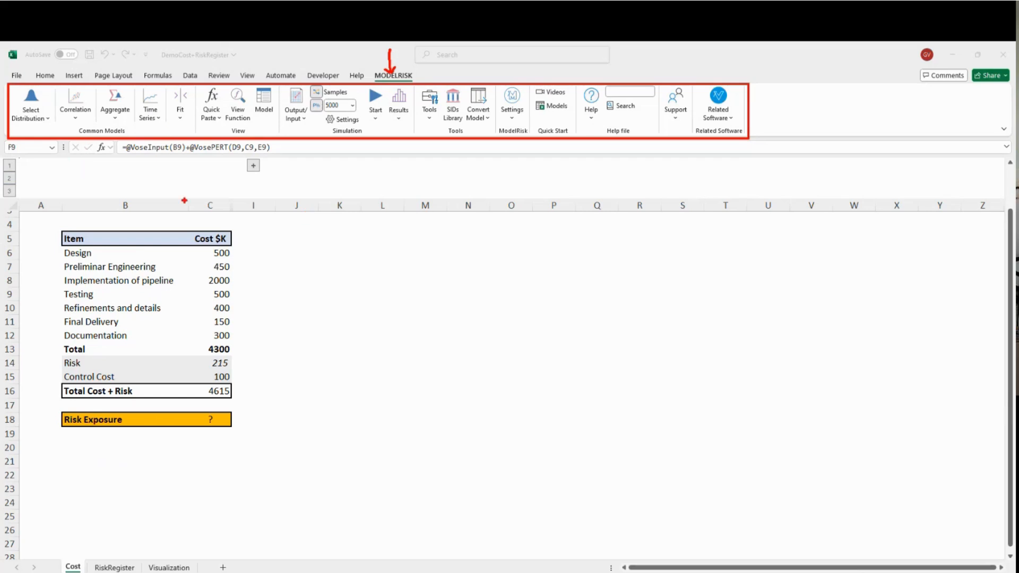
pyautogui.moveTo(352, 300); pyautogui.dragTo(517, 318)
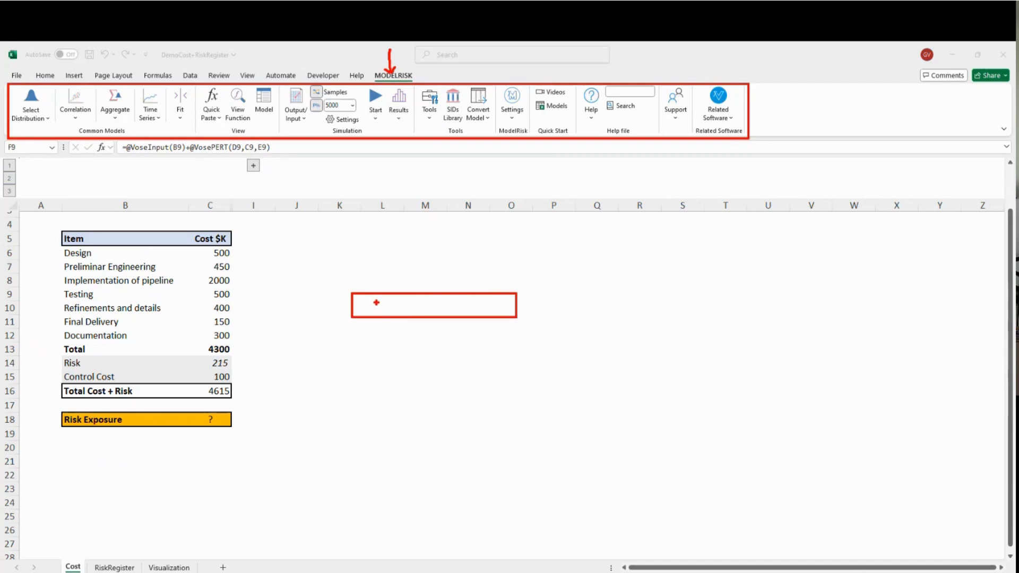
pyautogui.press('Escape')
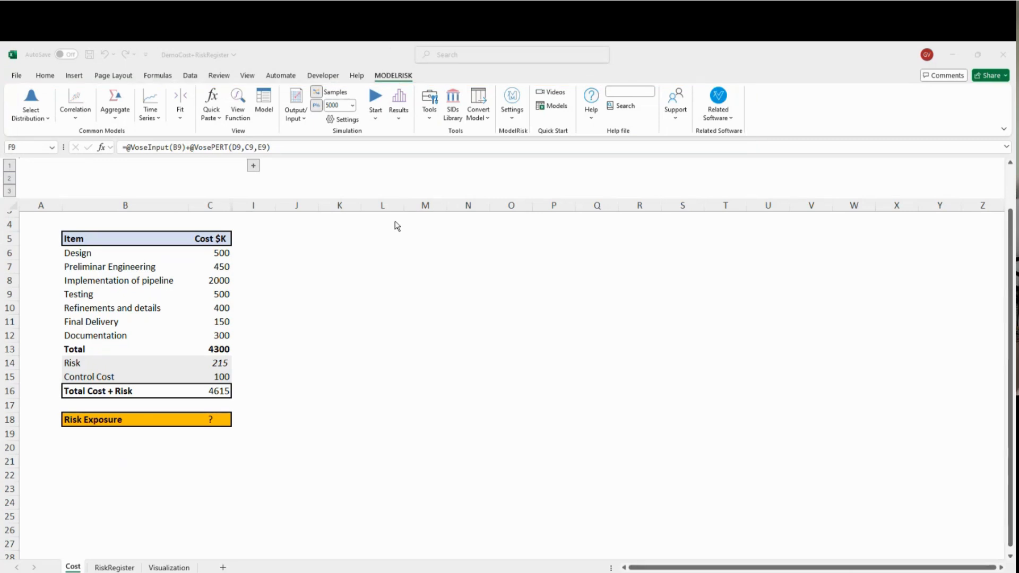
pyautogui.hotkey('ctrl', '2')
pyautogui.moveTo(327, 256)
pyautogui.mouseDown()
pyautogui.moveTo(400, 286)
pyautogui.moveTo(556, 292)
pyautogui.mouseUp()
pyautogui.write('tcost model *')
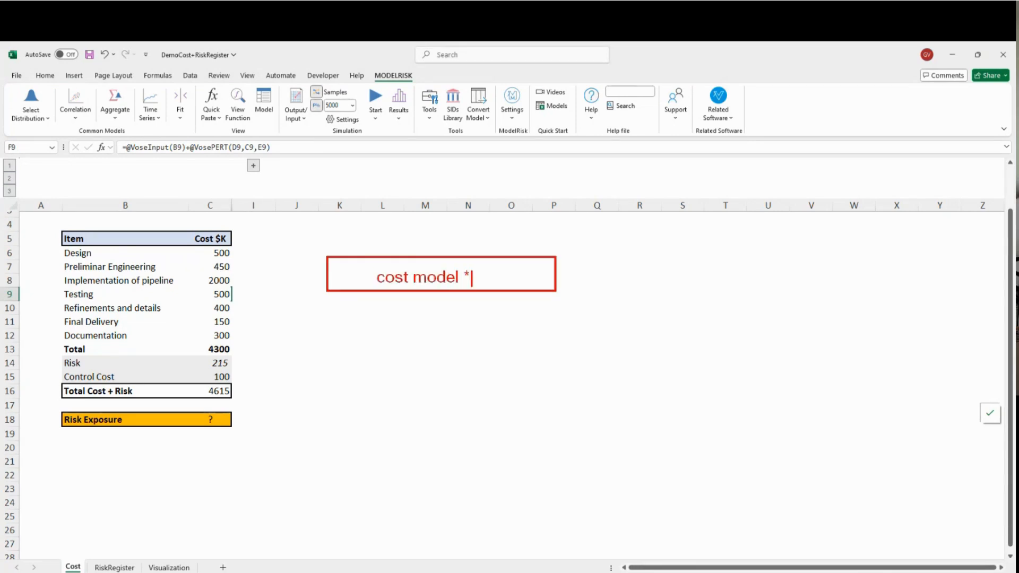
pyautogui.write('Excel')
pyautogui.moveTo(328, 309)
pyautogui.mouseDown()
pyautogui.moveTo(478, 357)
pyautogui.moveTo(559, 351)
pyautogui.mouseUp()
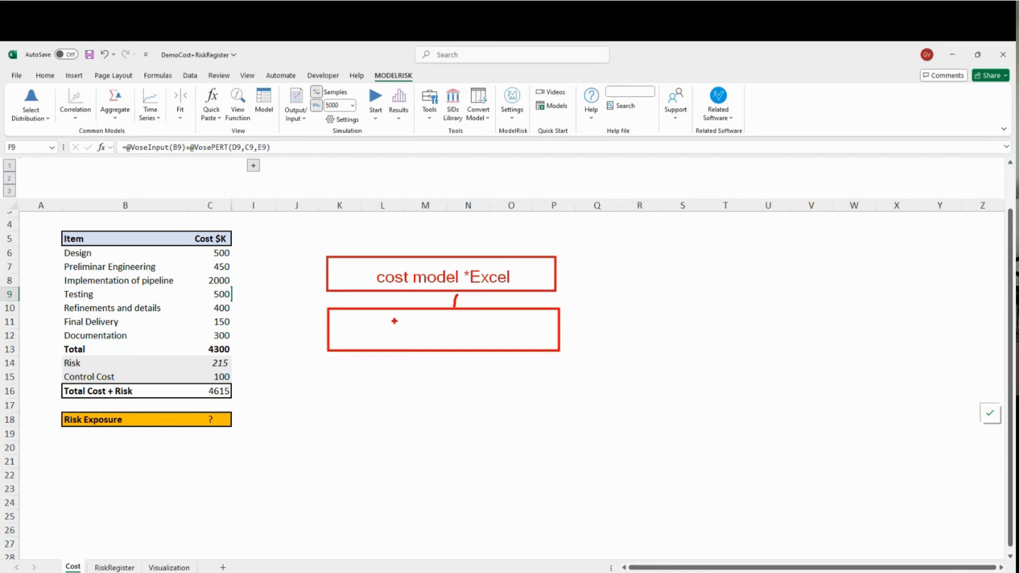
pyautogui.write('t')
pyautogui.write('ModelRisk *dis')
pyautogui.write('trb')
pyautogui.press('BackSpace')
pyautogui.write('ib')
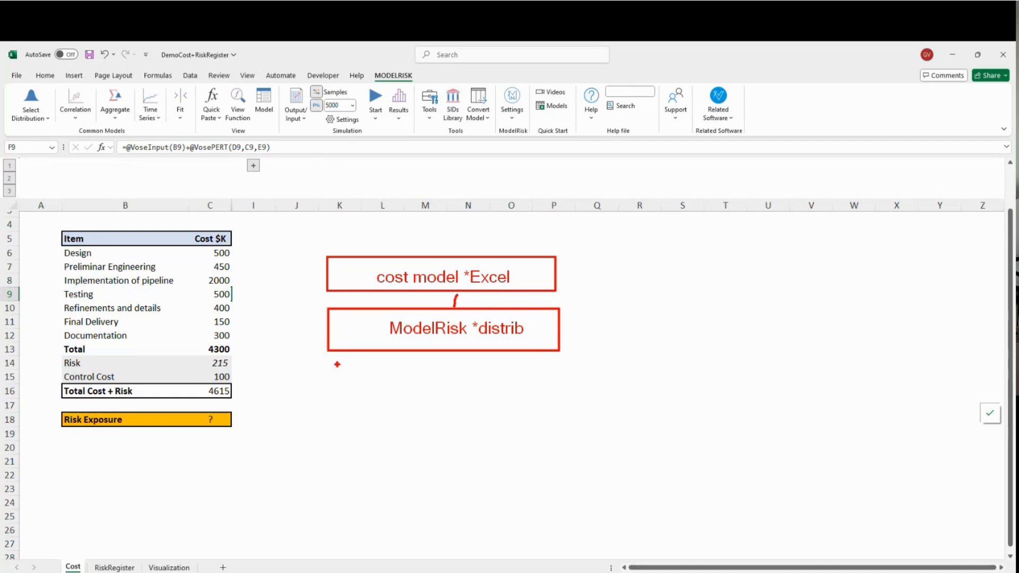
pyautogui.moveTo(328, 365); pyautogui.dragTo(562, 397)
pyautogui.moveTo(445, 349); pyautogui.dragTo(451, 361)
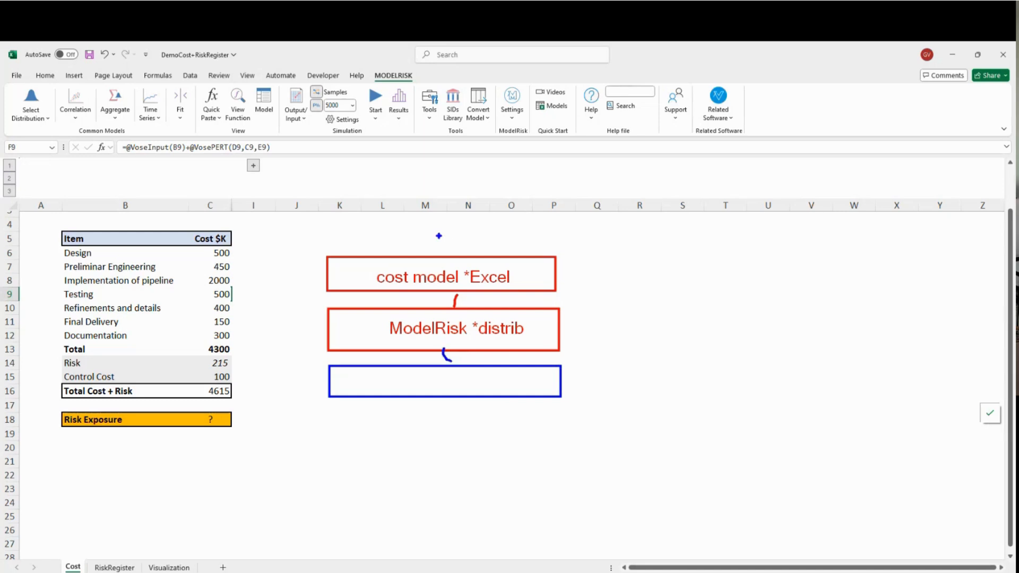
pyautogui.moveTo(438, 235); pyautogui.dragTo(442, 264)
pyautogui.press('Escape')
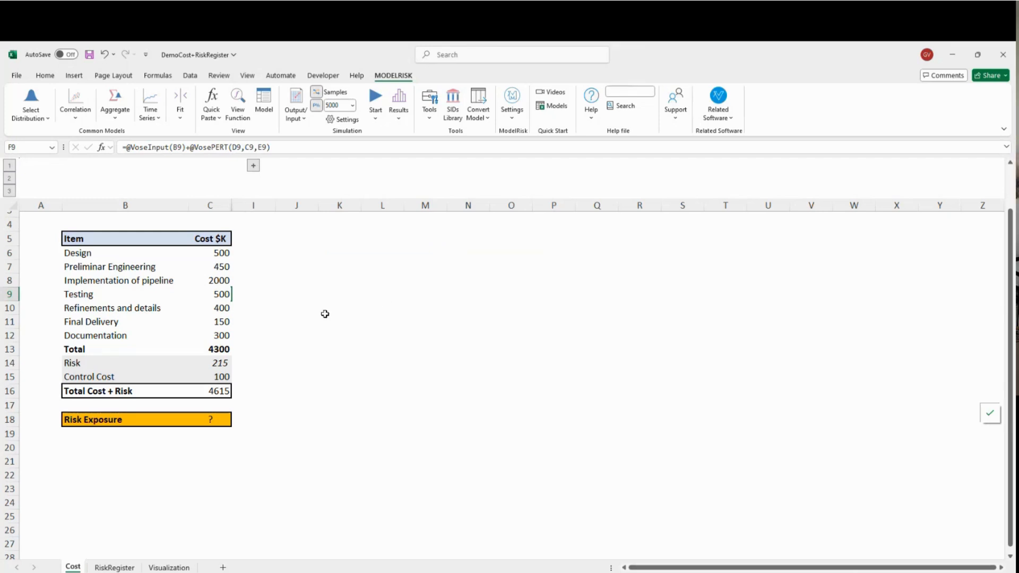
# Step: Review the cost items from Design to Documentation and the formula that totals them
pyautogui.click(298, 348)
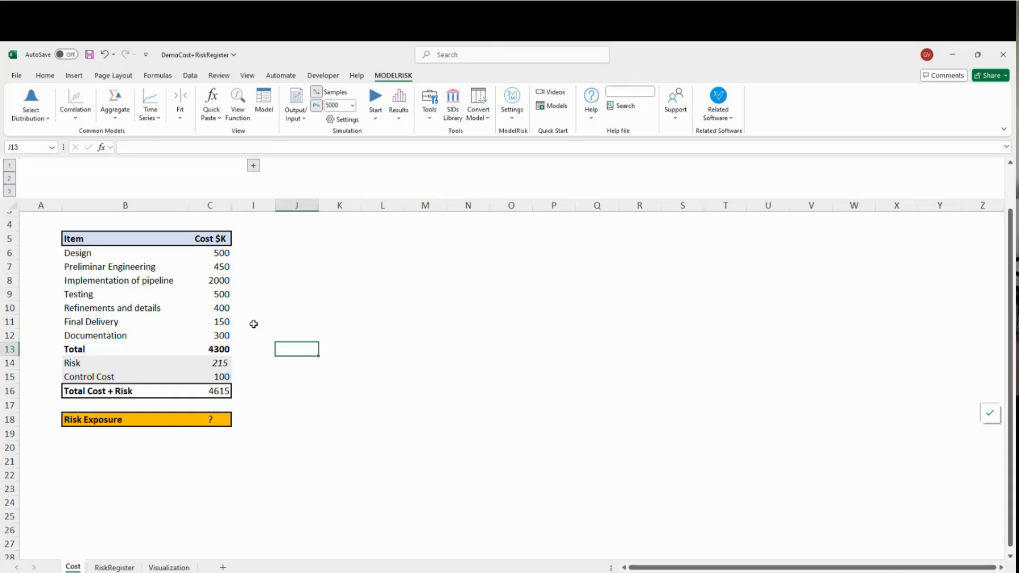
pyautogui.click(177, 442)
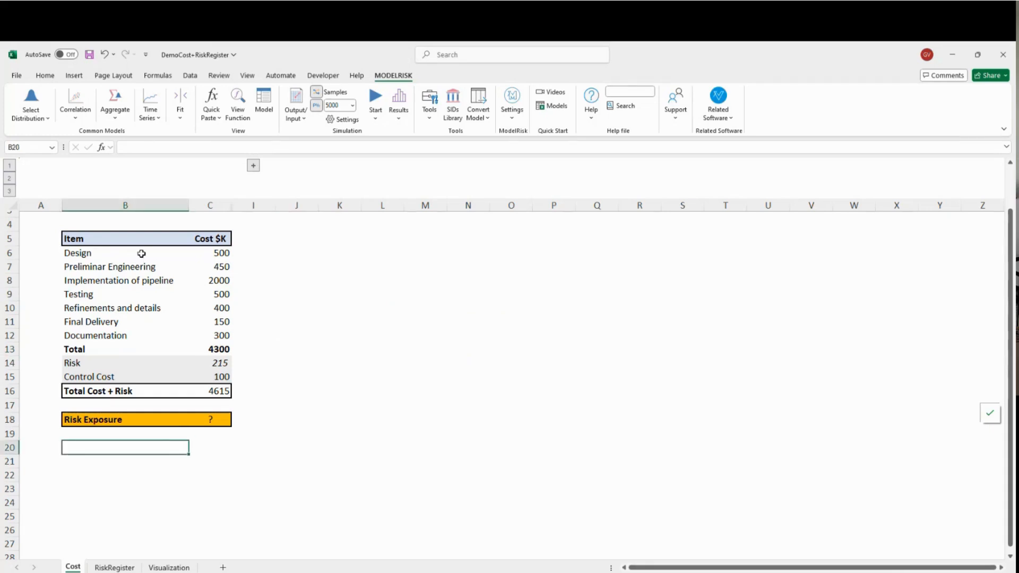
pyautogui.click(87, 254)
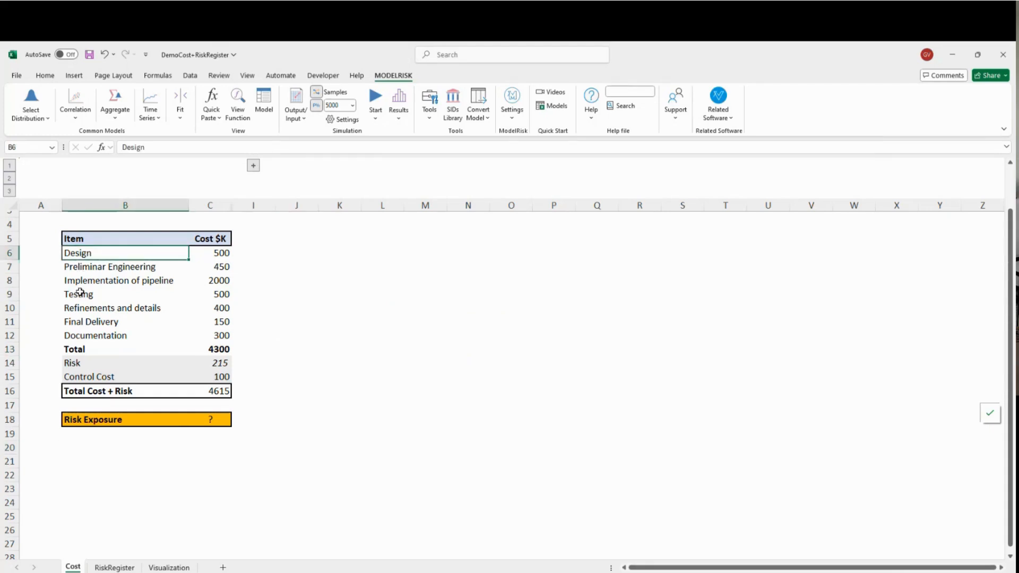
pyautogui.click(101, 270)
pyautogui.click(100, 283)
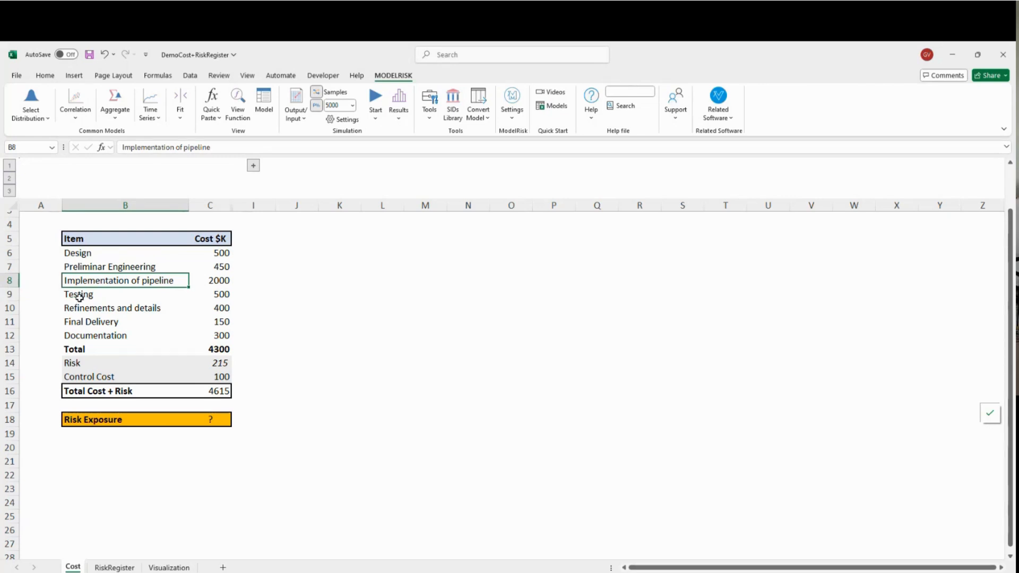
pyautogui.click(78, 297)
pyautogui.click(93, 307)
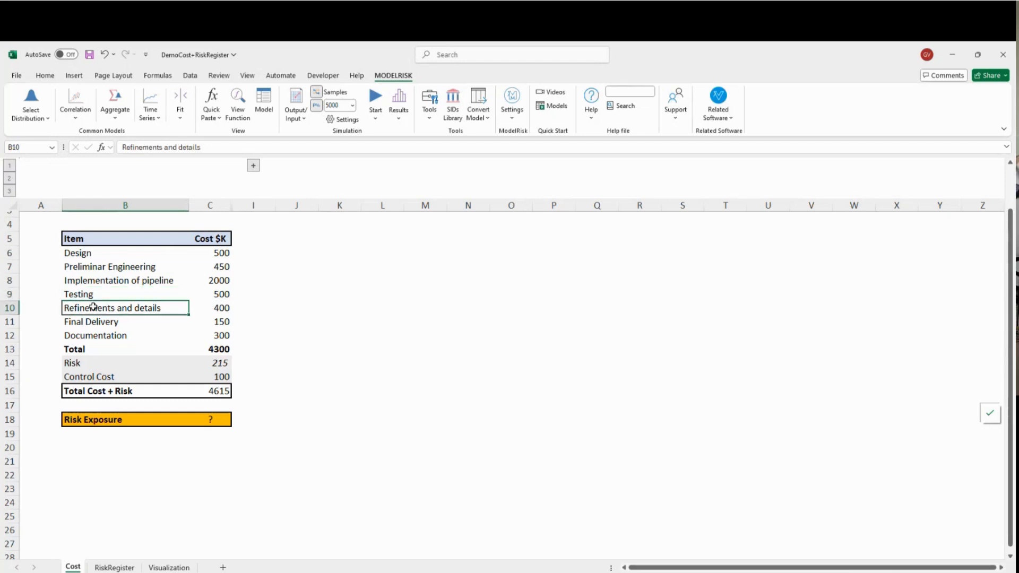
pyautogui.click(112, 324)
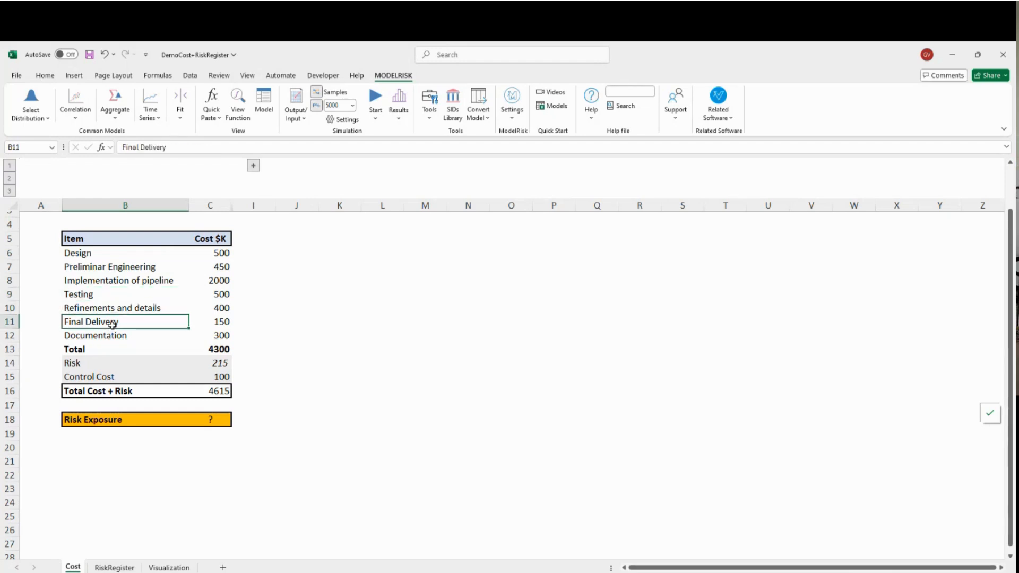
pyautogui.click(108, 337)
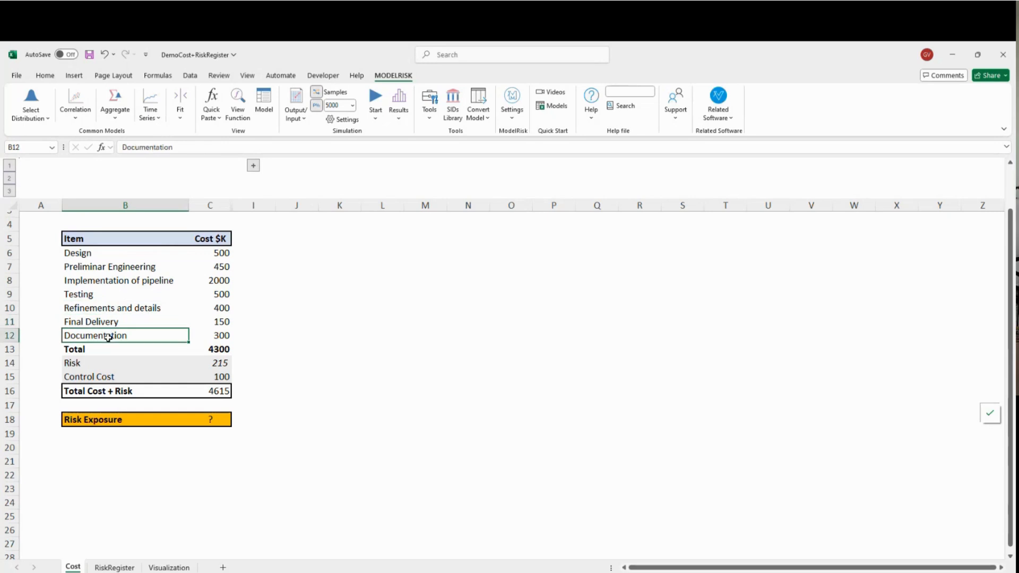
pyautogui.click(215, 350)
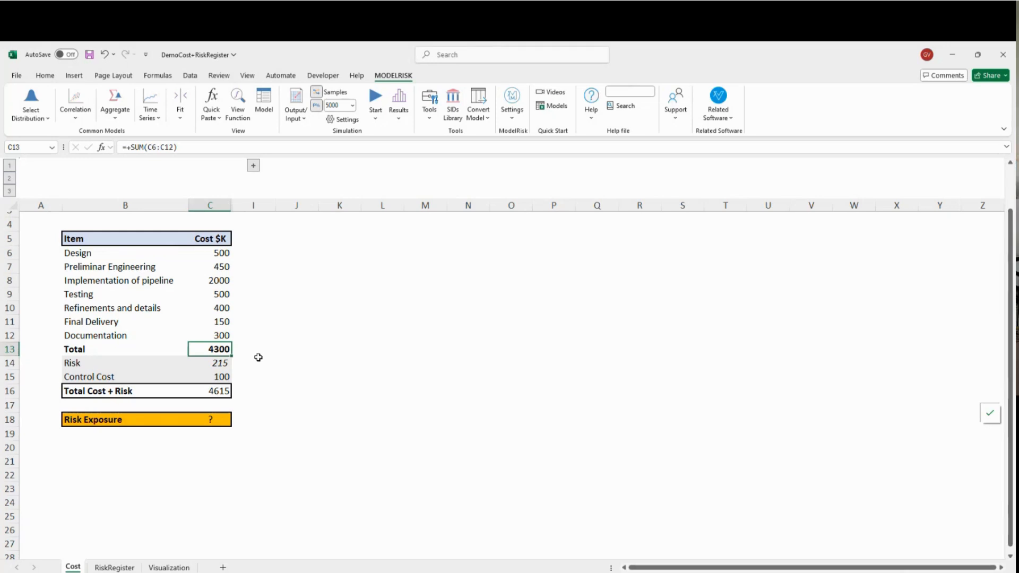
# Step: Enter the heading "Deterministic" in cell C4 above the Cost $K header
pyautogui.click(208, 226)
pyautogui.write('Deter')
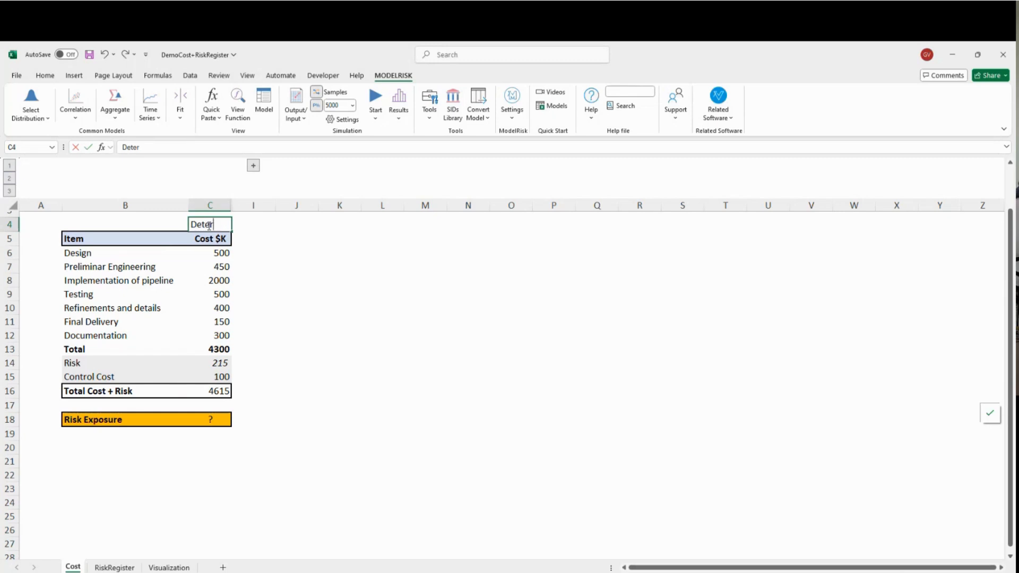
pyautogui.write('minisitc')
pyautogui.press('BackSpace')
pyautogui.press('BackSpace')
pyautogui.press('Return')
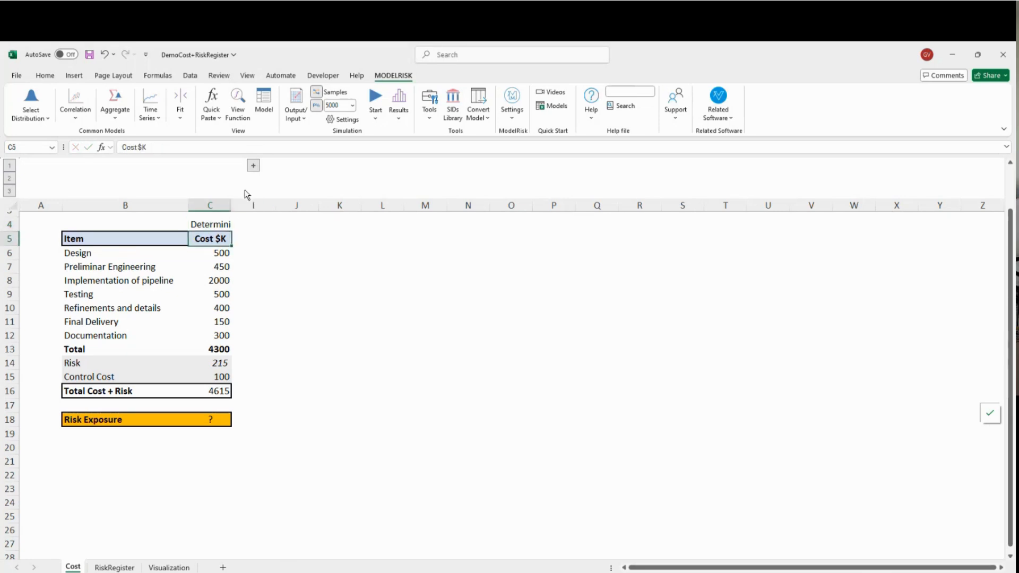
# Step: Widen column C to fit the Deterministic heading and centre that heading in its cell
pyautogui.moveTo(227, 202); pyautogui.dragTo(260, 204)
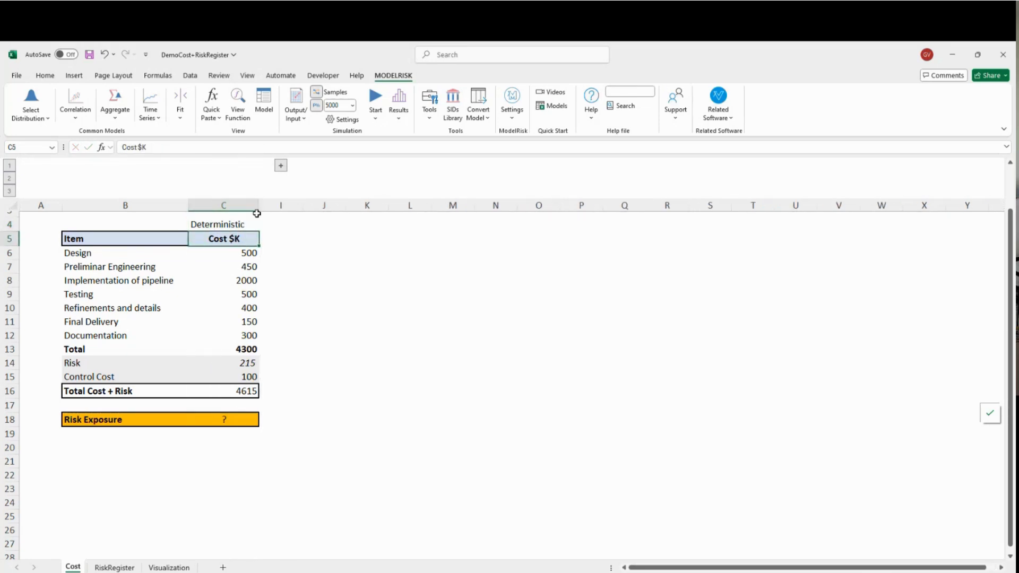
pyautogui.click(229, 225)
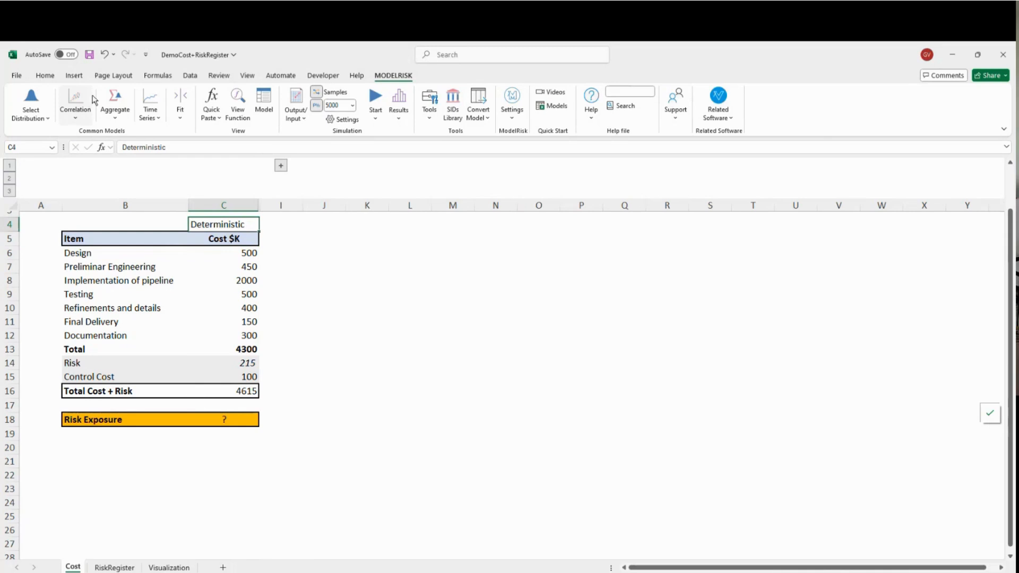
pyautogui.click(45, 75)
pyautogui.click(246, 113)
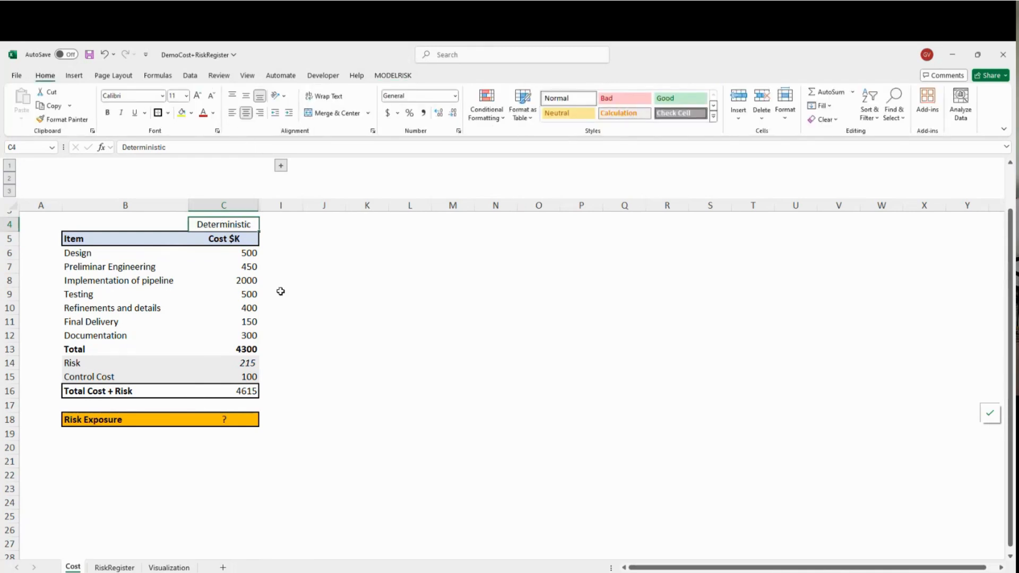
# Step: Examine the item costs and the Risk, Control Cost, Total Cost + Risk and Risk Exposure cells in column C
pyautogui.click(292, 307)
pyautogui.moveTo(237, 253); pyautogui.dragTo(231, 340)
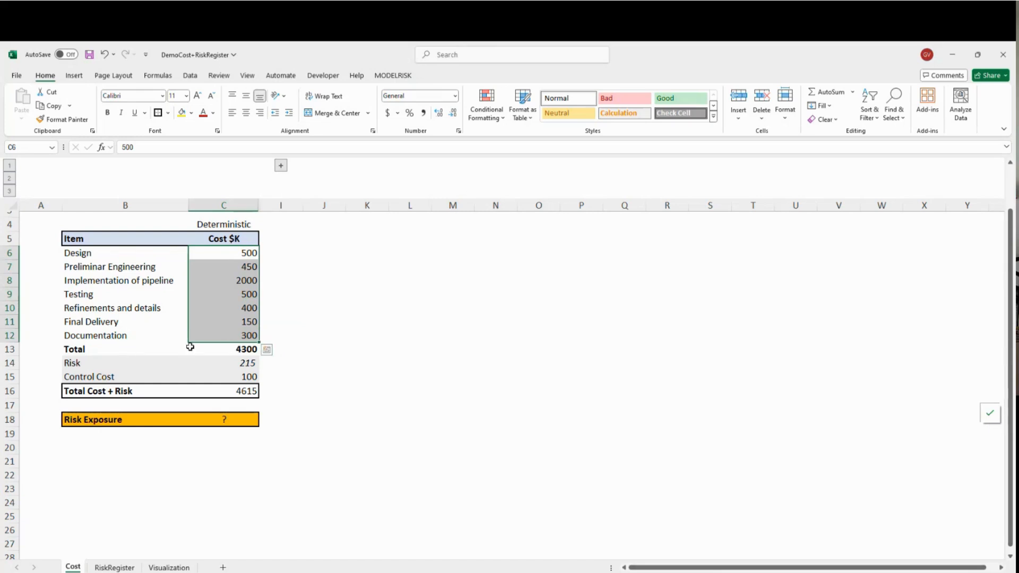
pyautogui.click(221, 351)
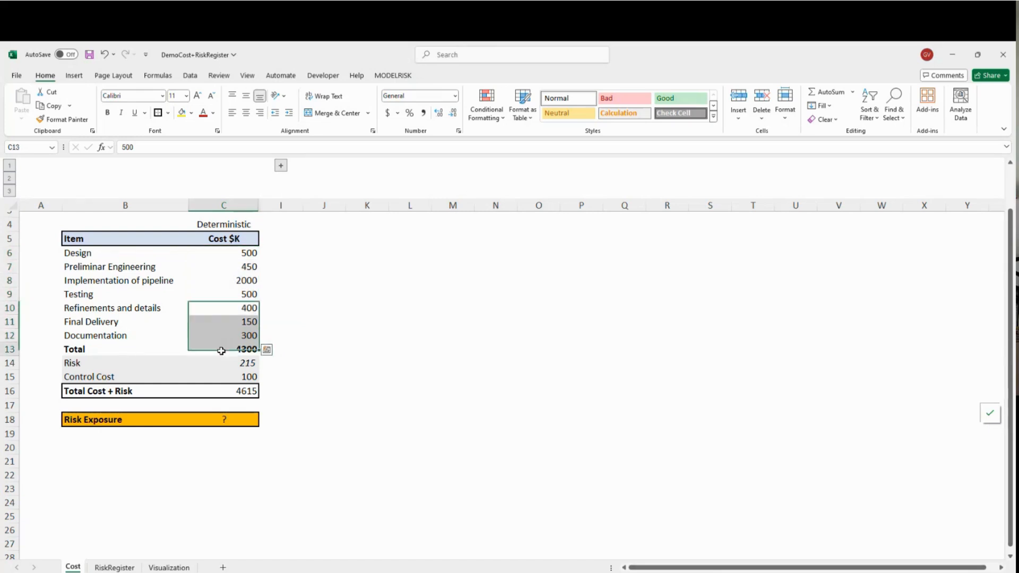
pyautogui.click(100, 364)
pyautogui.click(231, 363)
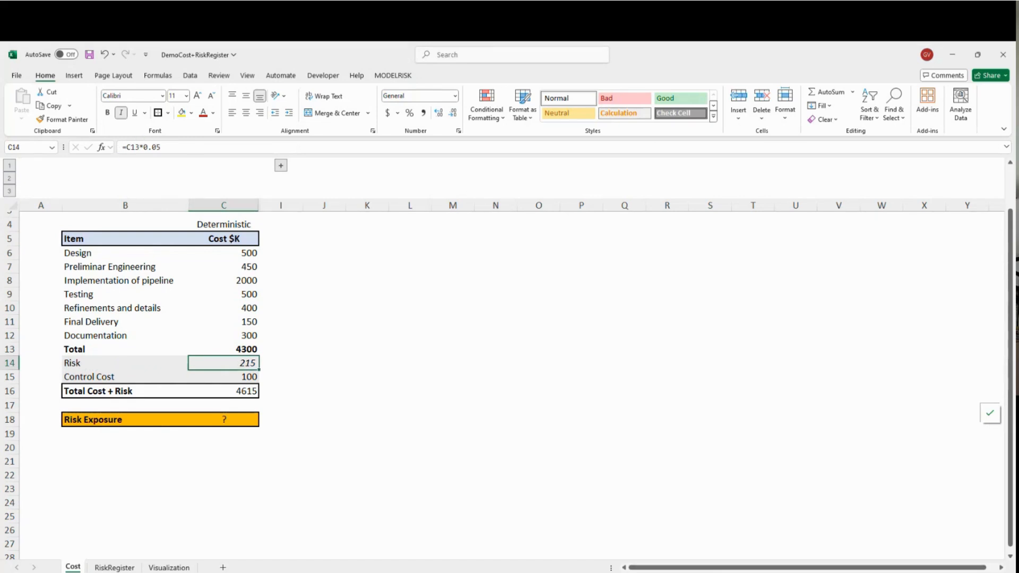
pyautogui.click(271, 360)
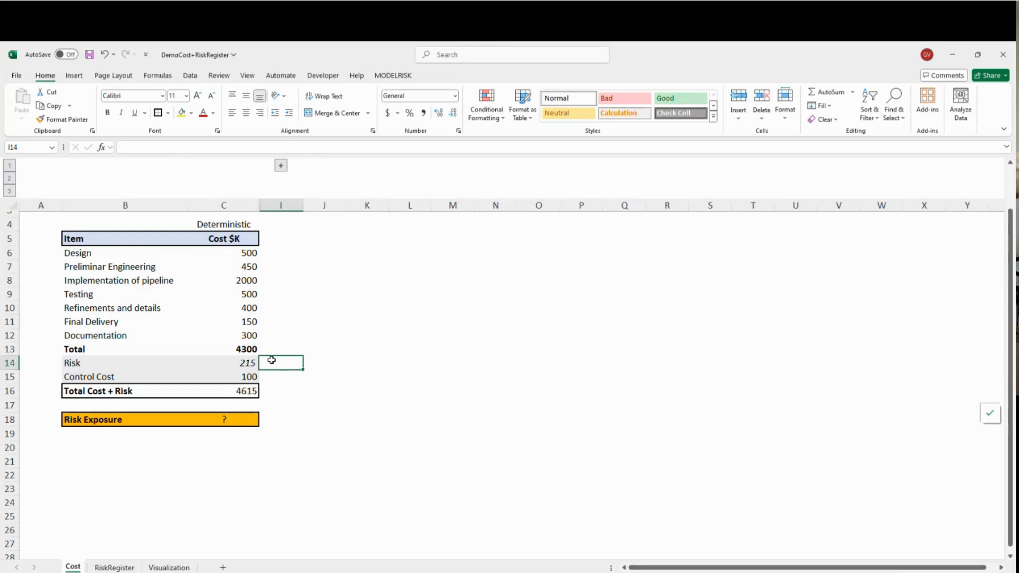
pyautogui.click(246, 376)
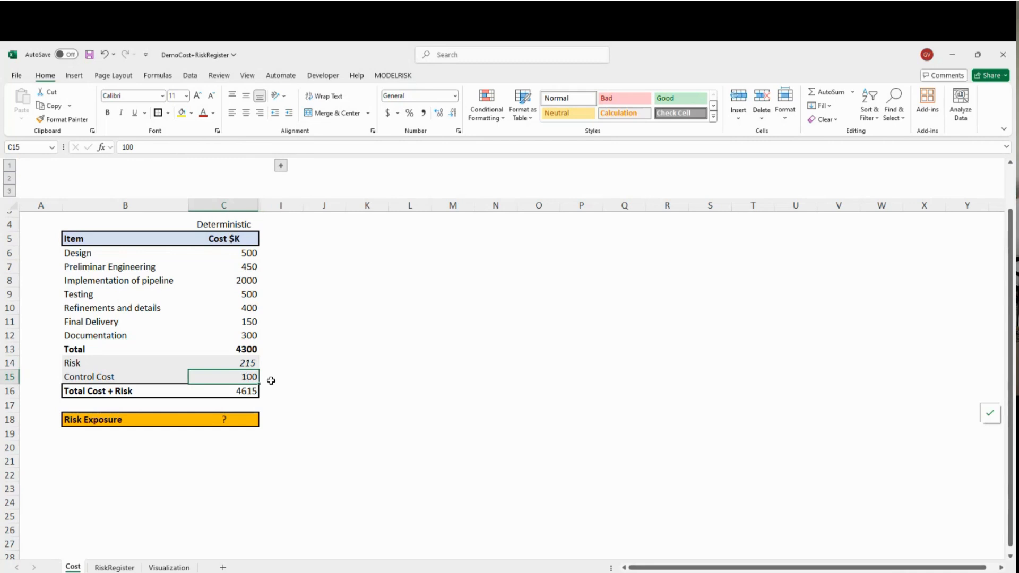
pyautogui.click(246, 391)
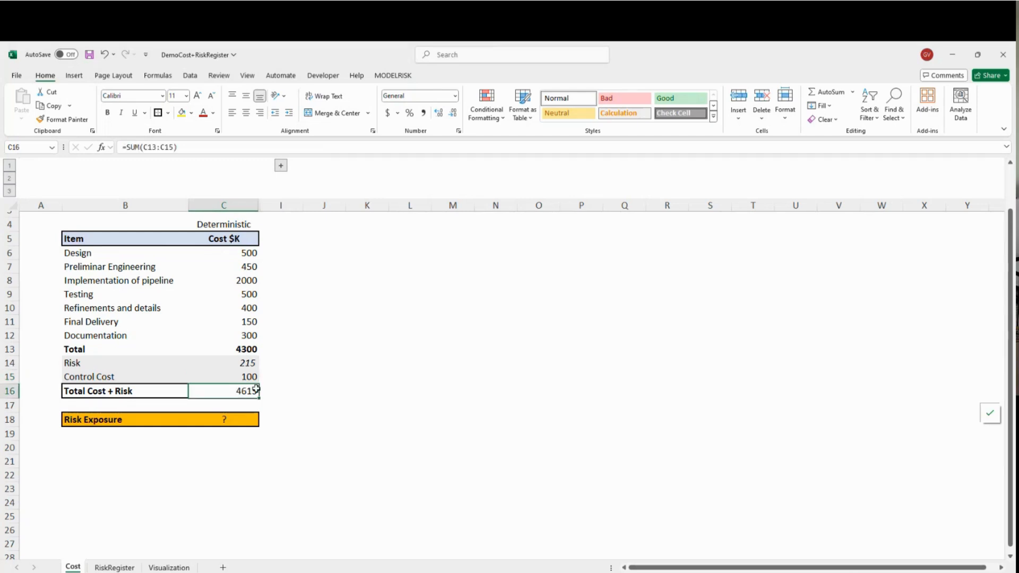
pyautogui.click(230, 418)
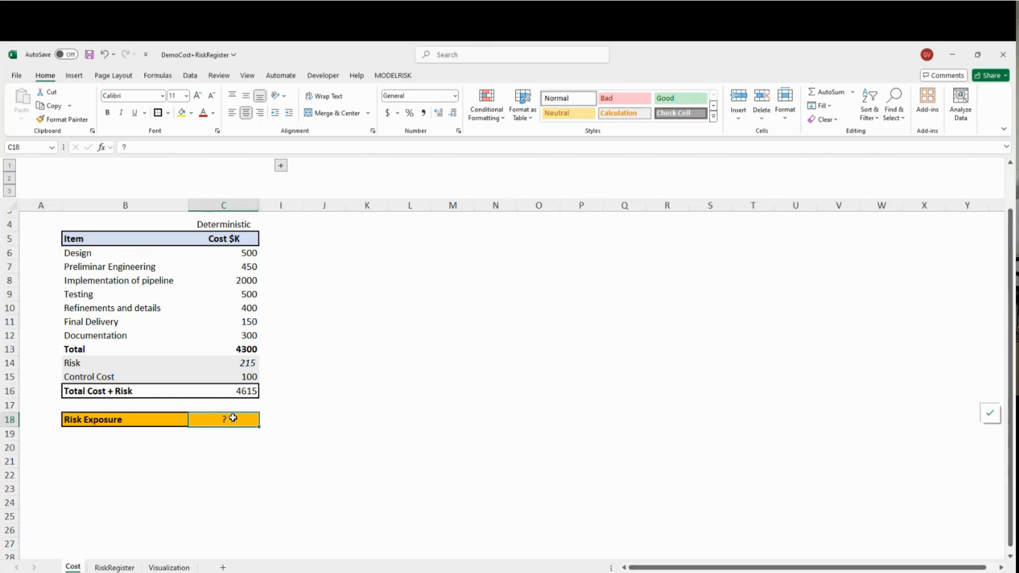
pyautogui.click(248, 362)
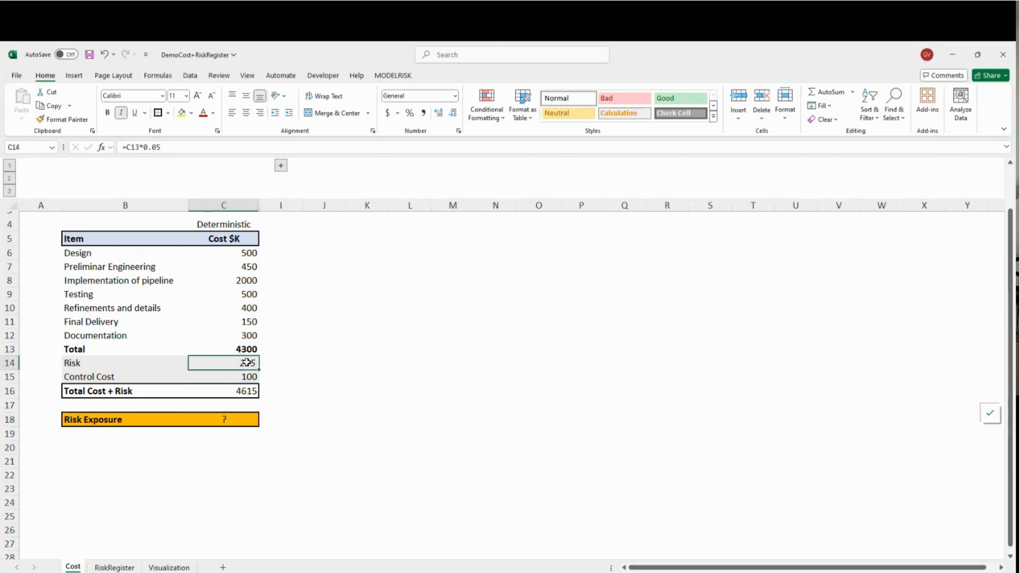
pyautogui.click(234, 420)
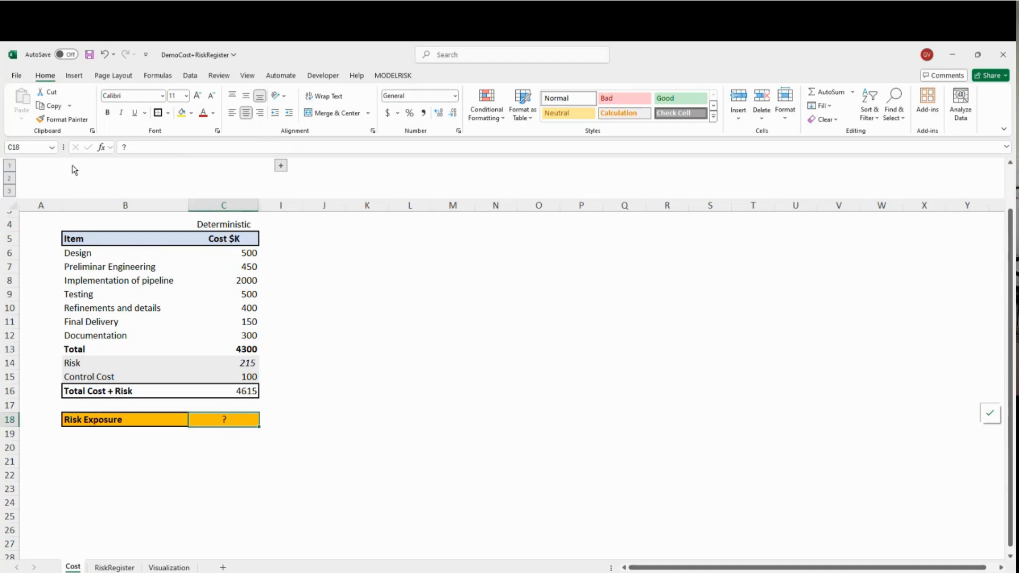
# Step: Expand the column outline to level 2 to show the Uncertainty Ranges and Scenario columns
pyautogui.click(13, 183)
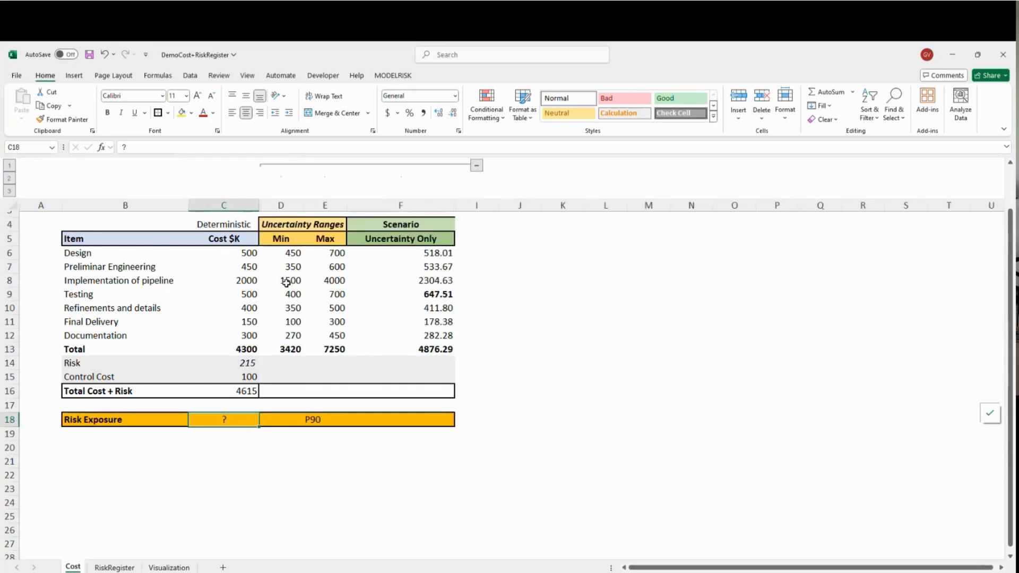
pyautogui.click(233, 257)
pyautogui.moveTo(233, 257); pyautogui.dragTo(263, 372)
pyautogui.click(304, 226)
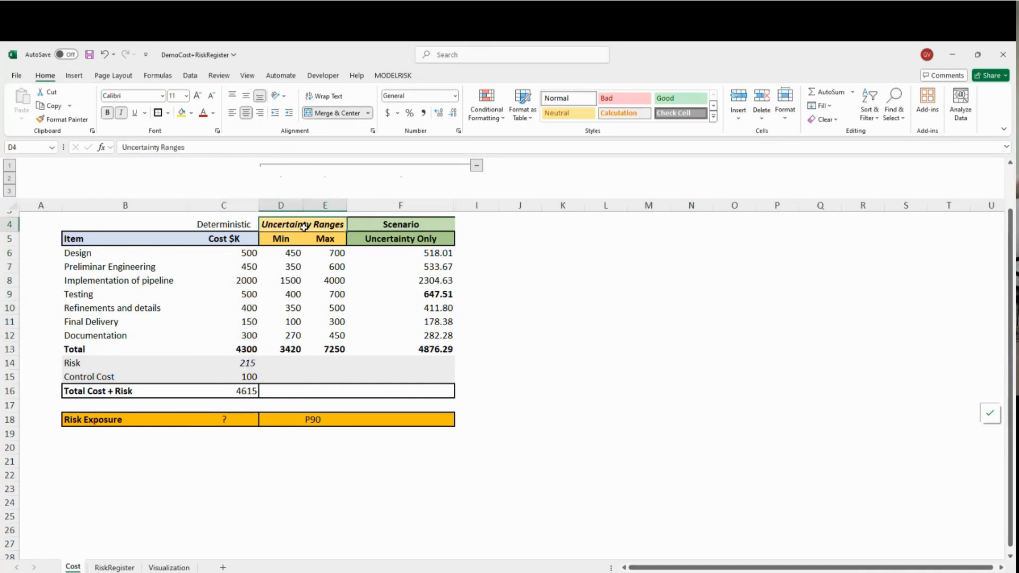
# Step: Examine the Design item's deterministic cost and its minimum and maximum uncertainty values in row 6
pyautogui.scroll(1, 305, 227)
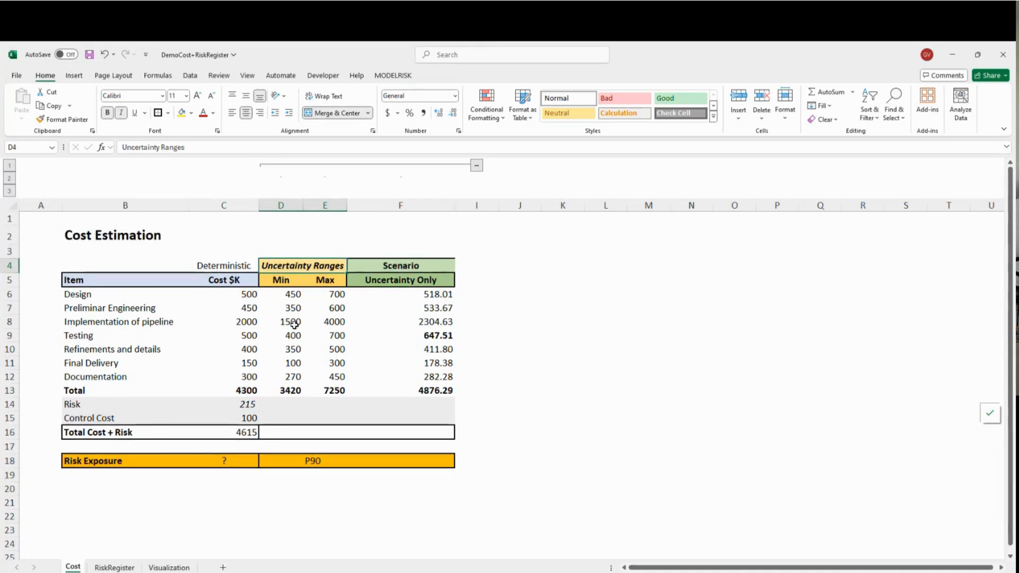
pyautogui.click(107, 296)
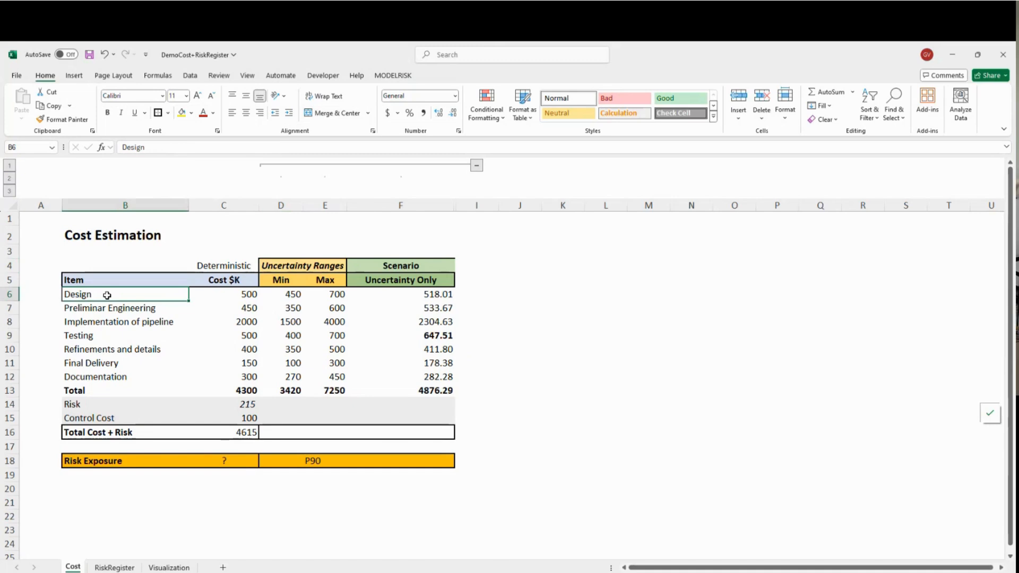
pyautogui.click(239, 295)
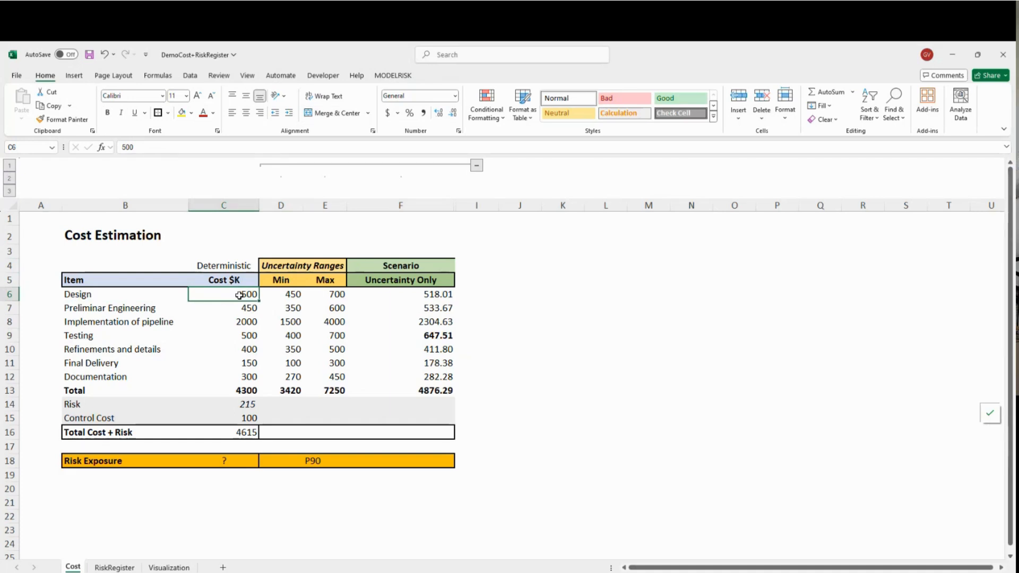
pyautogui.click(279, 295)
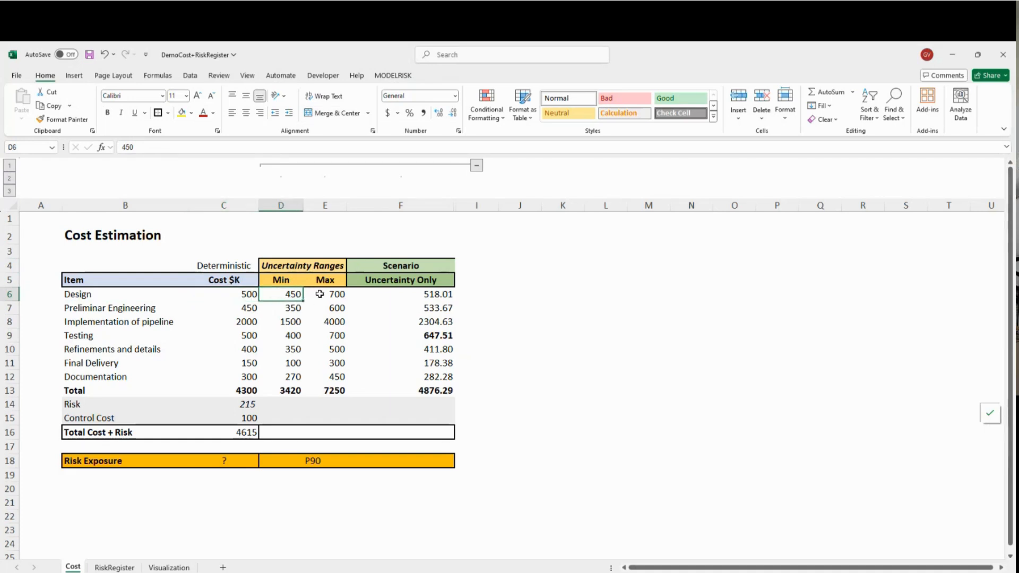
pyautogui.click(225, 295)
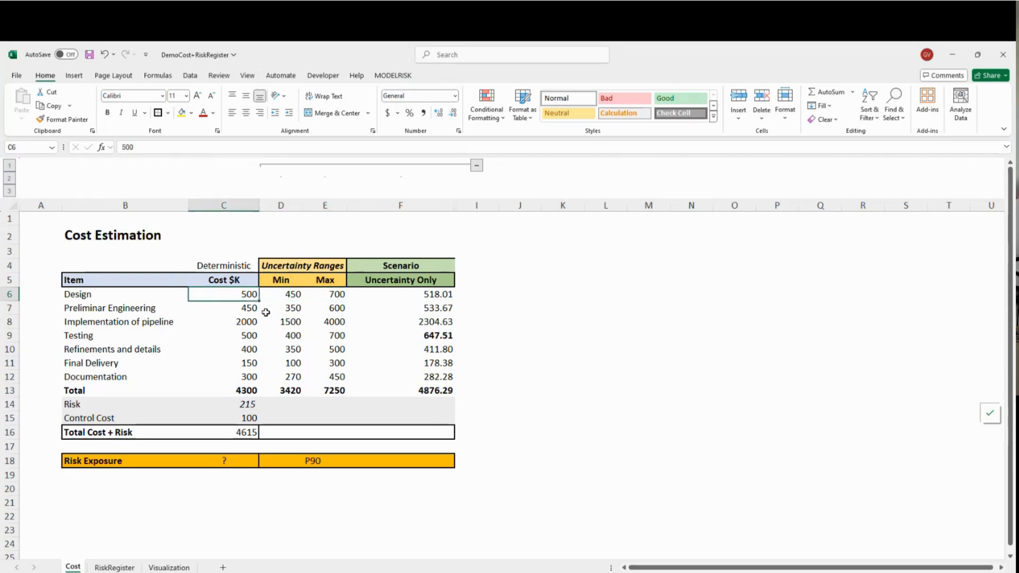
pyautogui.click(324, 296)
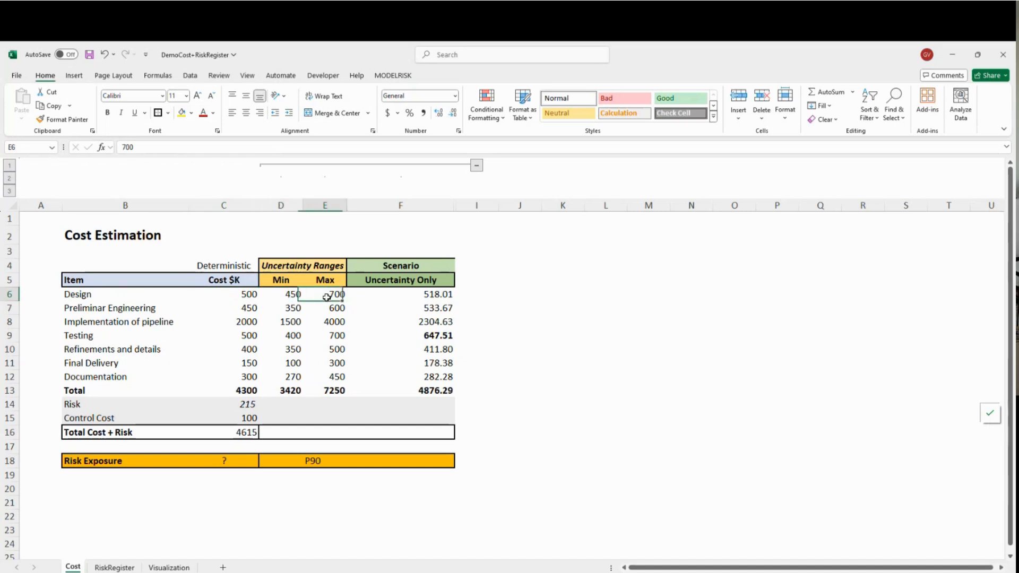
pyautogui.click(244, 291)
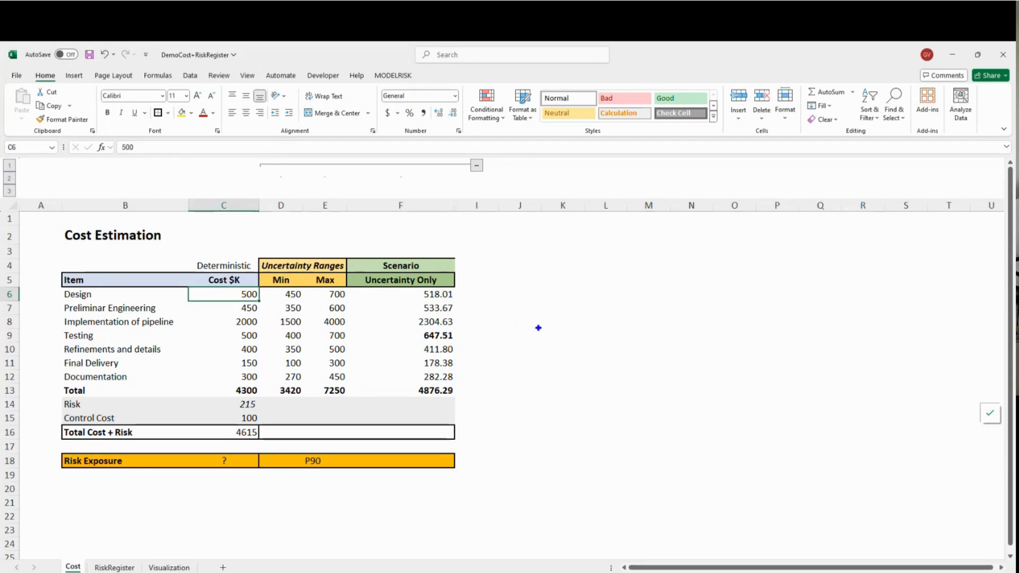
# Step: Annotate the empty area beside the table with a triangular distribution sketch for 450, 500 and 700, and clear the annotation
pyautogui.moveTo(554, 317); pyautogui.dragTo(714, 317)
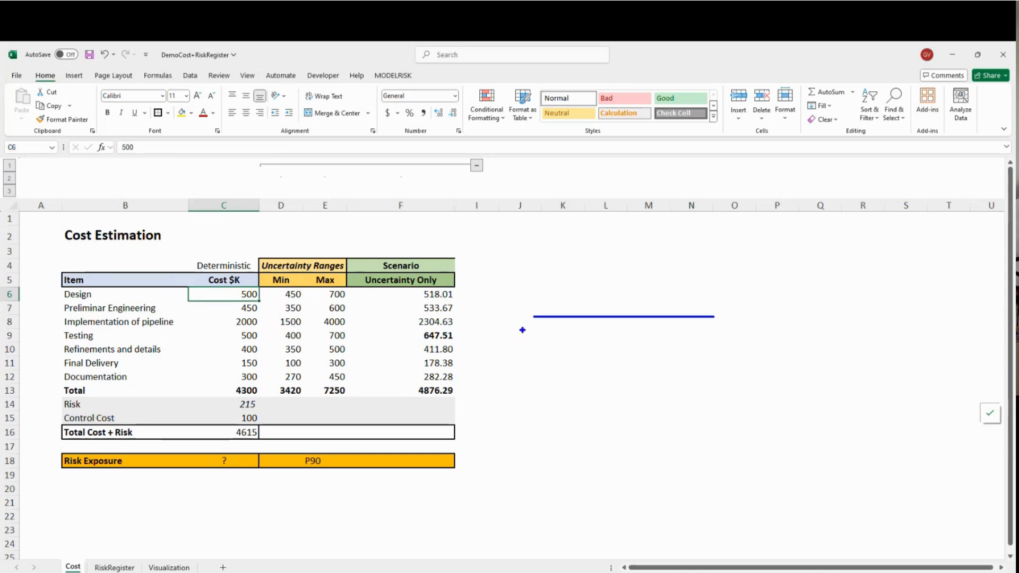
pyautogui.write('450')
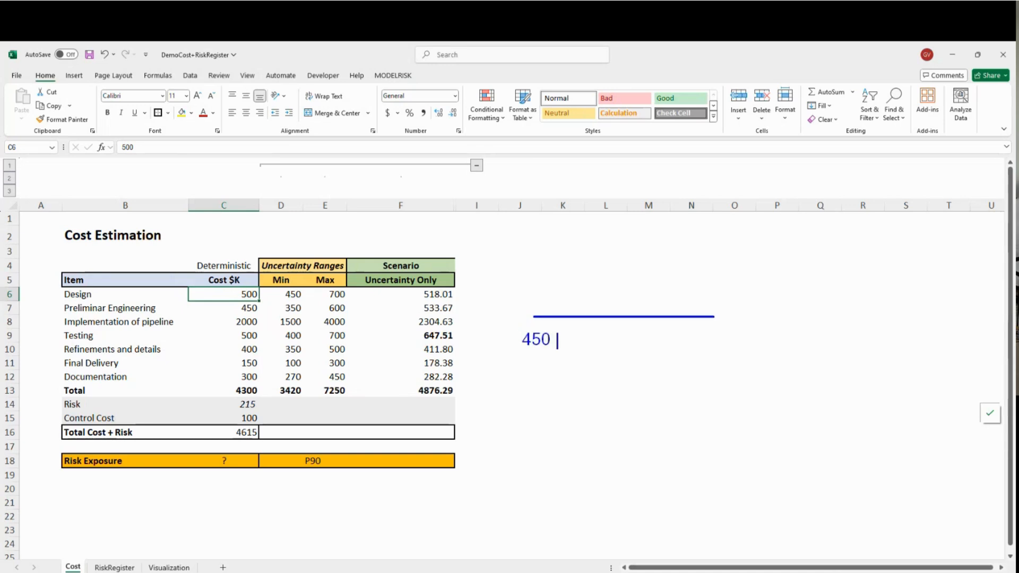
pyautogui.write('     500 ')
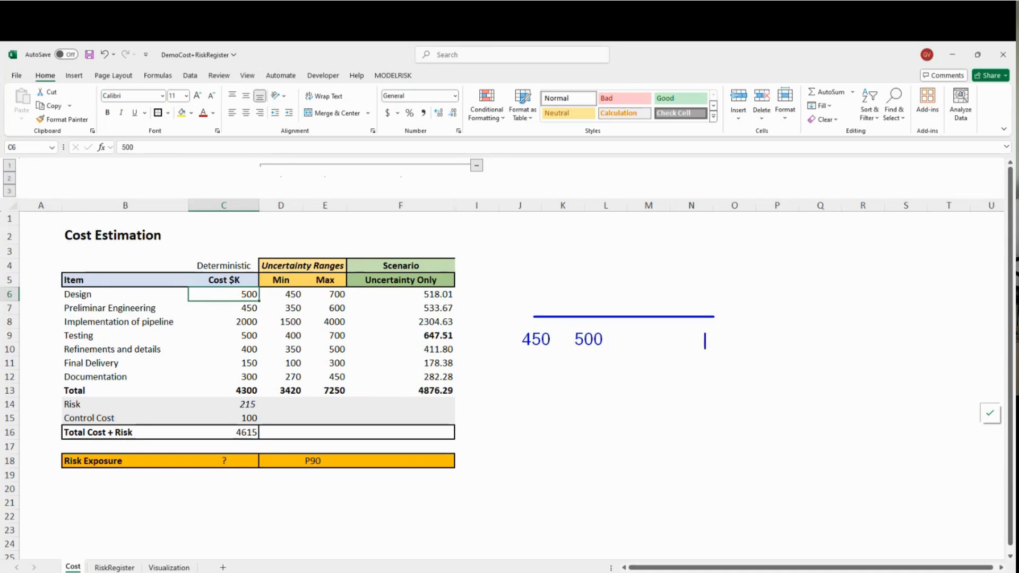
pyautogui.write('                    700')
pyautogui.moveTo(718, 316)
pyautogui.mouseDown()
pyautogui.moveTo(579, 255)
pyautogui.moveTo(536, 314)
pyautogui.mouseUp()
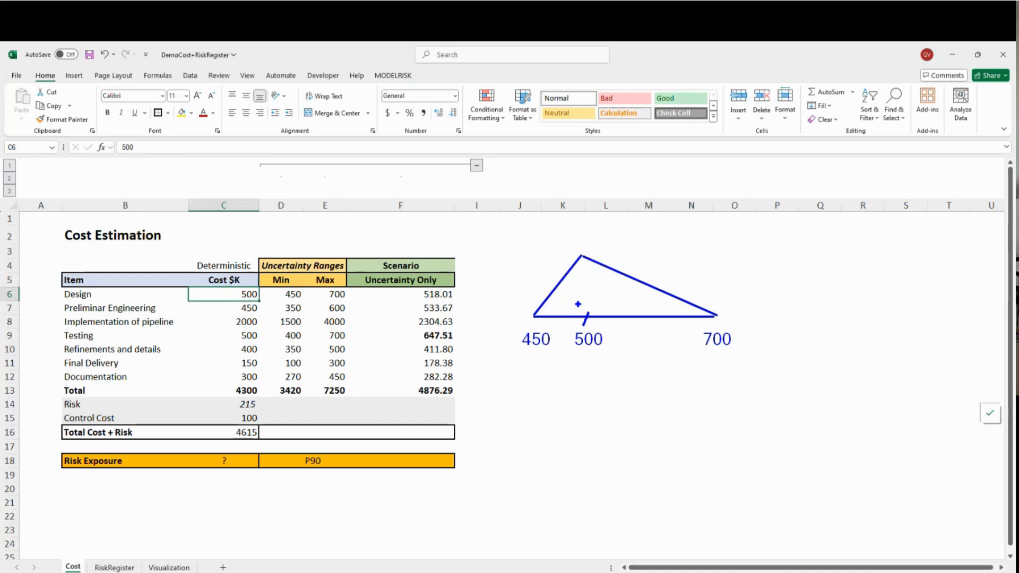
pyautogui.moveTo(584, 259); pyautogui.dragTo(585, 318)
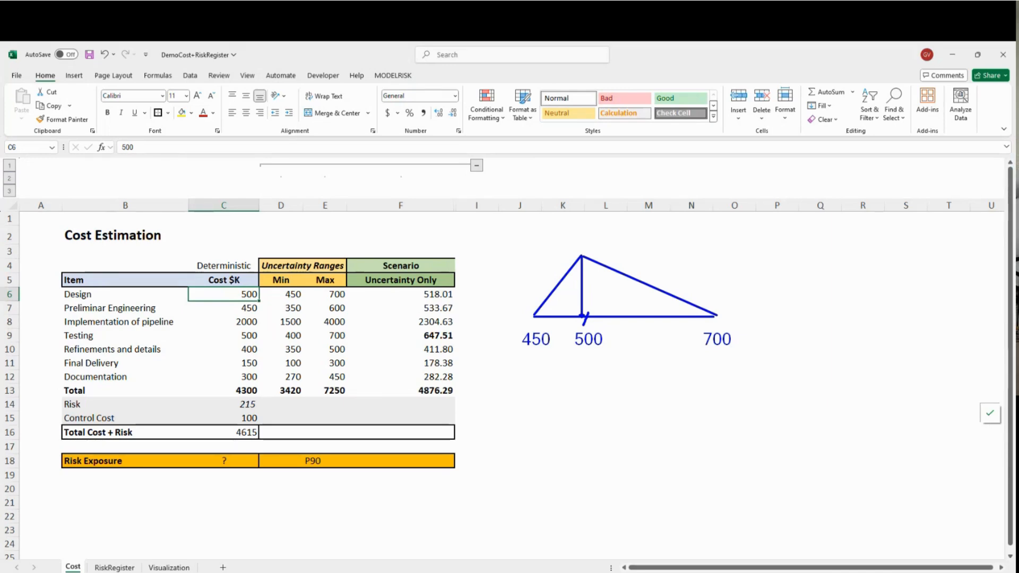
pyautogui.moveTo(499, 322)
pyautogui.mouseDown()
pyautogui.moveTo(546, 349)
pyautogui.moveTo(745, 358)
pyautogui.mouseUp()
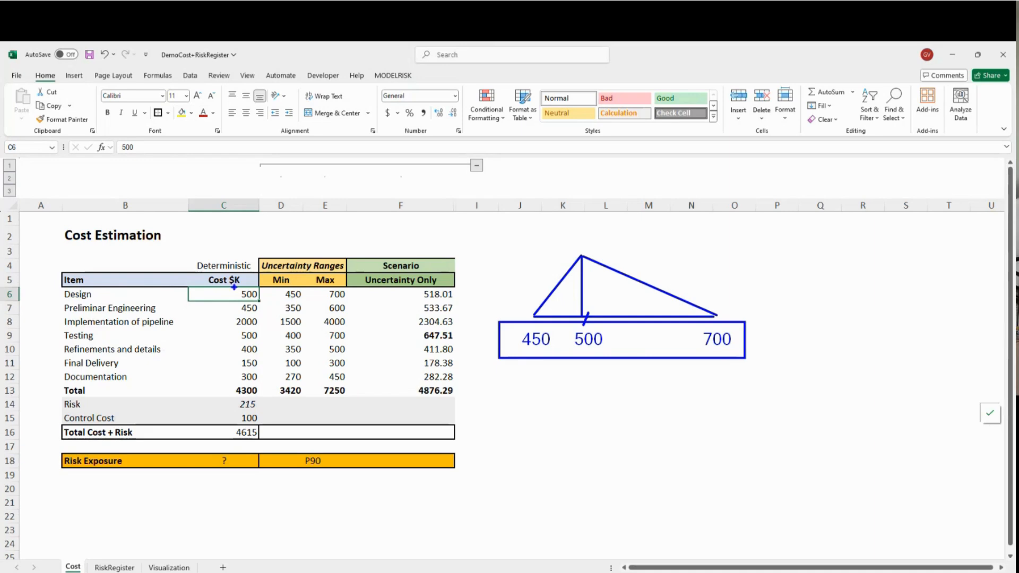
pyautogui.press('Escape')
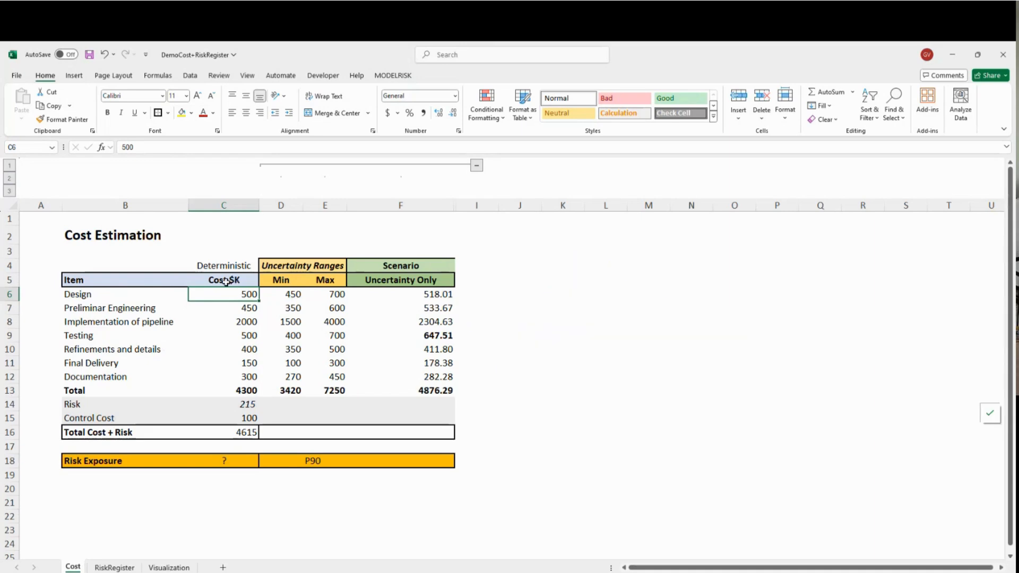
# Step: Change the Cost $K header in cell C5 to "Most Likely"
pyautogui.click(230, 280)
pyautogui.write('Most Likl')
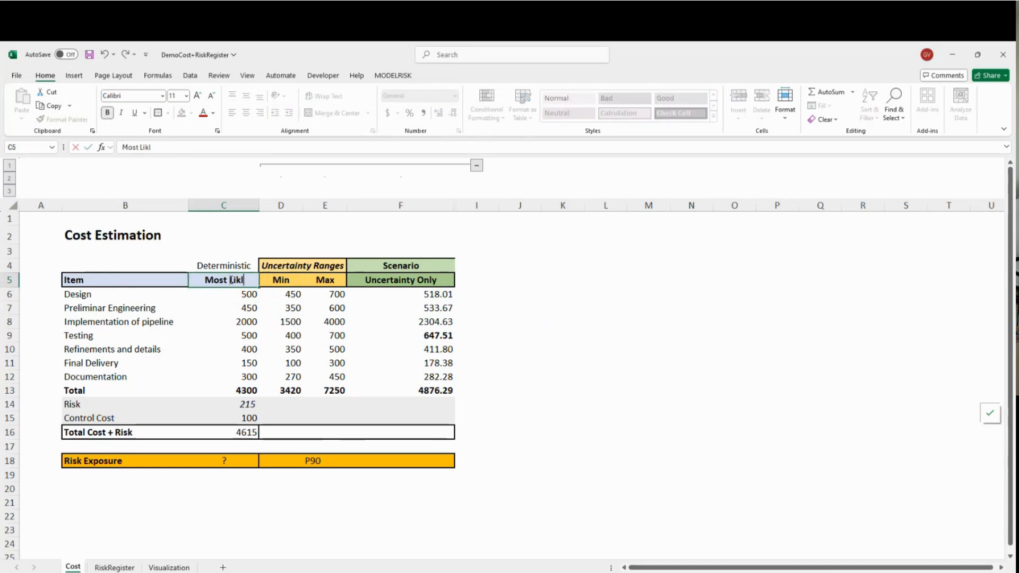
pyautogui.press('BackSpace')
pyautogui.write('ely')
pyautogui.press('Return')
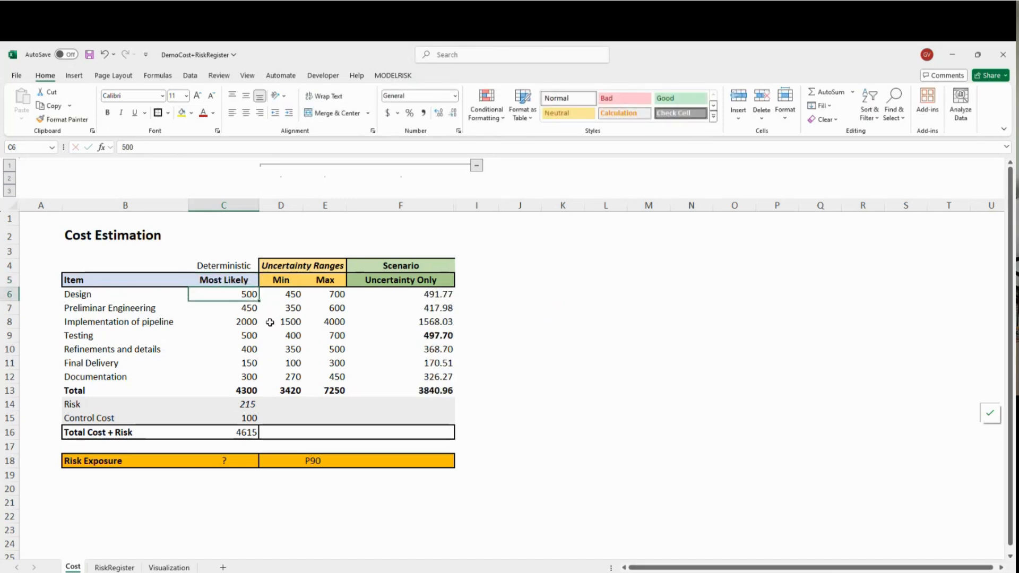
# Step: Review the Most Likely costs from Preliminar Engineering through Documentation and the Total formula in column C
pyautogui.click(234, 311)
pyautogui.click(235, 324)
pyautogui.click(236, 337)
pyautogui.click(240, 352)
pyautogui.click(239, 364)
pyautogui.click(233, 378)
pyautogui.click(230, 393)
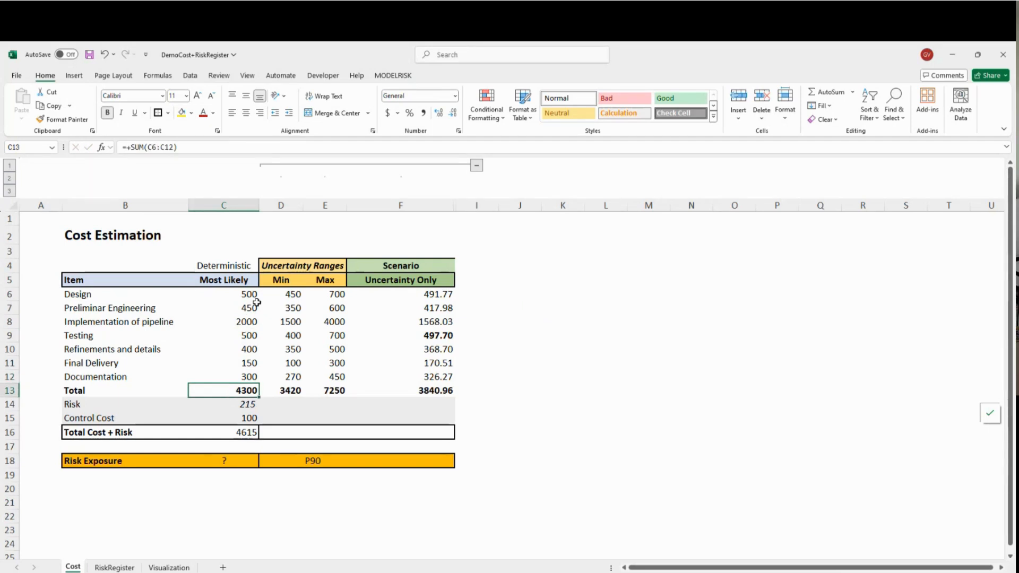
# Step: Compare the Min, Most Likely and Max totals in row 13 and the item values in those three columns
pyautogui.click(286, 391)
pyautogui.click(242, 391)
pyautogui.click(339, 392)
pyautogui.click(291, 391)
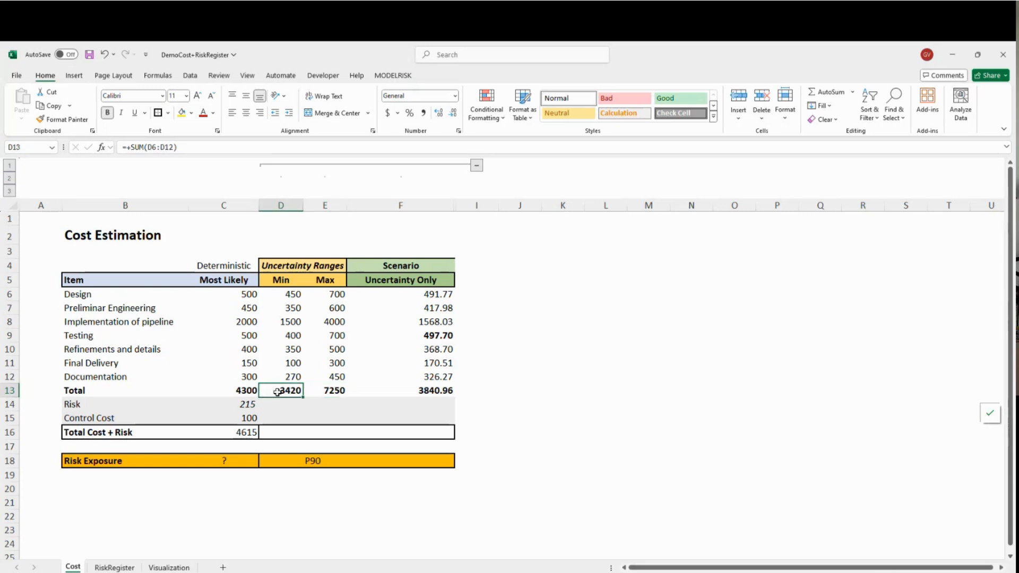
pyautogui.click(322, 391)
pyautogui.moveTo(292, 390); pyautogui.dragTo(323, 392)
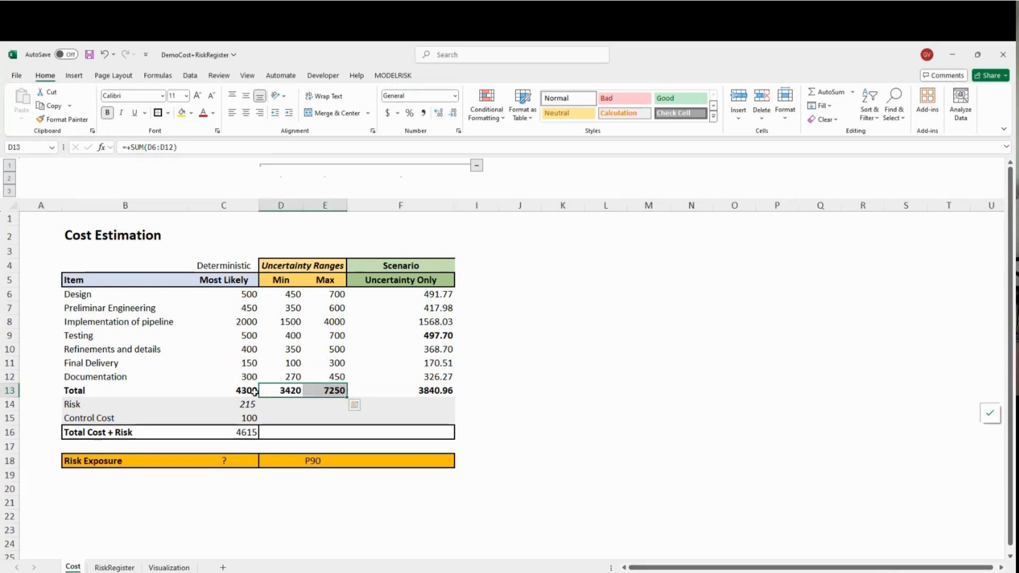
pyautogui.click(241, 391)
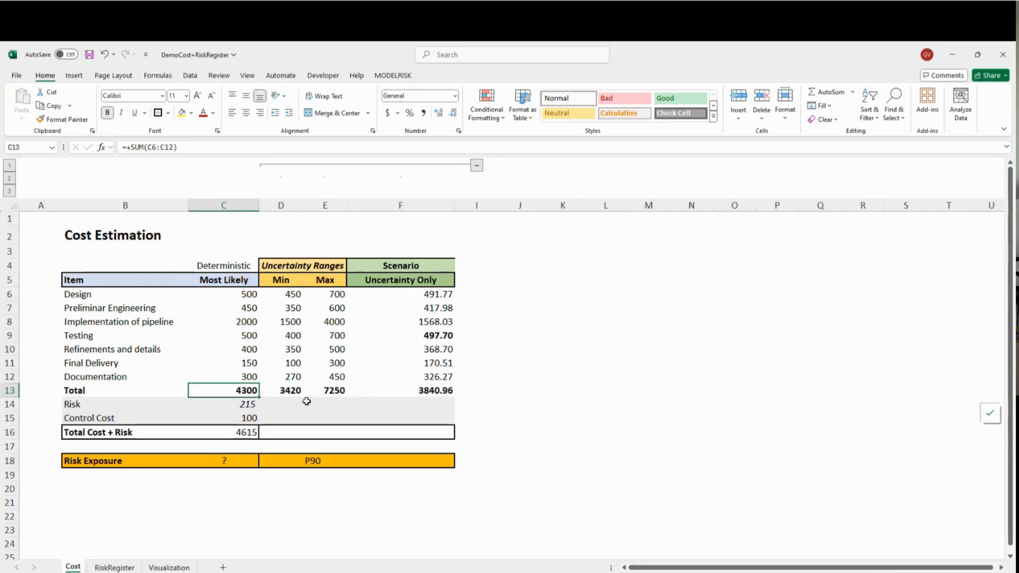
pyautogui.moveTo(278, 393); pyautogui.dragTo(312, 394)
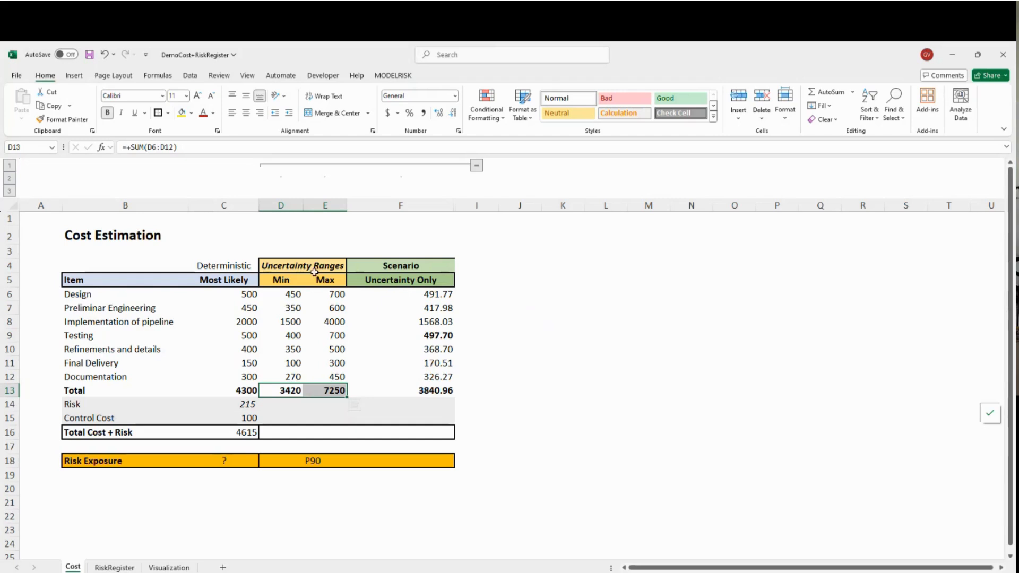
pyautogui.moveTo(292, 294); pyautogui.dragTo(302, 390)
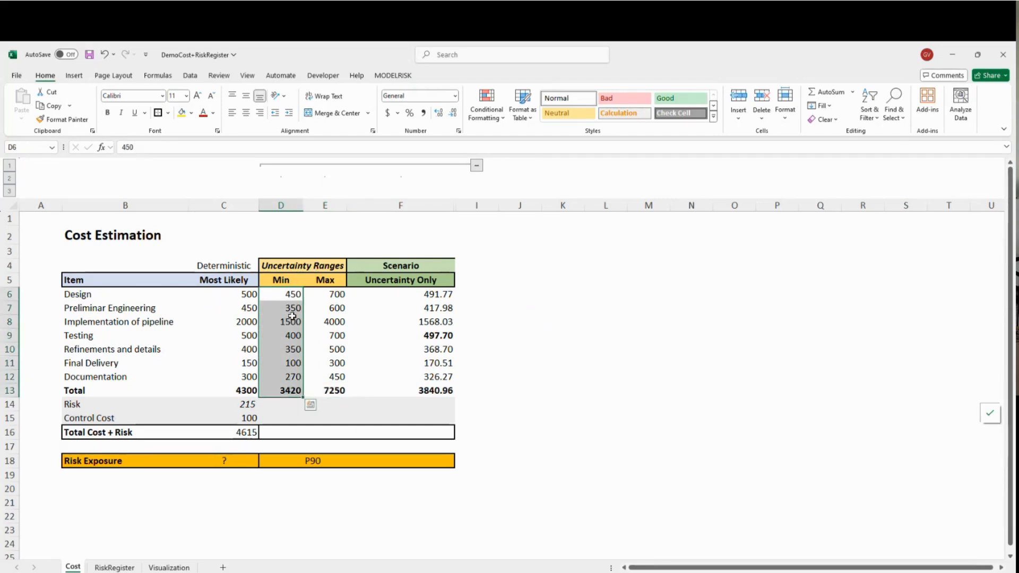
pyautogui.moveTo(331, 294); pyautogui.dragTo(336, 391)
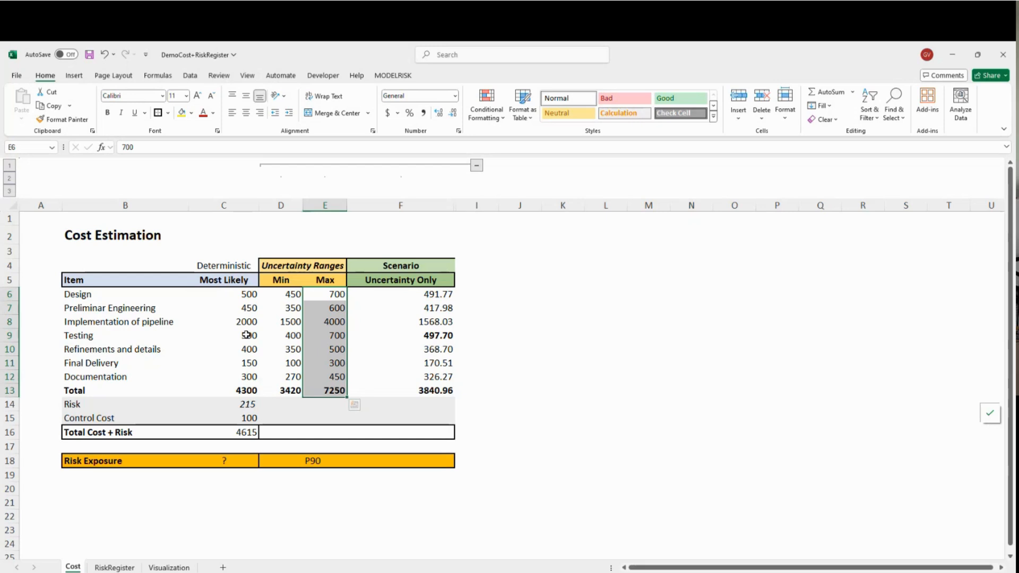
pyautogui.moveTo(246, 296); pyautogui.dragTo(242, 391)
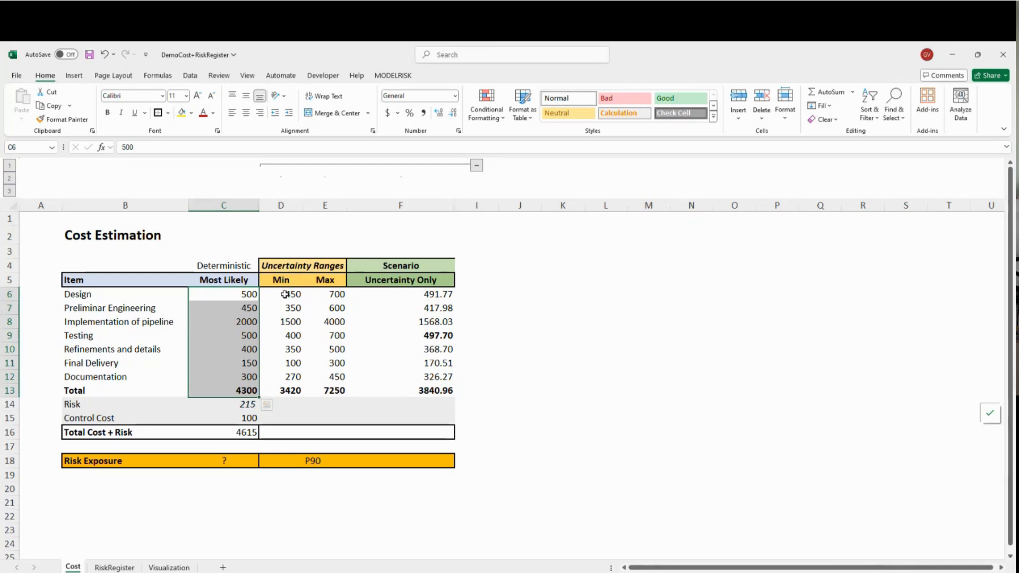
# Step: Enter the labels Min, Ml and Max in cells K6 to K8 beside the cost table
pyautogui.click(523, 295)
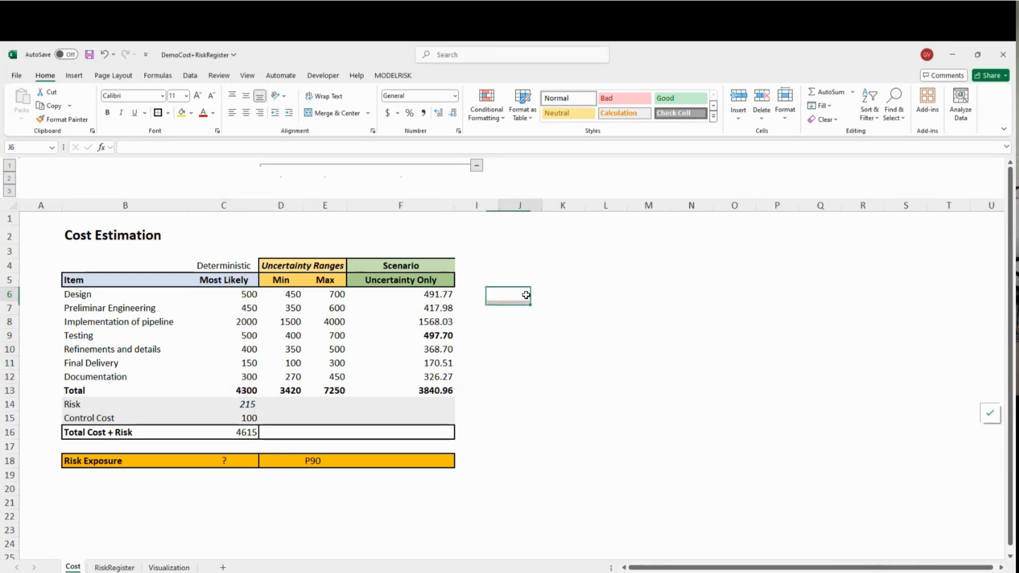
pyautogui.press('Right')
pyautogui.write('Min')
pyautogui.press('Return')
pyautogui.write('Ml')
pyautogui.press('Return')
pyautogui.write('Max')
pyautogui.press('Return')
pyautogui.press('Up')
pyautogui.press('Up')
pyautogui.press('Up')
pyautogui.press('Up')
pyautogui.press('Down')
pyautogui.press('Down')
pyautogui.press('Down')
pyautogui.press('Up')
pyautogui.press('Up')
pyautogui.press('Up')
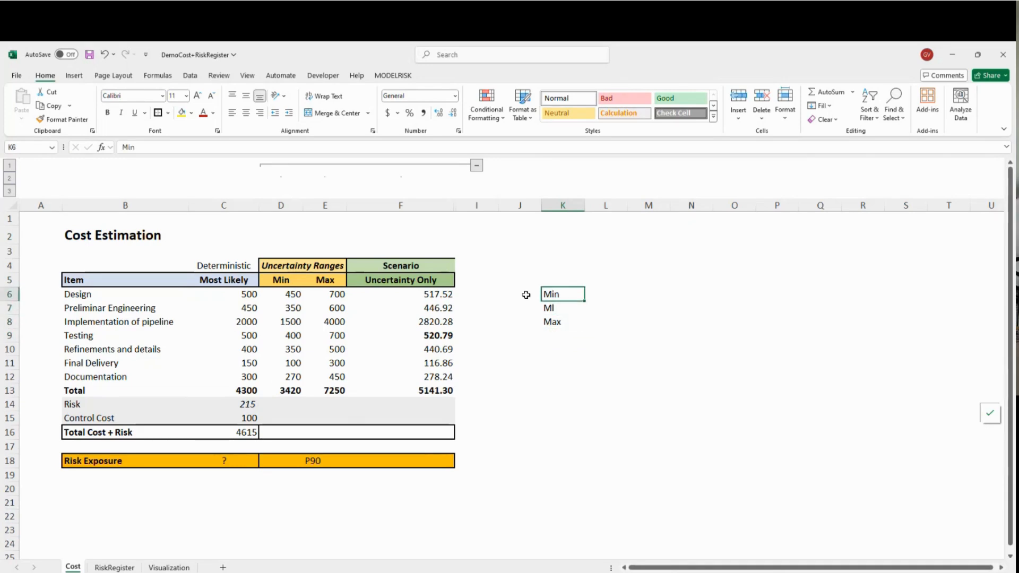
# Step: Enter 500 beside the Ml label, -10 beside Min and +10 beside Max in column L
pyautogui.press('Down')
pyautogui.press('Right')
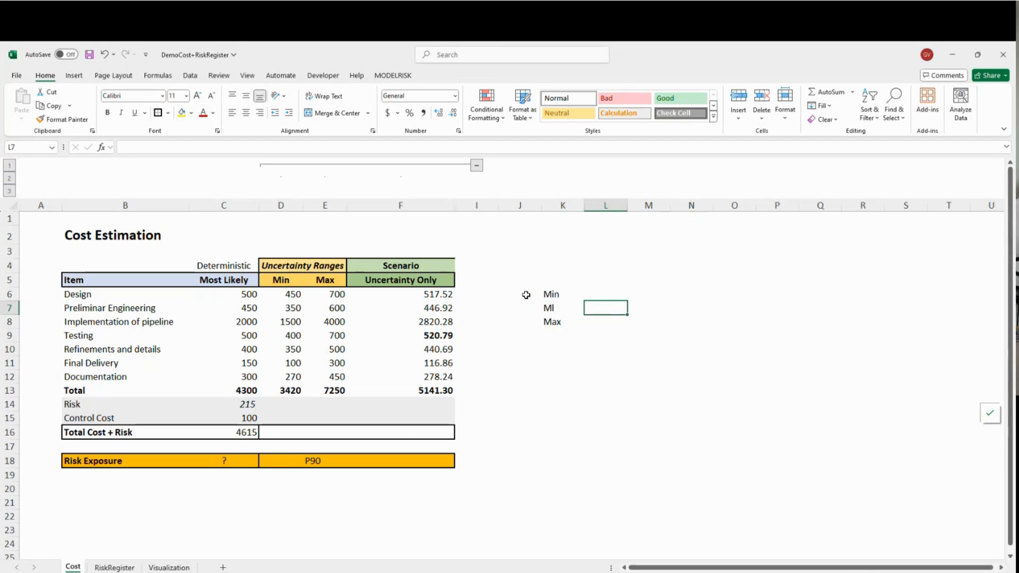
pyautogui.write('500')
pyautogui.press('Return')
pyautogui.press('Up')
pyautogui.press('Up')
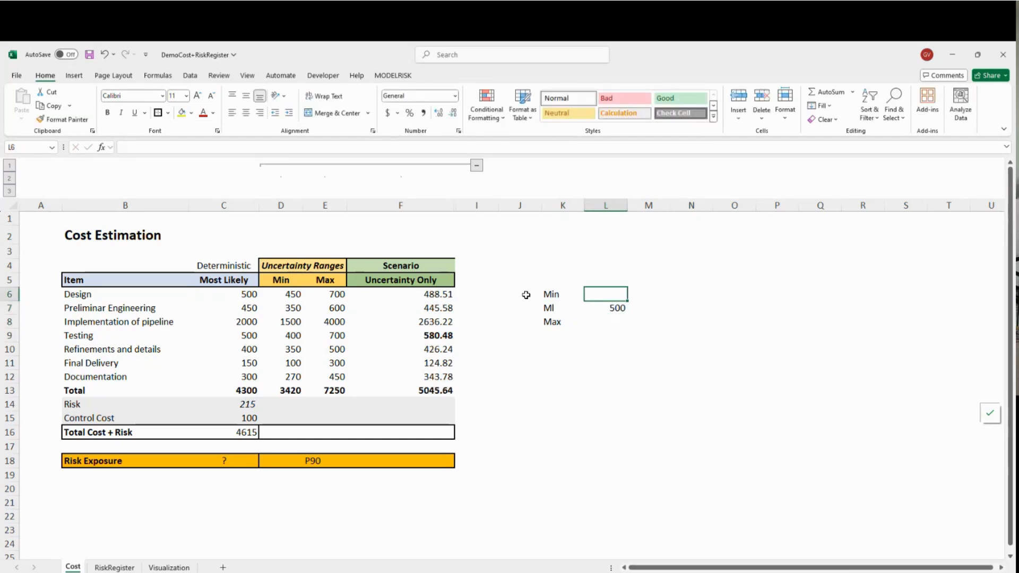
pyautogui.write('-10')
pyautogui.press('Return')
pyautogui.press('Return')
pyautogui.write('+10')
pyautogui.press('Return')
# Step: Delete the scratch Min, Ml and Max labels and values in K6:L8
pyautogui.press('Up')
pyautogui.press('Up')
pyautogui.press('Up')
pyautogui.press('Left')
pyautogui.hotkey('shift', 'Down')
pyautogui.hotkey('shift', 'Down')
pyautogui.hotkey('shift', 'Right')
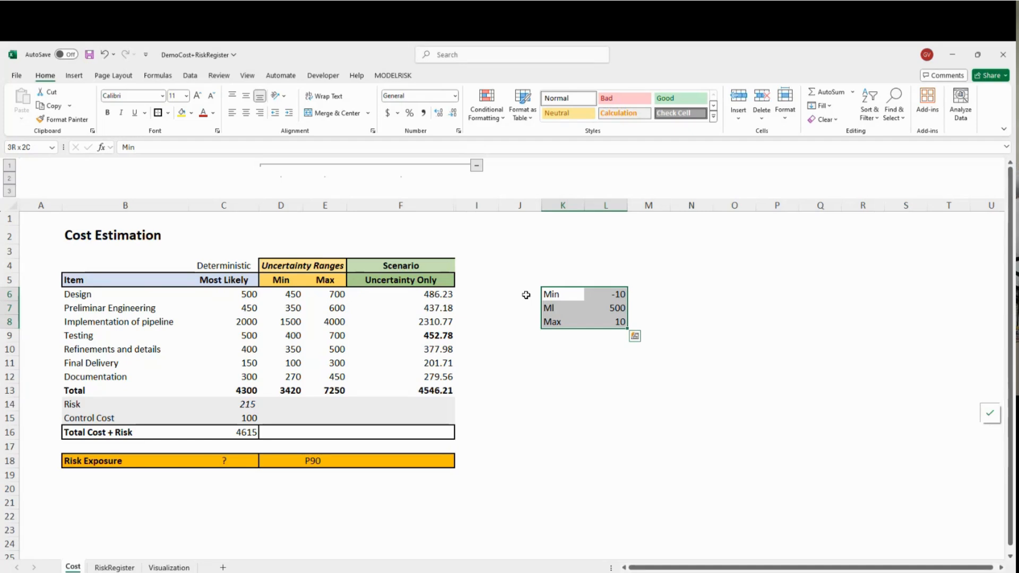
pyautogui.press('Delete')
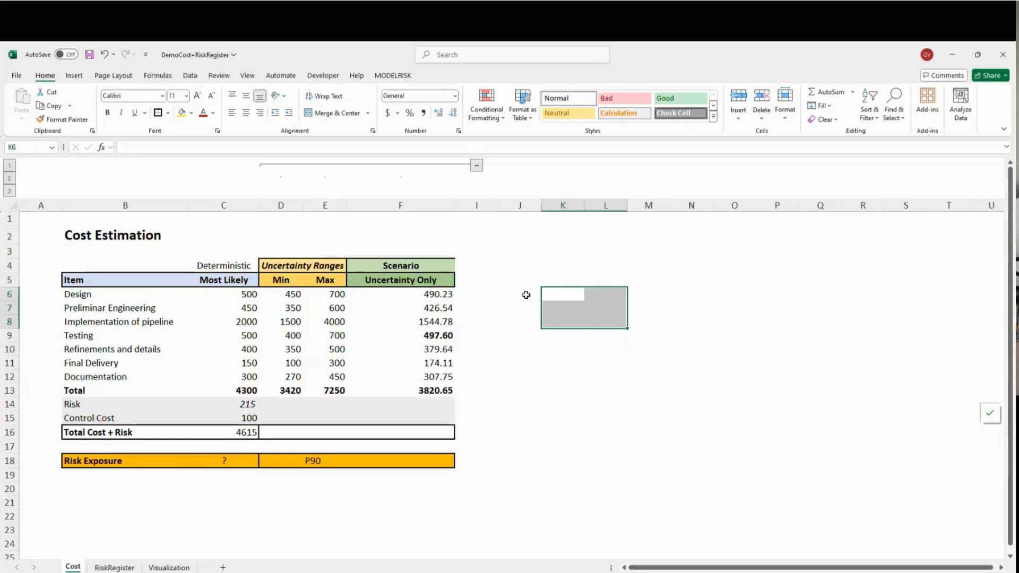
pyautogui.click(560, 349)
# Step: Examine the three-point estimates in C6:E13 and the VosePERT formula of the Design item in cell F6
pyautogui.moveTo(242, 295); pyautogui.dragTo(317, 388)
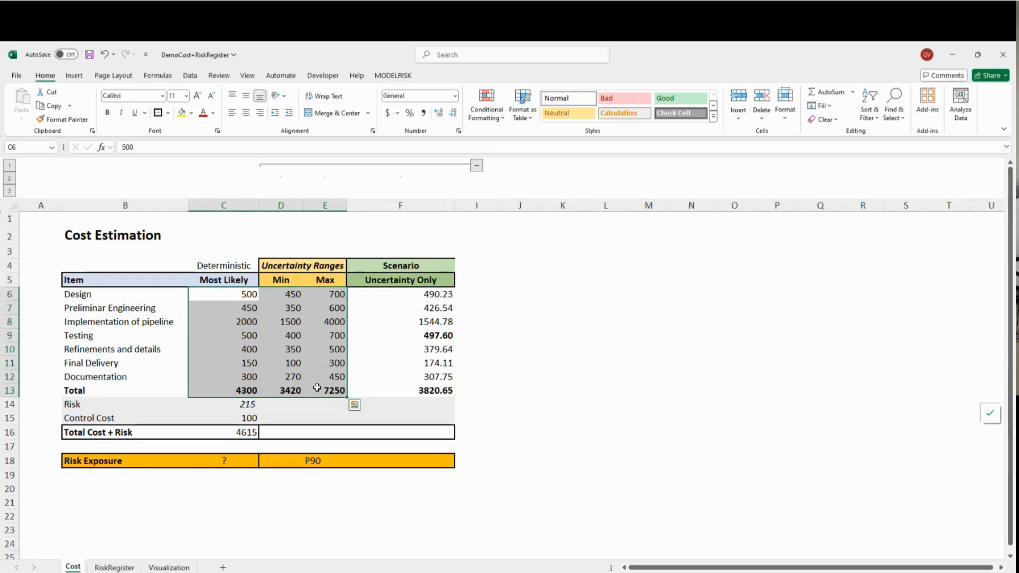
pyautogui.click(407, 296)
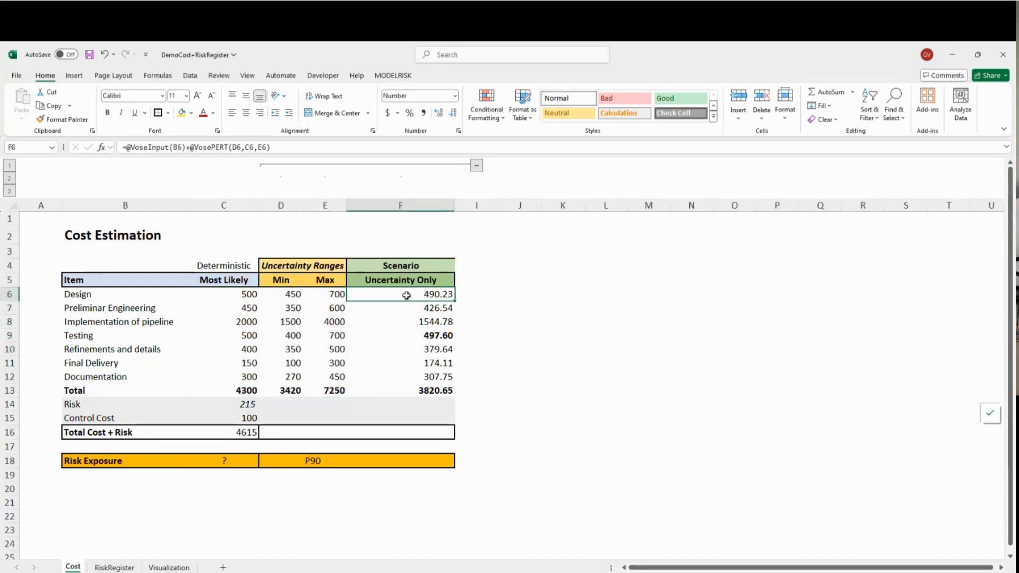
pyautogui.click(270, 147)
pyautogui.moveTo(271, 148); pyautogui.dragTo(119, 139)
pyautogui.press('Escape')
# Step: Open ModelRisk's Select Distribution window for cell I6 and browse the Continuous, Event size, Event frequency, Unbounded, Left bounded and Common categories
pyautogui.click(471, 296)
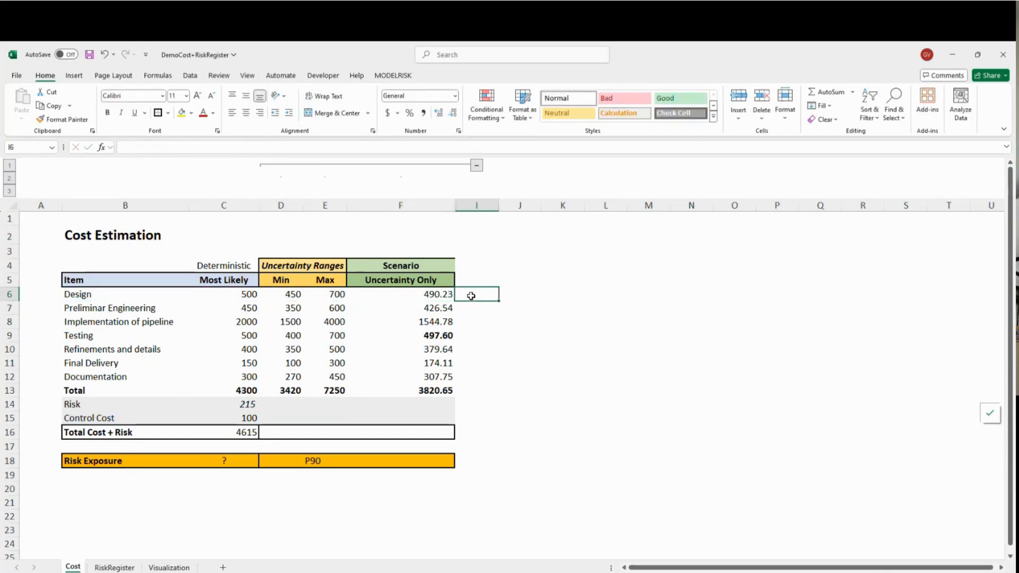
pyautogui.click(393, 76)
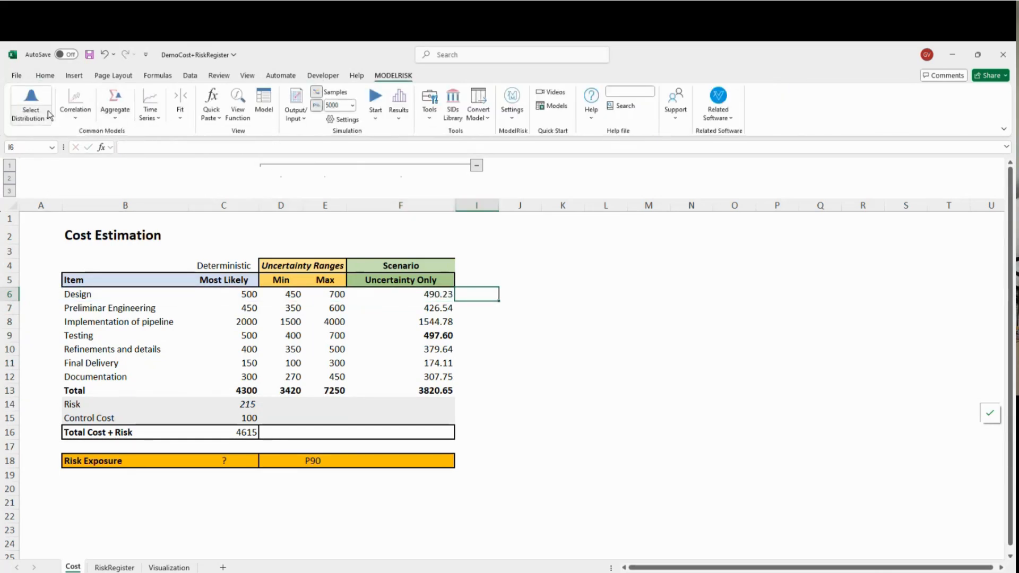
pyautogui.click(49, 115)
pyautogui.click(37, 137)
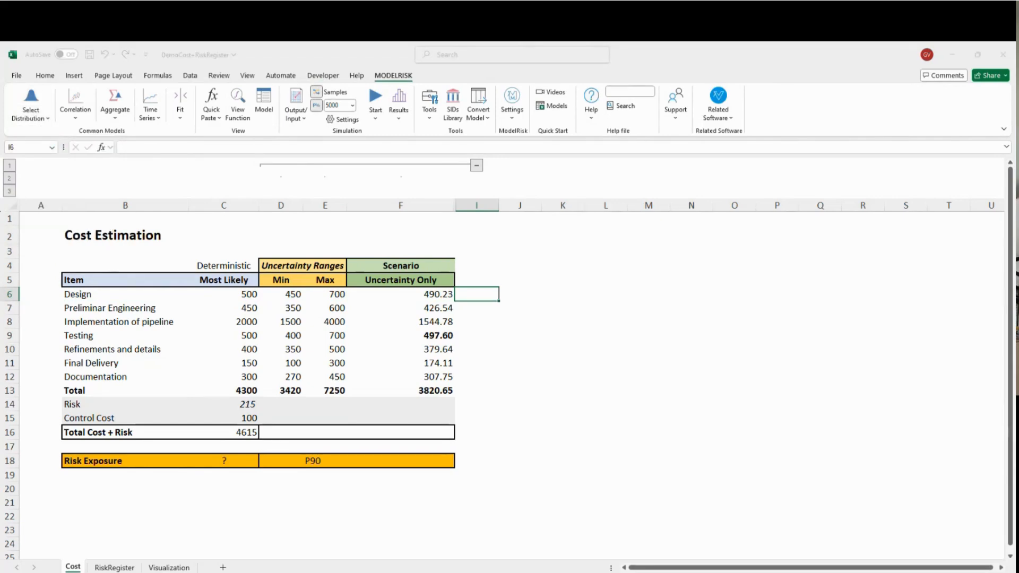
pyautogui.moveTo(336, 192); pyautogui.dragTo(630, 138)
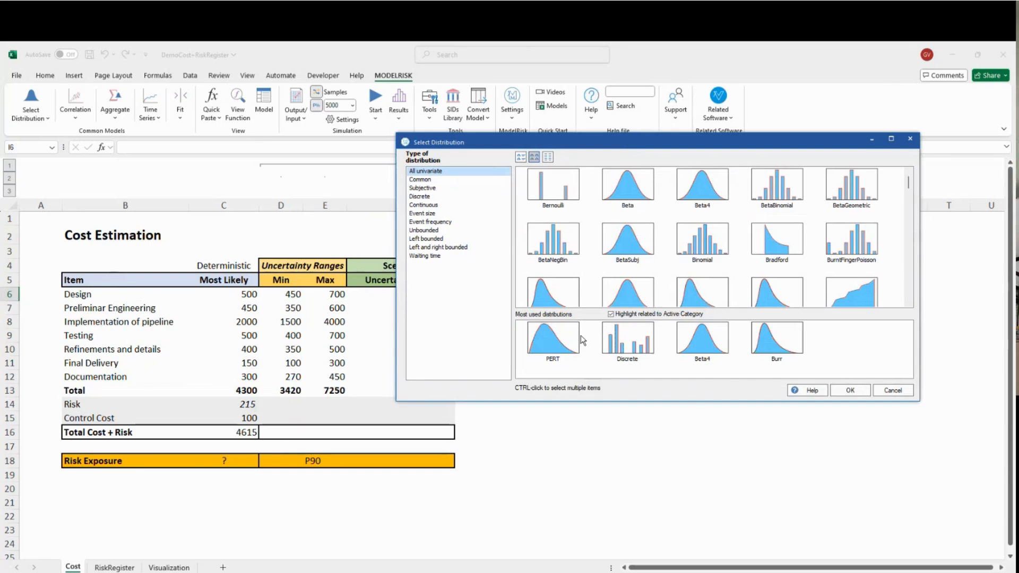
pyautogui.click(424, 205)
pyautogui.click(427, 213)
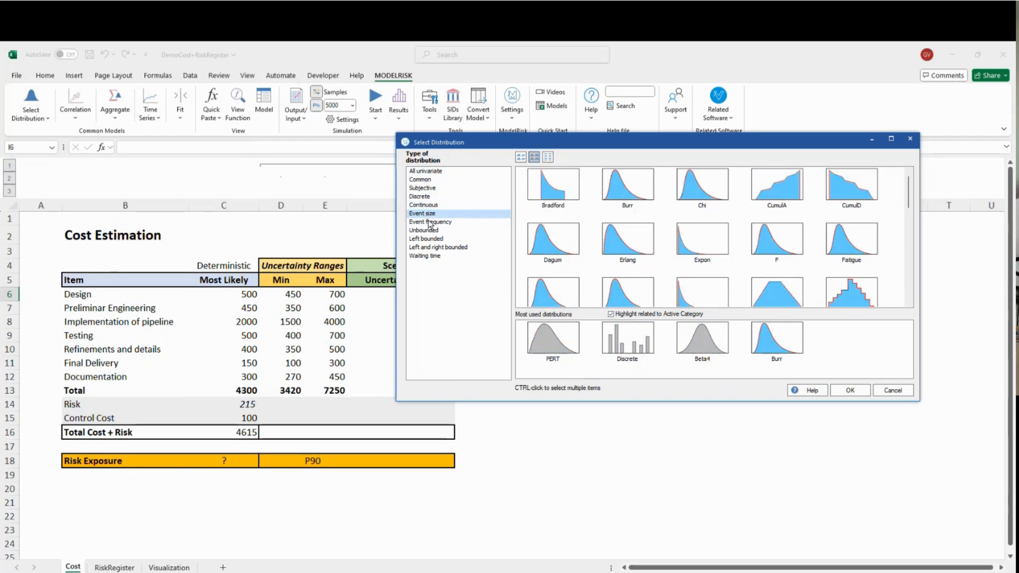
pyautogui.click(430, 222)
pyautogui.click(428, 230)
pyautogui.click(429, 239)
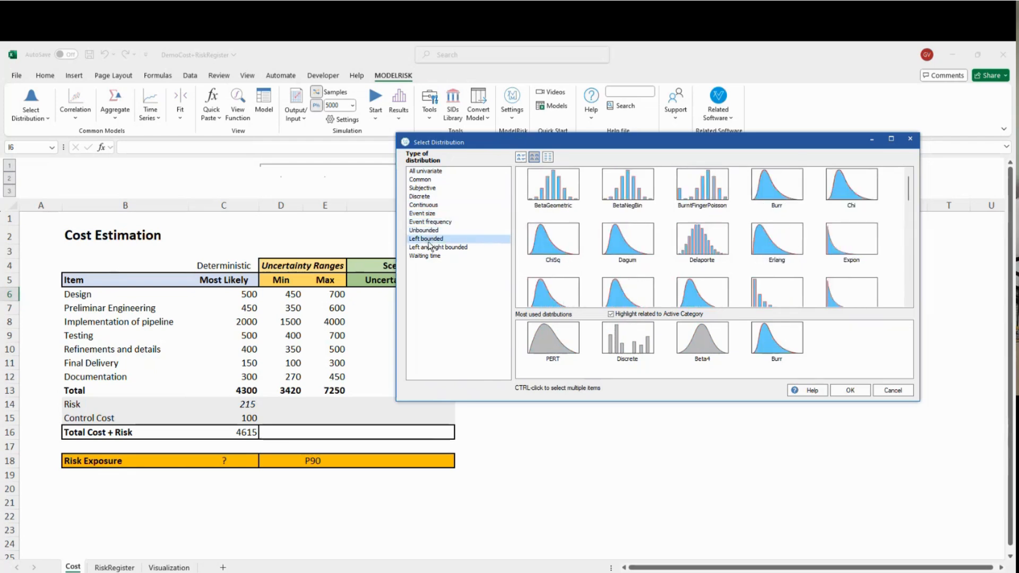
pyautogui.click(426, 180)
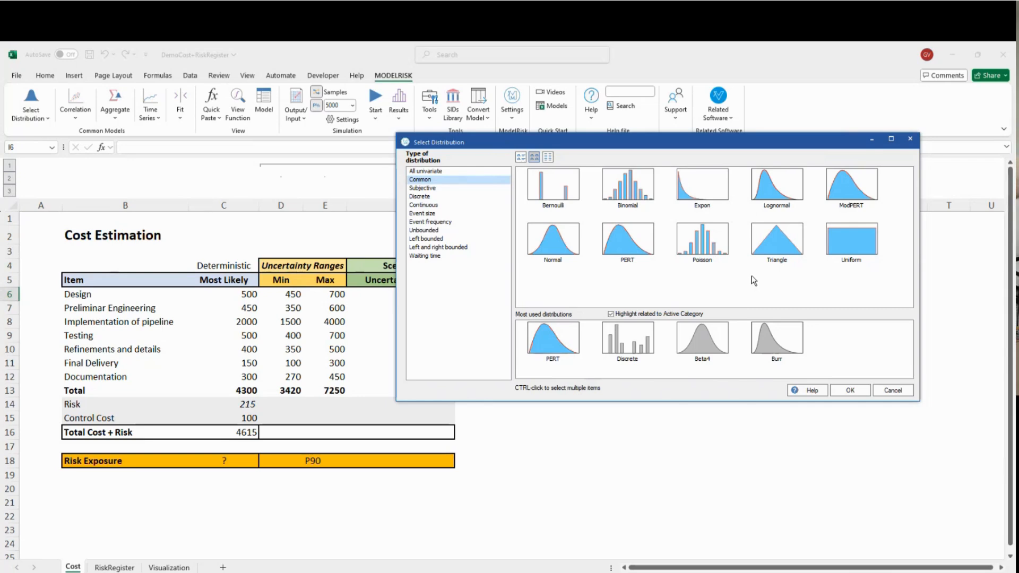
# Step: Preview a PERT distribution with minimum 450, mode 500 and maximum 700 for the Design cost
pyautogui.click(544, 348)
pyautogui.click(849, 390)
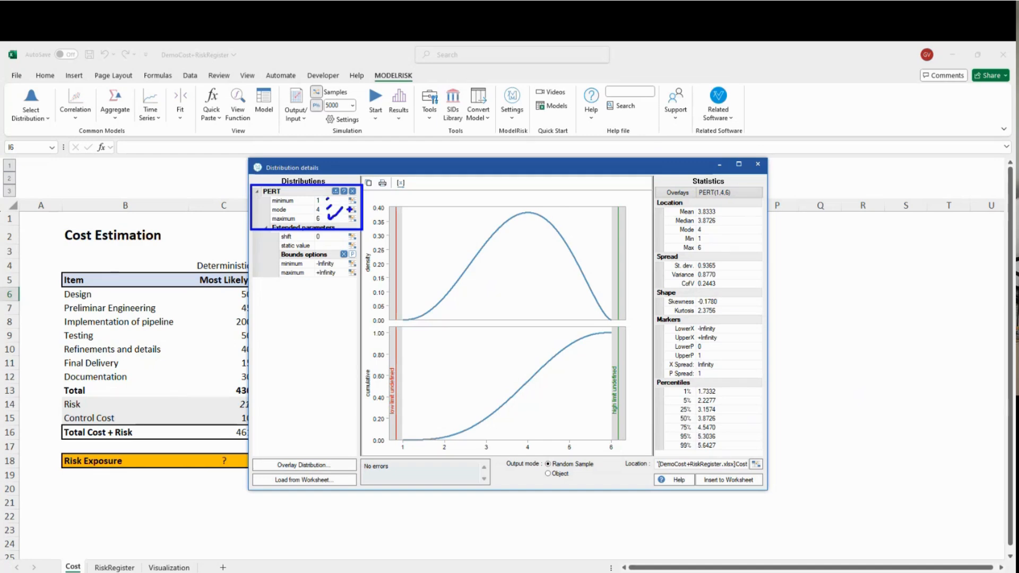
pyautogui.moveTo(386, 170); pyautogui.dragTo(604, 171)
pyautogui.click(538, 203)
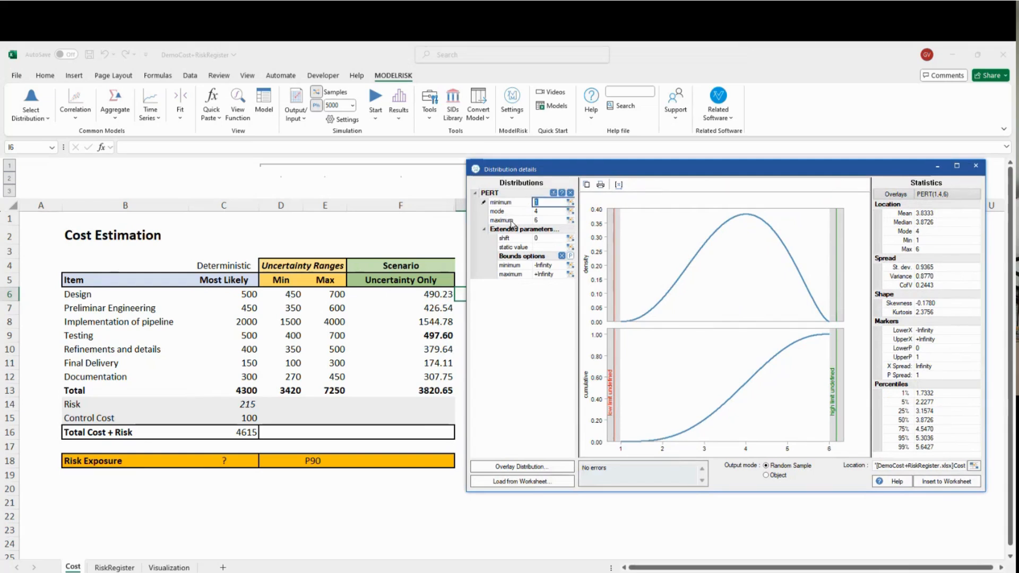
pyautogui.write('450')
pyautogui.click(541, 211)
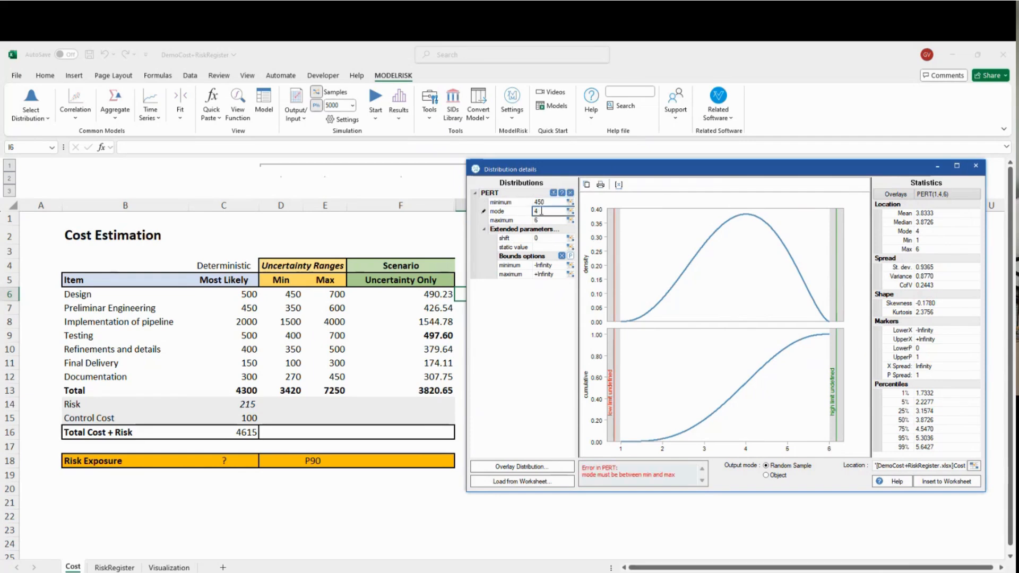
pyautogui.click(547, 220)
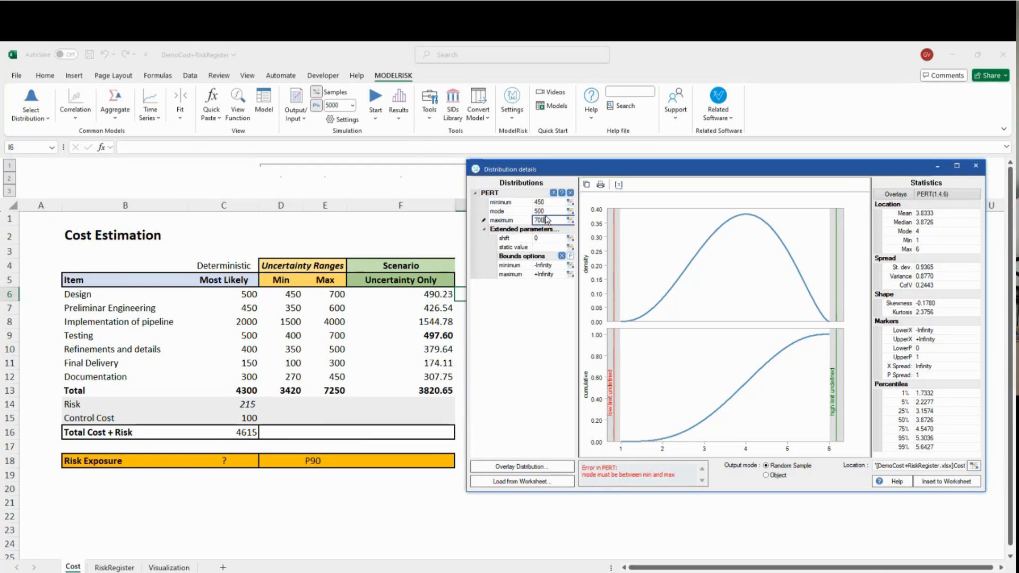
pyautogui.click(557, 210)
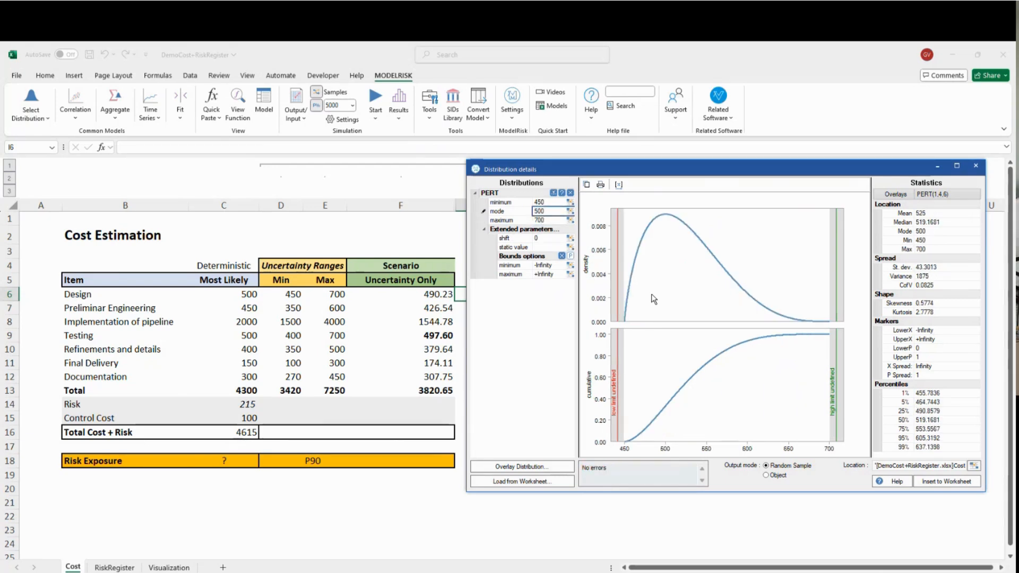
# Step: Examine the PERT density curve from its minimum through its long upper tail
pyautogui.moveTo(626, 318)
pyautogui.mouseDown()
pyautogui.moveTo(649, 222)
pyautogui.moveTo(675, 227)
pyautogui.moveTo(778, 307)
pyautogui.moveTo(833, 319)
pyautogui.mouseUp()
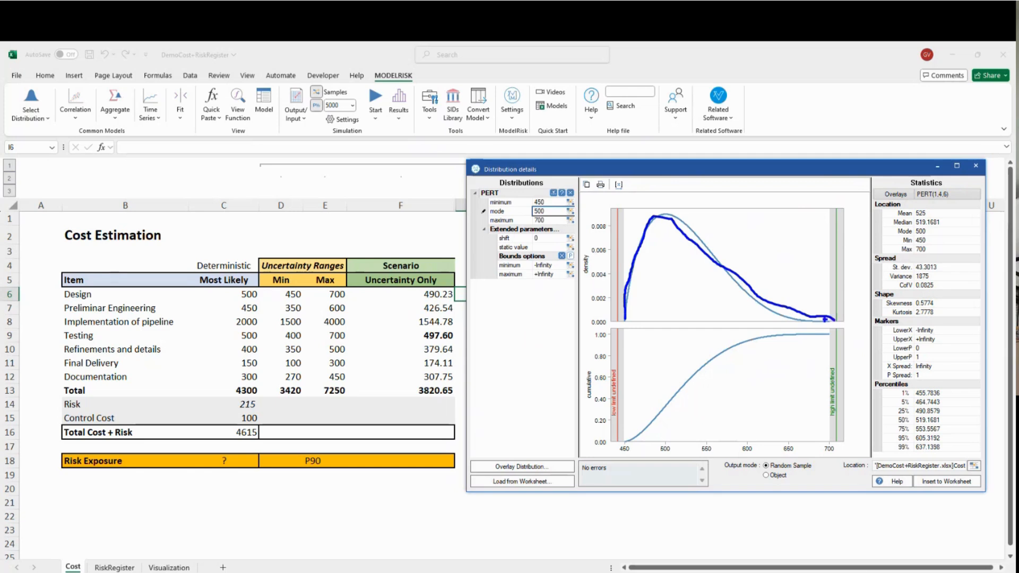
pyautogui.moveTo(768, 261)
pyautogui.mouseDown()
pyautogui.moveTo(760, 286)
pyautogui.moveTo(768, 280)
pyautogui.mouseUp()
pyautogui.press('Escape')
pyautogui.moveTo(638, 168)
pyautogui.mouseDown()
pyautogui.moveTo(651, 173)
pyautogui.moveTo(636, 172)
pyautogui.mouseUp()
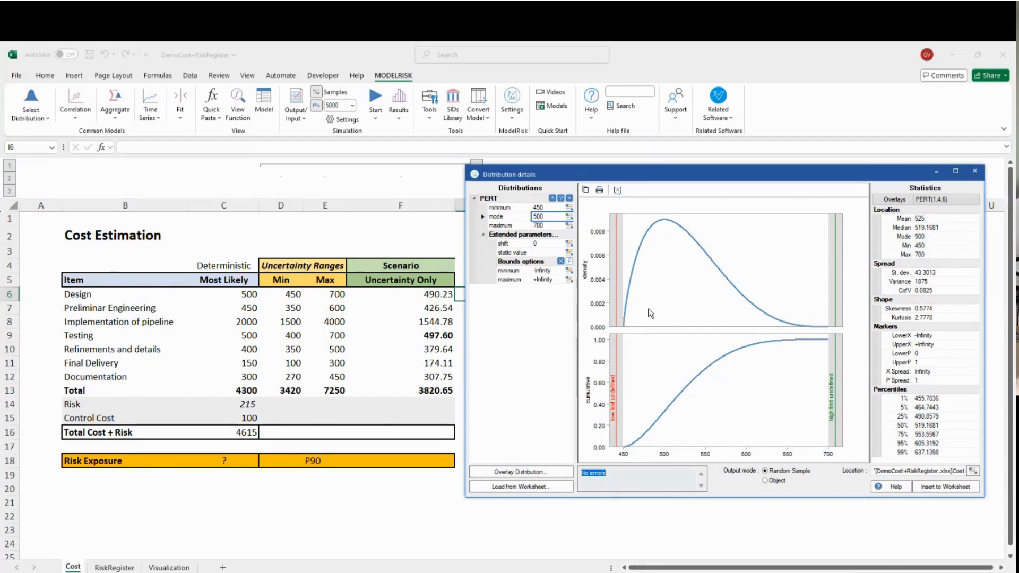
pyautogui.moveTo(768, 314); pyautogui.dragTo(761, 311)
pyautogui.moveTo(614, 324); pyautogui.dragTo(627, 315)
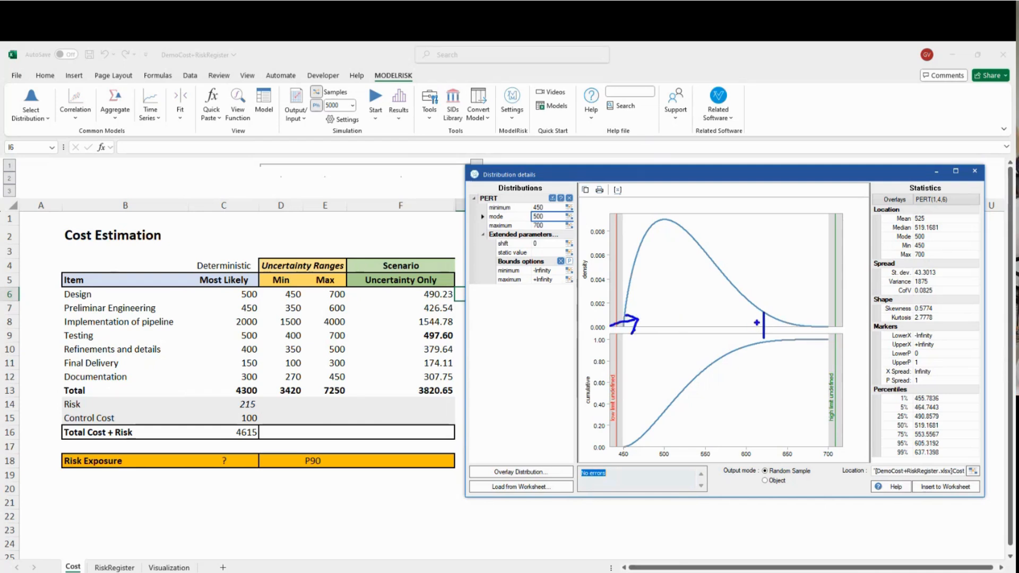
pyautogui.press('Escape')
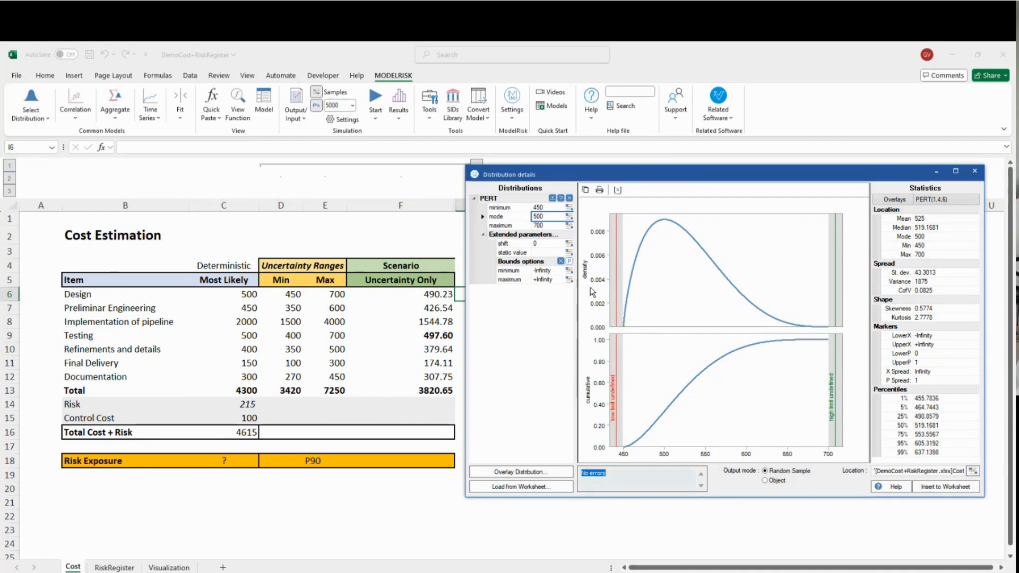
# Step: Compare the three PERT parameters with the item rows and the Uncertainty Only column, and close the distribution details without inserting anything
pyautogui.moveTo(472, 194)
pyautogui.mouseDown()
pyautogui.moveTo(526, 234)
pyautogui.moveTo(575, 236)
pyautogui.mouseUp()
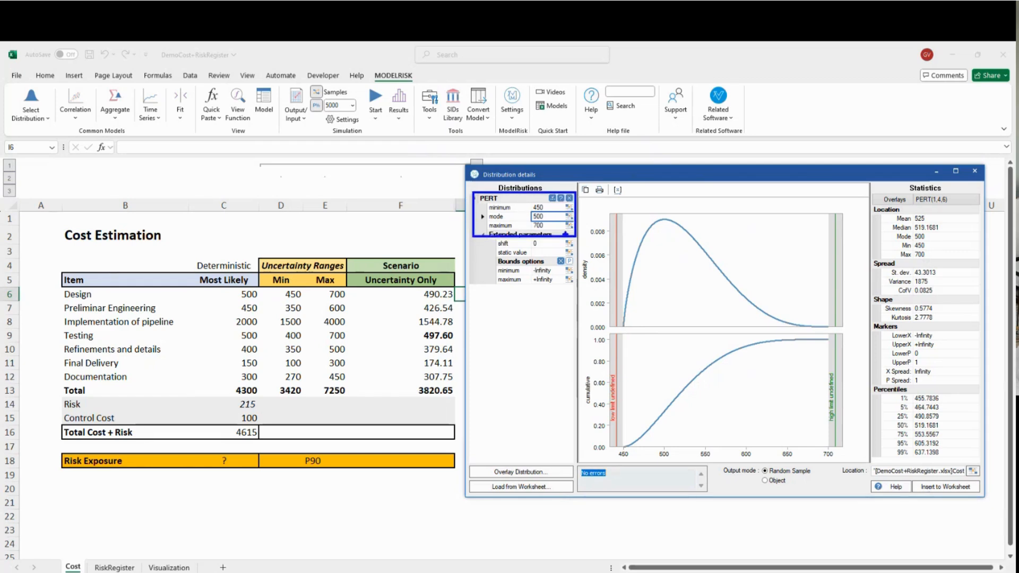
pyautogui.press('Escape')
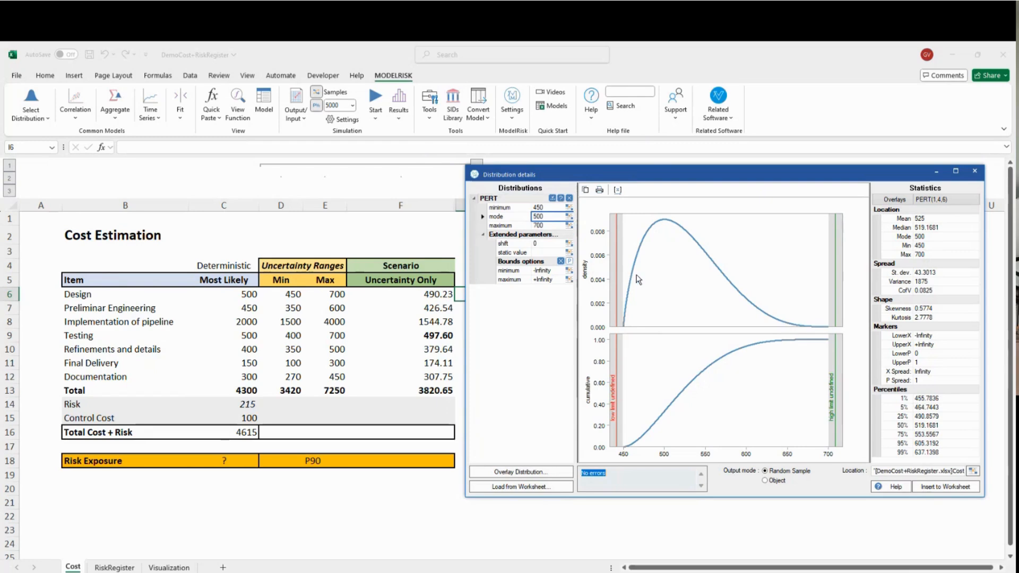
pyautogui.moveTo(653, 179); pyautogui.dragTo(652, 162)
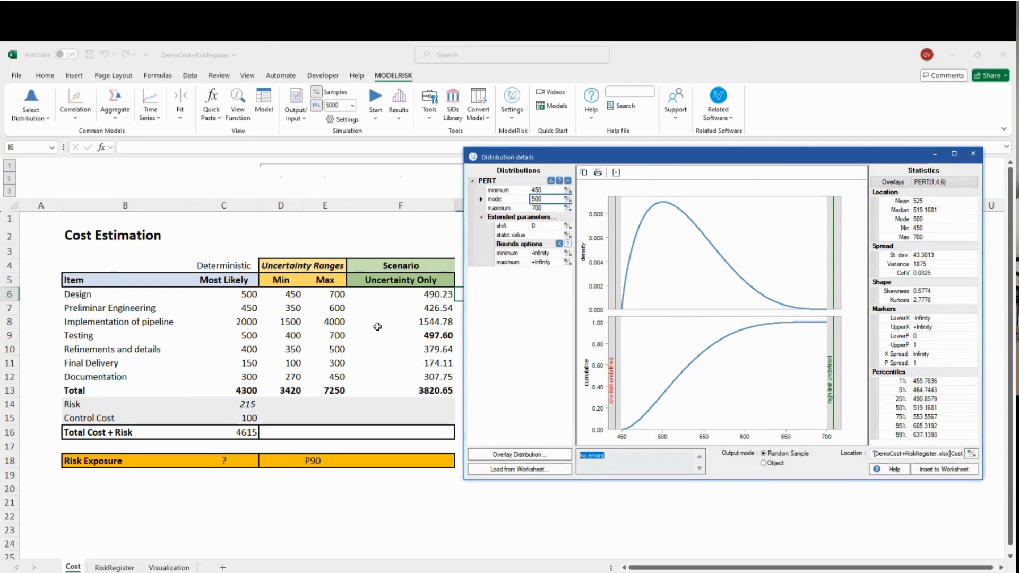
pyautogui.moveTo(46, 293); pyautogui.dragTo(69, 281)
pyautogui.moveTo(52, 317); pyautogui.dragTo(65, 313)
pyautogui.moveTo(408, 286)
pyautogui.mouseDown()
pyautogui.moveTo(429, 388)
pyautogui.moveTo(465, 406)
pyautogui.mouseUp()
pyautogui.press('Escape')
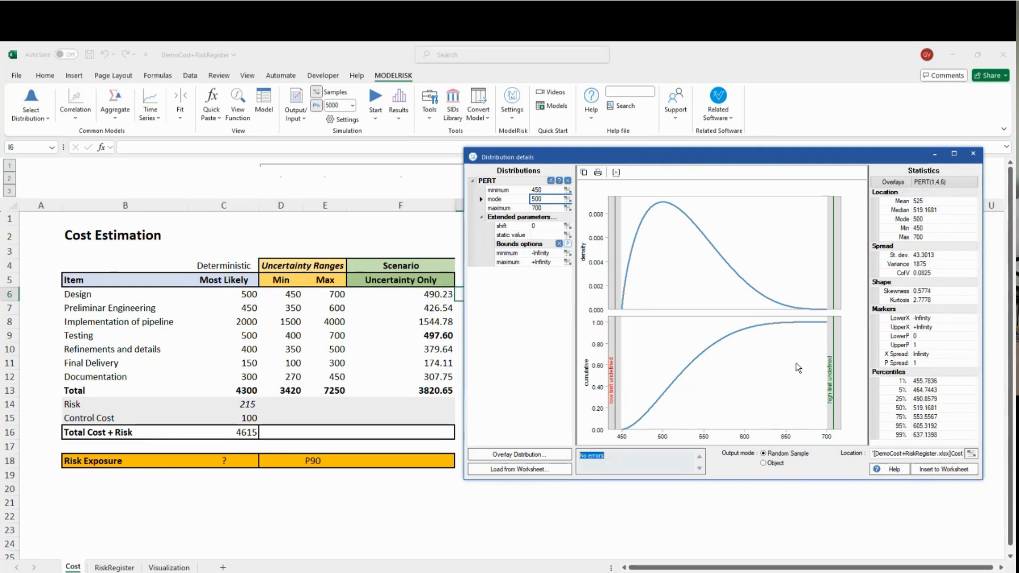
pyautogui.press('Escape')
# Step: Go through the Uncertainty Only formulas in F6:F12 and remove the bold from the Testing value in F9
pyautogui.click(434, 294)
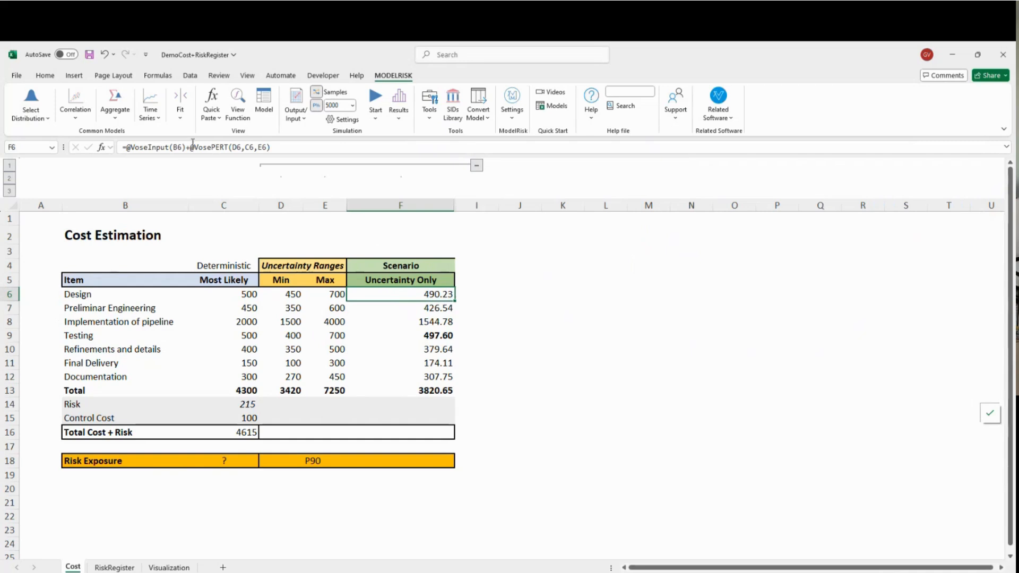
pyautogui.press('Down')
pyautogui.press('Down')
pyautogui.press('Down')
pyautogui.press('Down')
pyautogui.press('Down')
pyautogui.press('Down')
pyautogui.press('Up')
pyautogui.press('Up')
pyautogui.press('Up')
pyautogui.press('Up')
pyautogui.press('Up')
pyautogui.press('Up')
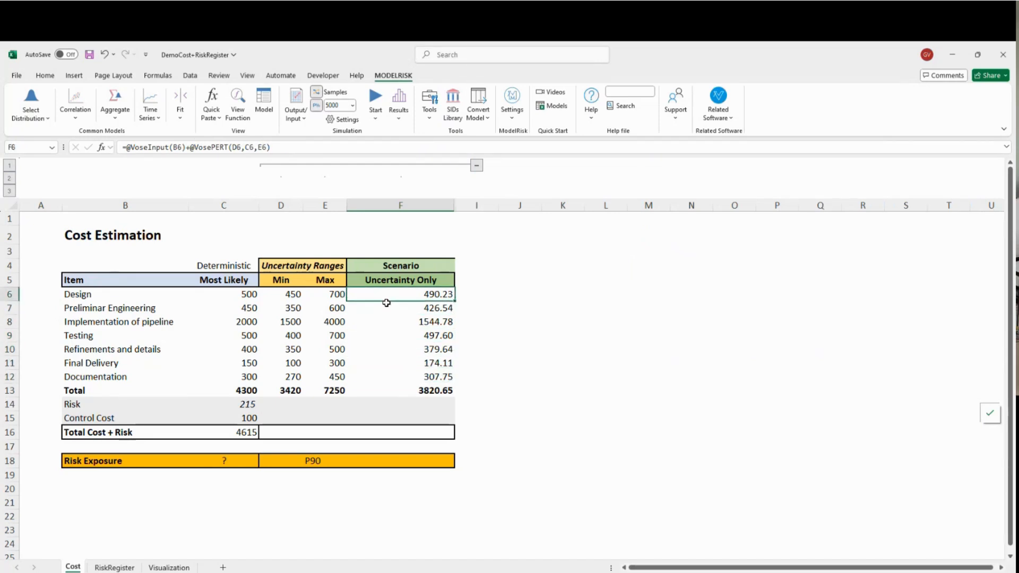
# Step: Examine the VoseInput and VosePERT parts of the Design formula in F6 without changing it
pyautogui.moveTo(127, 147); pyautogui.dragTo(190, 148)
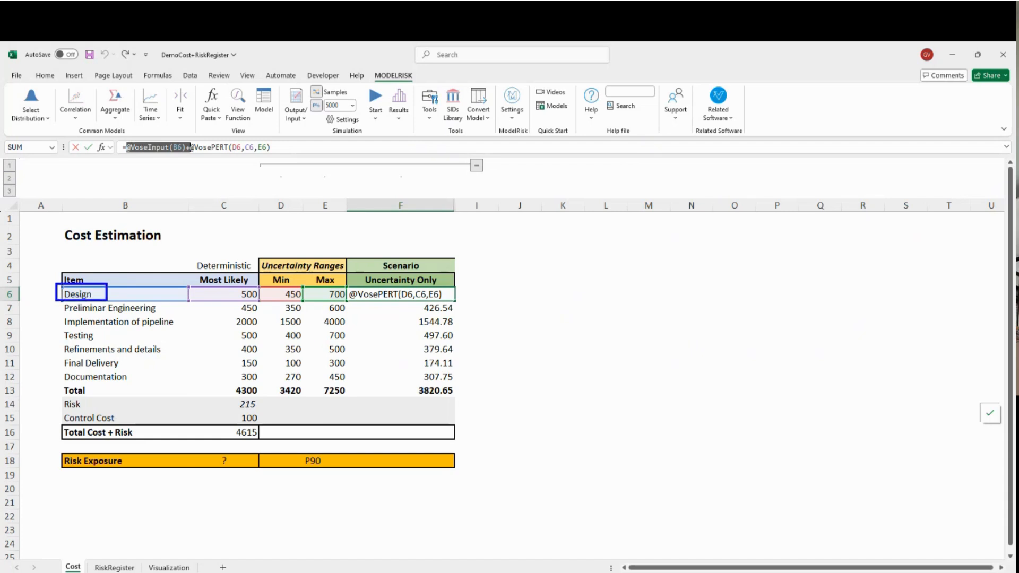
pyautogui.press('Return')
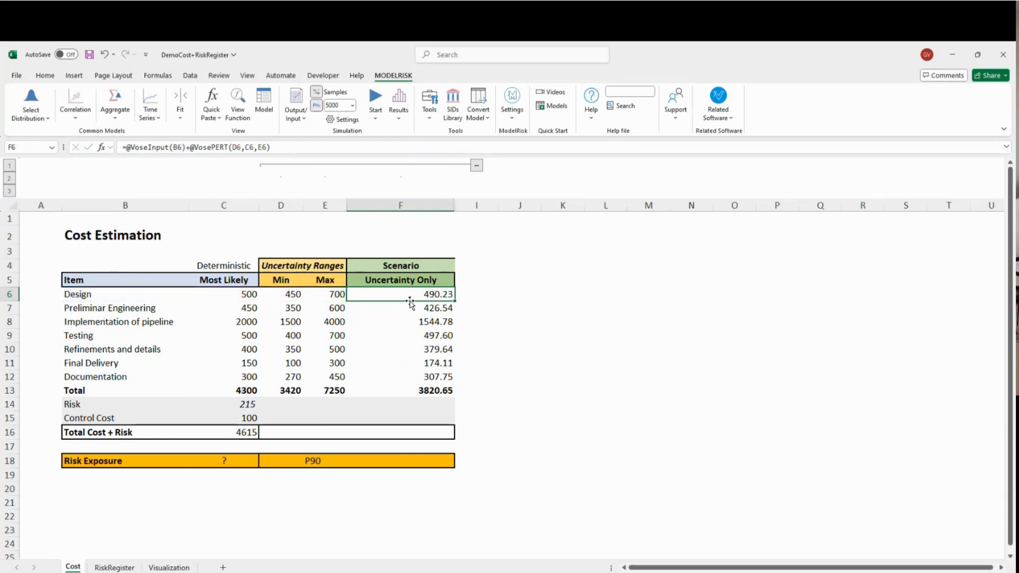
pyautogui.click(412, 294)
pyautogui.moveTo(270, 147); pyautogui.dragTo(201, 149)
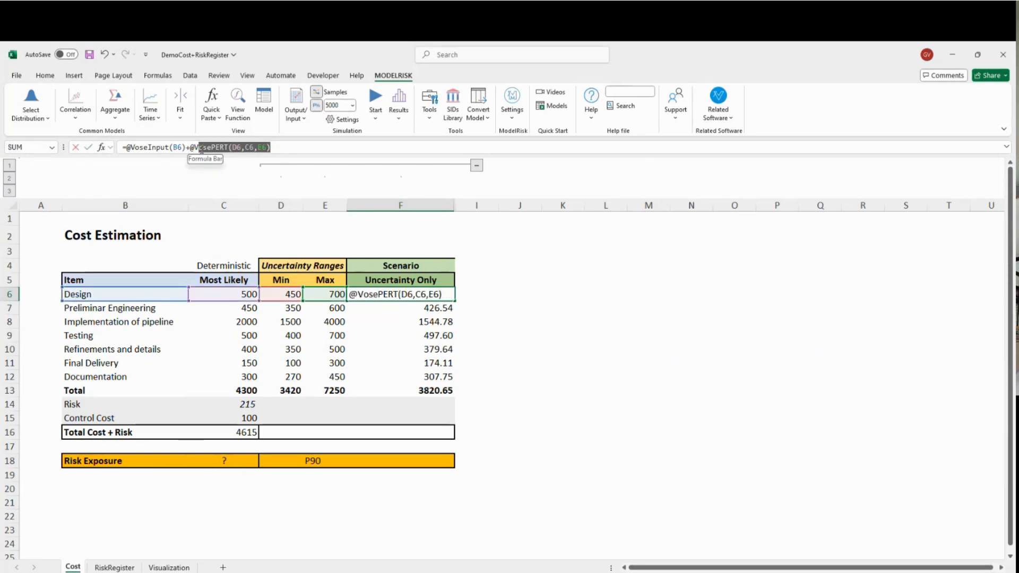
pyautogui.press('Escape')
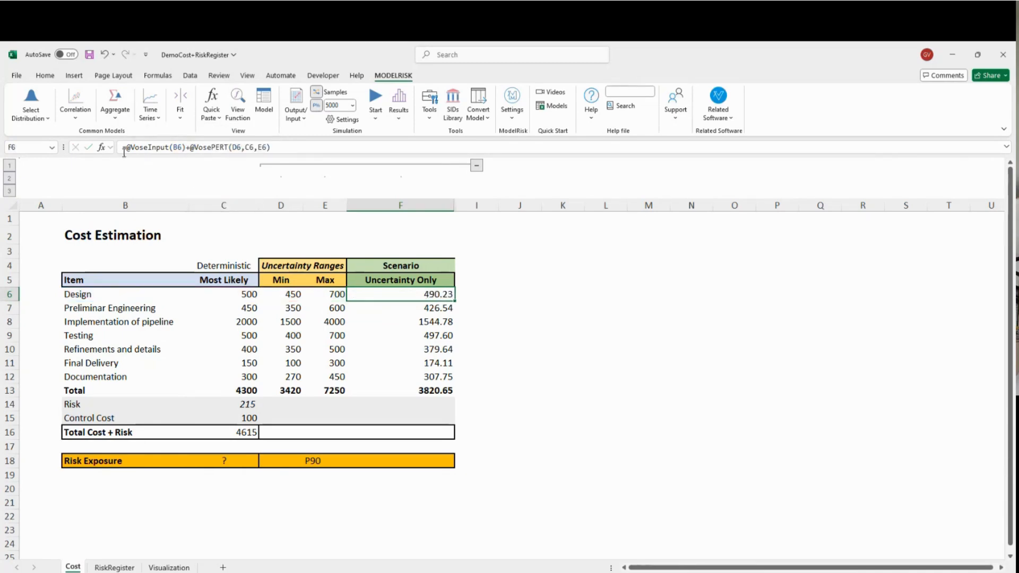
pyautogui.moveTo(124, 147); pyautogui.dragTo(186, 147)
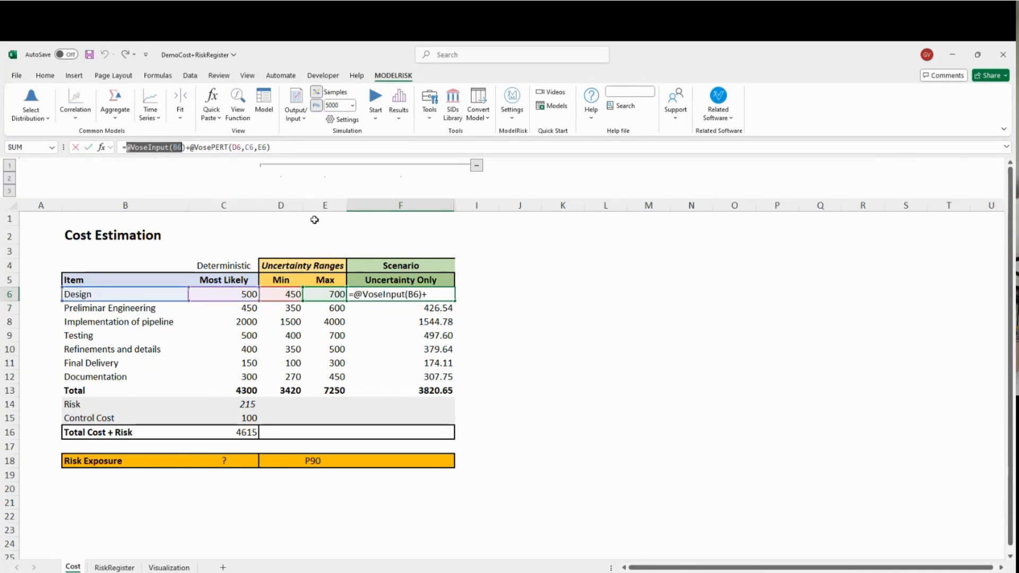
pyautogui.press('Escape')
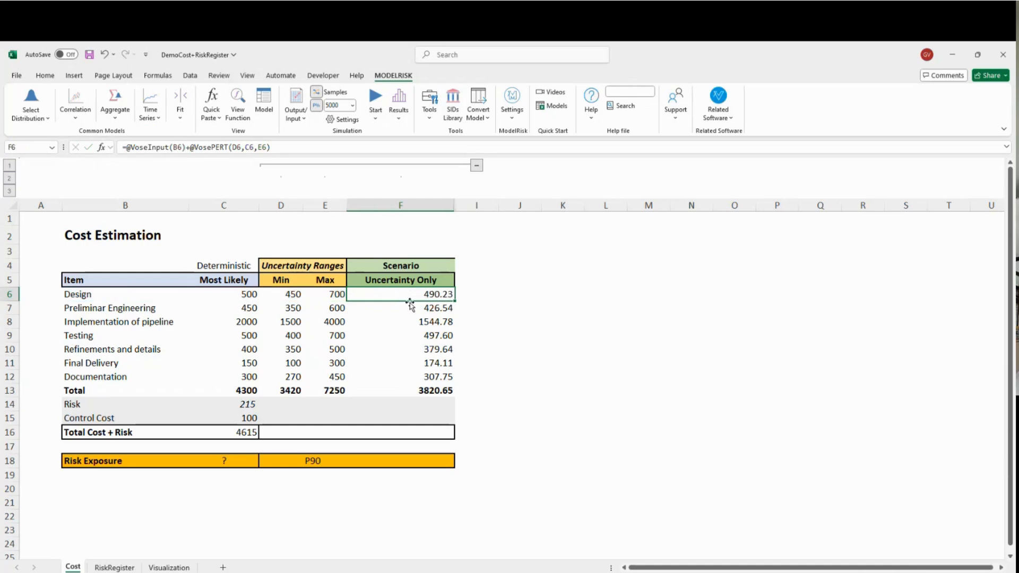
# Step: Try marking F6:F12 as ModelRisk inputs named from the item labels in B6:B12, and cancel without applying
pyautogui.moveTo(406, 295); pyautogui.dragTo(404, 377)
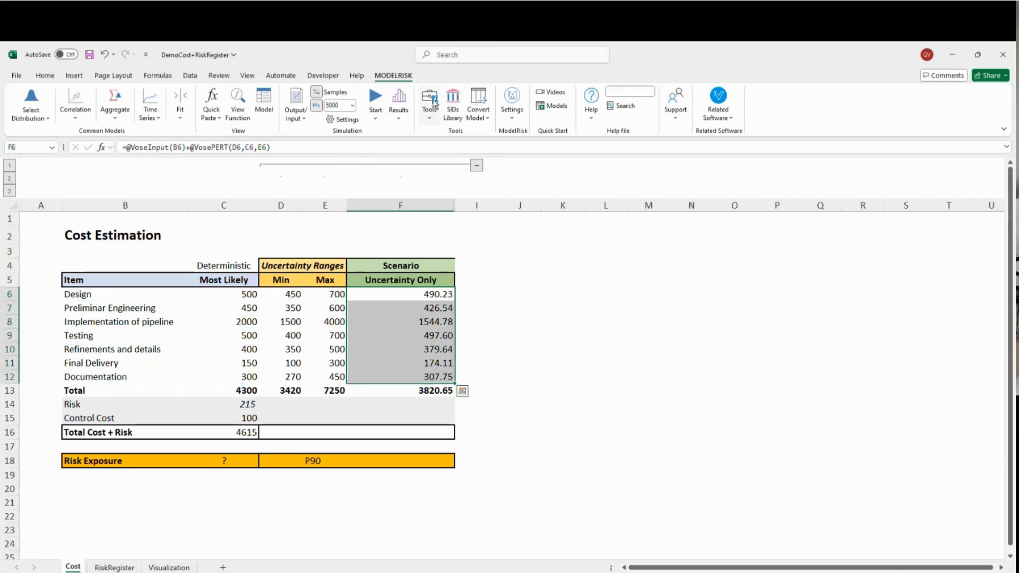
pyautogui.click(296, 101)
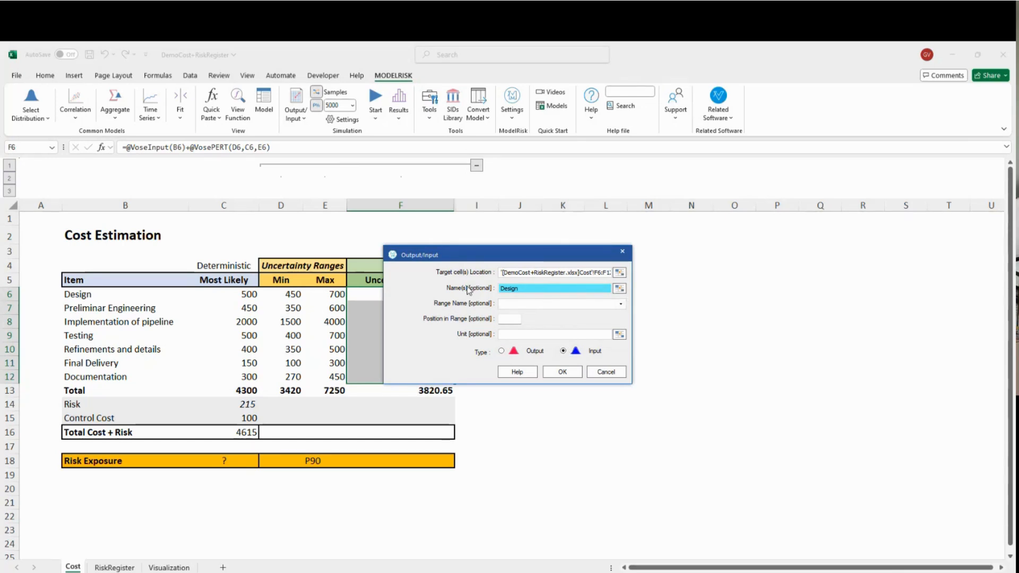
pyautogui.click(619, 288)
pyautogui.moveTo(129, 295); pyautogui.dragTo(113, 373)
pyautogui.click(653, 351)
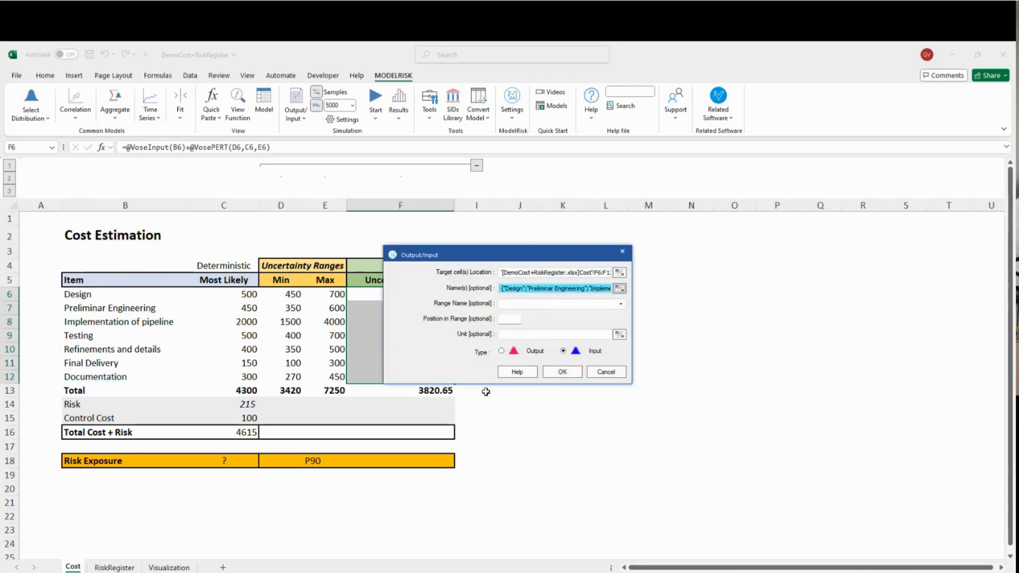
pyautogui.click(606, 373)
pyautogui.click(523, 404)
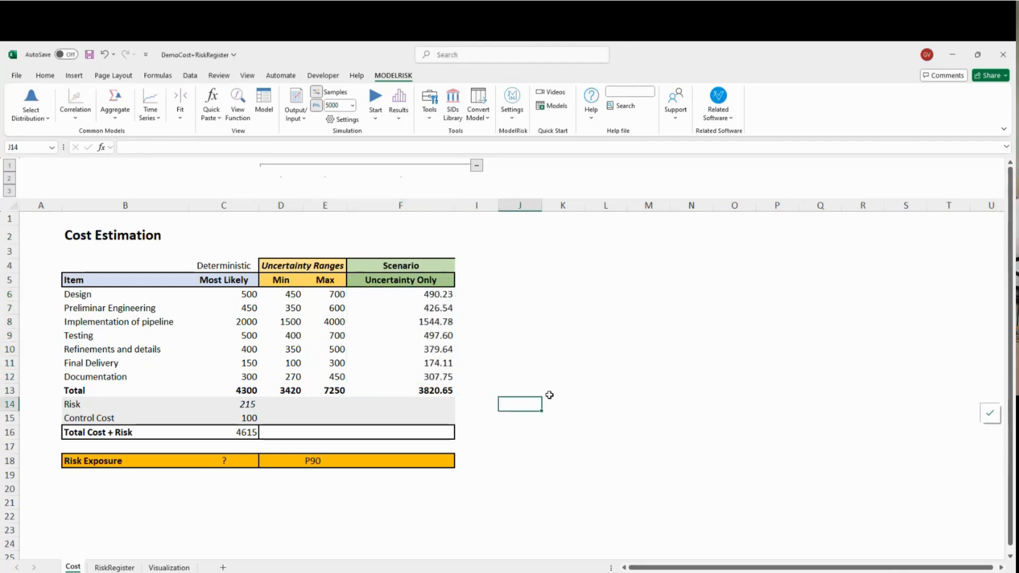
# Step: Examine the SUM formula behind the deterministic Most Likely total in cell C13
pyautogui.click(240, 390)
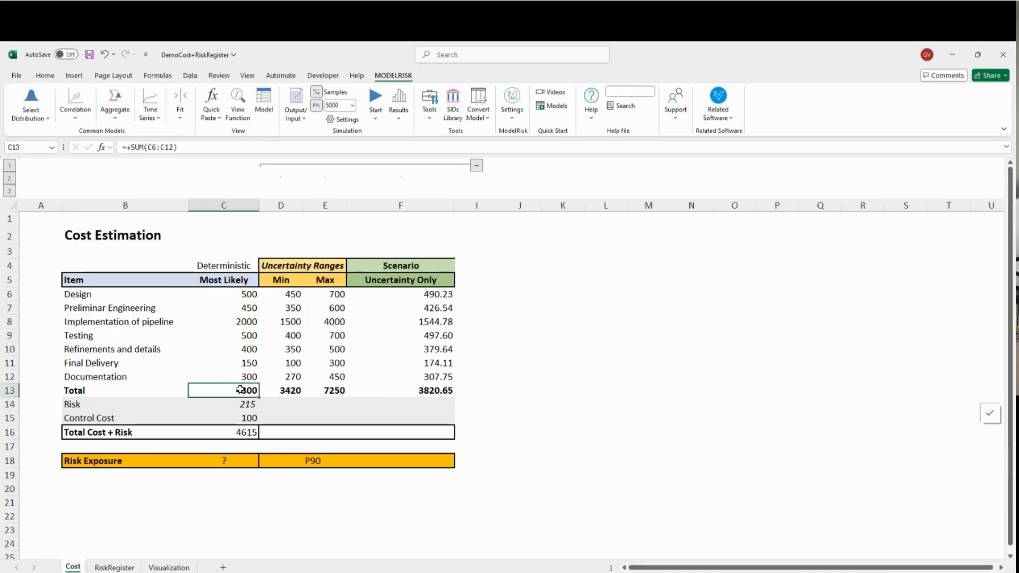
pyautogui.hotkey('ctrl', '2')
pyautogui.moveTo(221, 383); pyautogui.dragTo(259, 402)
pyautogui.moveTo(138, 160); pyautogui.dragTo(237, 381)
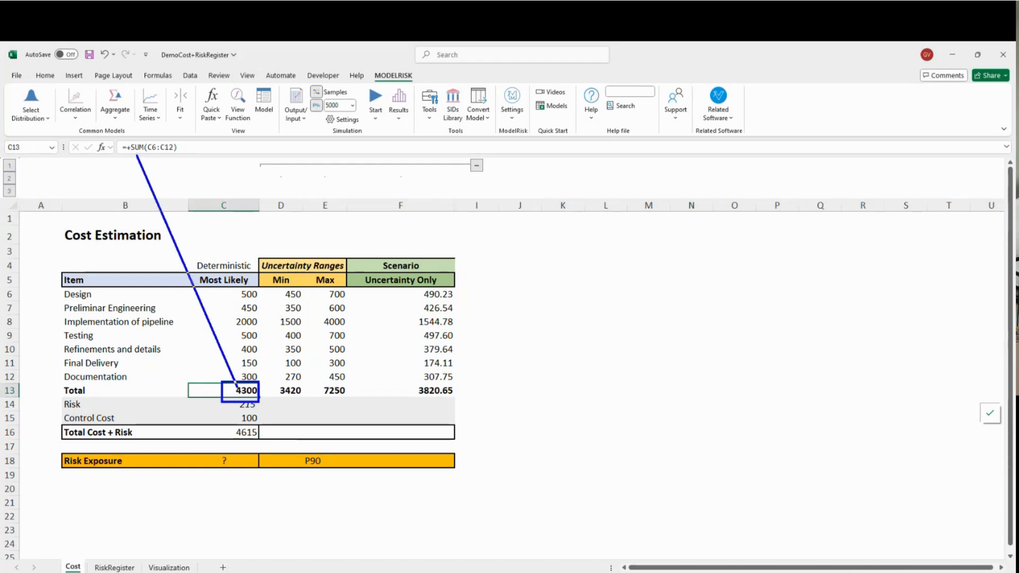
pyautogui.moveTo(128, 162)
pyautogui.mouseDown()
pyautogui.moveTo(135, 152)
pyautogui.moveTo(160, 174)
pyautogui.mouseUp()
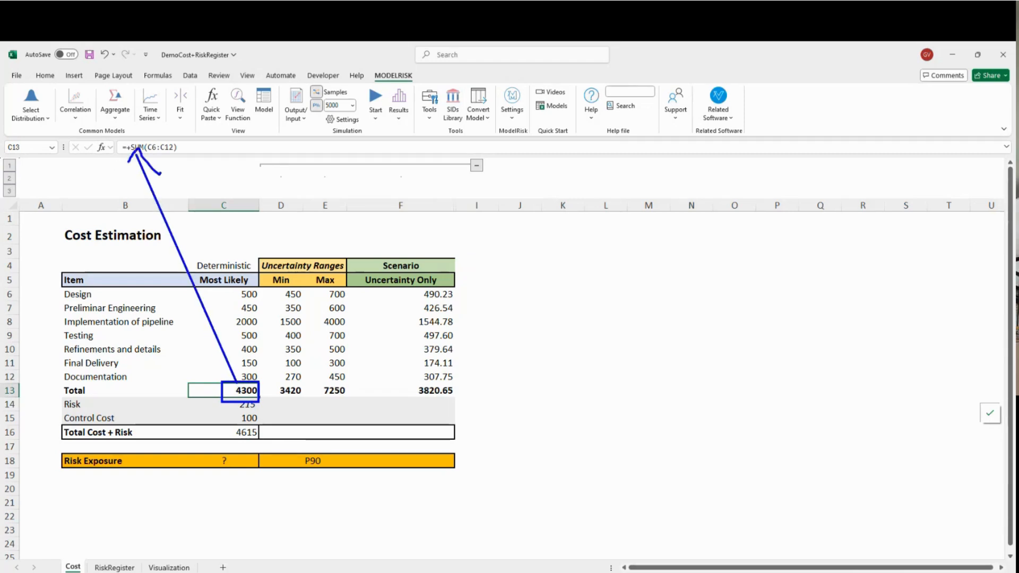
# Step: Compare the deterministic total in C13 with the Uncertainty Only total in F13, and inspect the Design formula in F6
pyautogui.moveTo(259, 390)
pyautogui.mouseDown()
pyautogui.moveTo(366, 370)
pyautogui.moveTo(422, 378)
pyautogui.mouseUp()
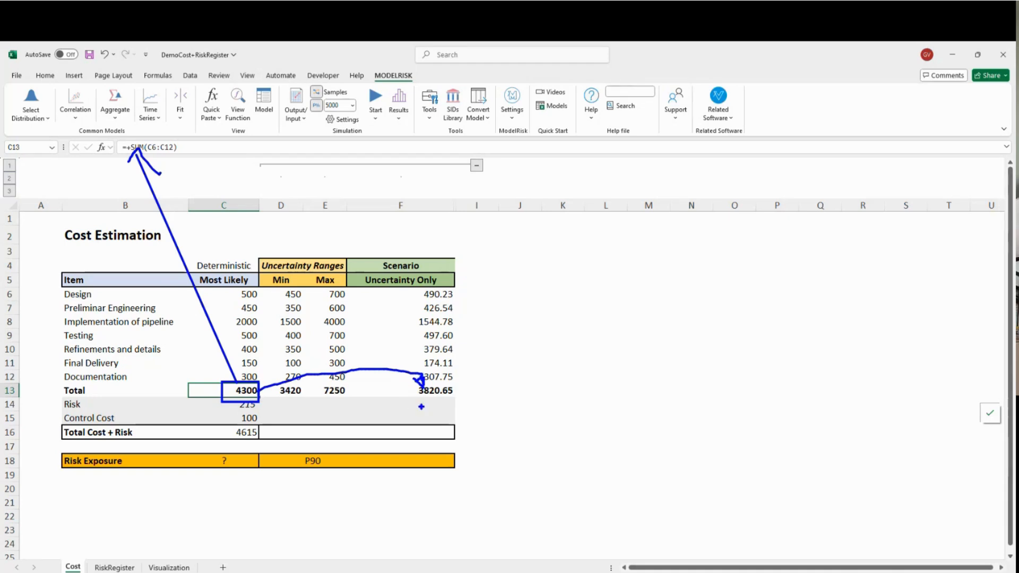
pyautogui.press('Escape')
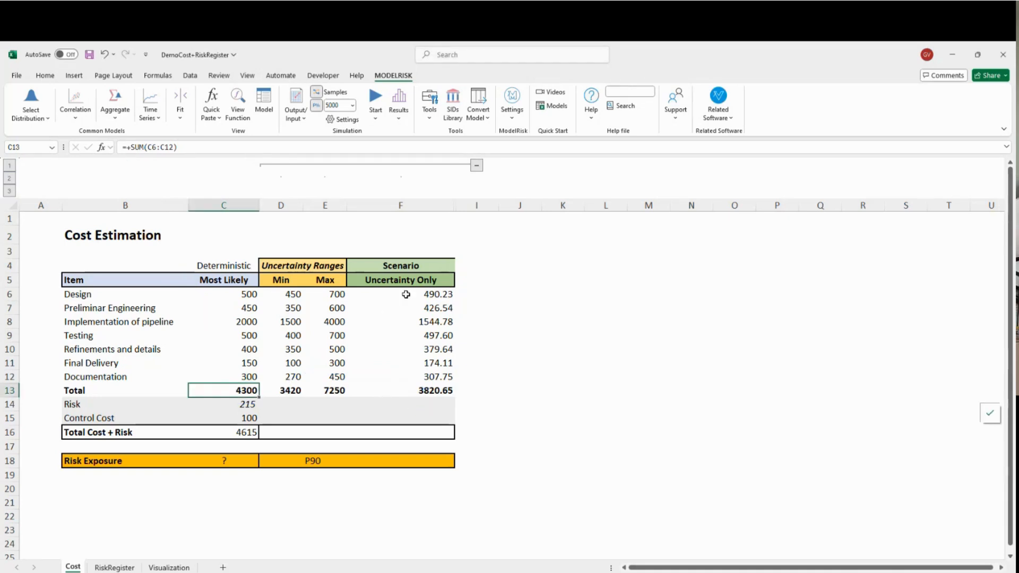
pyautogui.click(404, 294)
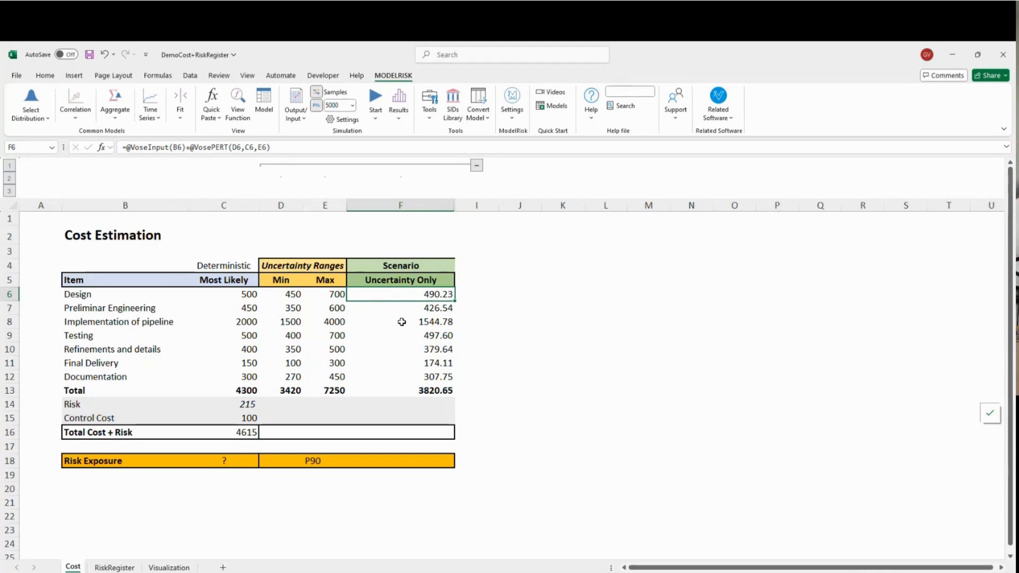
# Step: Sketch three blue distribution curves over the sheet, circle the 5000 samples setting, and link one red sample per curve to a boxed sum sign
pyautogui.moveTo(503, 291)
pyautogui.mouseDown()
pyautogui.moveTo(530, 278)
pyautogui.moveTo(547, 245)
pyautogui.moveTo(582, 272)
pyautogui.moveTo(639, 287)
pyautogui.moveTo(700, 273)
pyautogui.moveTo(758, 228)
pyautogui.moveTo(804, 276)
pyautogui.moveTo(921, 260)
pyautogui.moveTo(947, 276)
pyautogui.mouseUp()
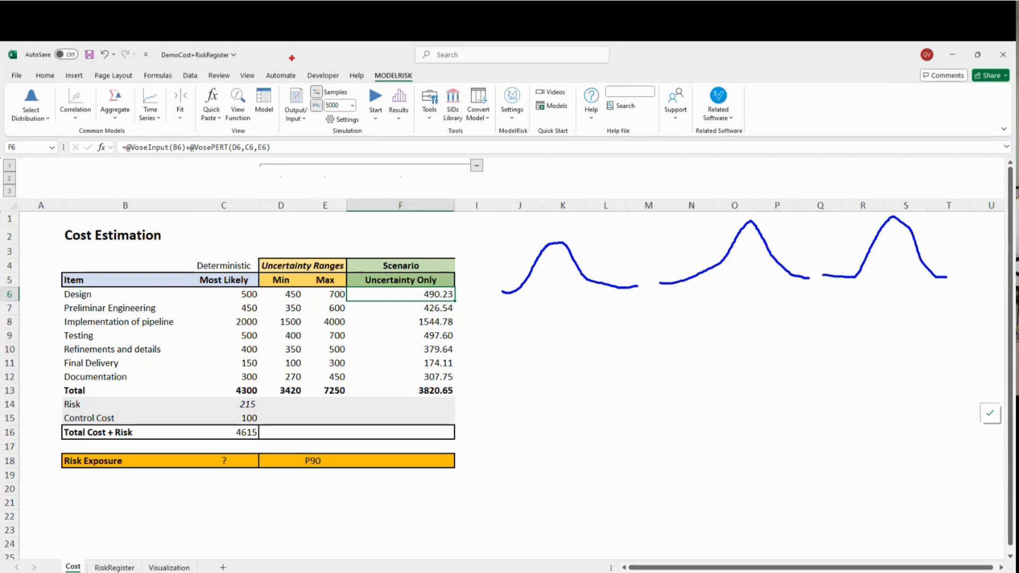
pyautogui.moveTo(330, 97)
pyautogui.mouseDown()
pyautogui.moveTo(321, 107)
pyautogui.moveTo(494, 242)
pyautogui.mouseUp()
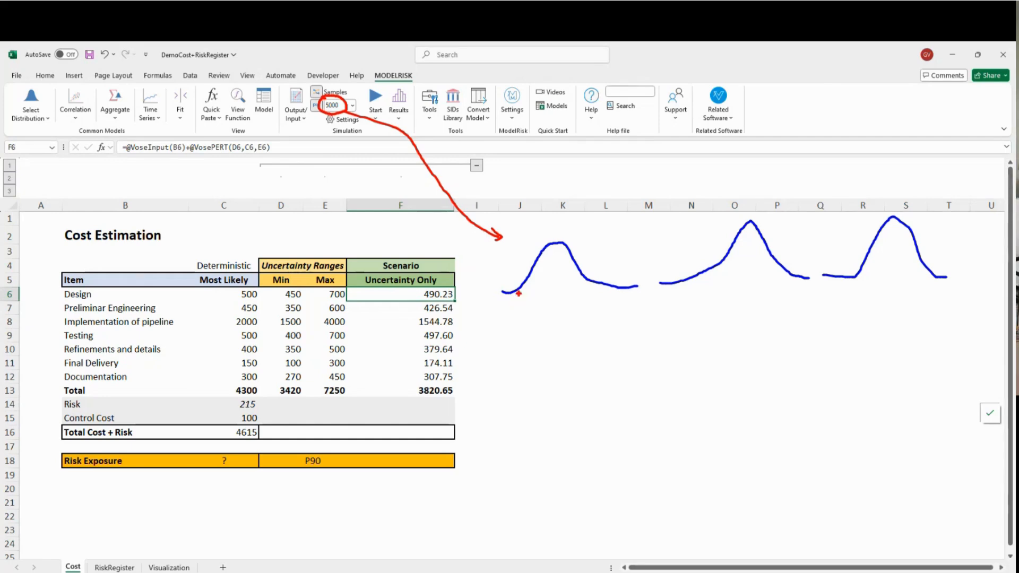
pyautogui.moveTo(513, 289)
pyautogui.mouseDown()
pyautogui.moveTo(524, 298)
pyautogui.moveTo(514, 298)
pyautogui.mouseUp()
pyautogui.moveTo(709, 282); pyautogui.dragTo(732, 281)
pyautogui.moveTo(889, 272)
pyautogui.mouseDown()
pyautogui.moveTo(898, 283)
pyautogui.moveTo(790, 317)
pyautogui.mouseUp()
pyautogui.moveTo(733, 300); pyautogui.dragTo(761, 316)
pyautogui.moveTo(552, 309); pyautogui.dragTo(754, 308)
pyautogui.moveTo(52, 294); pyautogui.dragTo(64, 290)
pyautogui.moveTo(54, 327); pyautogui.dragTo(59, 324)
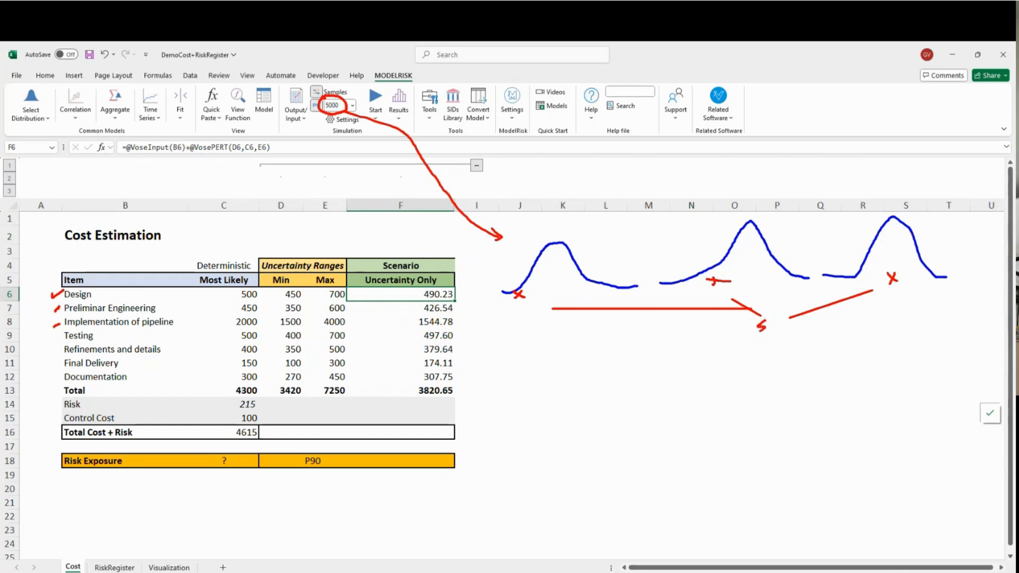
pyautogui.moveTo(746, 316)
pyautogui.mouseDown()
pyautogui.moveTo(748, 334)
pyautogui.moveTo(795, 348)
pyautogui.mouseUp()
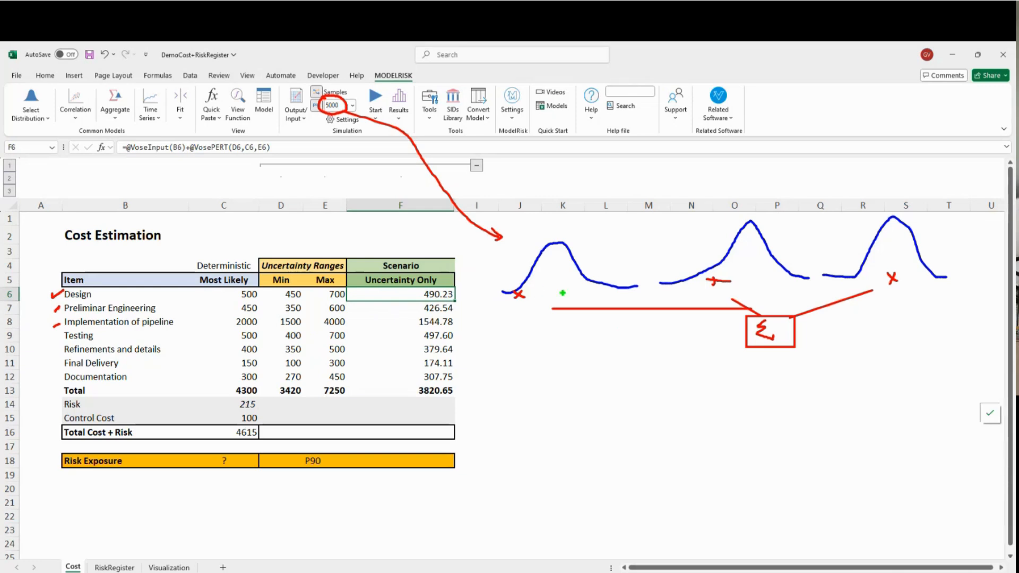
# Step: Mark a second, green sample on each distribution curve and link the samples to the sum box
pyautogui.moveTo(566, 293); pyautogui.dragTo(577, 289)
pyautogui.moveTo(753, 274); pyautogui.dragTo(763, 282)
pyautogui.moveTo(762, 274); pyautogui.dragTo(754, 282)
pyautogui.moveTo(872, 276); pyautogui.dragTo(793, 337)
pyautogui.moveTo(752, 297); pyautogui.dragTo(764, 317)
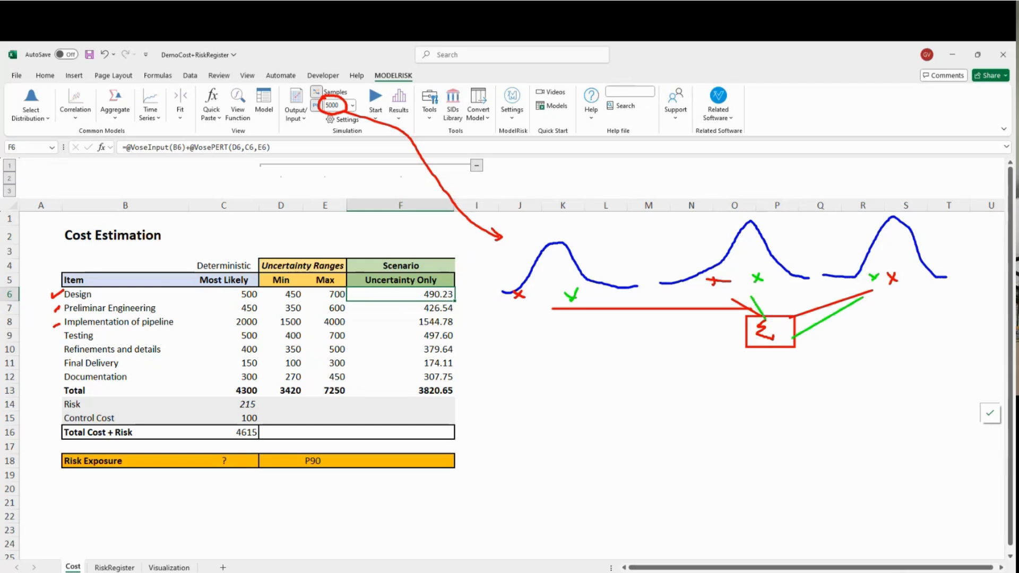
pyautogui.moveTo(571, 316); pyautogui.dragTo(667, 322)
pyautogui.moveTo(738, 332); pyautogui.dragTo(737, 335)
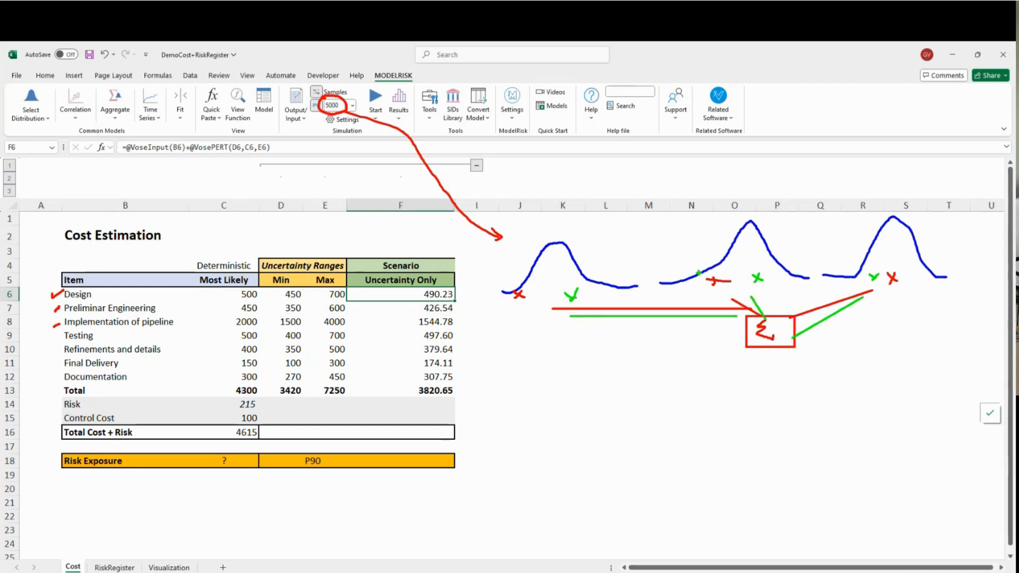
# Step: Mark a third sample in orange on each distribution curve and link the samples to the sum box
pyautogui.press('o')
pyautogui.moveTo(588, 287); pyautogui.dragTo(608, 292)
pyautogui.moveTo(734, 265); pyautogui.dragTo(773, 282)
pyautogui.moveTo(915, 271); pyautogui.dragTo(813, 330)
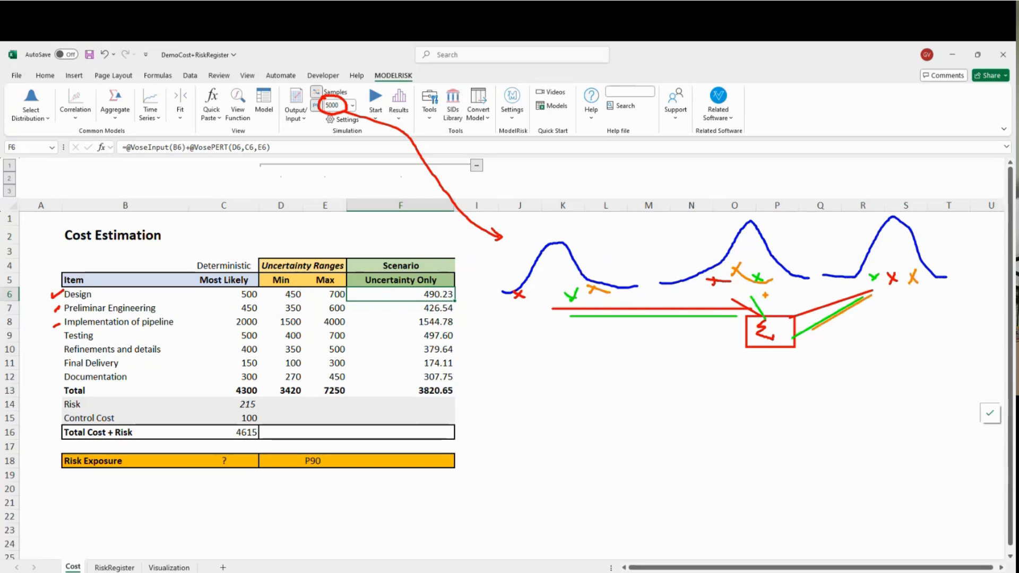
pyautogui.moveTo(765, 295); pyautogui.dragTo(763, 316)
pyautogui.moveTo(572, 320); pyautogui.dragTo(743, 341)
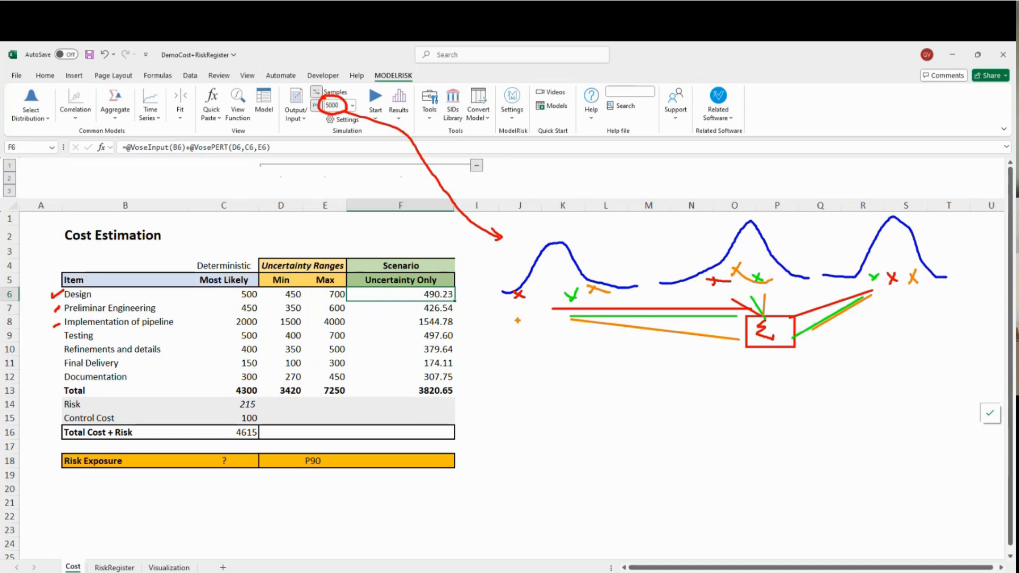
# Step: Annotate the sketch with 5000 and a blue box filled with orange result lines, and clear all annotations
pyautogui.write('t5000')
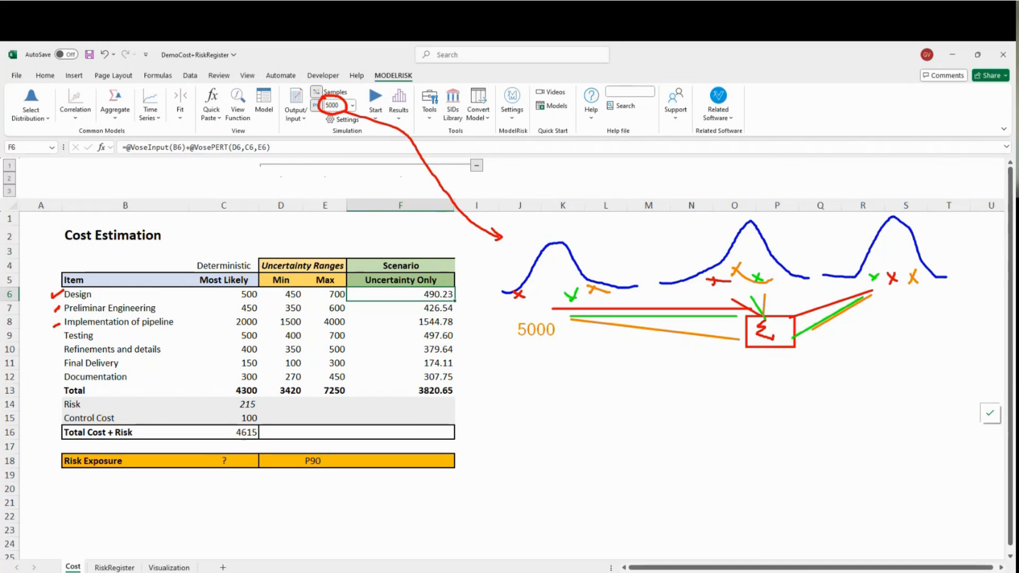
pyautogui.press('b')
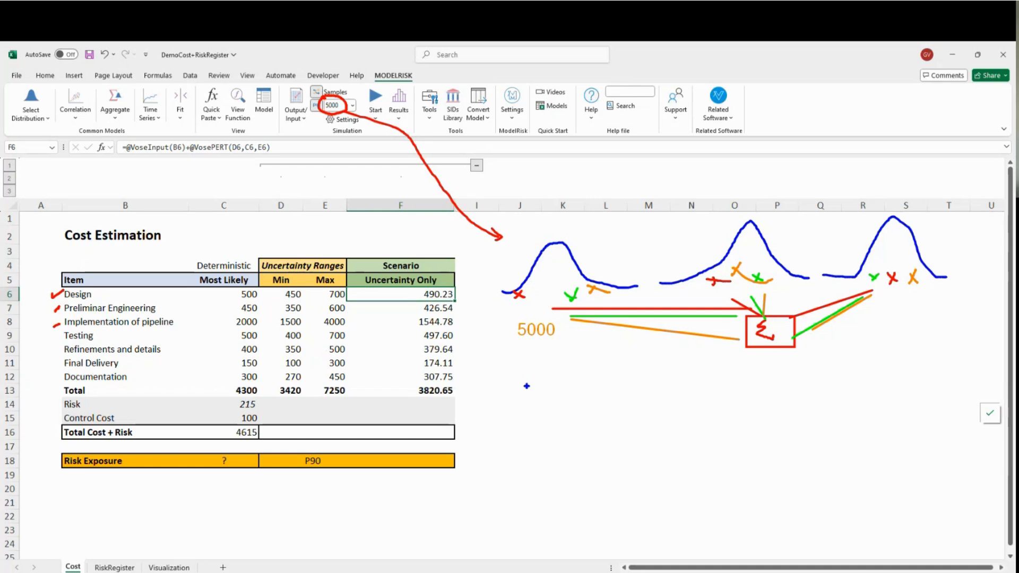
pyautogui.moveTo(533, 366)
pyautogui.mouseDown()
pyautogui.moveTo(599, 488)
pyautogui.moveTo(645, 510)
pyautogui.moveTo(637, 527)
pyautogui.mouseUp()
pyautogui.press('o')
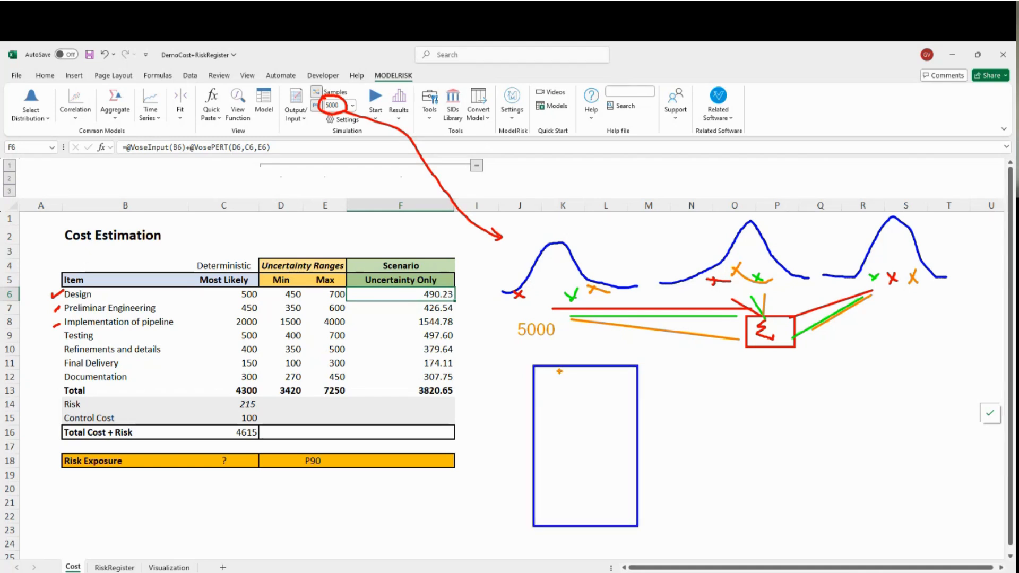
pyautogui.moveTo(555, 380); pyautogui.dragTo(574, 378)
pyautogui.moveTo(547, 389)
pyautogui.mouseDown()
pyautogui.moveTo(582, 410)
pyautogui.moveTo(579, 466)
pyautogui.mouseUp()
pyautogui.moveTo(568, 479); pyautogui.dragTo(580, 499)
pyautogui.moveTo(560, 511); pyautogui.dragTo(573, 509)
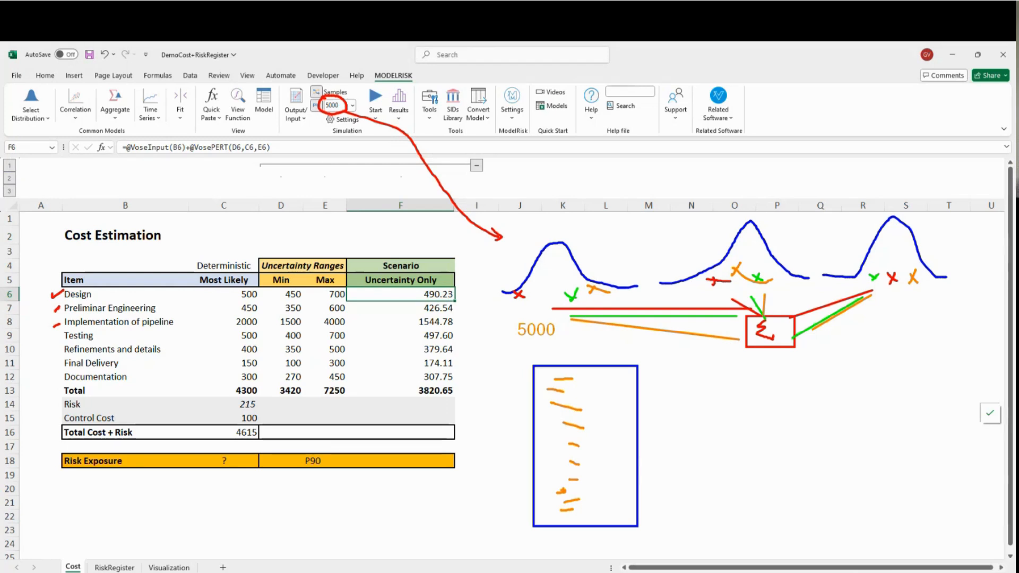
pyautogui.press('Escape')
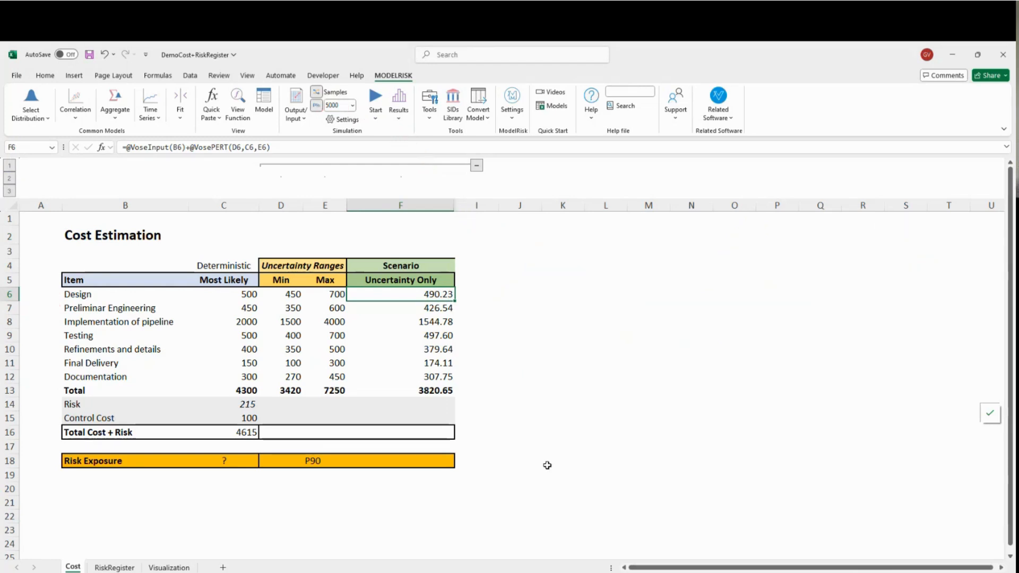
# Step: Recalculate the sheet repeatedly to watch new random samples for the Uncertainty Only costs in F6:F12 and their total
pyautogui.click(483, 349)
pyautogui.press('F9')
pyautogui.press('F9')
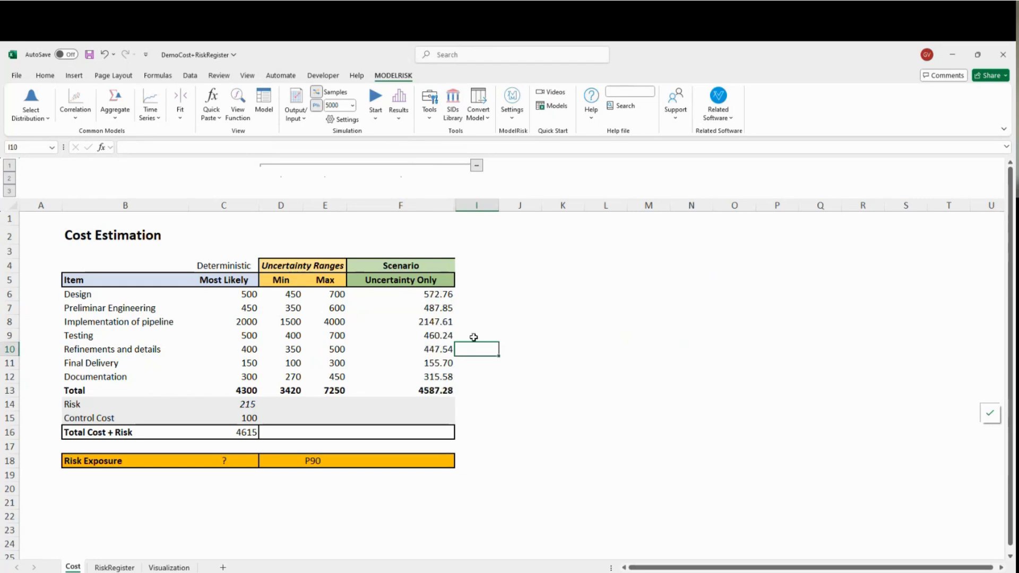
pyautogui.press('F9')
pyautogui.press('F9')
pyautogui.press('F9')
pyautogui.press('F9')
pyautogui.press('F9')
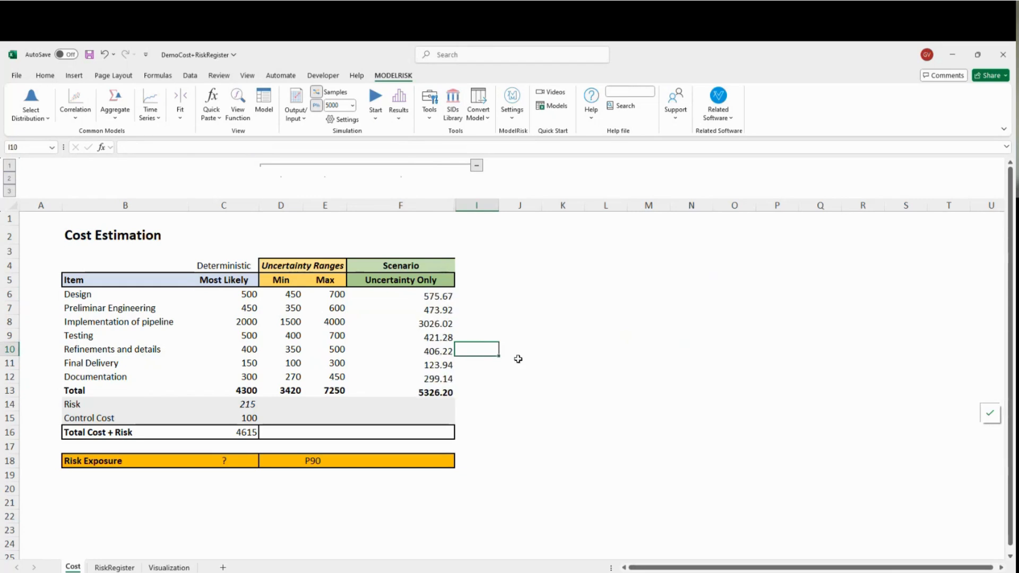
pyautogui.press('F9')
pyautogui.moveTo(415, 295); pyautogui.dragTo(449, 370)
pyautogui.press('F9')
pyautogui.press('F9')
pyautogui.press('F9')
pyautogui.press('F9')
pyautogui.press('F9')
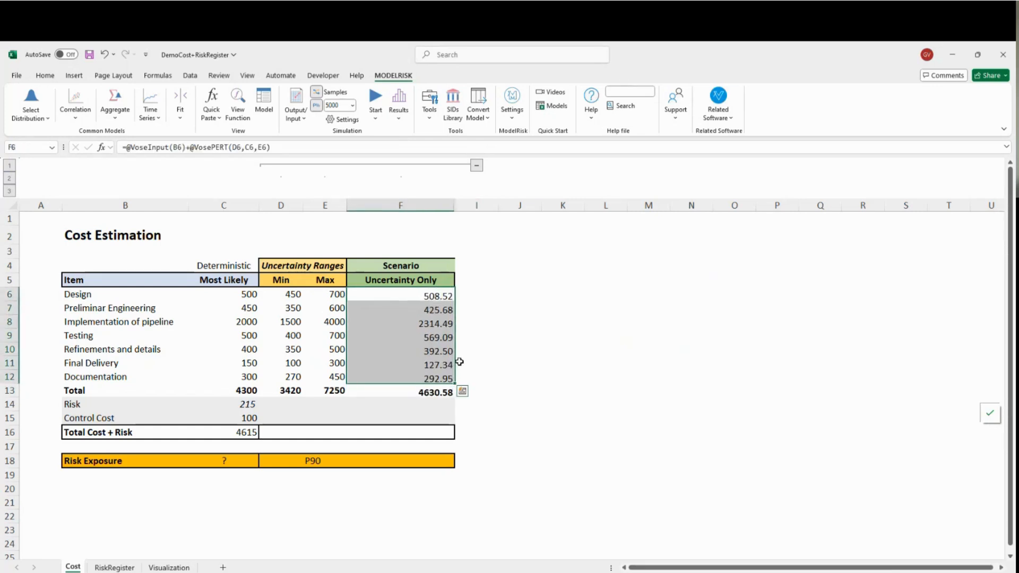
pyautogui.press('F9')
pyautogui.press('F9')
pyautogui.press('F9')
pyautogui.press('F9')
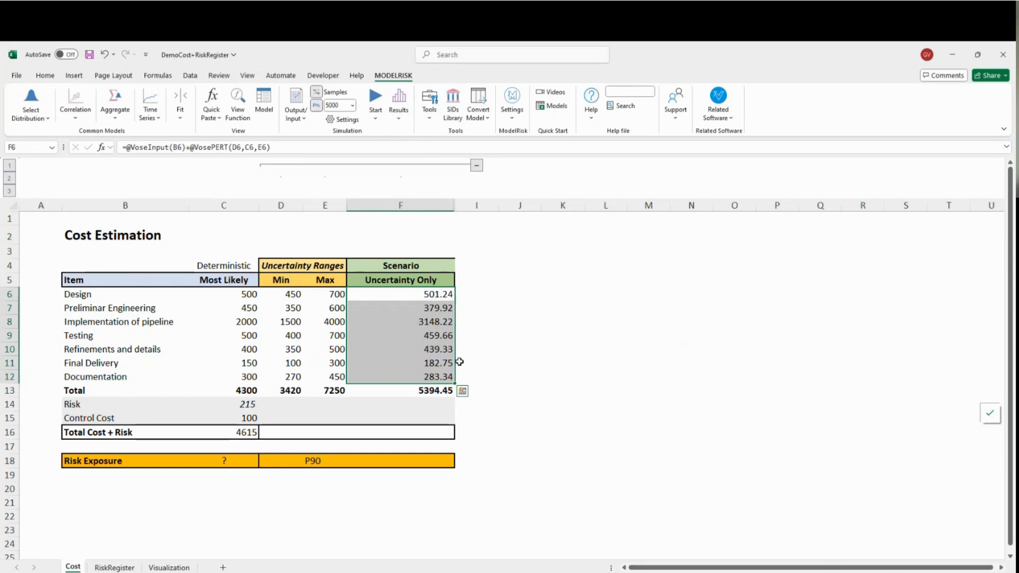
pyautogui.press('F9')
pyautogui.press('F9')
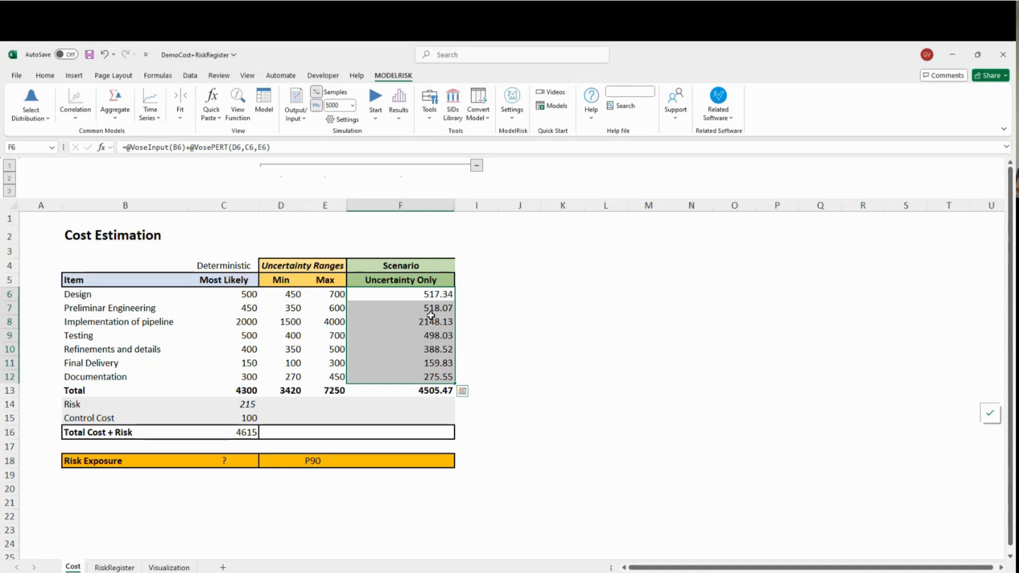
pyautogui.press('F9')
pyautogui.press('F9')
pyautogui.press('F9')
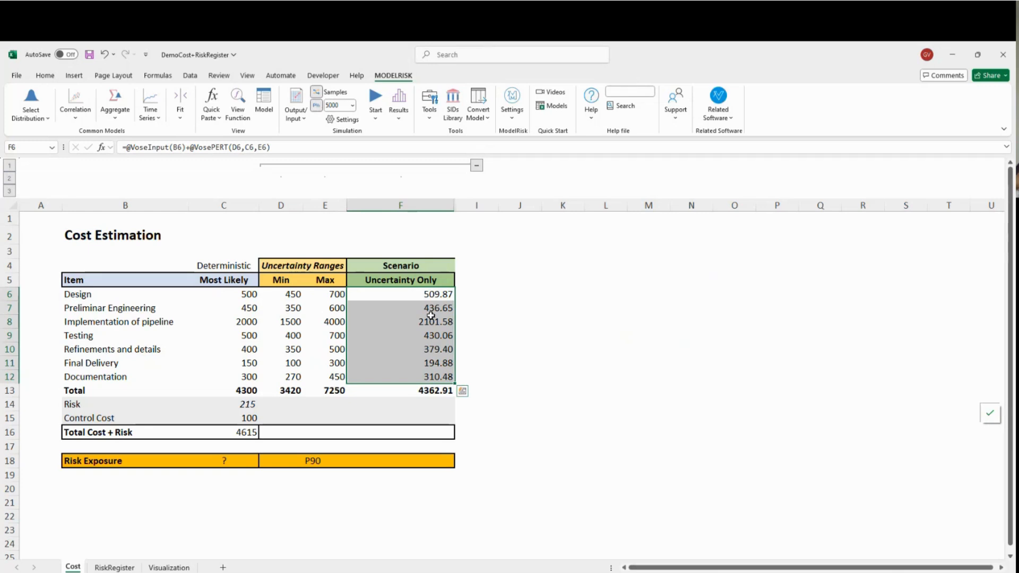
pyautogui.press('F9')
pyautogui.press('F9')
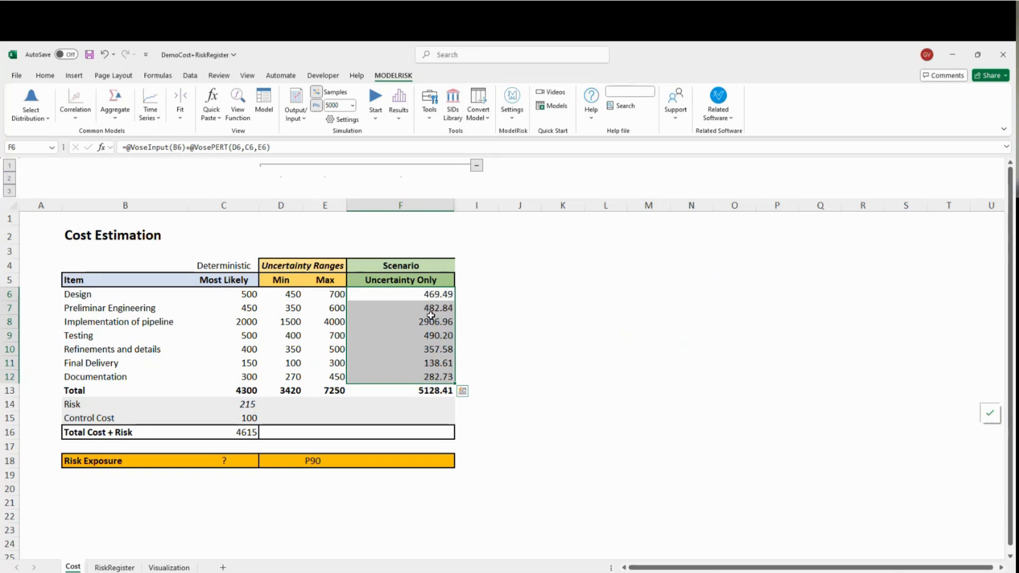
# Step: Examine the SUM and VoseOutput parts of the Uncertainty Only total in F13 without changing the formula
pyautogui.click(420, 391)
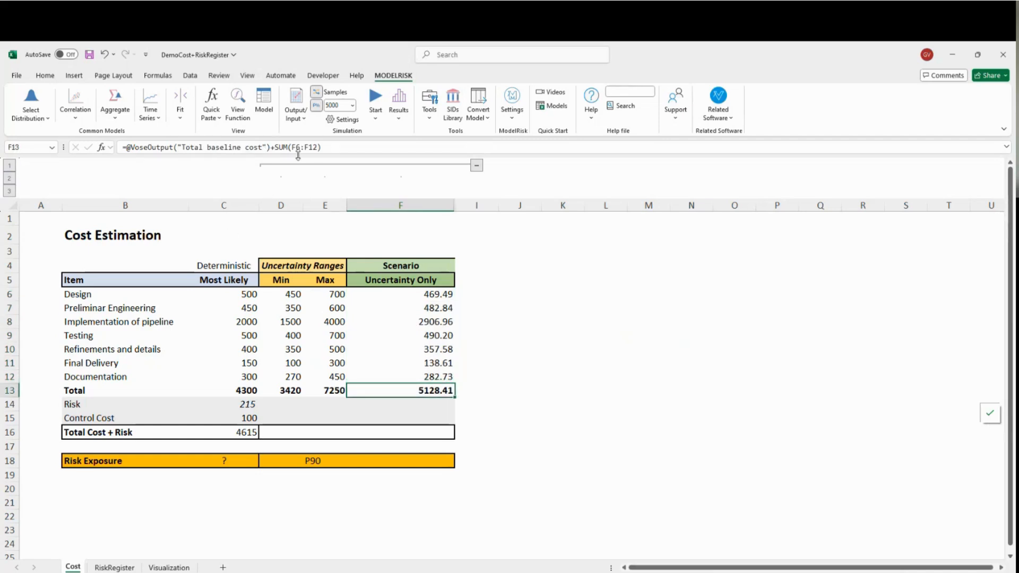
pyautogui.moveTo(275, 147); pyautogui.dragTo(323, 147)
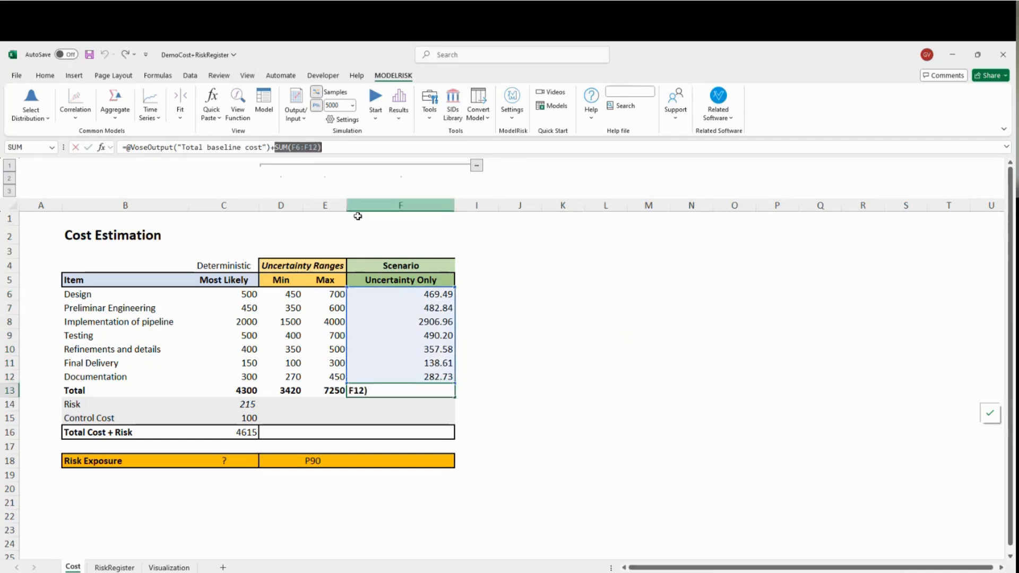
pyautogui.press('Escape')
pyautogui.moveTo(124, 147); pyautogui.dragTo(184, 148)
pyautogui.click(258, 148)
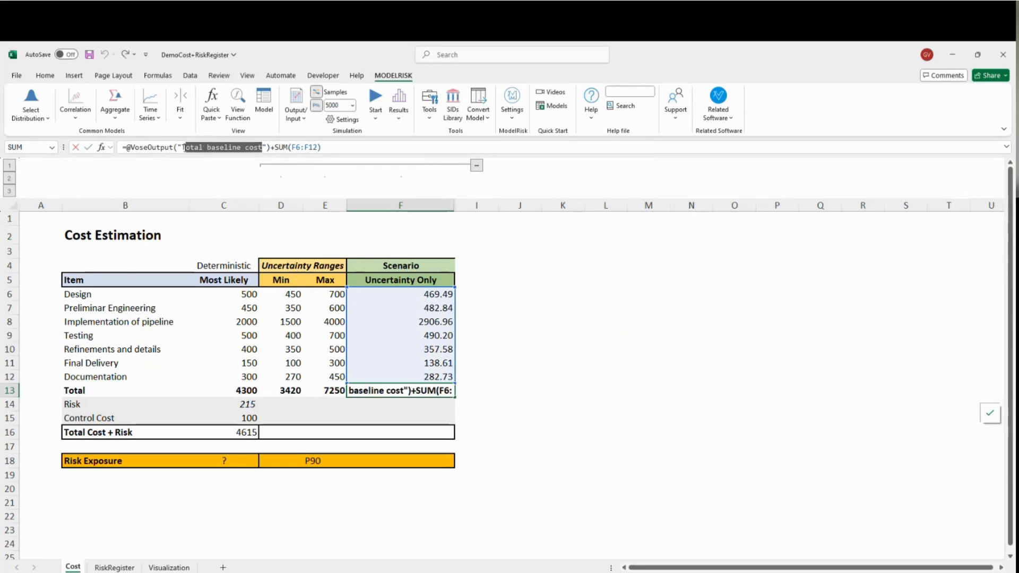
pyautogui.press('Escape')
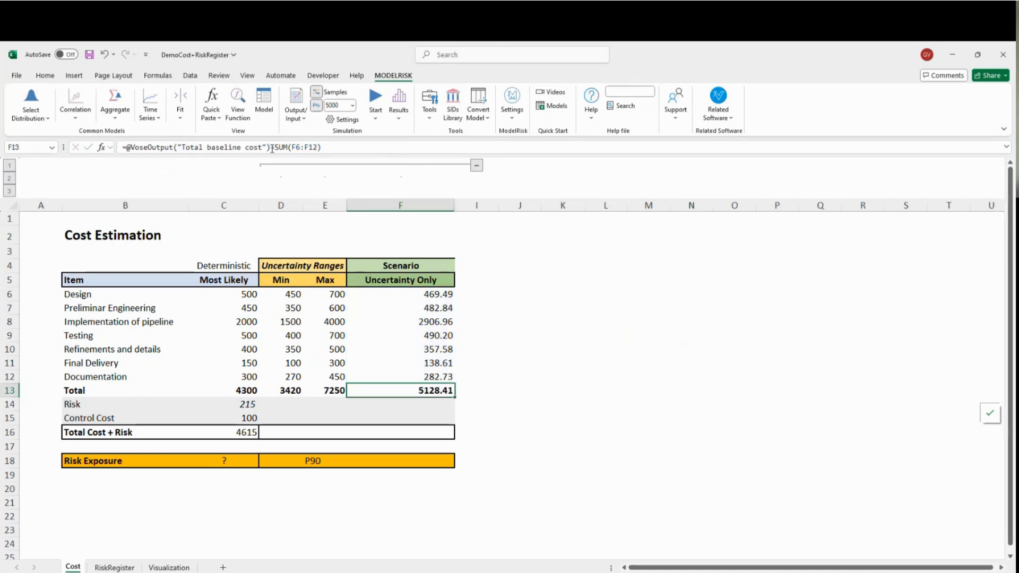
# Step: Remove the VoseOutput part from the F13 formula, leaving =SUM(F6:F12), and recalculate the sheet a few times
pyautogui.moveTo(274, 147); pyautogui.dragTo(126, 147)
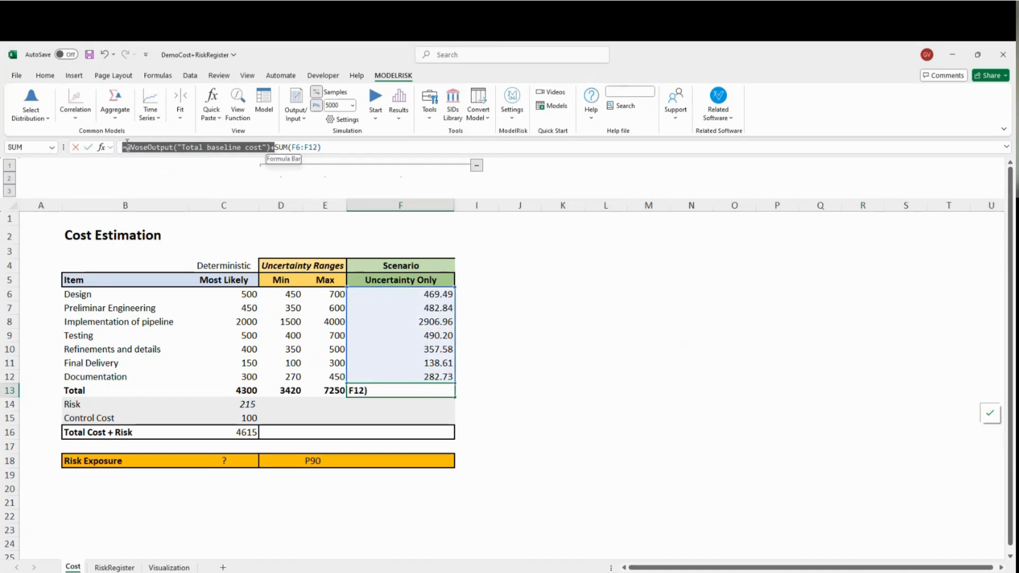
pyautogui.press('Delete')
pyautogui.press('Return')
pyautogui.press('Up')
pyautogui.press('F9')
pyautogui.press('F9')
pyautogui.press('F9')
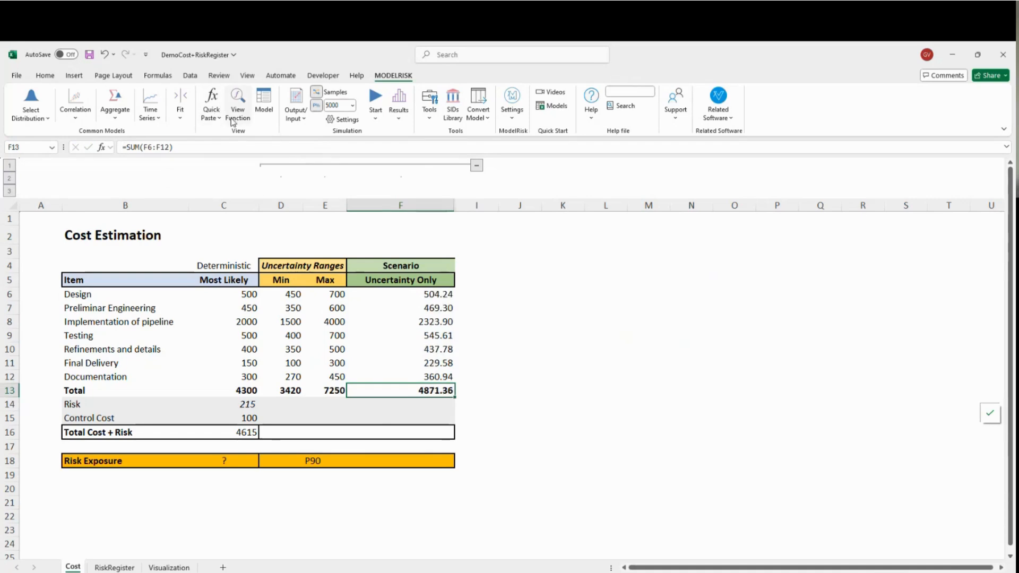
# Step: Mark the total in F13 as a ModelRisk output named "Total baseline cost"
pyautogui.click(295, 103)
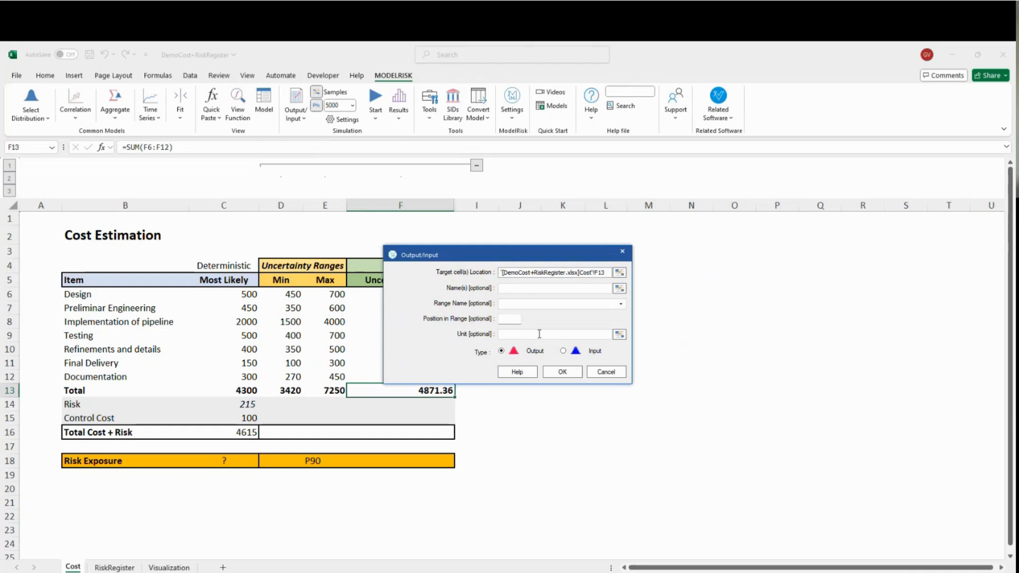
pyautogui.click(519, 289)
pyautogui.write('Total baseline cost')
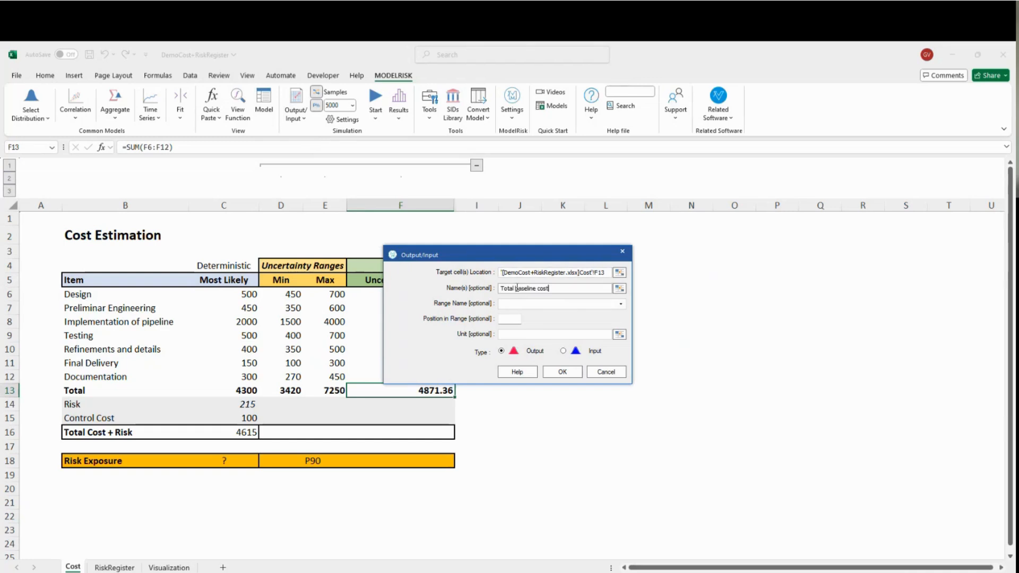
pyautogui.moveTo(510, 262); pyautogui.dragTo(588, 257)
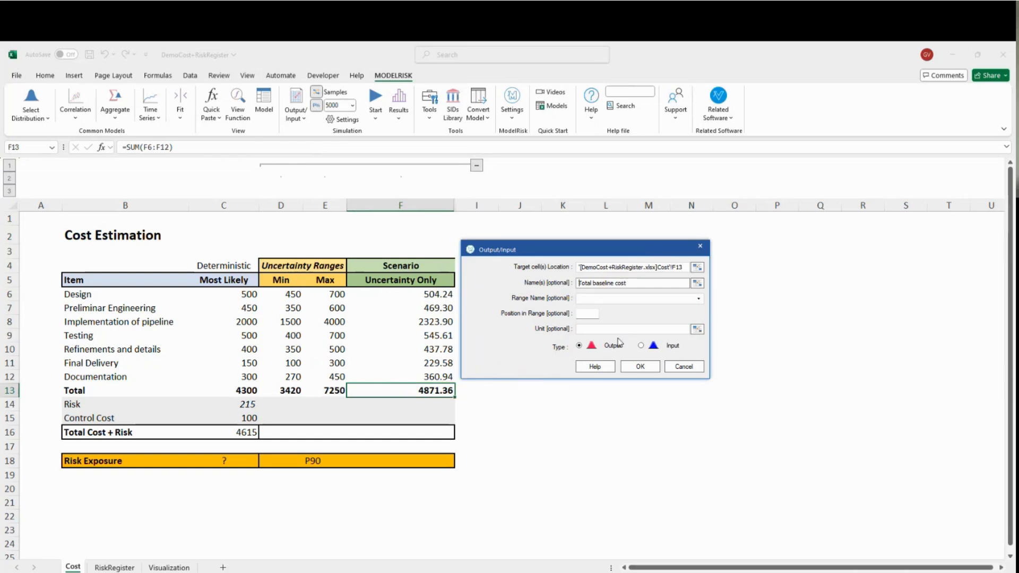
pyautogui.click(641, 367)
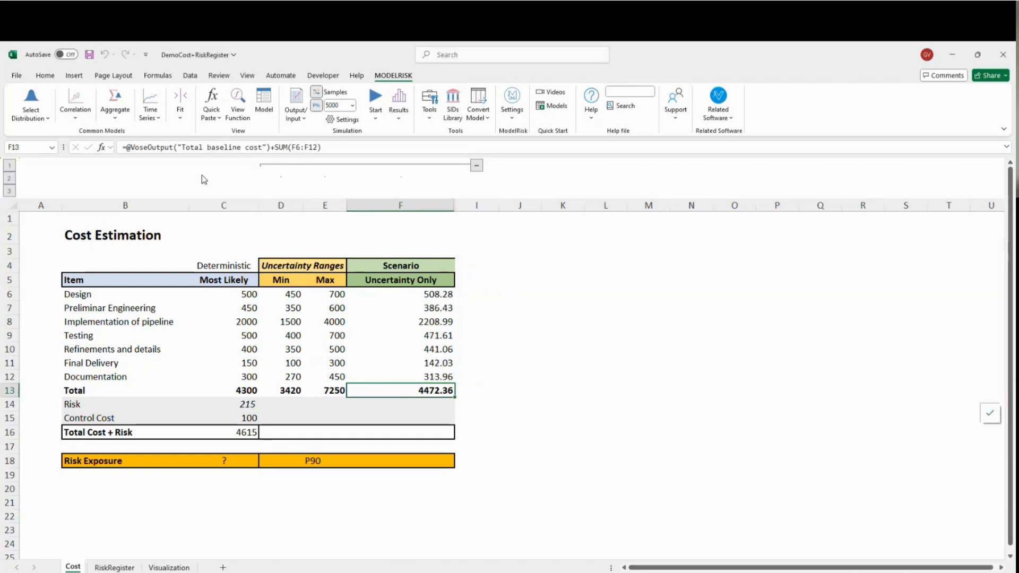
# Step: Examine the VoseOutput function added to the F13 formula and leave the cell unchanged
pyautogui.moveTo(127, 147); pyautogui.dragTo(272, 153)
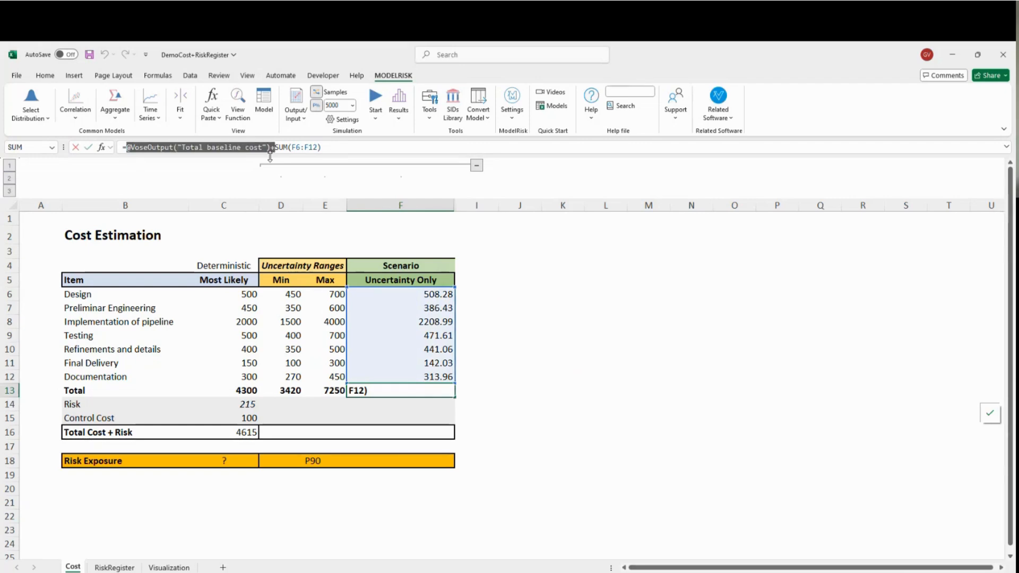
pyautogui.press('Escape')
pyautogui.click(474, 401)
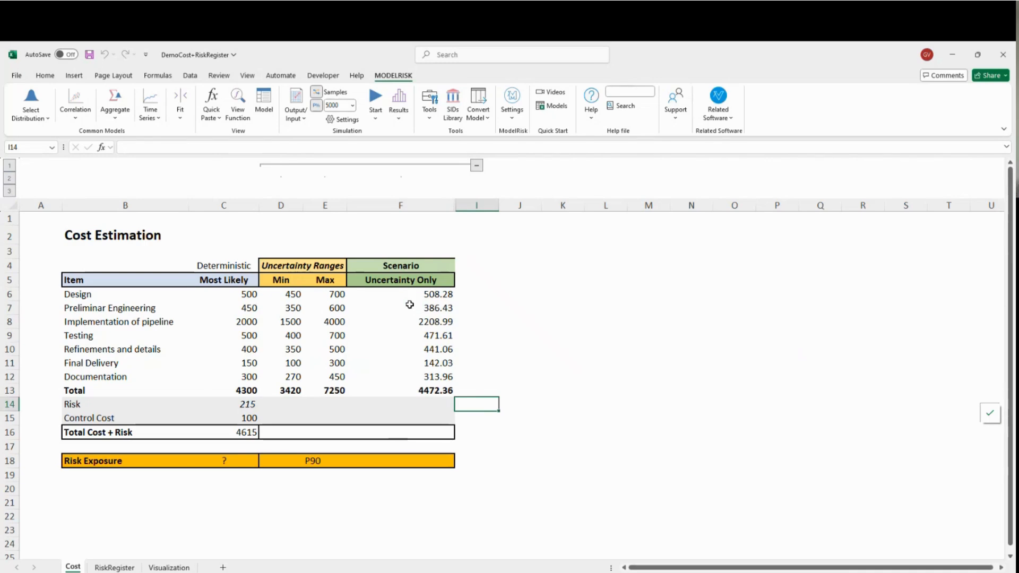
# Step: Examine the Uncertainty Only item costs and the SUM part of the F13 total formula without changing it
pyautogui.moveTo(410, 293); pyautogui.dragTo(424, 377)
pyautogui.click(422, 390)
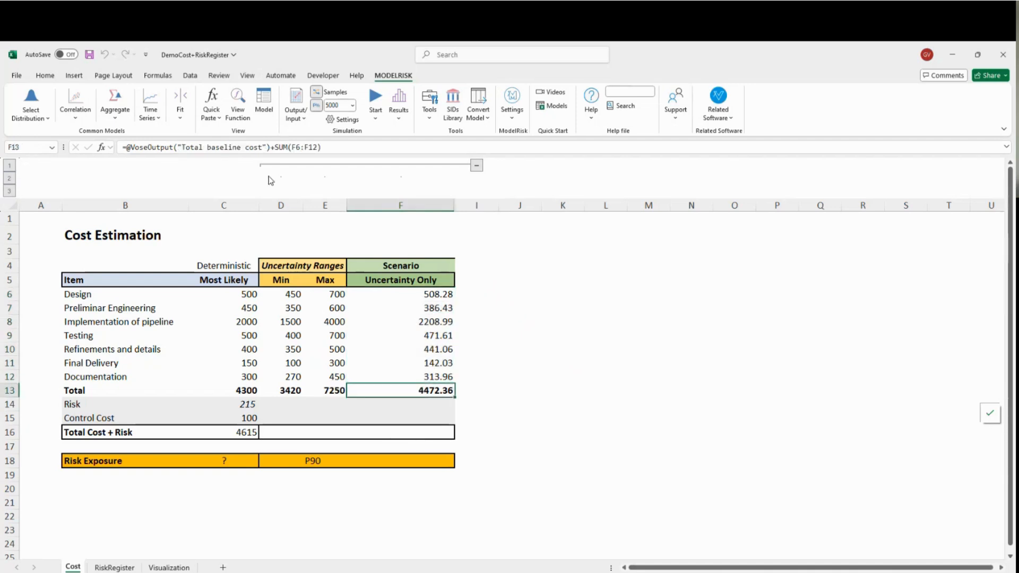
pyautogui.moveTo(271, 147); pyautogui.dragTo(335, 148)
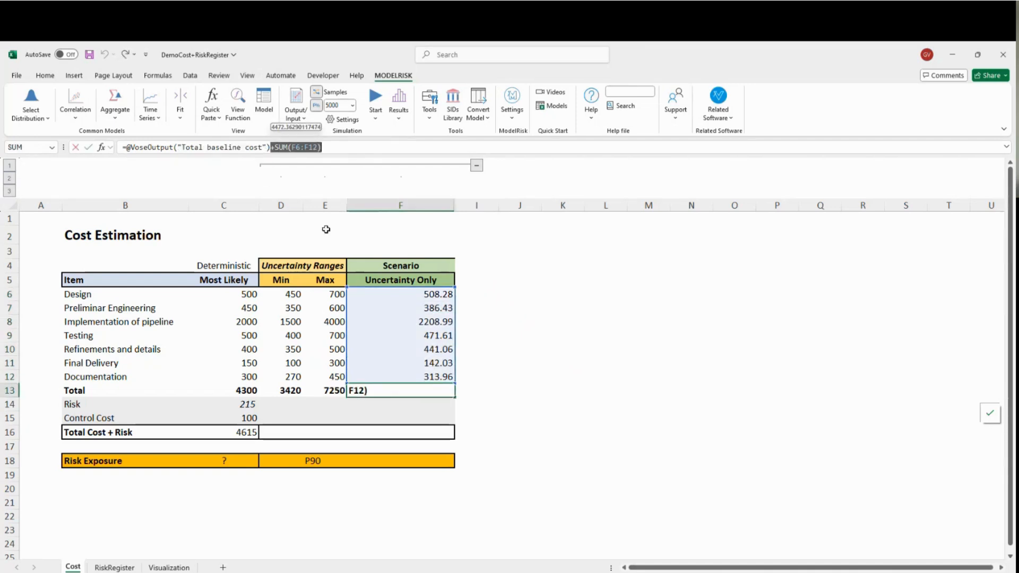
pyautogui.hotkey('ctrl', 'Return')
pyautogui.click(483, 421)
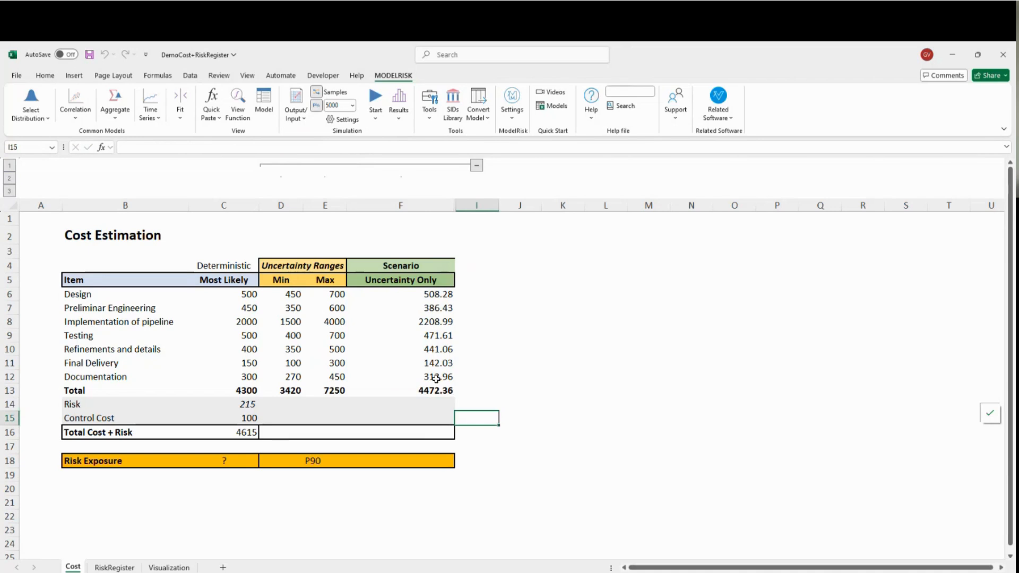
pyautogui.click(429, 396)
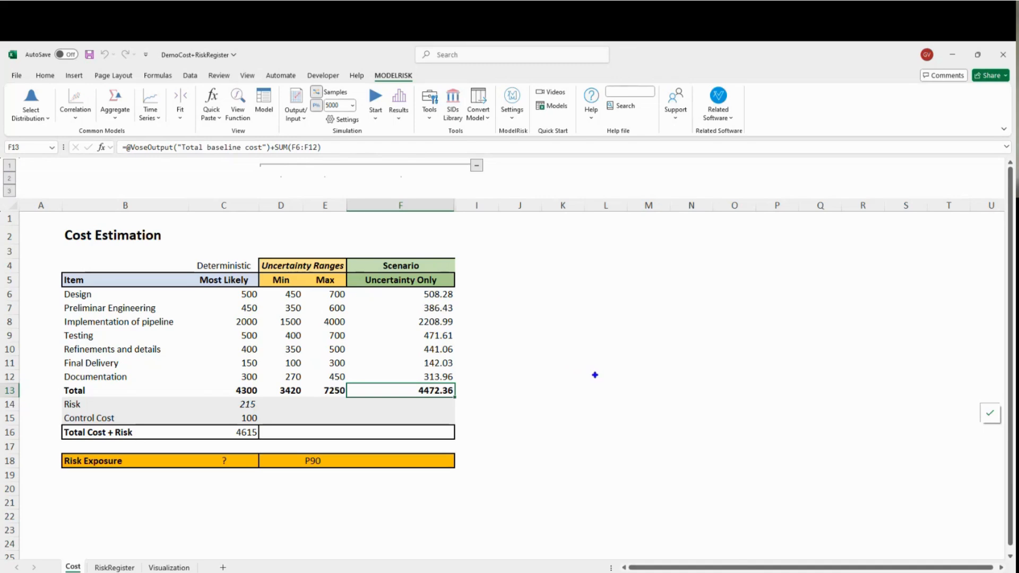
# Step: Write "Uncertainty" and "Risk Events" on two lines in blue as a screen annotation beside the cost table
pyautogui.write('tUncertainty')
pyautogui.press('Return')
pyautogui.write('Risk')
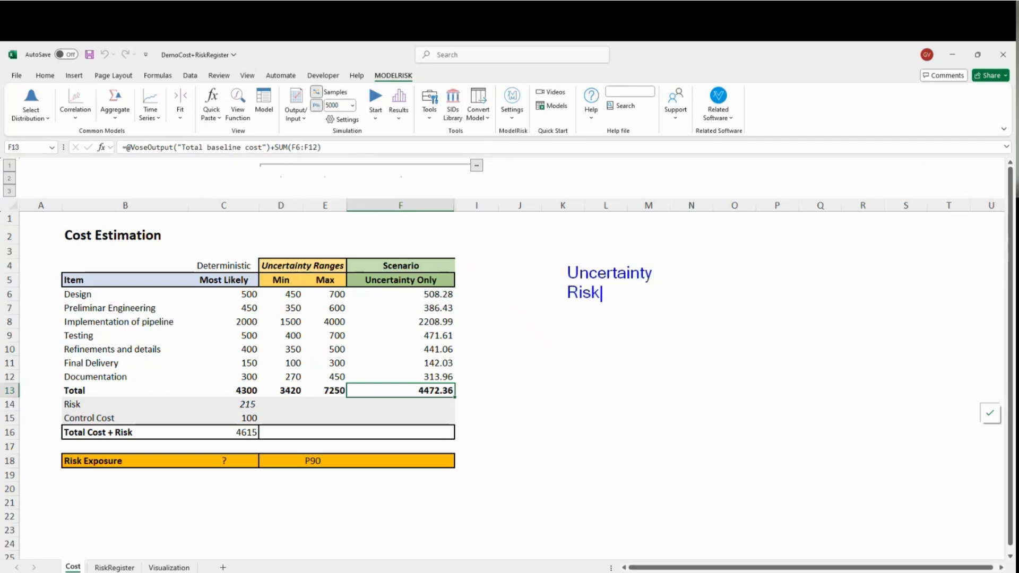
pyautogui.write(' Events')
pyautogui.press('Escape')
# Step: Sketch a large blue triangle below the written notes and add two smaller red triangles at its far end
pyautogui.moveTo(611, 379)
pyautogui.mouseDown()
pyautogui.moveTo(638, 333)
pyautogui.moveTo(707, 379)
pyautogui.moveTo(612, 378)
pyautogui.mouseUp()
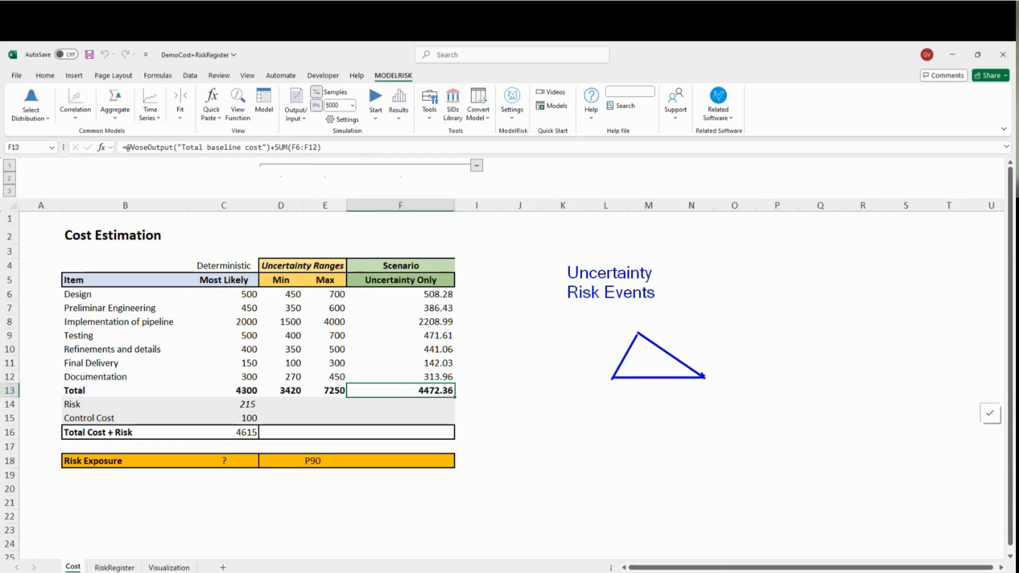
pyautogui.moveTo(703, 377)
pyautogui.mouseDown()
pyautogui.moveTo(710, 353)
pyautogui.moveTo(701, 375)
pyautogui.moveTo(711, 353)
pyautogui.moveTo(735, 372)
pyautogui.moveTo(702, 375)
pyautogui.moveTo(740, 348)
pyautogui.moveTo(780, 368)
pyautogui.moveTo(738, 373)
pyautogui.mouseUp()
pyautogui.press('g')
pyautogui.press('r')
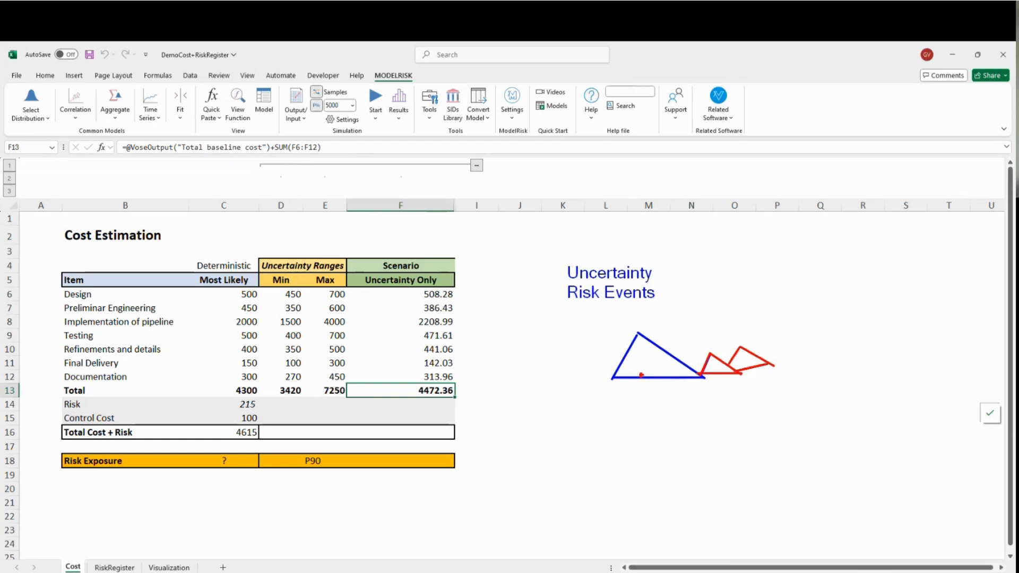
# Step: Label the sketched triangles "uncertainty and risk events" in red just below them
pyautogui.write('t')
pyautogui.write('u')
pyautogui.press('BackSpace')
pyautogui.write('uncet')
pyautogui.write('aint')
pyautogui.press('BackSpace')
pyautogui.press('BackSpace')
pyautogui.press('BackSpace')
pyautogui.press('BackSpace')
pyautogui.press('BackSpace')
pyautogui.write('rtainty and risk even')
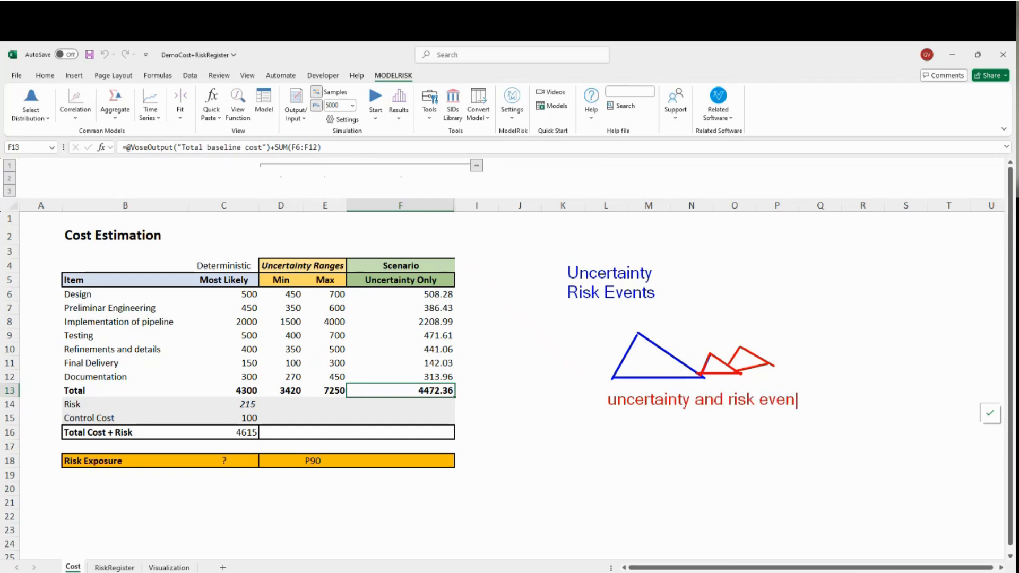
pyautogui.write('ts')
# Step: Draw an orange baseline through the triangles with arrows to the cost table and the red triangles, and clear all annotations
pyautogui.moveTo(605, 374); pyautogui.dragTo(790, 372)
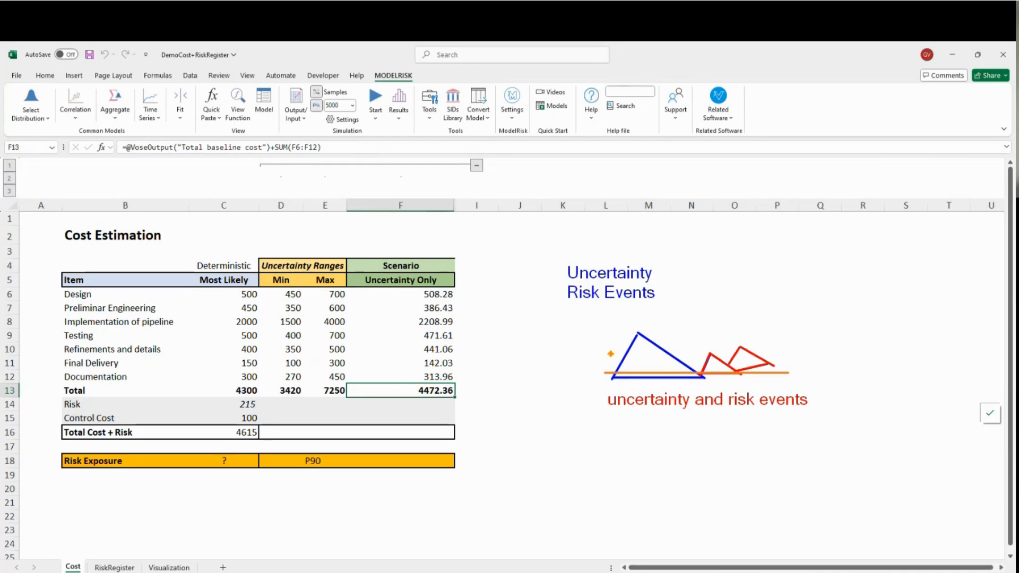
pyautogui.moveTo(619, 361)
pyautogui.mouseDown()
pyautogui.moveTo(509, 316)
pyautogui.moveTo(481, 319)
pyautogui.mouseUp()
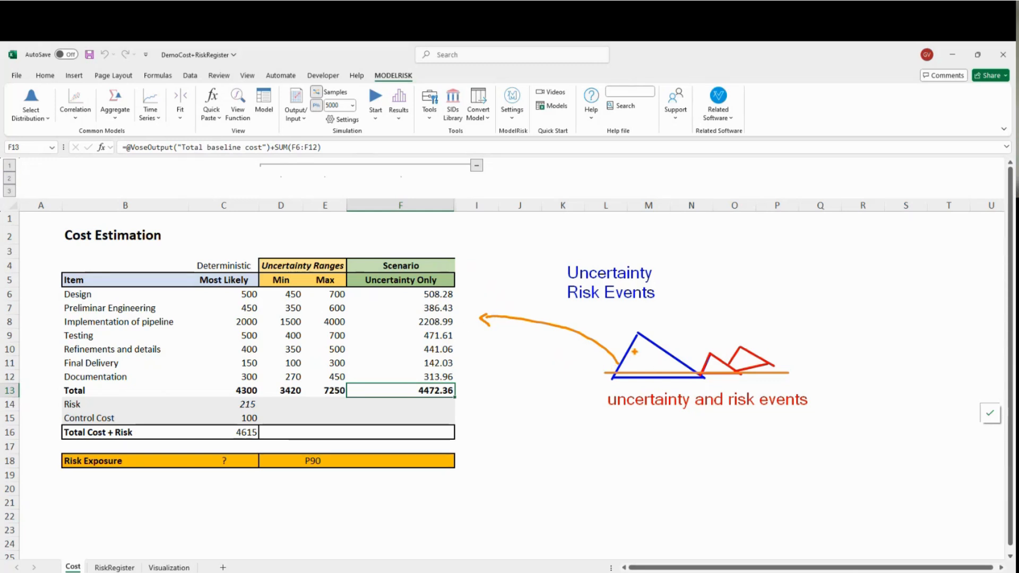
pyautogui.moveTo(774, 334); pyautogui.dragTo(787, 330)
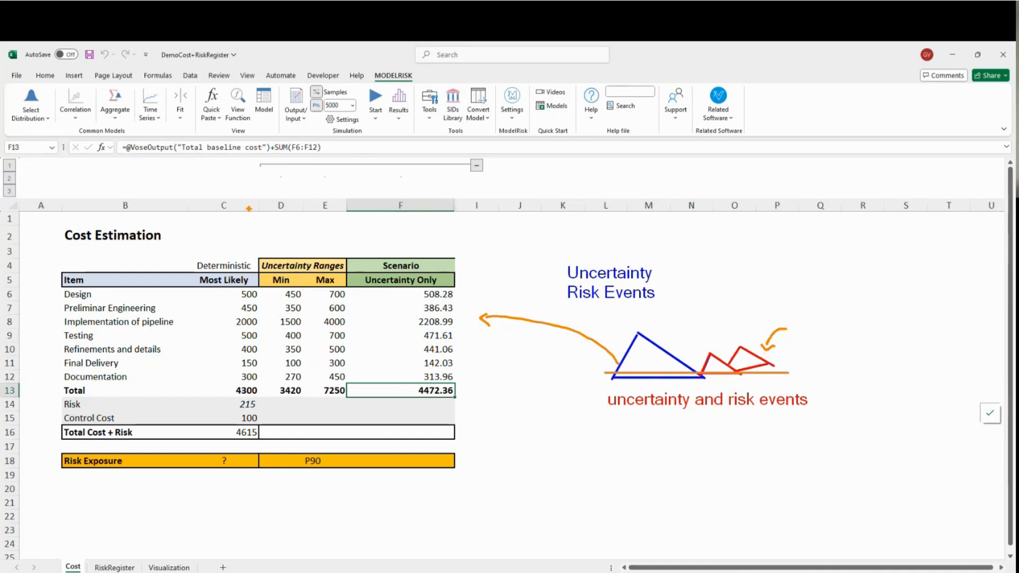
pyautogui.press('Escape')
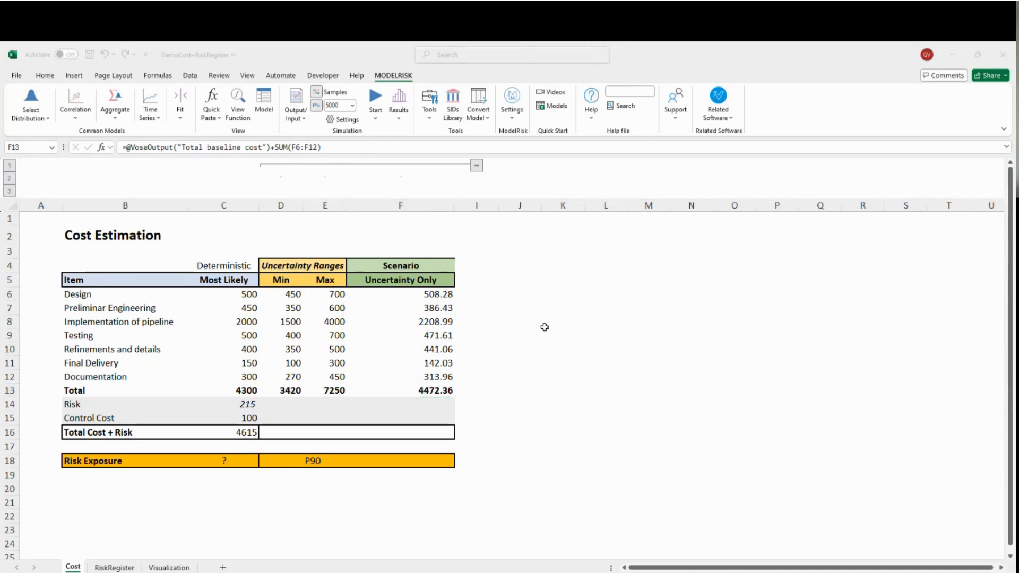
# Step: Run the simulation with 1000 samples without saving the existing results, and close the results window
pyautogui.click(516, 477)
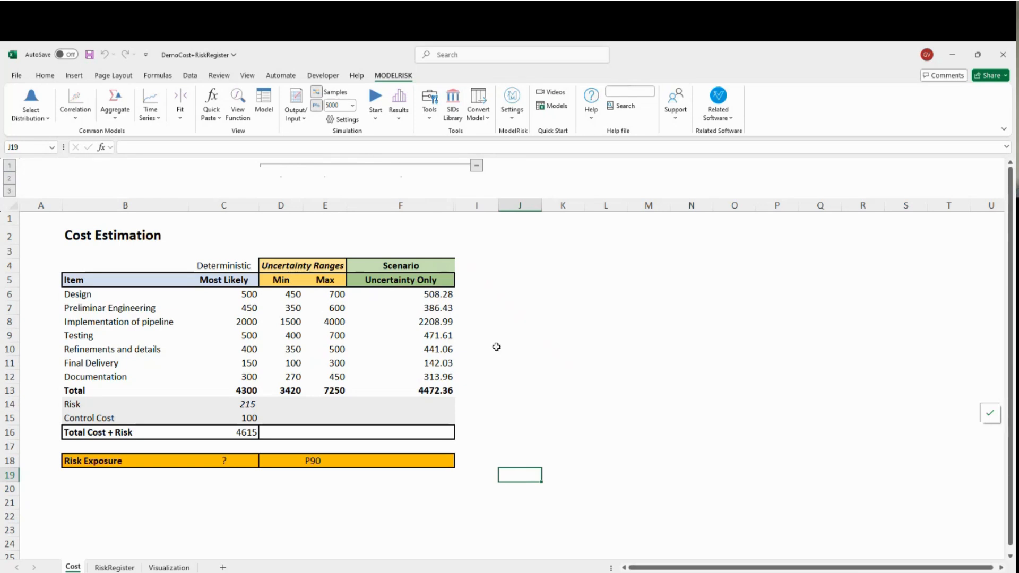
pyautogui.click(438, 388)
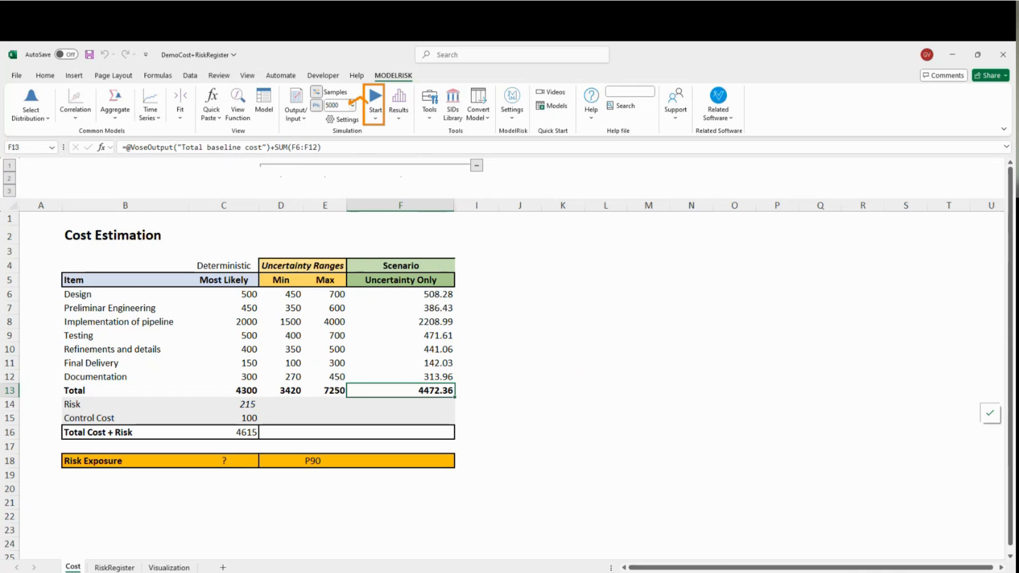
pyautogui.click(340, 105)
pyautogui.write('10')
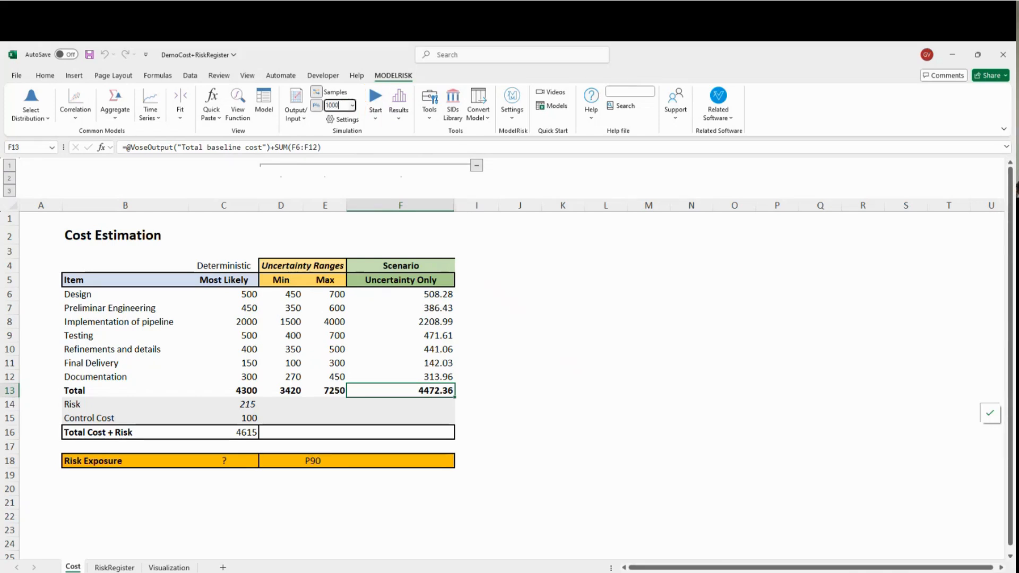
pyautogui.click(374, 102)
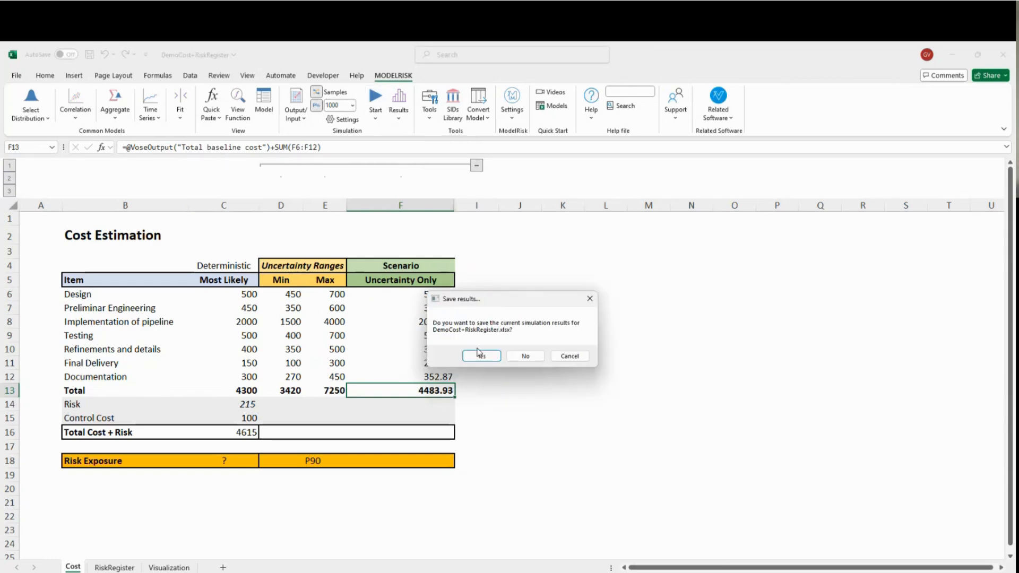
pyautogui.click(525, 355)
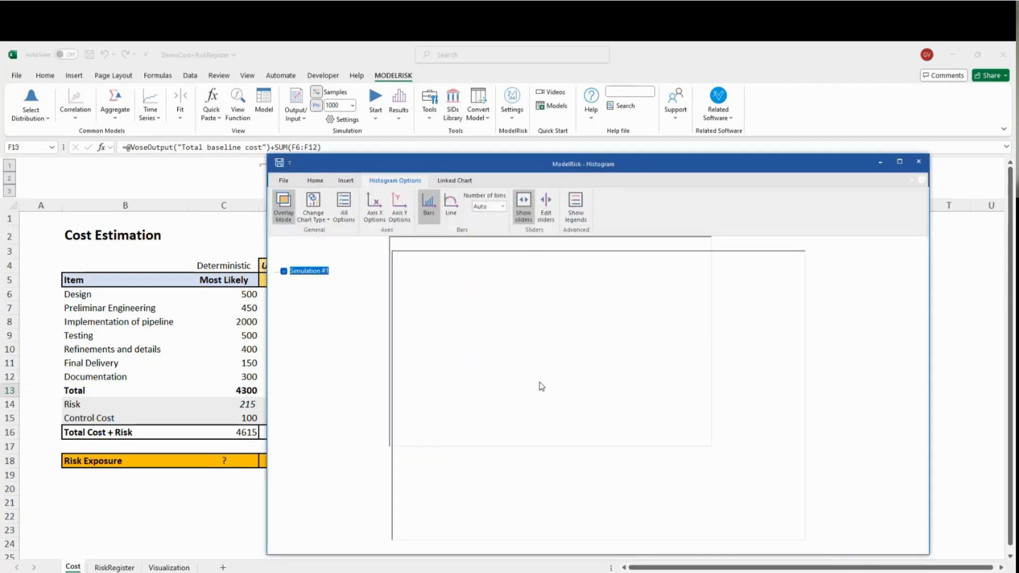
pyautogui.click(919, 161)
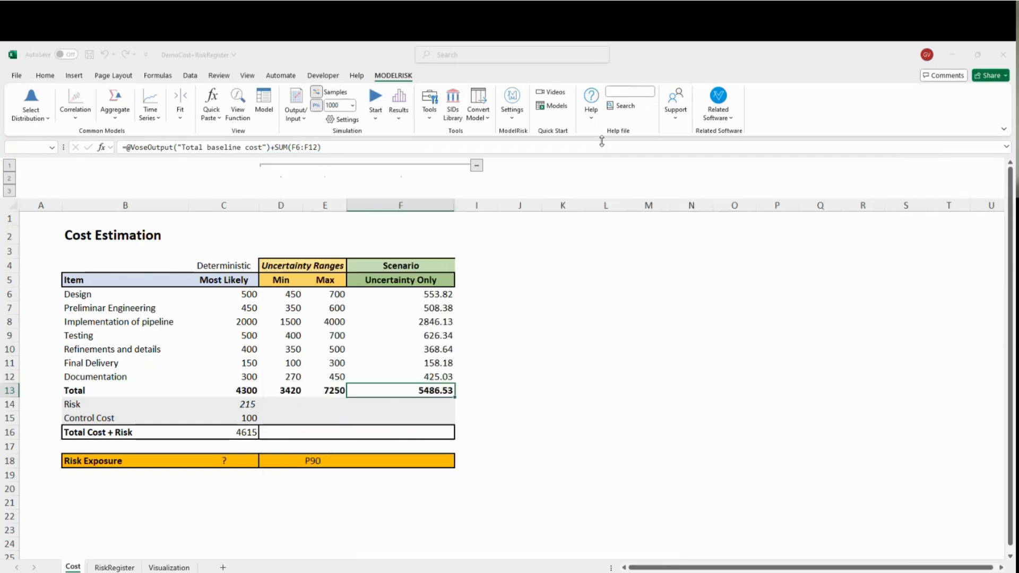
# Step: Set the number of simulation samples to 2000 and run the simulation without saving the existing results
pyautogui.click(338, 105)
pyautogui.write('2')
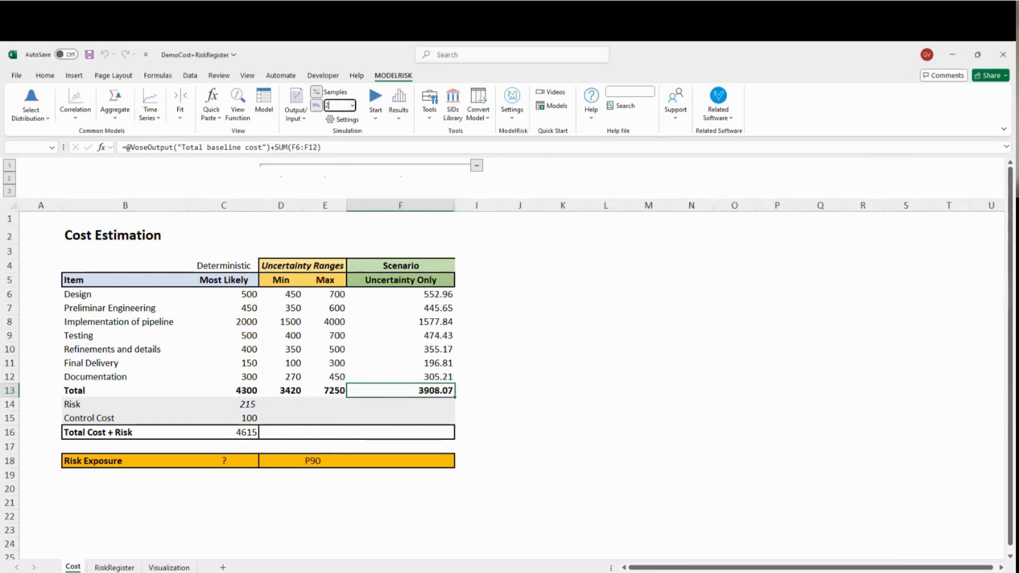
pyautogui.write('000')
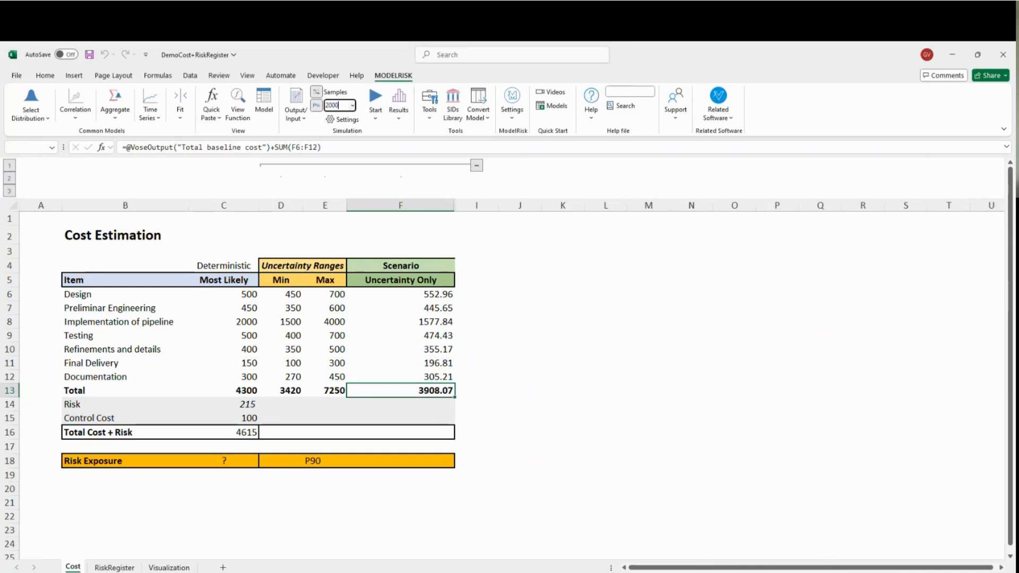
pyautogui.click(375, 101)
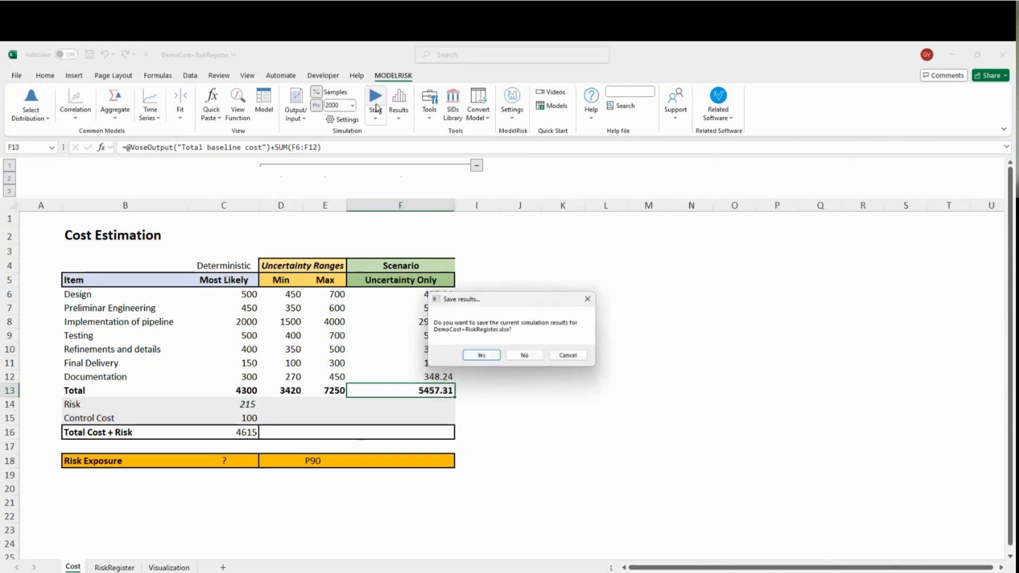
pyautogui.click(523, 356)
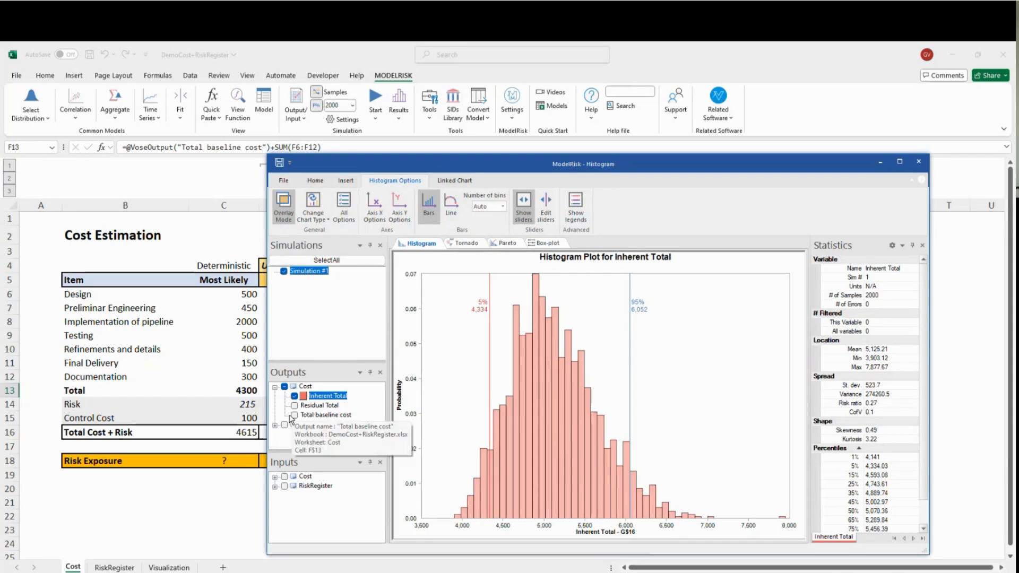
# Step: Show the histogram of only the Total baseline cost output, removing Inherent Total from the plot
pyautogui.click(294, 415)
pyautogui.click(294, 396)
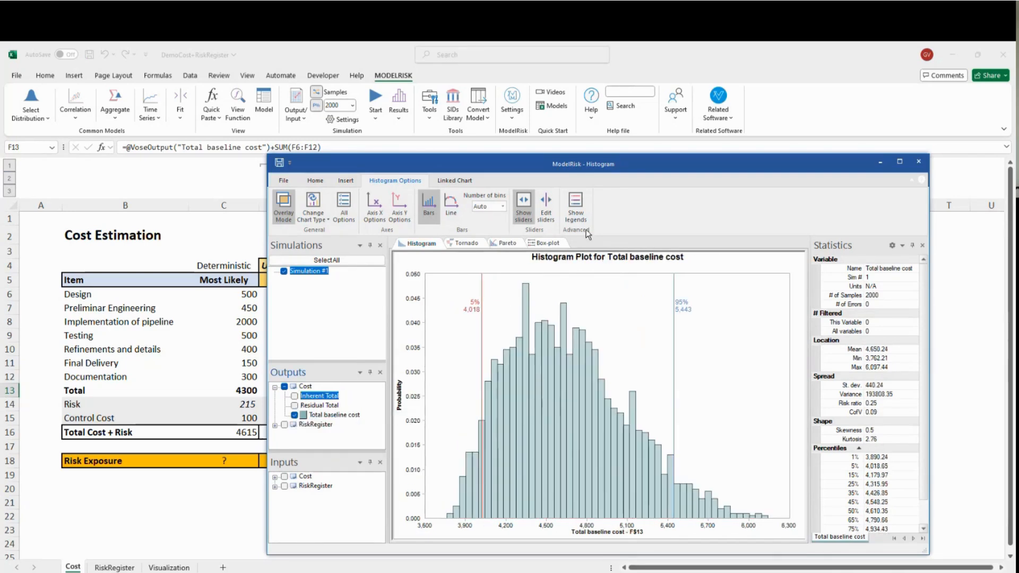
pyautogui.moveTo(597, 171); pyautogui.dragTo(642, 122)
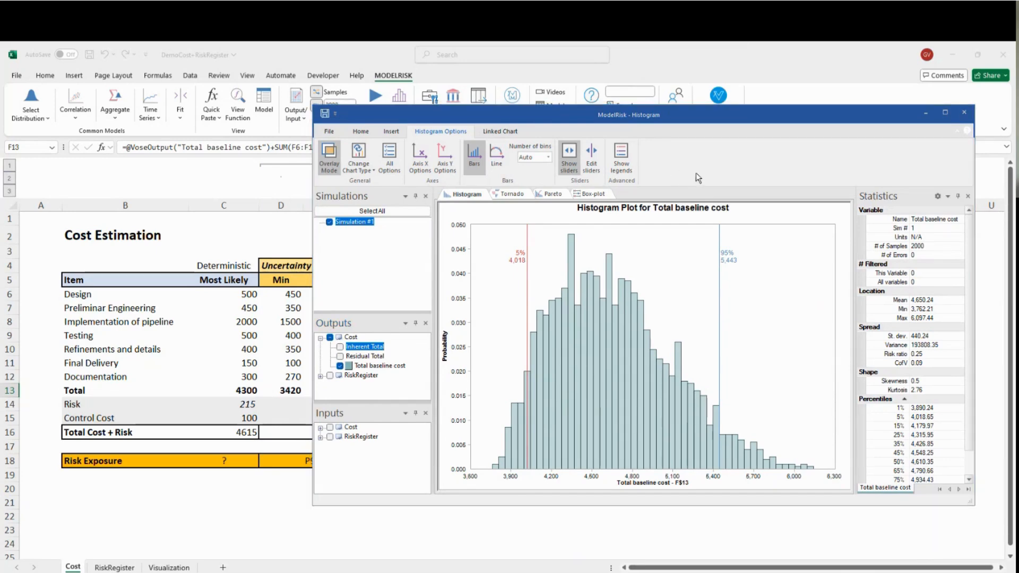
# Step: Annotate the results window with "Results Viewer", mark its outputs and inputs with arrows to the sheet, and clear the annotations
pyautogui.write('Results Viewer')
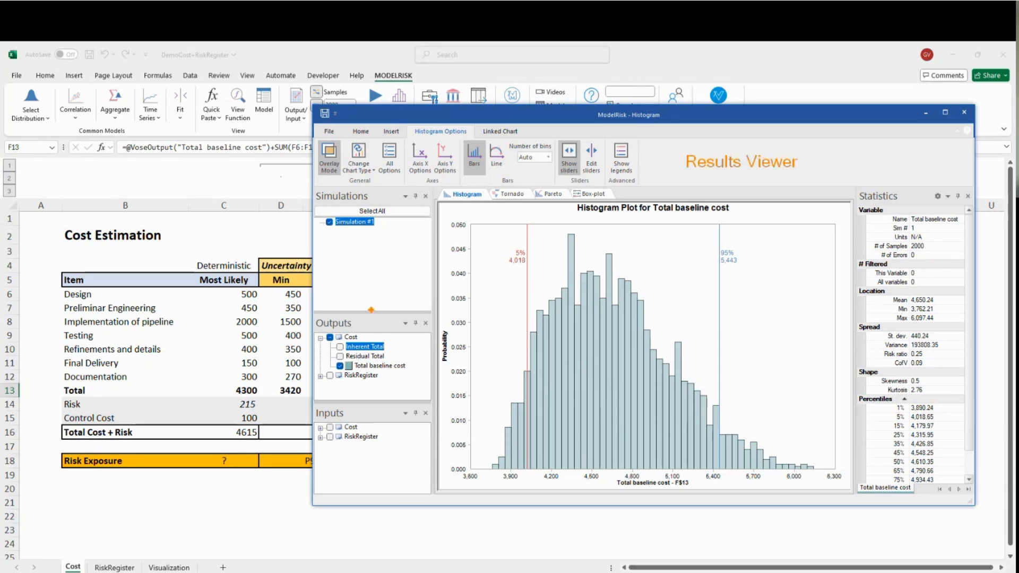
pyautogui.moveTo(371, 290); pyautogui.dragTo(349, 324)
pyautogui.moveTo(313, 416)
pyautogui.mouseDown()
pyautogui.moveTo(322, 452)
pyautogui.moveTo(378, 449)
pyautogui.moveTo(365, 426)
pyautogui.moveTo(228, 336)
pyautogui.moveTo(230, 353)
pyautogui.mouseUp()
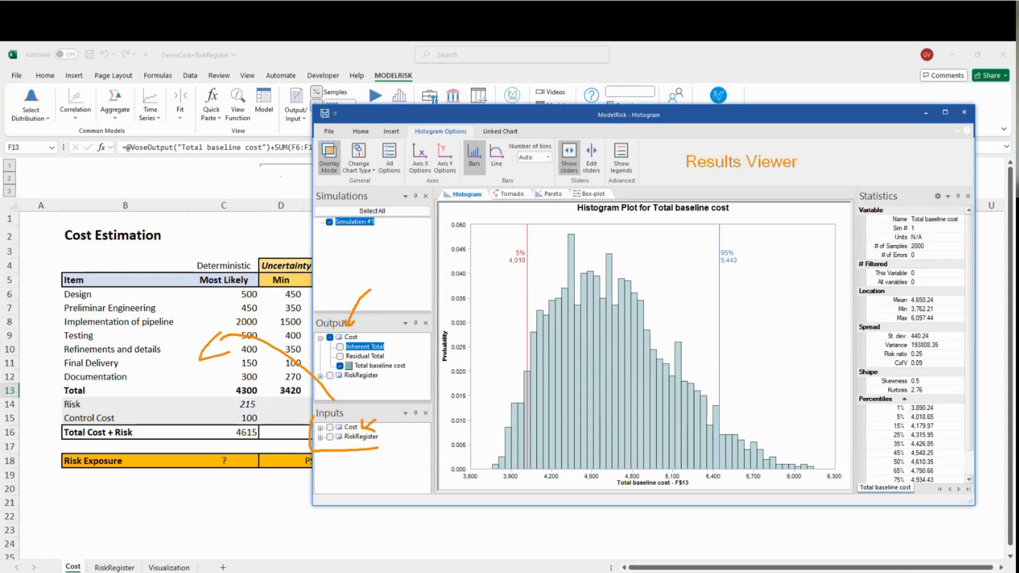
pyautogui.moveTo(351, 439)
pyautogui.mouseDown()
pyautogui.moveTo(164, 515)
pyautogui.moveTo(126, 555)
pyautogui.moveTo(137, 557)
pyautogui.mouseUp()
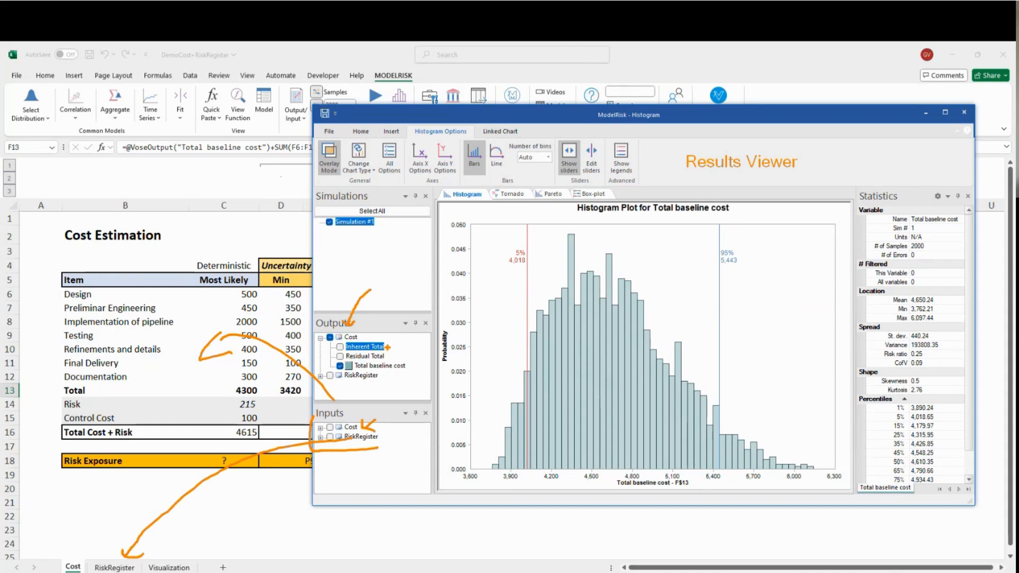
pyautogui.moveTo(388, 356); pyautogui.dragTo(393, 356)
pyautogui.click(393, 368)
pyautogui.press('Escape')
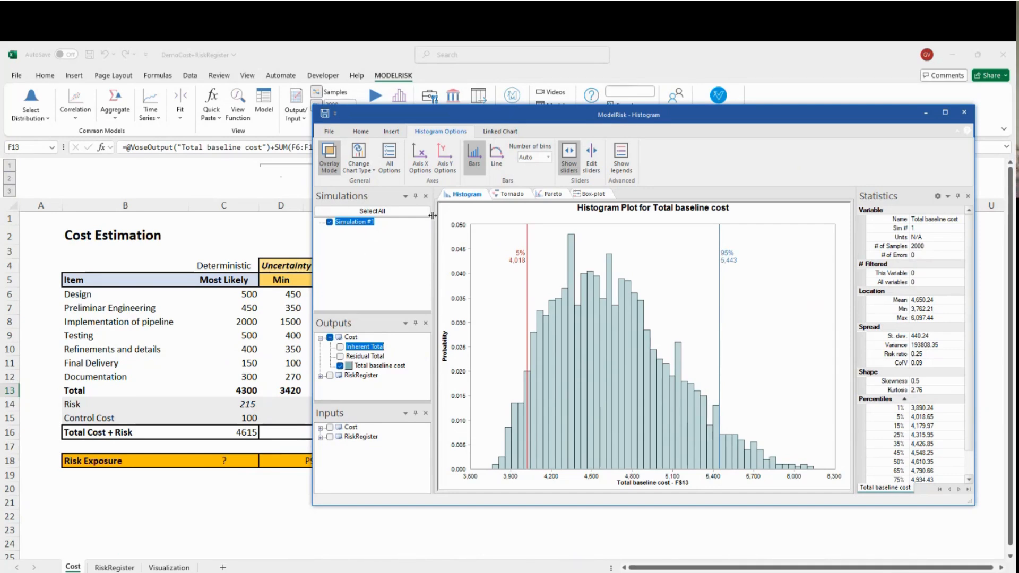
# Step: Box the Location statistics of Total baseline cost, check off its Min and Max, and clear the marks
pyautogui.moveTo(547, 114); pyautogui.dragTo(426, 102)
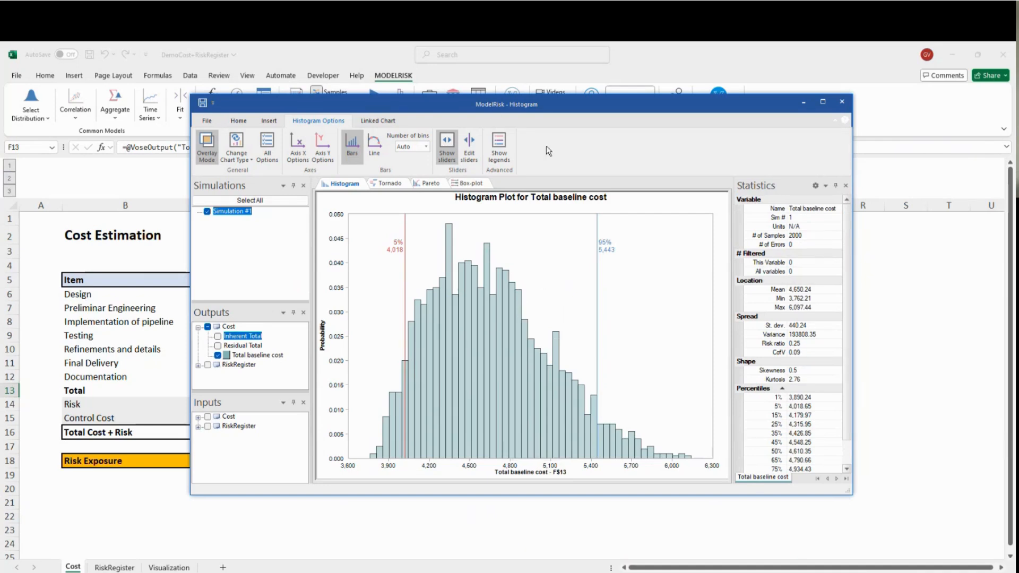
pyautogui.moveTo(474, 100); pyautogui.dragTo(495, 116)
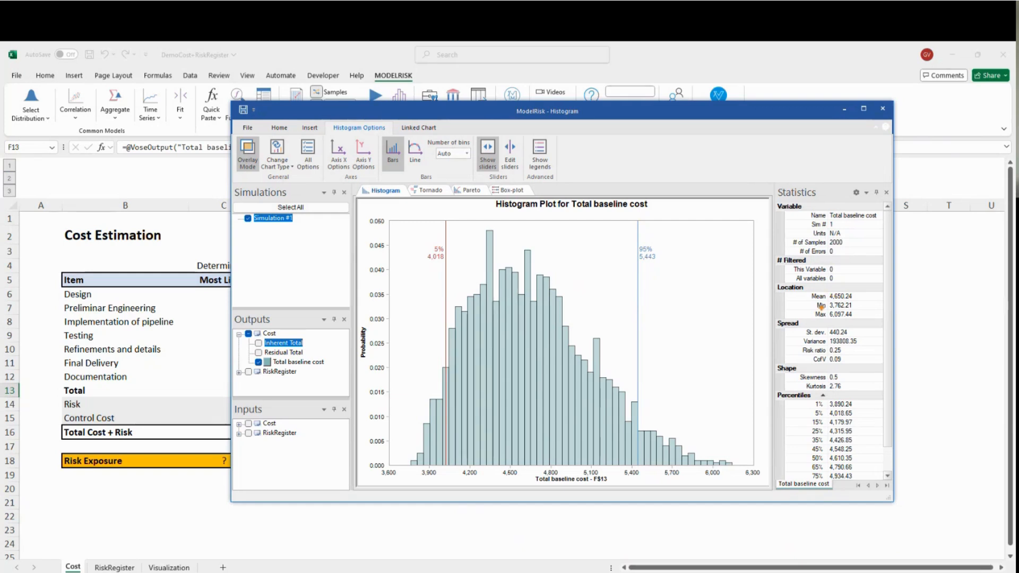
pyautogui.moveTo(768, 282)
pyautogui.mouseDown()
pyautogui.moveTo(862, 324)
pyautogui.moveTo(871, 324)
pyautogui.moveTo(865, 301)
pyautogui.moveTo(870, 309)
pyautogui.mouseUp()
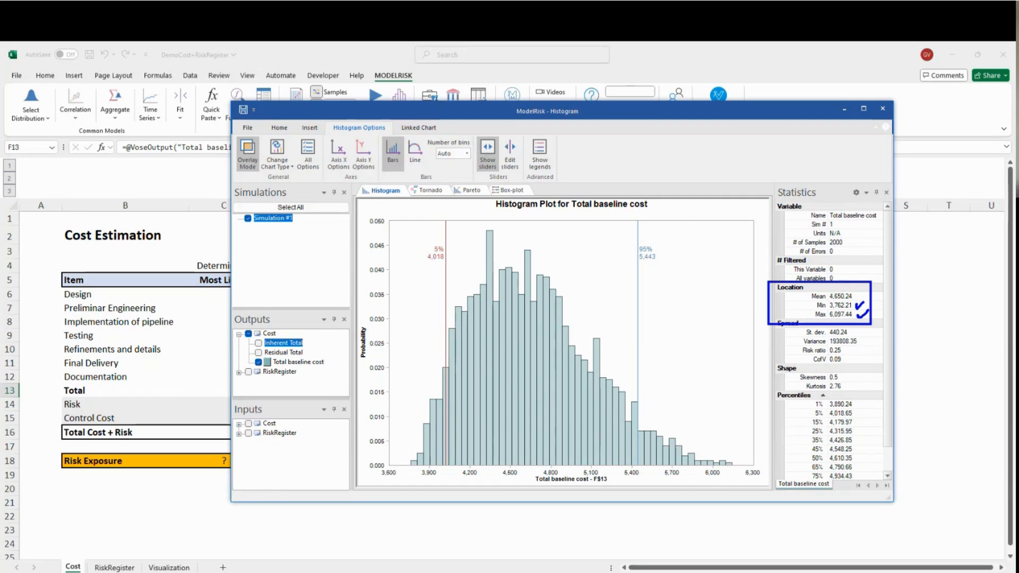
pyautogui.press('Escape')
# Step: Compare the simulated Total baseline cost statistics with the Min and Max totals in the cost table
pyautogui.moveTo(567, 113)
pyautogui.mouseDown()
pyautogui.moveTo(688, 119)
pyautogui.moveTo(790, 144)
pyautogui.moveTo(683, 144)
pyautogui.mouseUp()
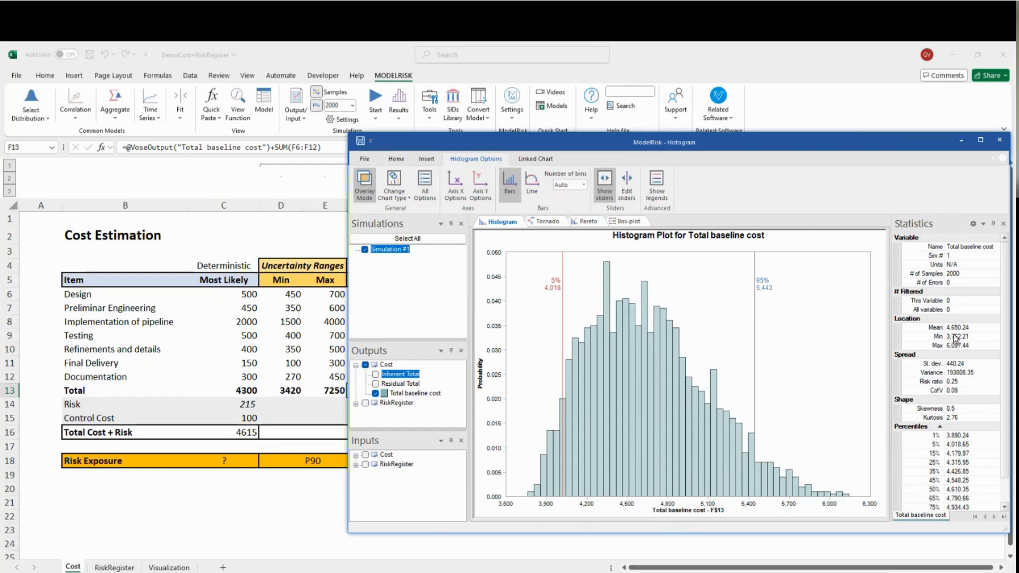
pyautogui.moveTo(764, 150); pyautogui.dragTo(427, 415)
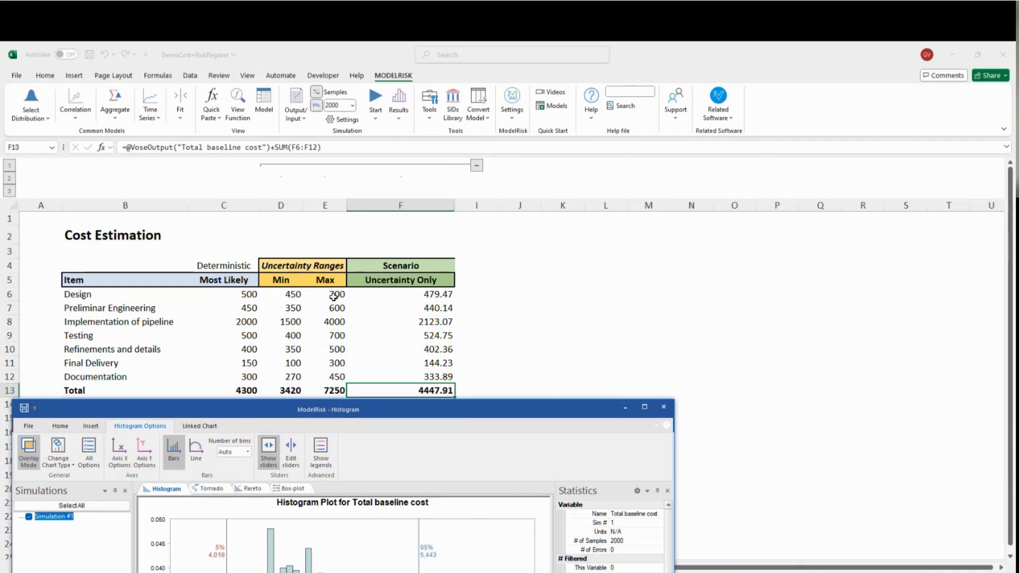
pyautogui.moveTo(344, 405); pyautogui.dragTo(502, 123)
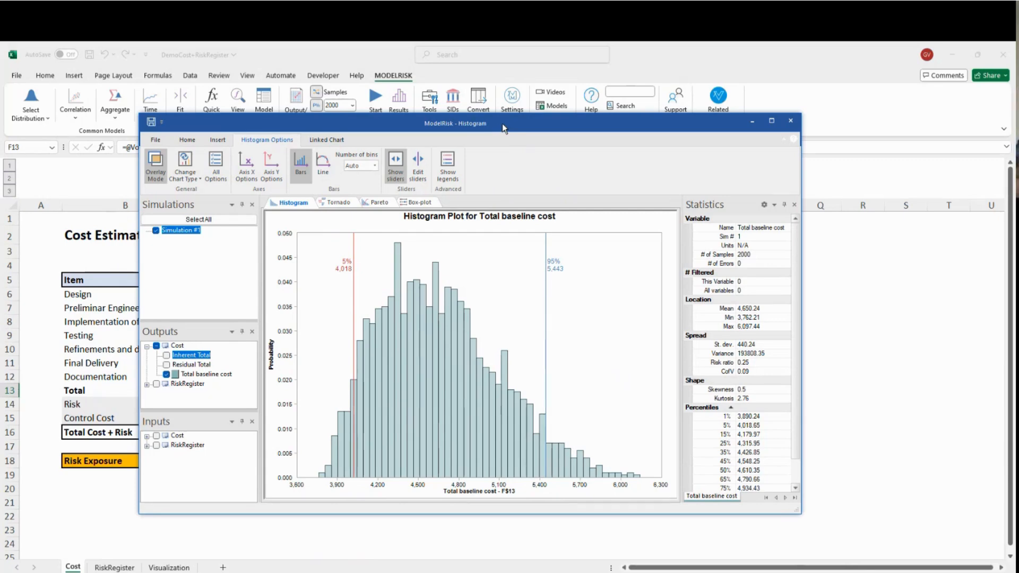
pyautogui.moveTo(502, 123); pyautogui.dragTo(597, 137)
pyautogui.moveTo(513, 317)
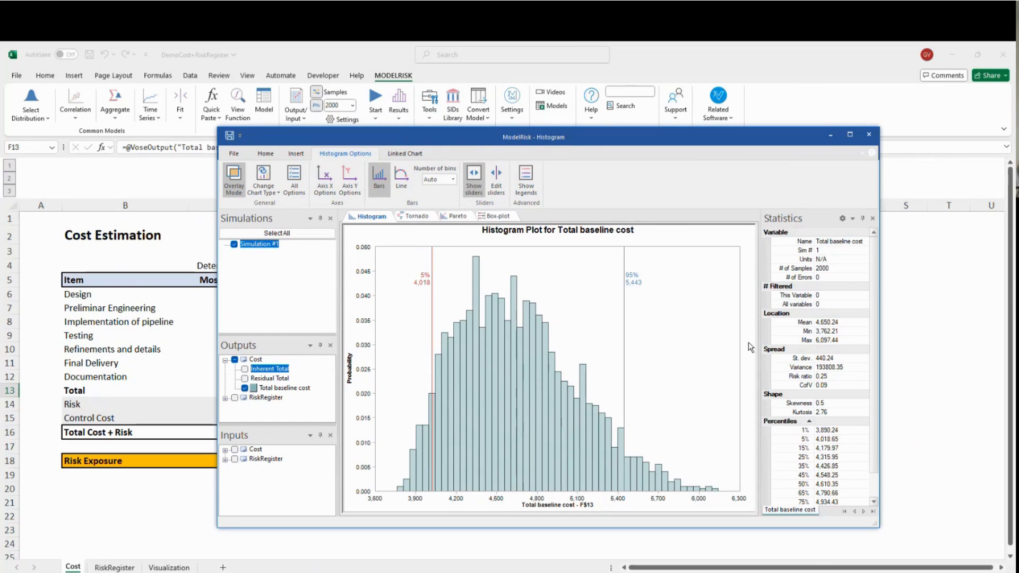
# Step: Mark the histogram's full cost range along the axis, outline sample intervals and a group of bars, and clear the marks
pyautogui.moveTo(393, 492); pyautogui.dragTo(725, 492)
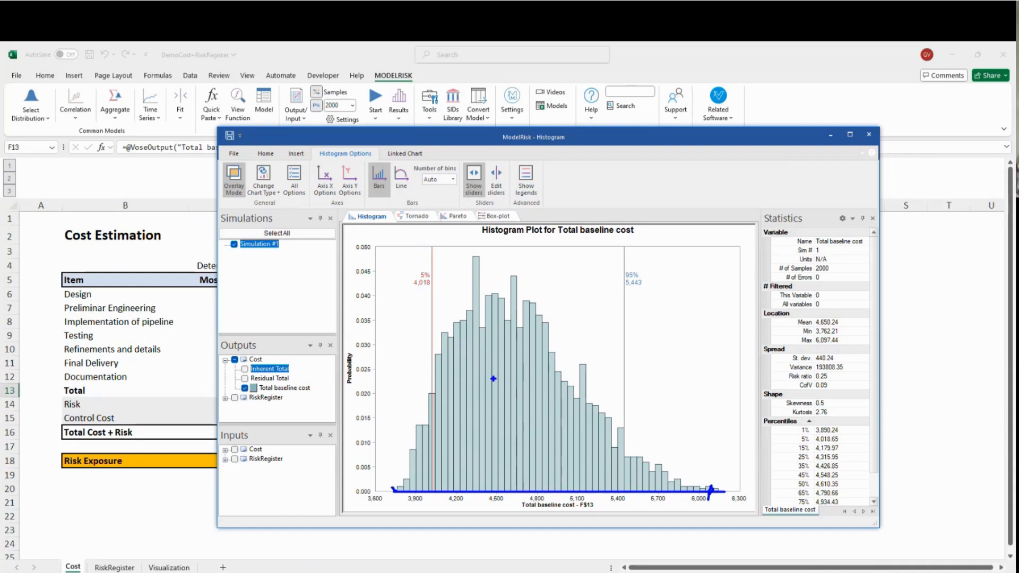
pyautogui.moveTo(420, 505)
pyautogui.mouseDown()
pyautogui.moveTo(532, 508)
pyautogui.moveTo(518, 319)
pyautogui.moveTo(498, 296)
pyautogui.moveTo(519, 489)
pyautogui.mouseUp()
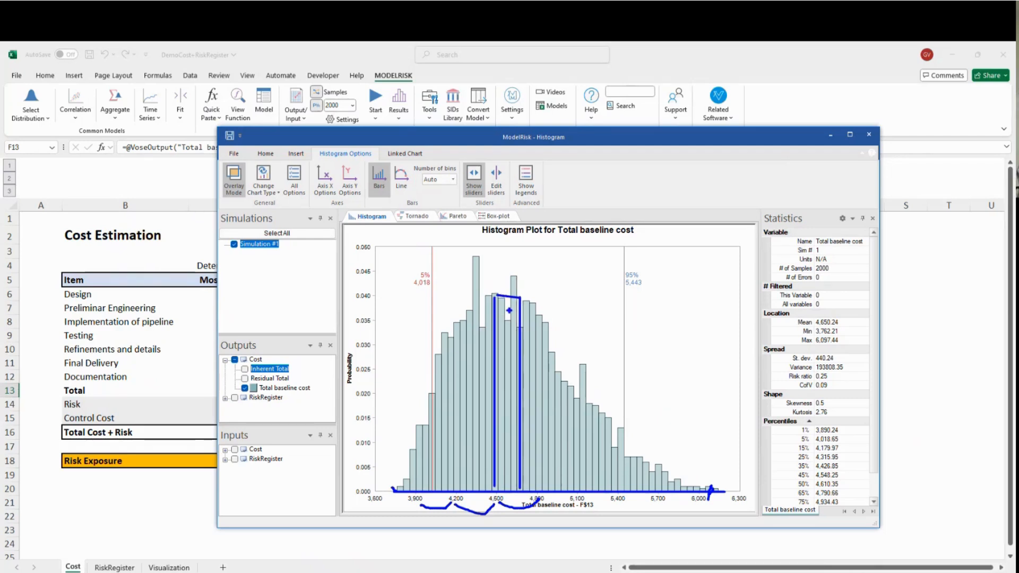
pyautogui.moveTo(521, 317)
pyautogui.mouseDown()
pyautogui.moveTo(548, 337)
pyautogui.moveTo(554, 478)
pyautogui.mouseUp()
pyautogui.press('Escape')
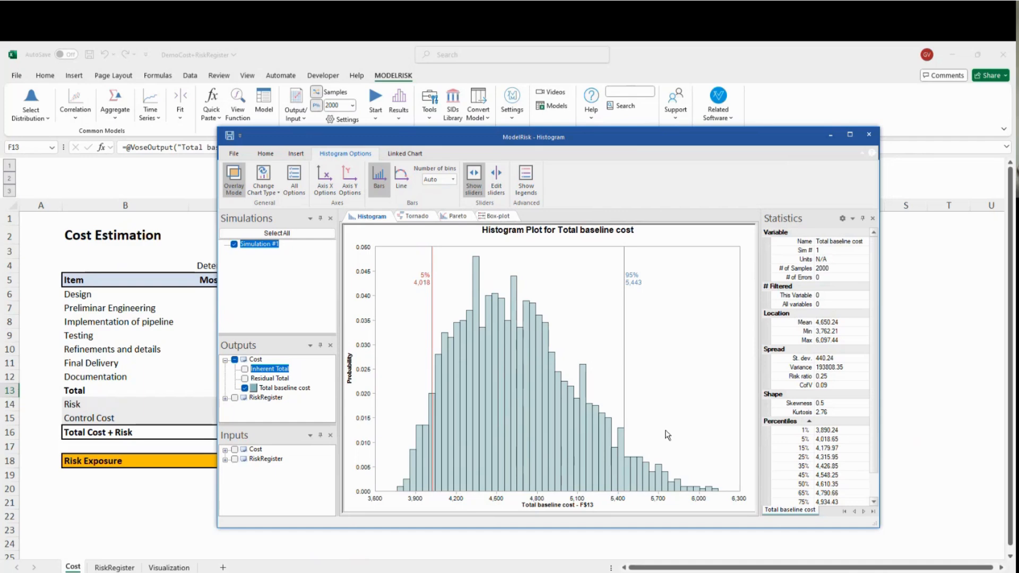
# Step: Move the results window aside to uncover the cost table and select the deterministic Most Likely total in C13
pyautogui.moveTo(635, 145); pyautogui.dragTo(755, 145)
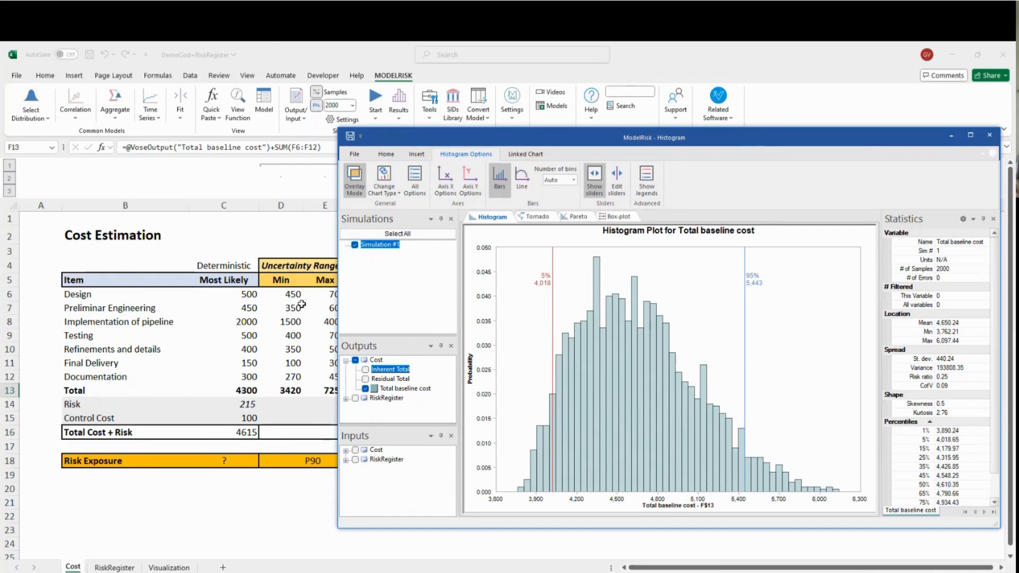
pyautogui.click(246, 393)
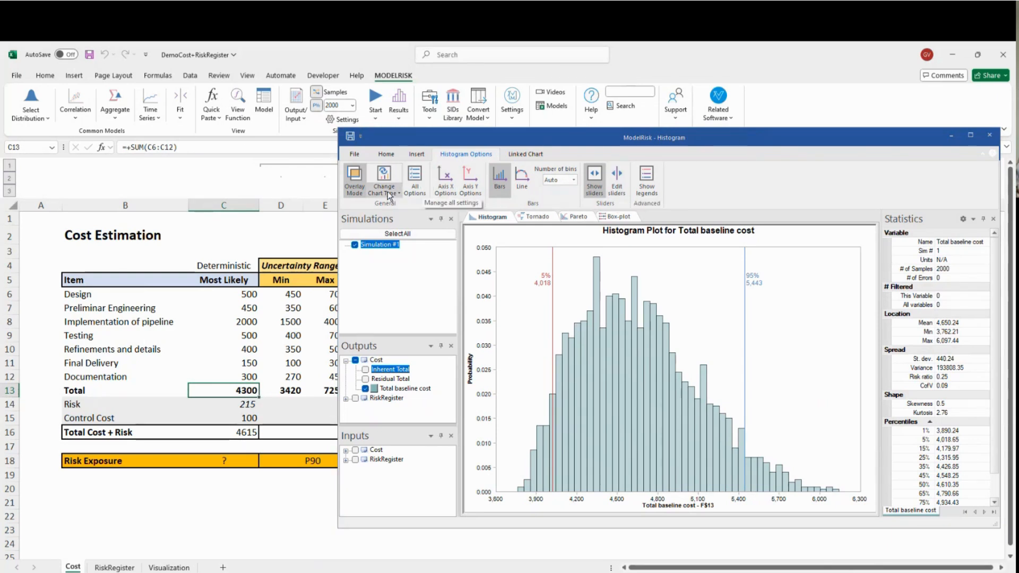
pyautogui.click(534, 275)
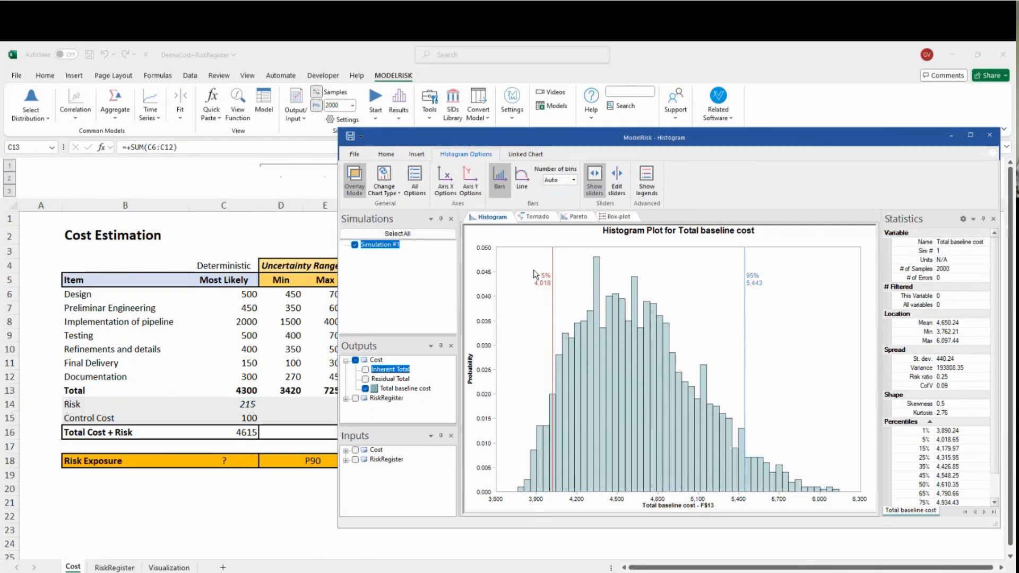
# Step: Add a marker at x-value 4300 to the Total baseline cost histogram and apply it
pyautogui.doubleClick(645, 336)
pyautogui.click(697, 203)
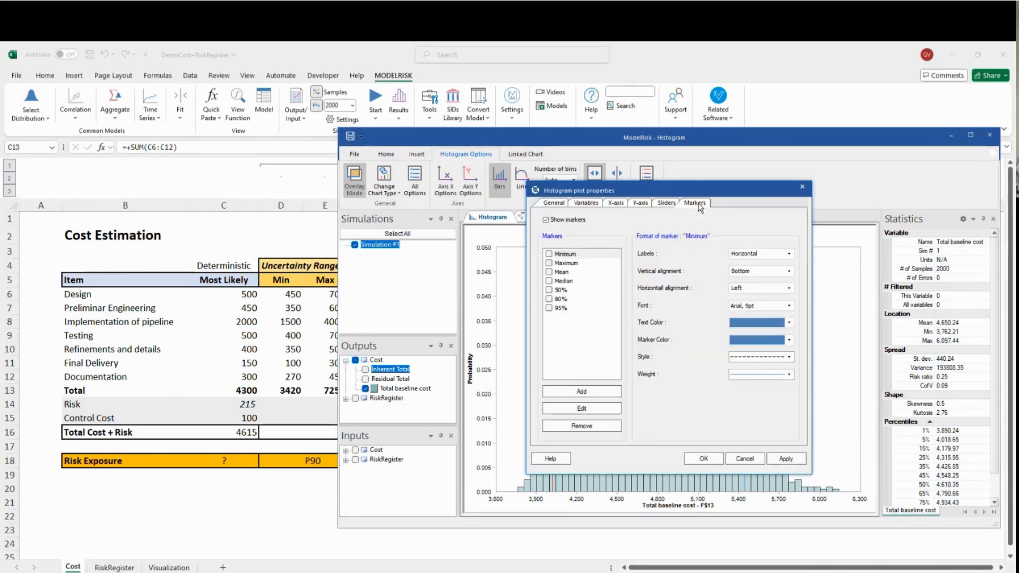
pyautogui.click(582, 391)
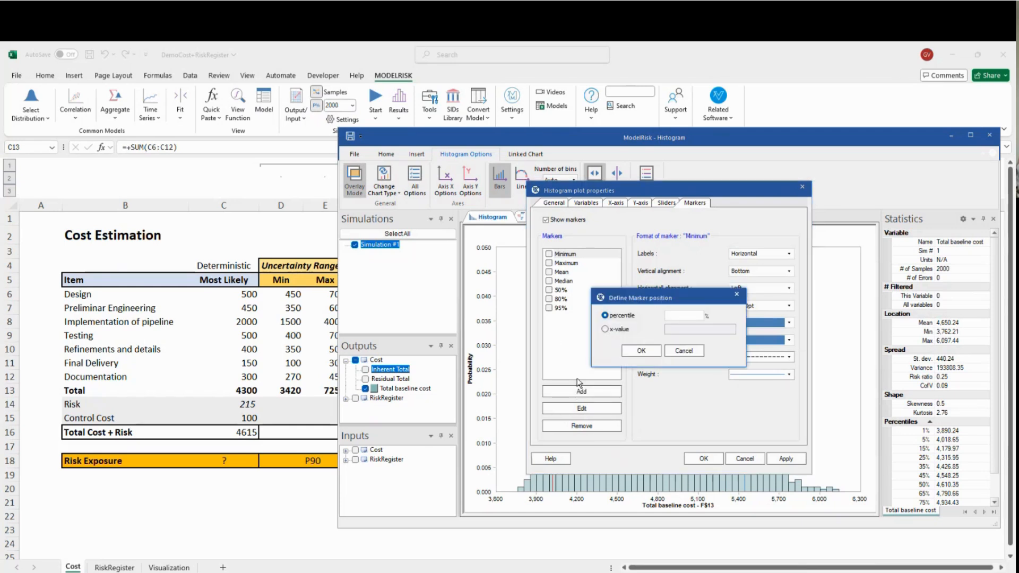
pyautogui.click(615, 329)
pyautogui.click(677, 328)
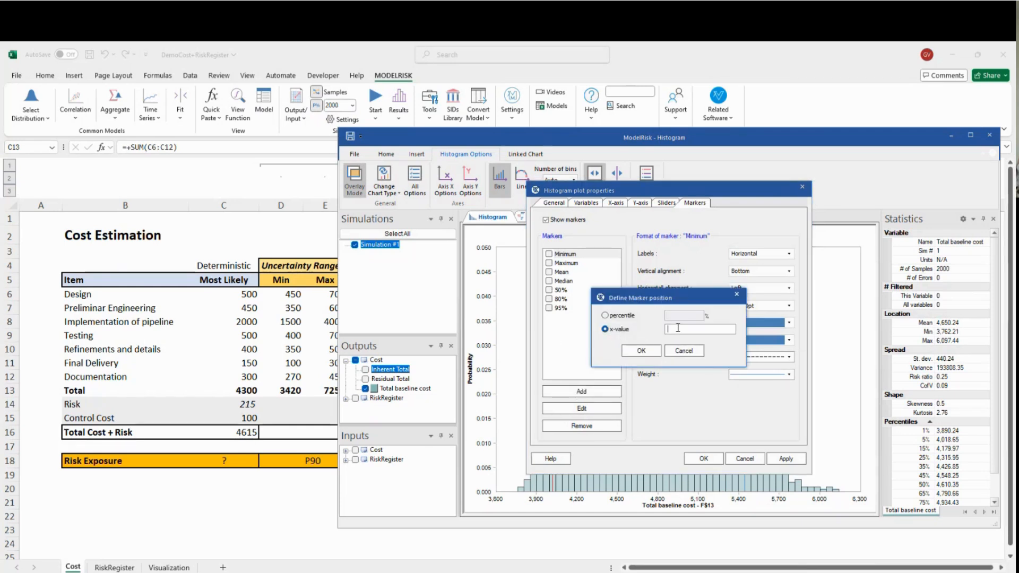
pyautogui.write('4300')
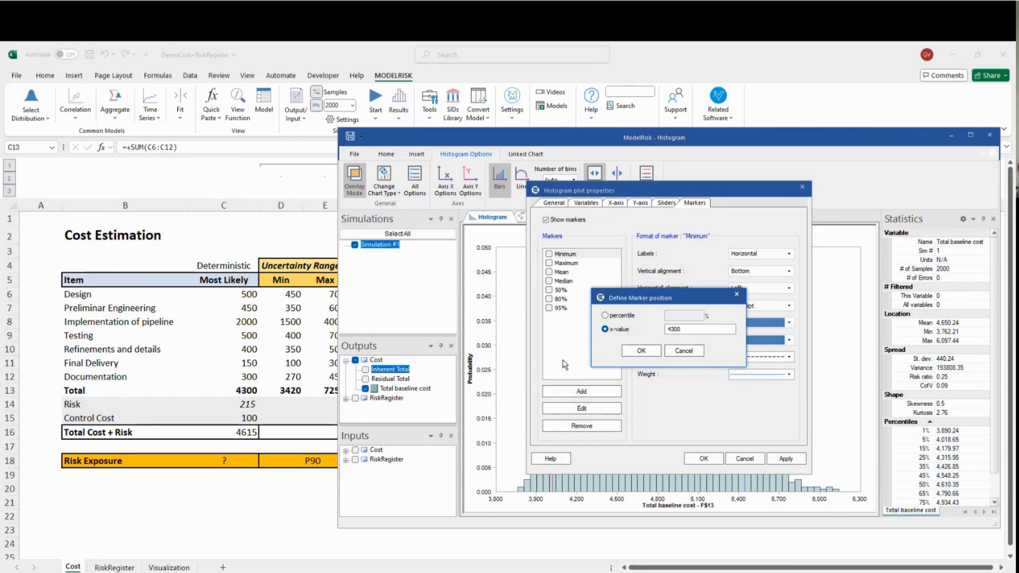
pyautogui.click(641, 351)
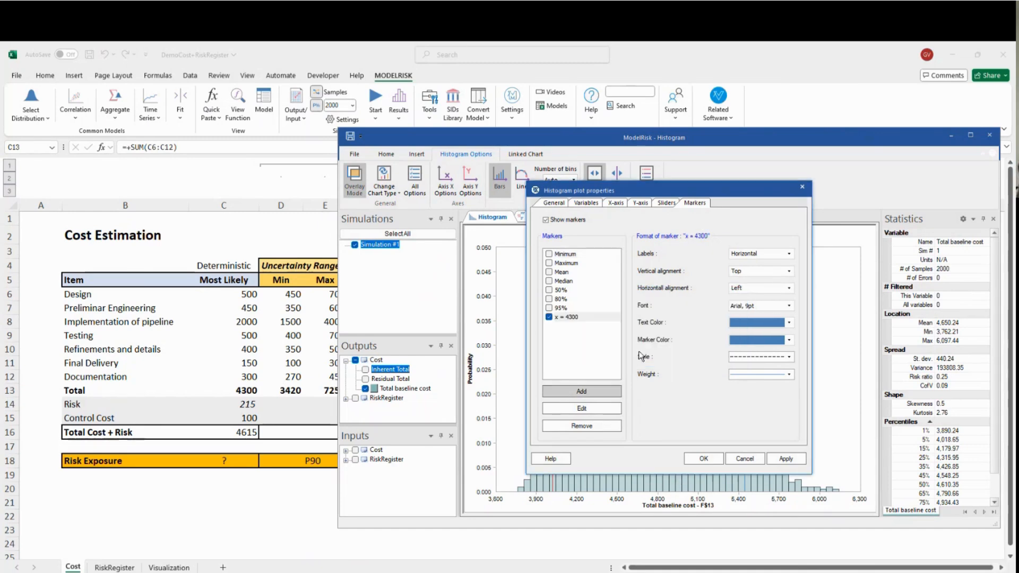
pyautogui.click(712, 456)
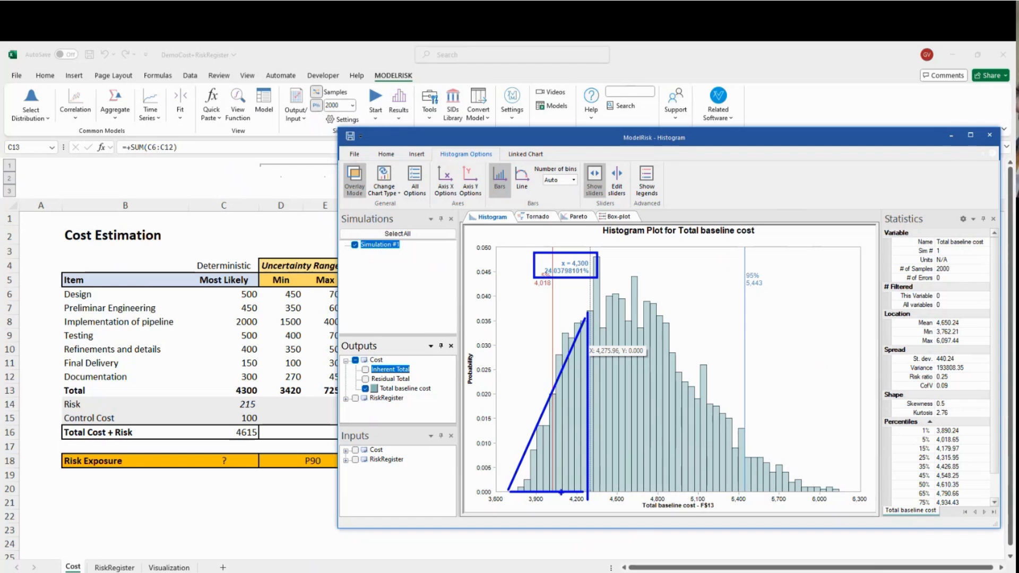
# Step: Hatch the outlined histogram area below the 4,300 marker with blue strokes
pyautogui.moveTo(586, 464)
pyautogui.mouseDown()
pyautogui.moveTo(567, 482)
pyautogui.moveTo(555, 474)
pyautogui.mouseUp()
pyautogui.moveTo(570, 436); pyautogui.dragTo(545, 459)
pyautogui.moveTo(564, 419); pyautogui.dragTo(550, 445)
pyautogui.moveTo(574, 394); pyautogui.dragTo(562, 421)
pyautogui.moveTo(573, 374); pyautogui.dragTo(559, 414)
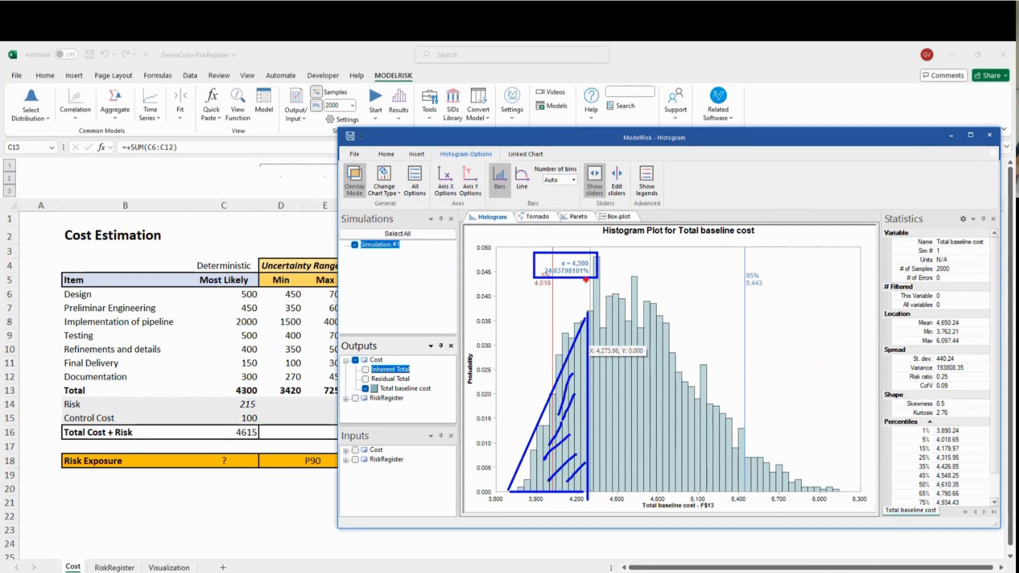
# Step: Outline the histogram area above the 4,300 marker in red, label it "75%", and hatch it
pyautogui.moveTo(593, 264); pyautogui.dragTo(591, 313)
pyautogui.moveTo(597, 268)
pyautogui.mouseDown()
pyautogui.moveTo(846, 492)
pyautogui.moveTo(595, 492)
pyautogui.moveTo(594, 264)
pyautogui.mouseUp()
pyautogui.moveTo(600, 405); pyautogui.dragTo(600, 419)
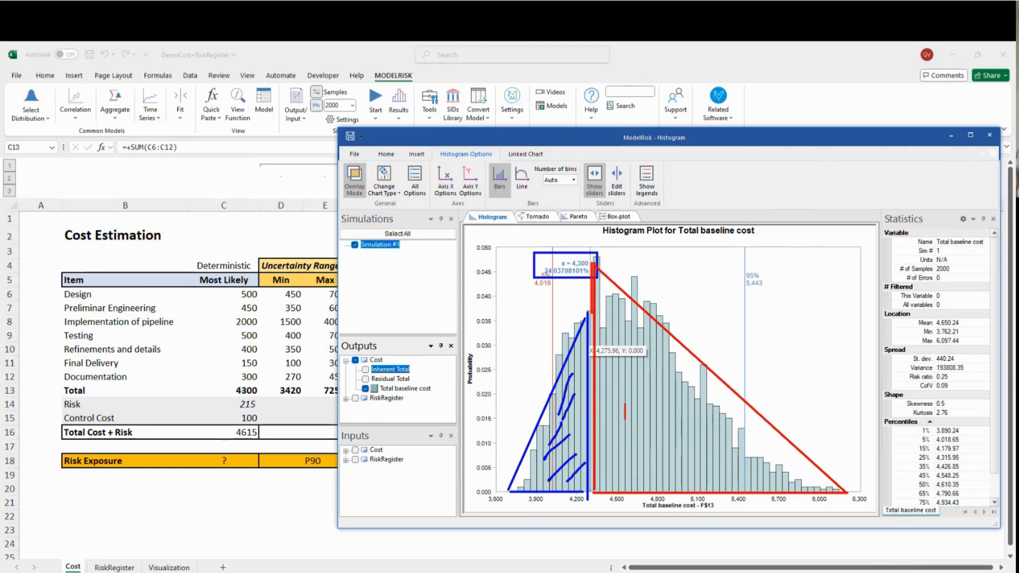
pyautogui.write('75%')
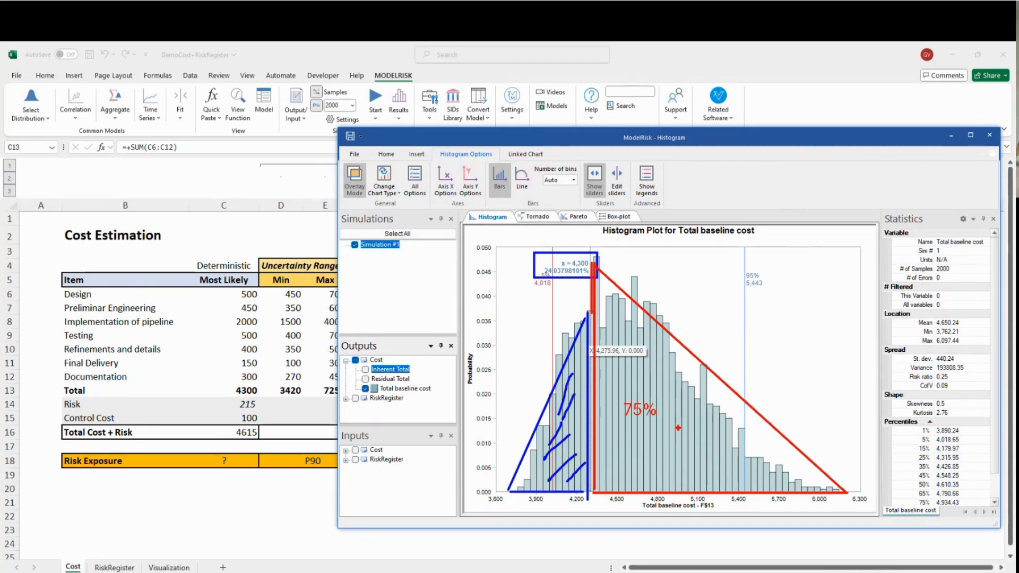
pyautogui.moveTo(644, 366)
pyautogui.mouseDown()
pyautogui.moveTo(656, 363)
pyautogui.moveTo(617, 364)
pyautogui.mouseUp()
pyautogui.moveTo(762, 477)
pyautogui.mouseDown()
pyautogui.moveTo(779, 463)
pyautogui.moveTo(697, 460)
pyautogui.mouseUp()
pyautogui.moveTo(690, 409)
pyautogui.mouseDown()
pyautogui.moveTo(672, 435)
pyautogui.moveTo(626, 451)
pyautogui.moveTo(649, 470)
pyautogui.mouseUp()
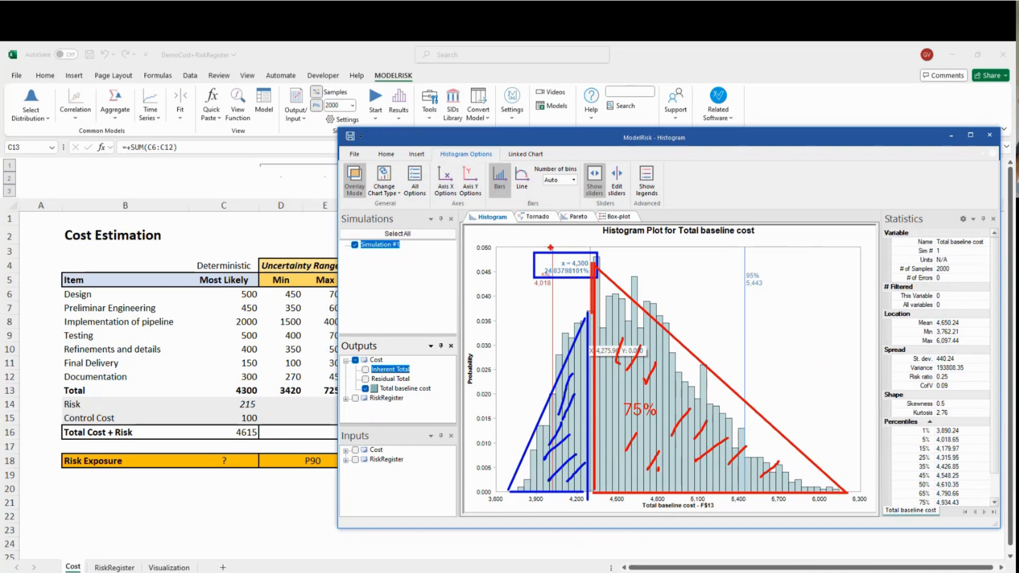
# Step: Link the boxed Most Likely total in the cost table to the histogram's x = 4,300 marker, and clear all annotations
pyautogui.moveTo(543, 243); pyautogui.dragTo(561, 254)
pyautogui.moveTo(230, 386)
pyautogui.mouseDown()
pyautogui.moveTo(237, 399)
pyautogui.moveTo(263, 393)
pyautogui.moveTo(554, 274)
pyautogui.moveTo(554, 265)
pyautogui.mouseUp()
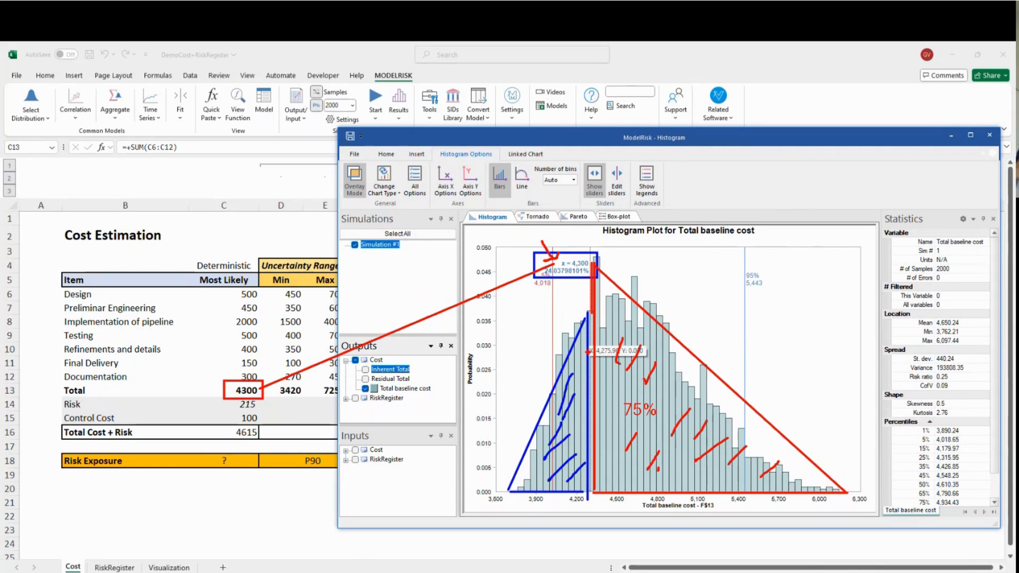
pyautogui.press('Escape')
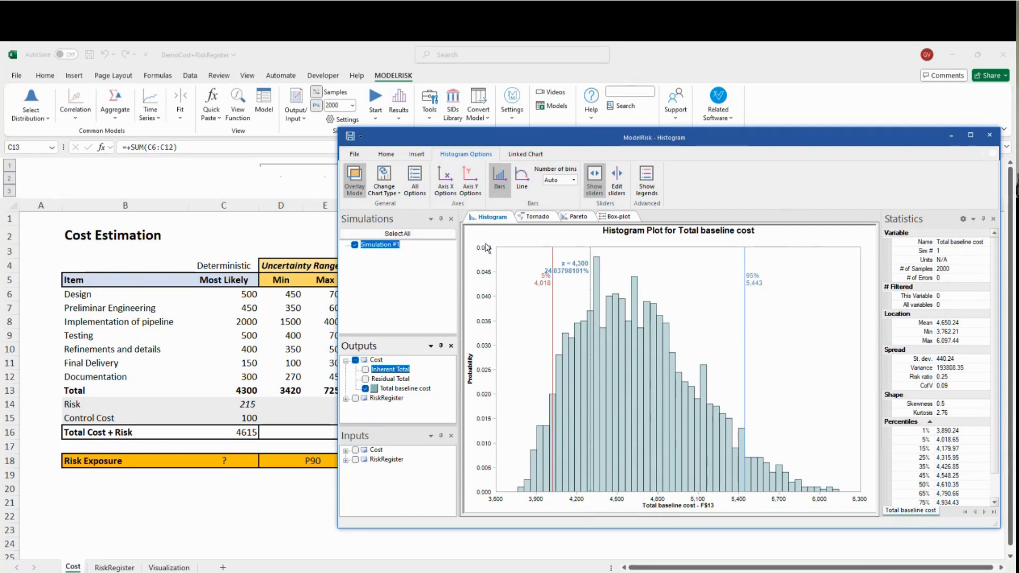
# Step: Close the Tornado, Pareto and Box-plot charts, keeping only the histogram in the results
pyautogui.click(538, 218)
pyautogui.rightClick(537, 217)
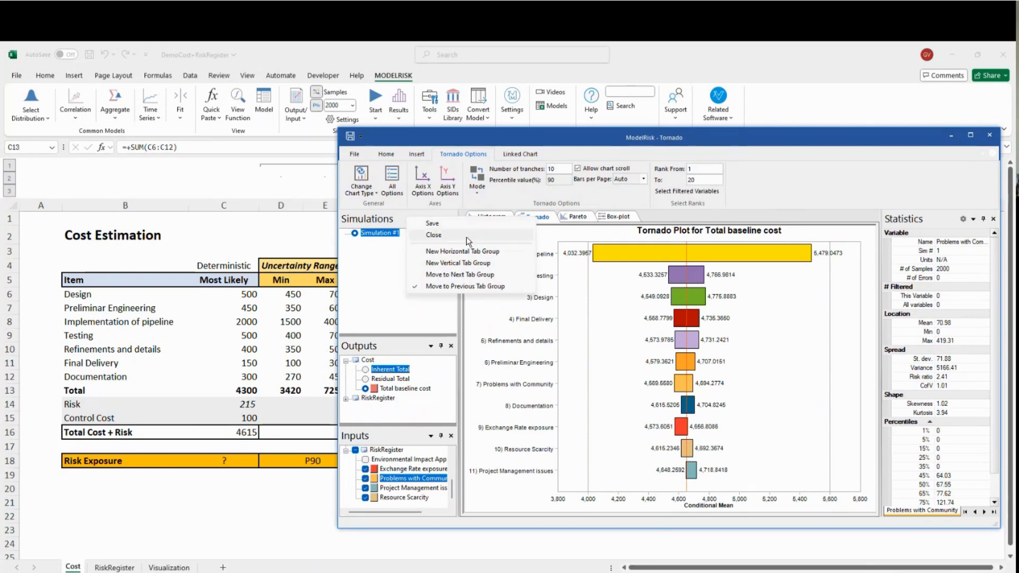
pyautogui.click(502, 234)
pyautogui.rightClick(540, 222)
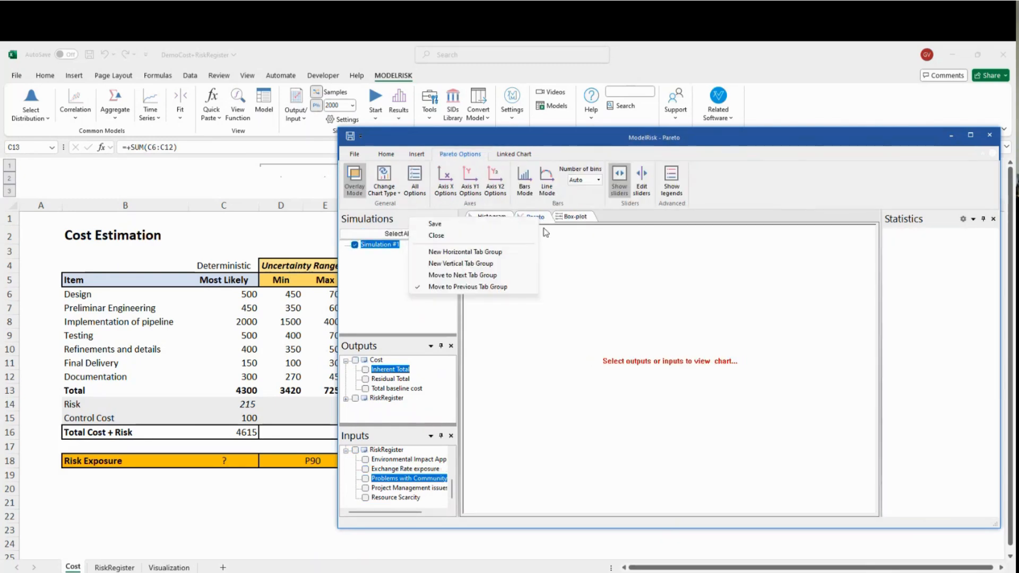
pyautogui.click(467, 234)
pyautogui.rightClick(537, 220)
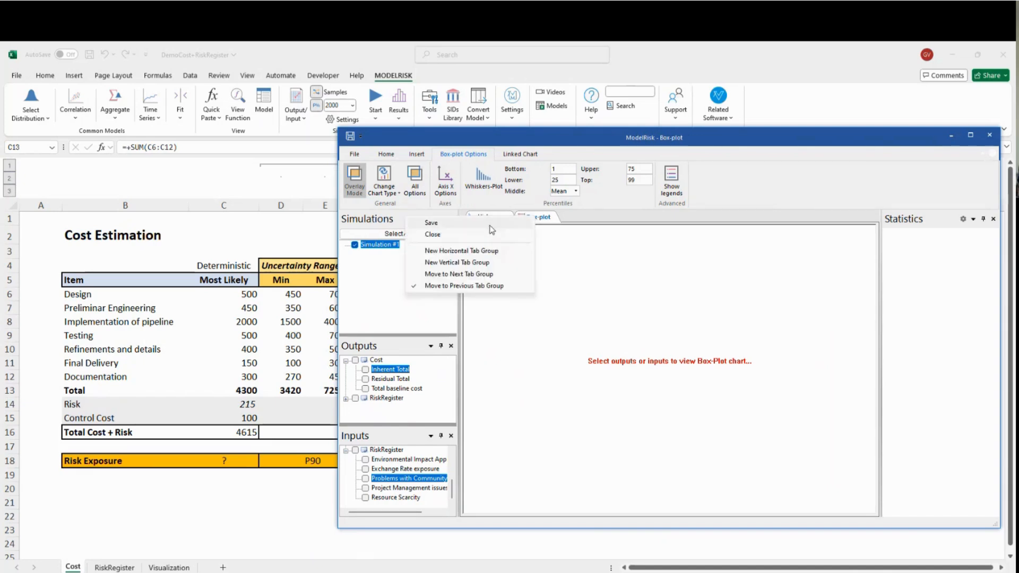
pyautogui.click(486, 234)
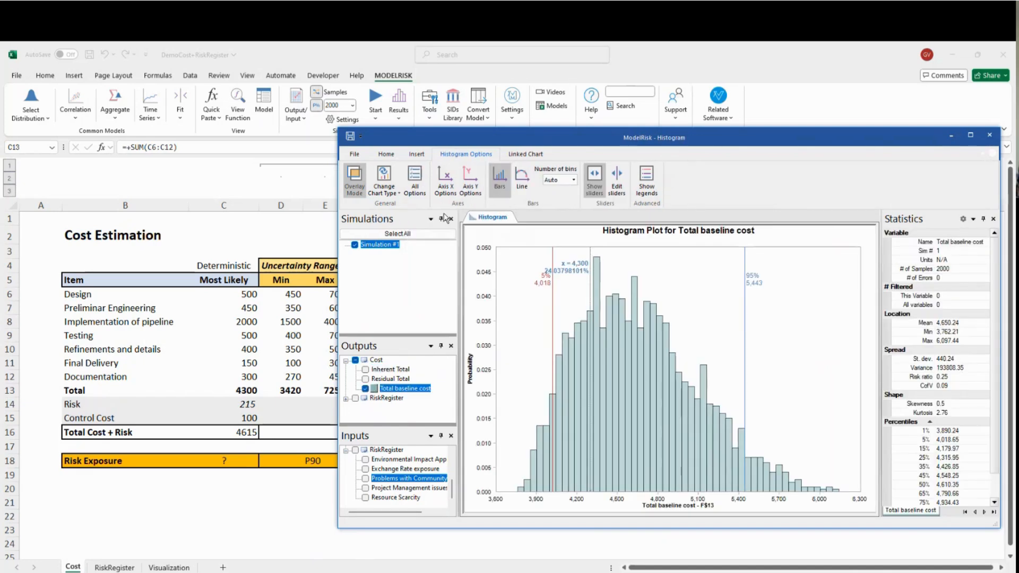
# Step: Insert a tornado chart for Total baseline cost and exclude all RiskRegister inputs from it
pyautogui.click(416, 154)
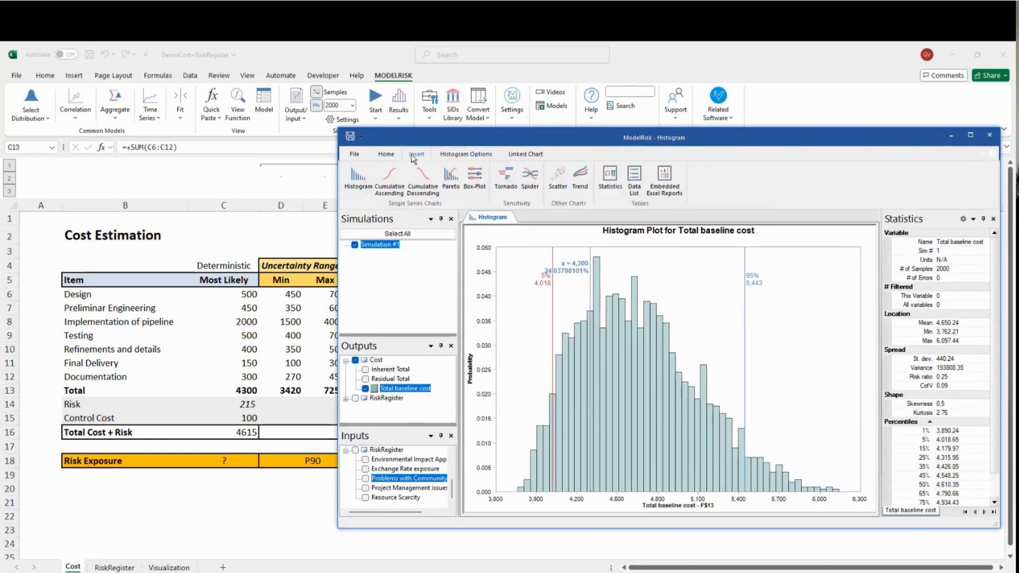
pyautogui.click(506, 178)
pyautogui.click(365, 388)
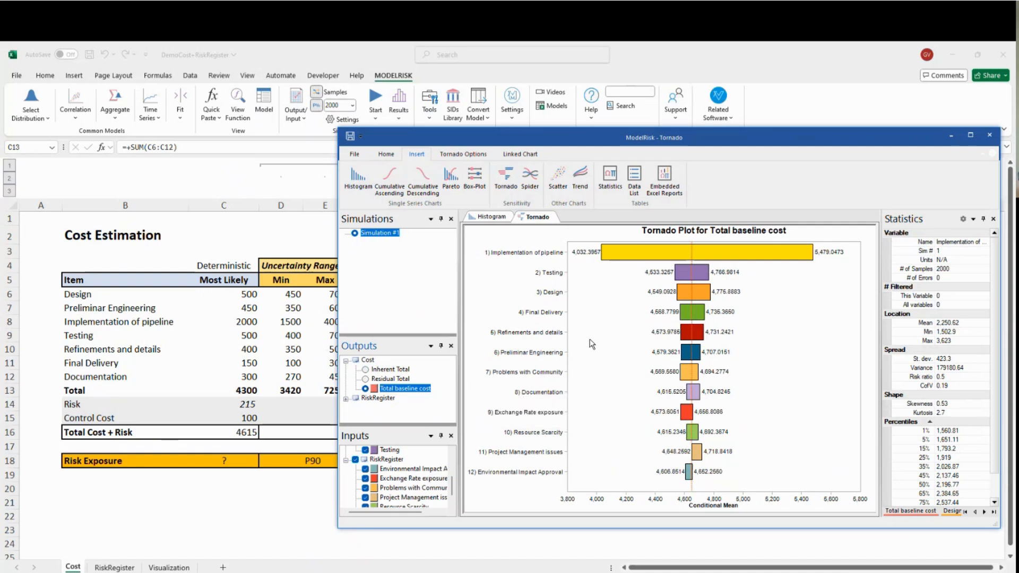
pyautogui.click(355, 459)
pyautogui.click(346, 460)
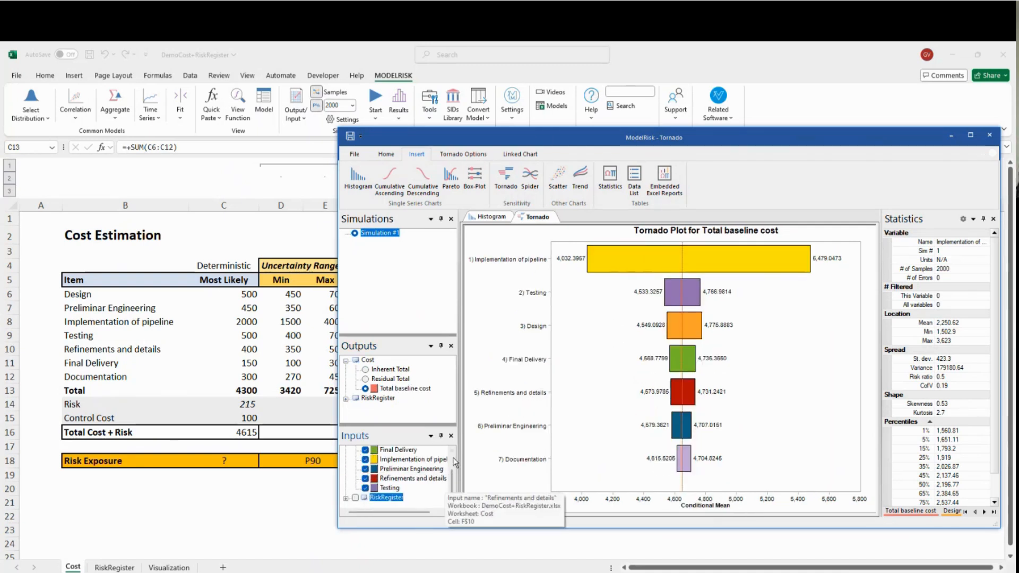
# Step: Box the Implementation of pipeline bar, link it to its boxed row in the cost table, and clear the marks
pyautogui.moveTo(662, 266)
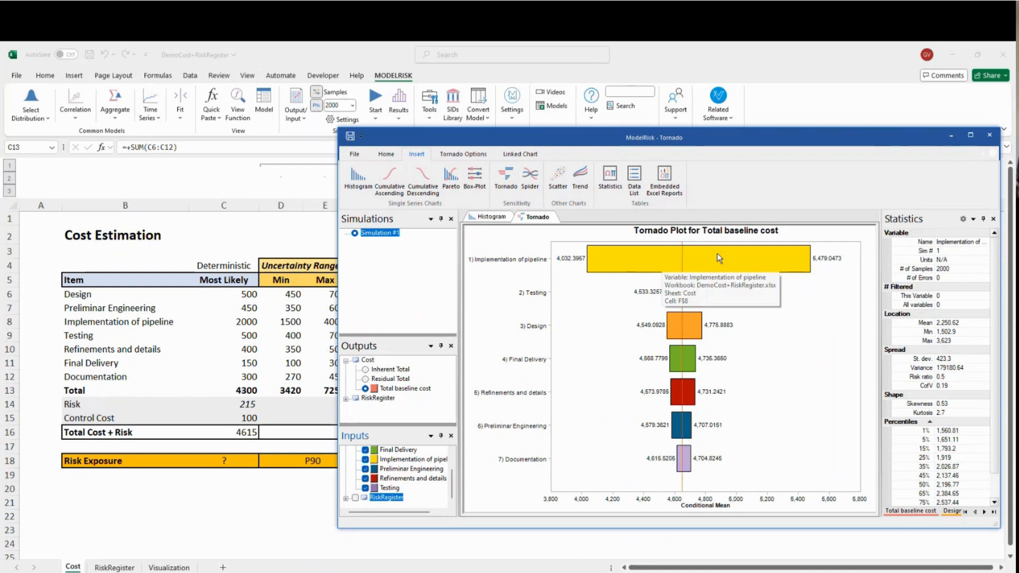
pyautogui.moveTo(465, 245); pyautogui.dragTo(811, 279)
pyautogui.moveTo(474, 271); pyautogui.dragTo(279, 319)
pyautogui.moveTo(203, 315); pyautogui.dragTo(360, 334)
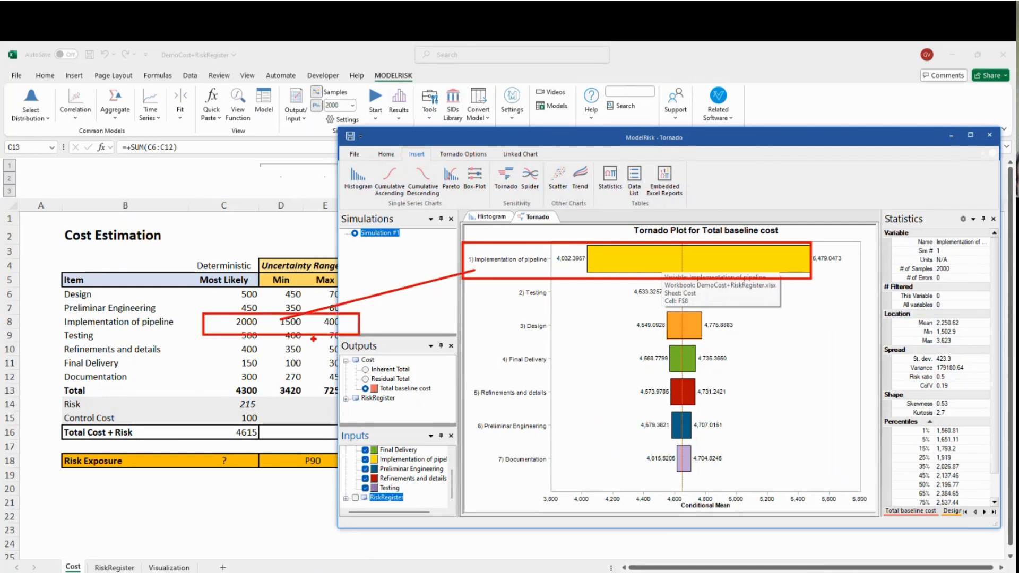
pyautogui.press('Escape')
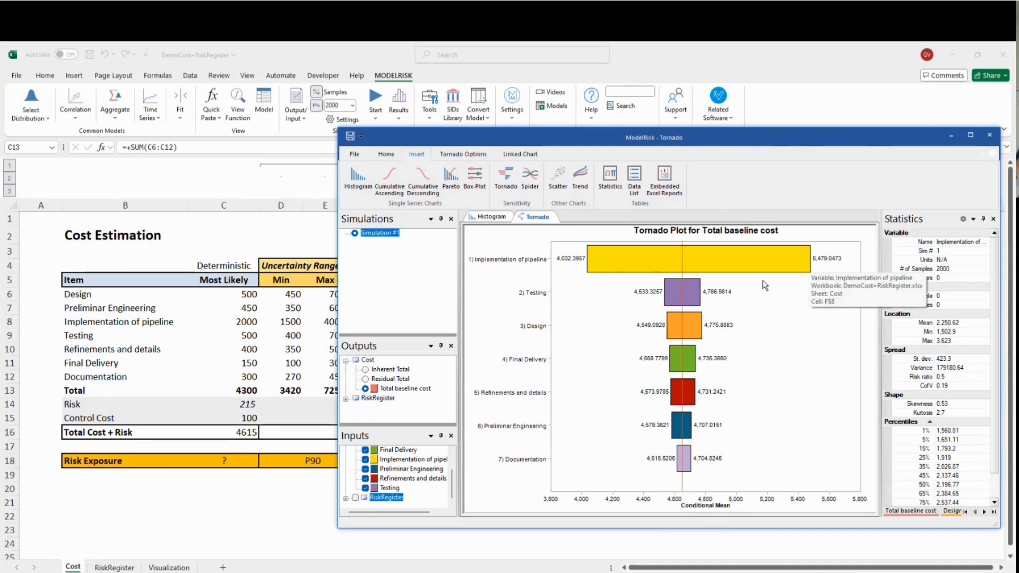
# Step: Shift the results window to uncover the Uncertainty Ranges columns and examine the Implementation of pipeline bar's end values
pyautogui.moveTo(593, 266)
pyautogui.moveTo(600, 139); pyautogui.dragTo(622, 136)
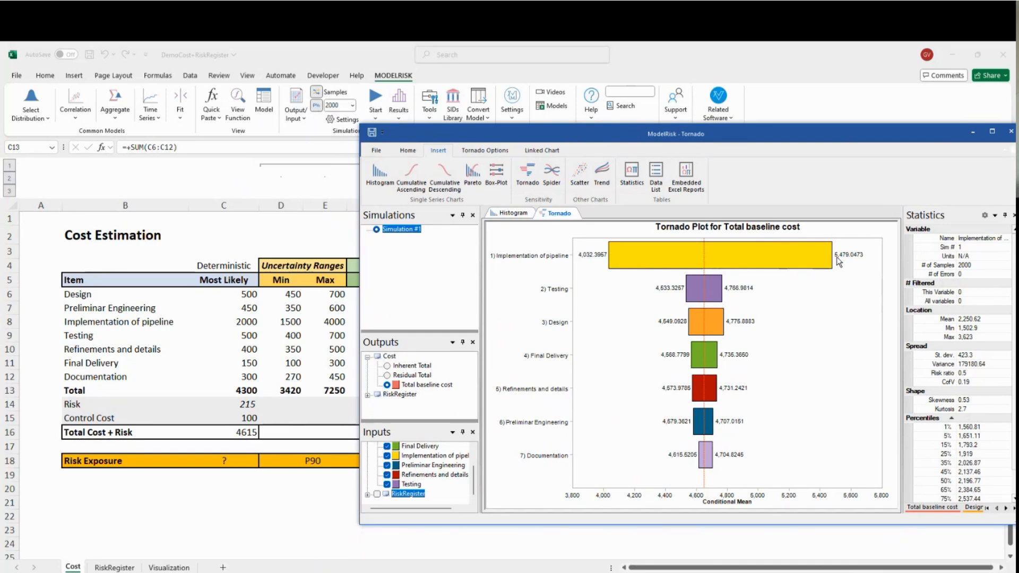
pyautogui.moveTo(735, 277)
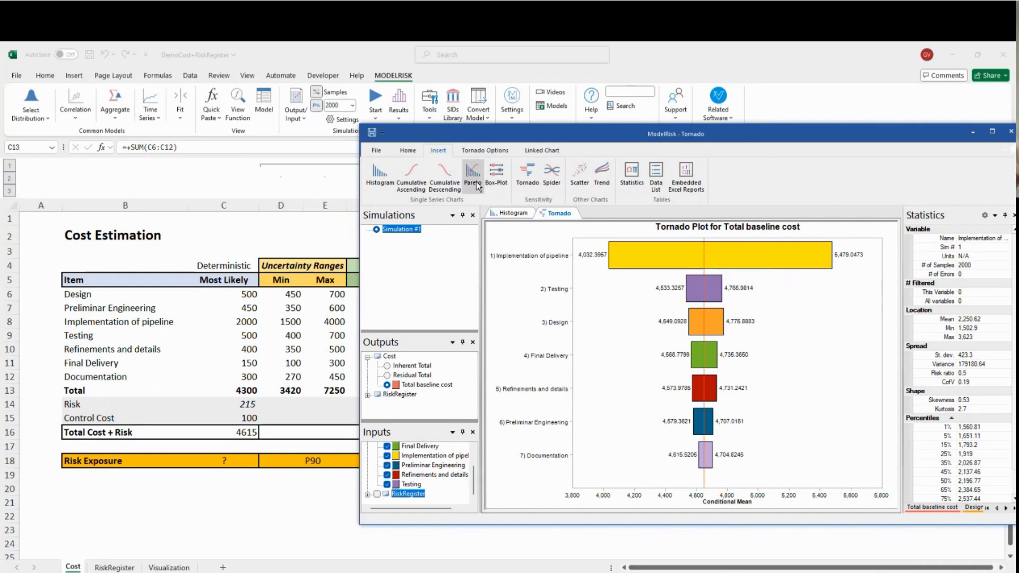
# Step: Review the tornado chart's Most Common and Specialized calculation modes without choosing one
pyautogui.click(485, 151)
pyautogui.click(499, 185)
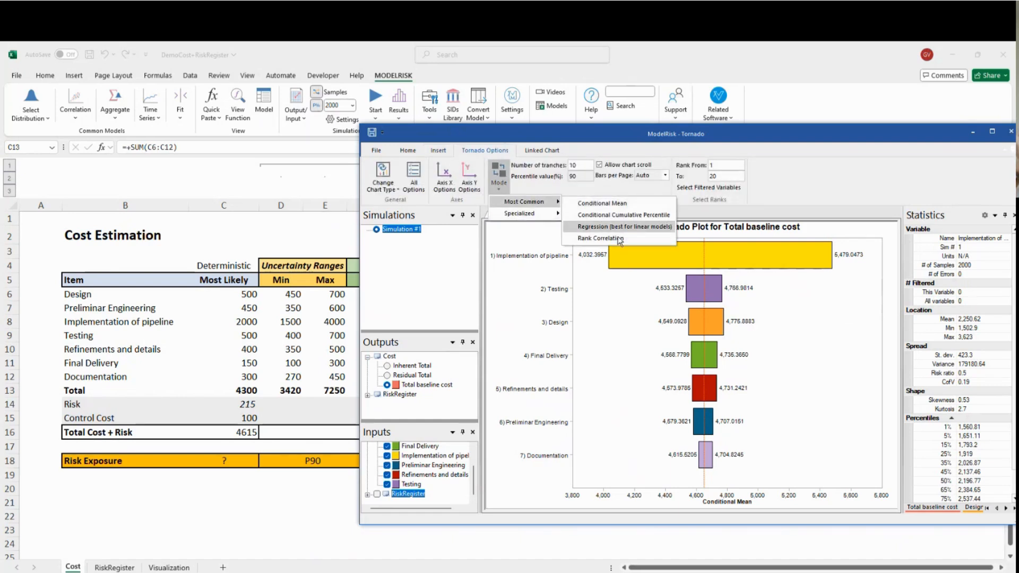
pyautogui.moveTo(550, 217)
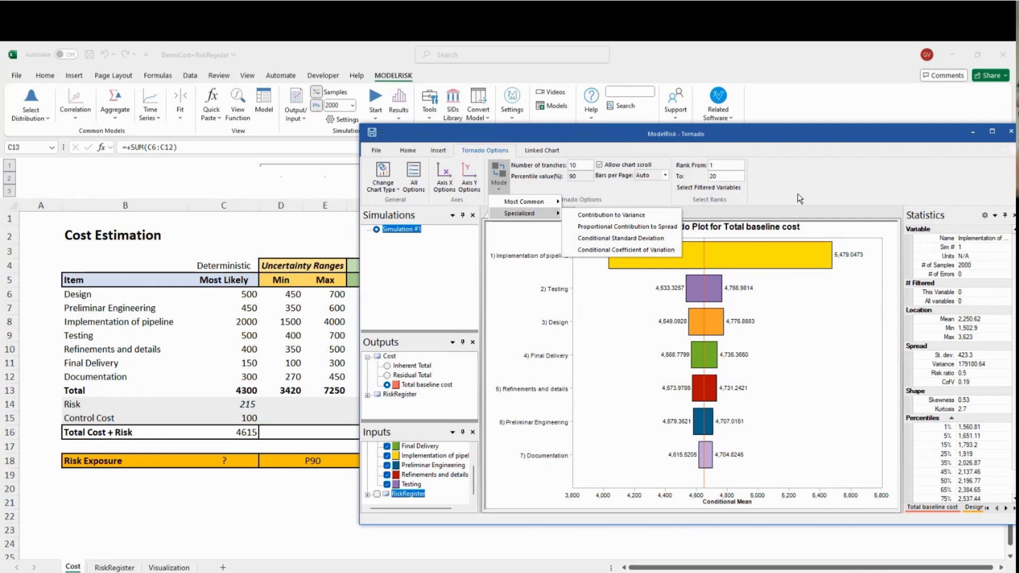
pyautogui.press('Escape')
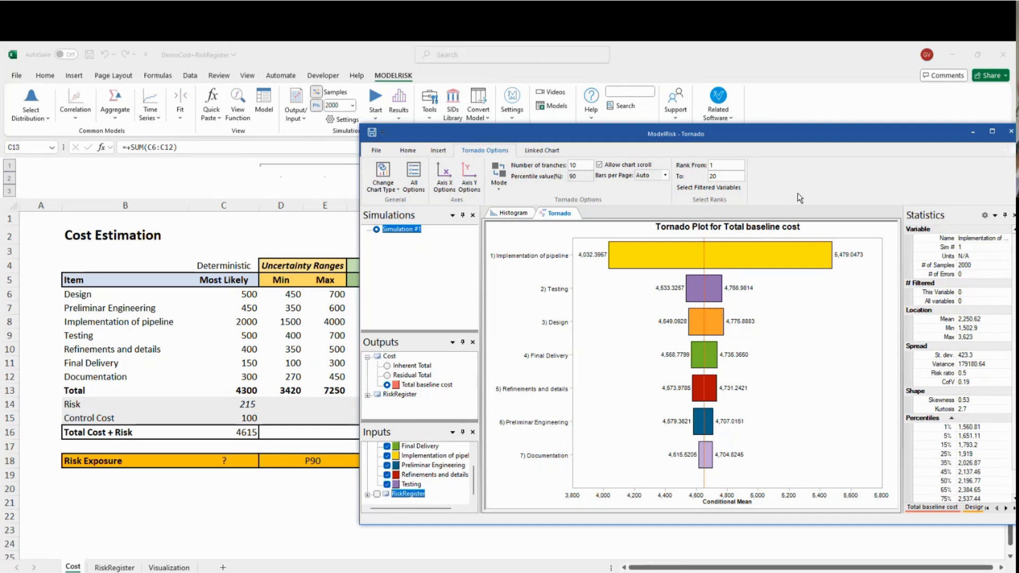
# Step: Box the three top-ranked tornado bars, mark the Design bar, and clear the annotations
pyautogui.moveTo(563, 246); pyautogui.dragTo(837, 337)
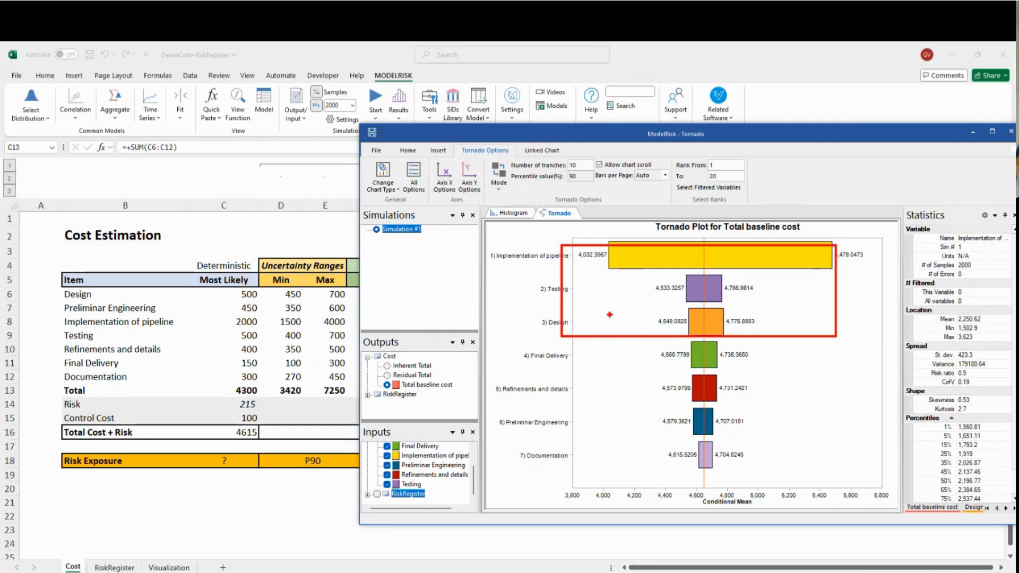
pyautogui.moveTo(609, 323); pyautogui.dragTo(607, 341)
pyautogui.moveTo(598, 314); pyautogui.dragTo(622, 321)
pyautogui.press('Escape')
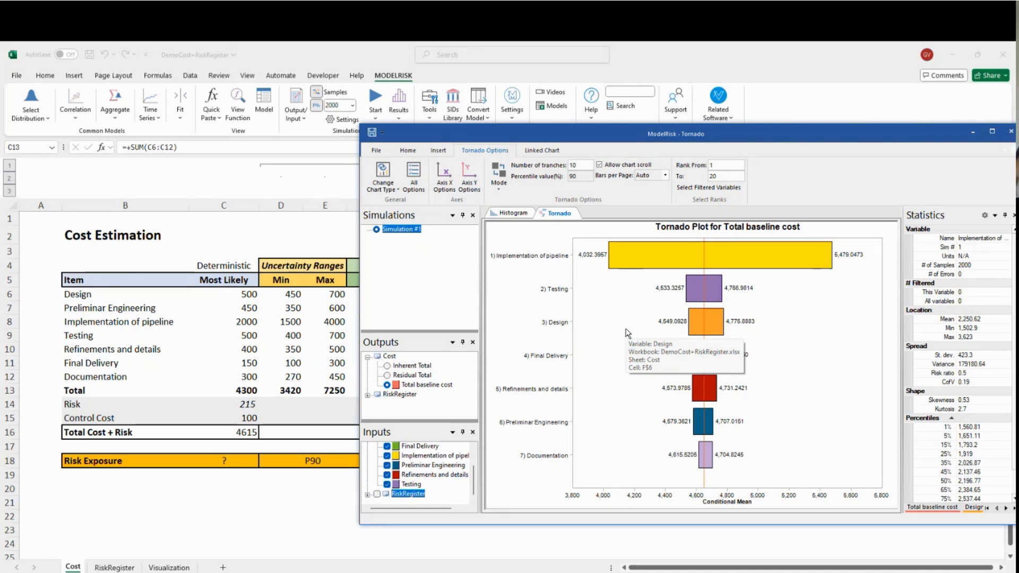
# Step: Return to the Total baseline cost histogram, close the results window, and highlight the Uncertainty Only column from header to Total
pyautogui.click(517, 213)
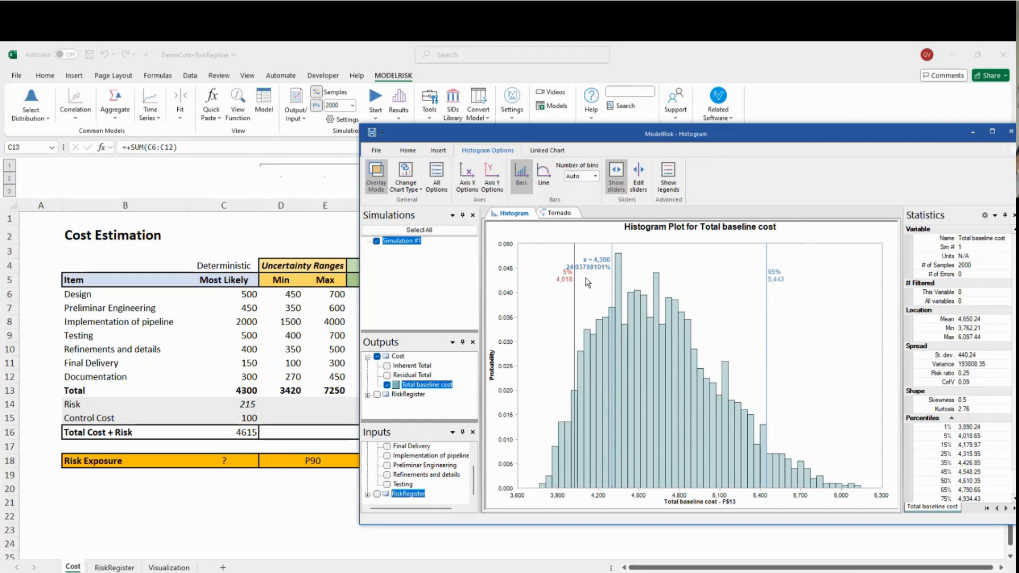
pyautogui.click(1011, 131)
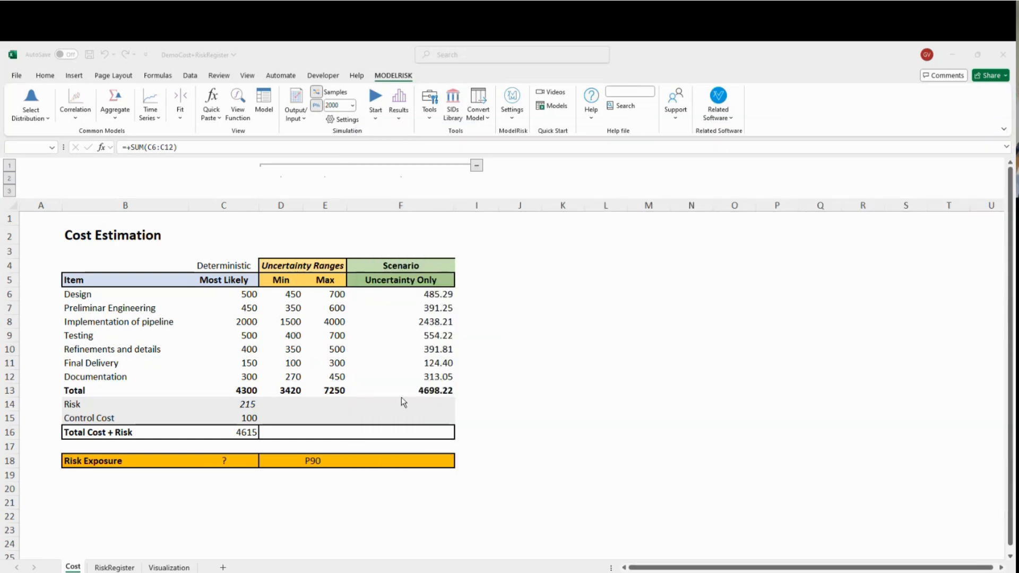
pyautogui.moveTo(349, 278); pyautogui.dragTo(410, 389)
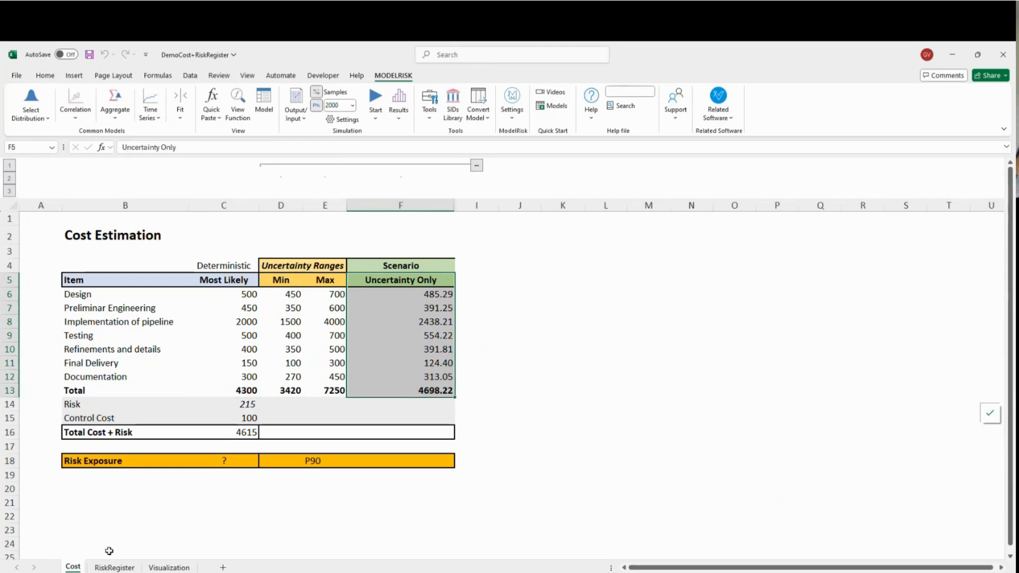
# Step: Go to the RiskRegister sheet and widen column B to fit the full risk names
pyautogui.click(114, 567)
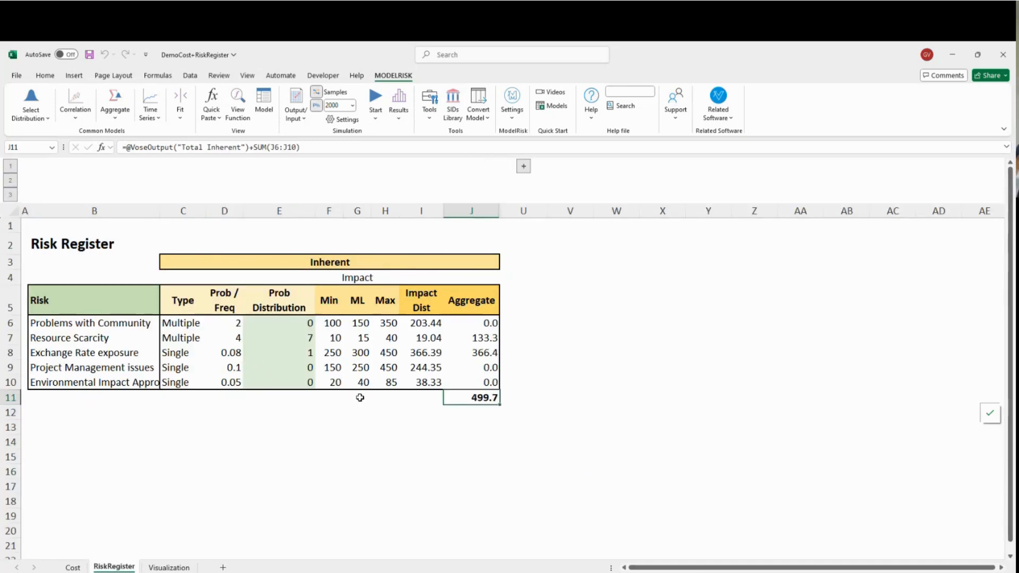
pyautogui.click(186, 409)
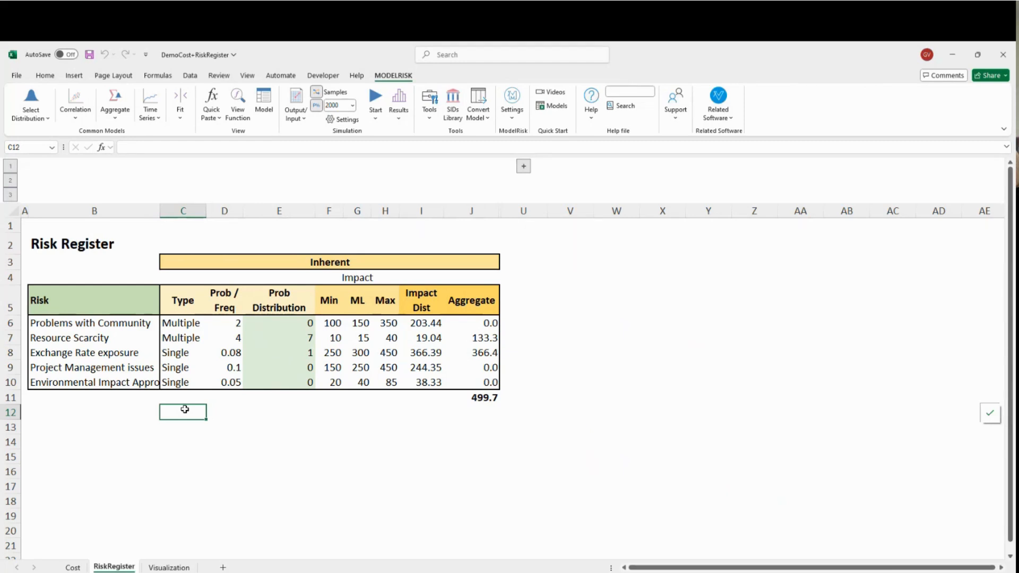
pyautogui.moveTo(159, 211); pyautogui.dragTo(196, 213)
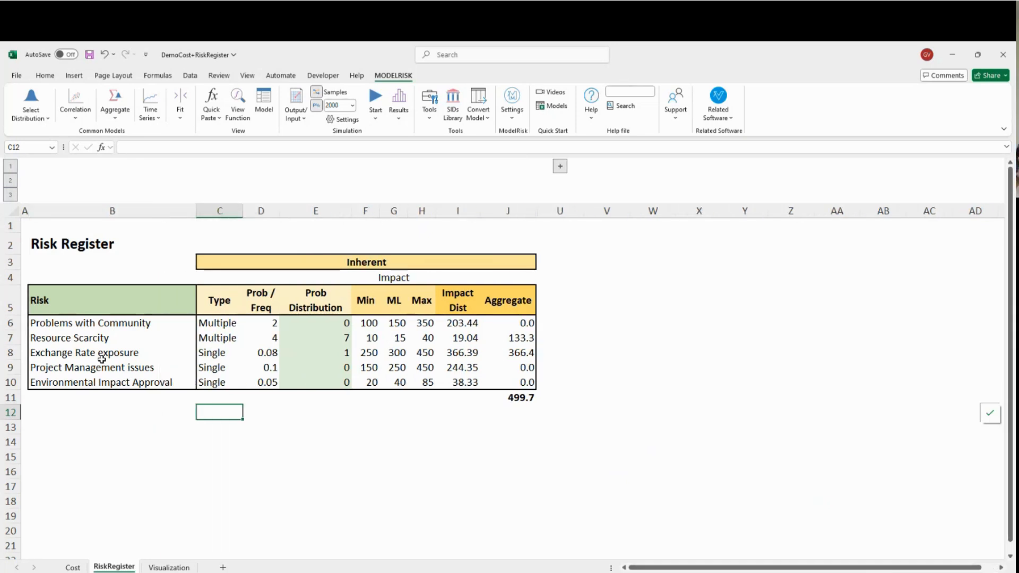
# Step: Highlight the Single and Multiple risk types and inspect the Prob Distribution formulas for Exchange Rate exposure and the two Multiple risks
pyautogui.click(218, 353)
pyautogui.moveTo(218, 353); pyautogui.dragTo(220, 384)
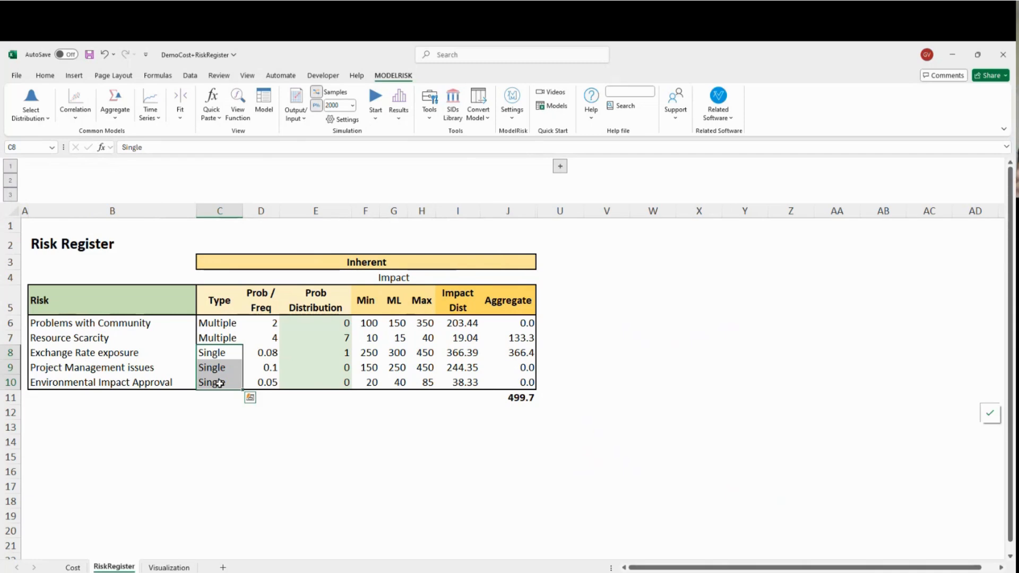
pyautogui.moveTo(218, 325); pyautogui.dragTo(221, 348)
pyautogui.click(312, 354)
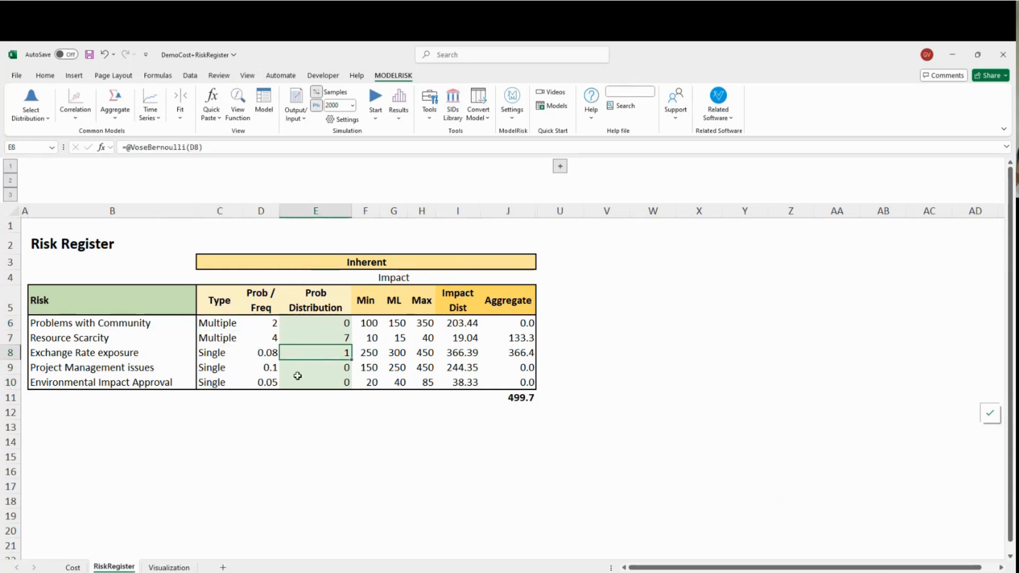
pyautogui.click(305, 325)
pyautogui.click(299, 337)
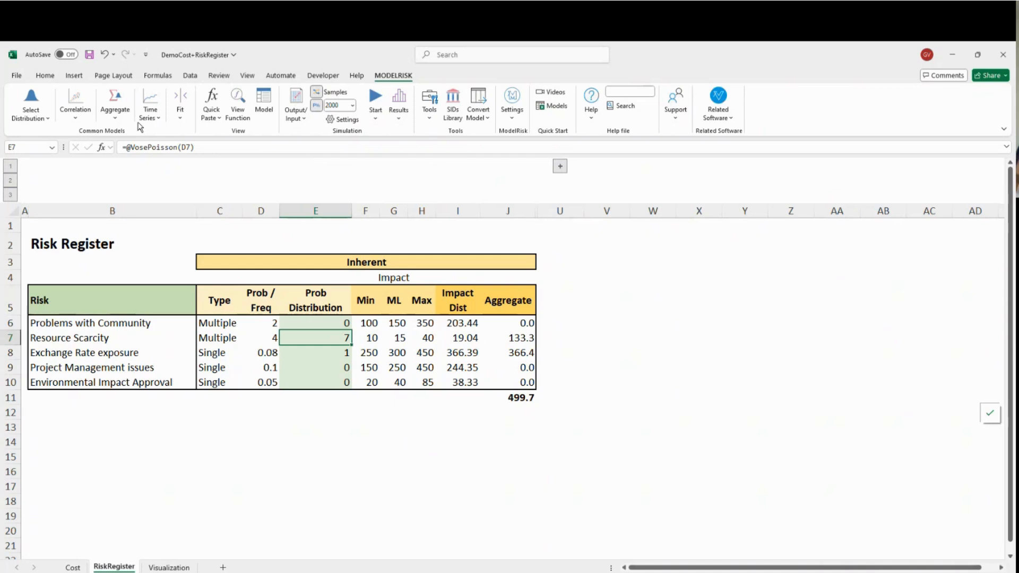
# Step: View the Poisson distribution for Resource Scarcity, link its boxed frequency to the plot, mark the center and both tails, and clear the marks
pyautogui.click(237, 101)
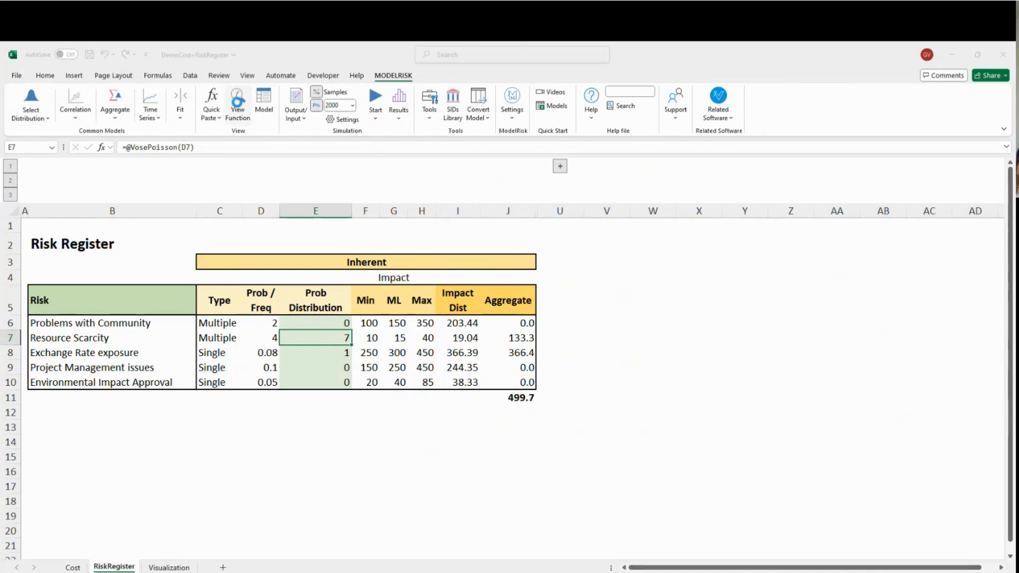
pyautogui.moveTo(503, 171); pyautogui.dragTo(601, 201)
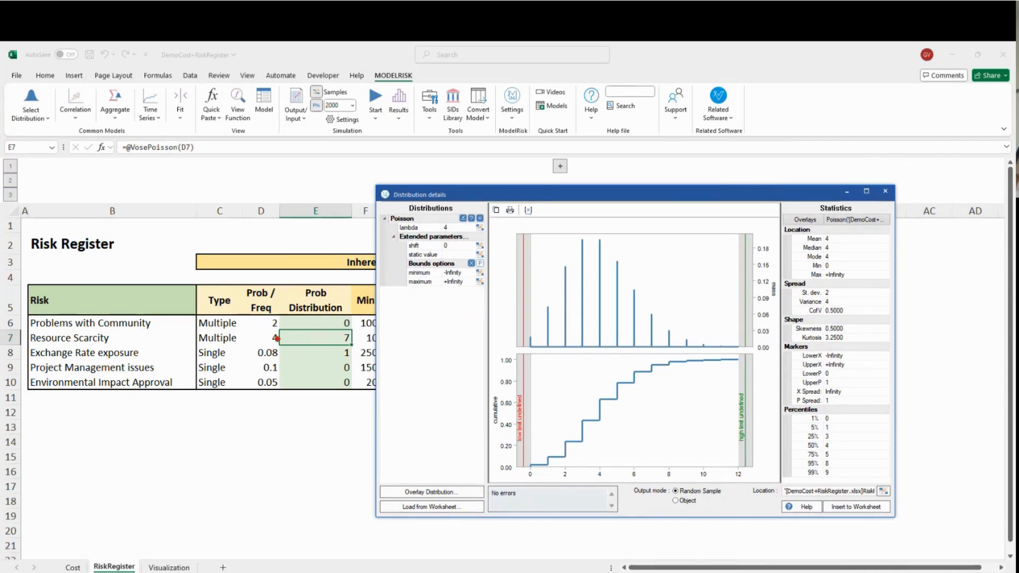
pyautogui.moveTo(263, 331)
pyautogui.mouseDown()
pyautogui.moveTo(286, 348)
pyautogui.moveTo(542, 338)
pyautogui.mouseUp()
pyautogui.moveTo(598, 472)
pyautogui.mouseDown()
pyautogui.moveTo(584, 348)
pyautogui.moveTo(597, 345)
pyautogui.mouseUp()
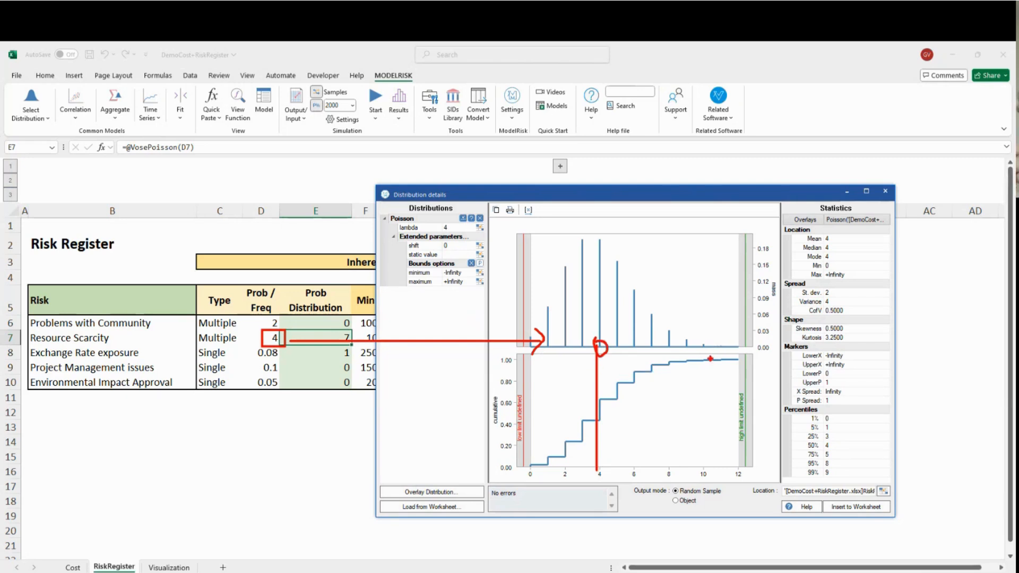
pyautogui.moveTo(722, 351); pyautogui.dragTo(712, 342)
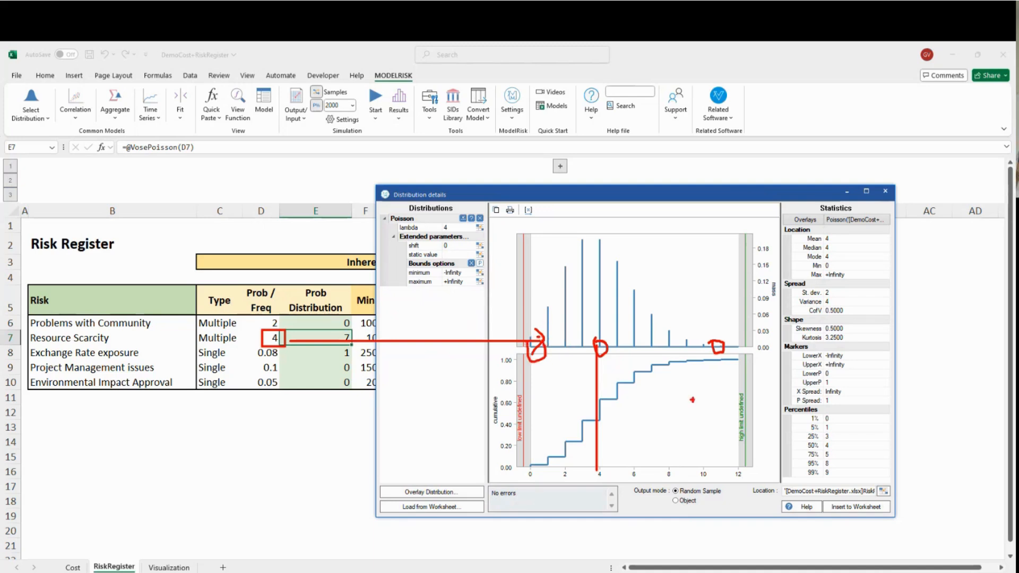
pyautogui.press('Escape')
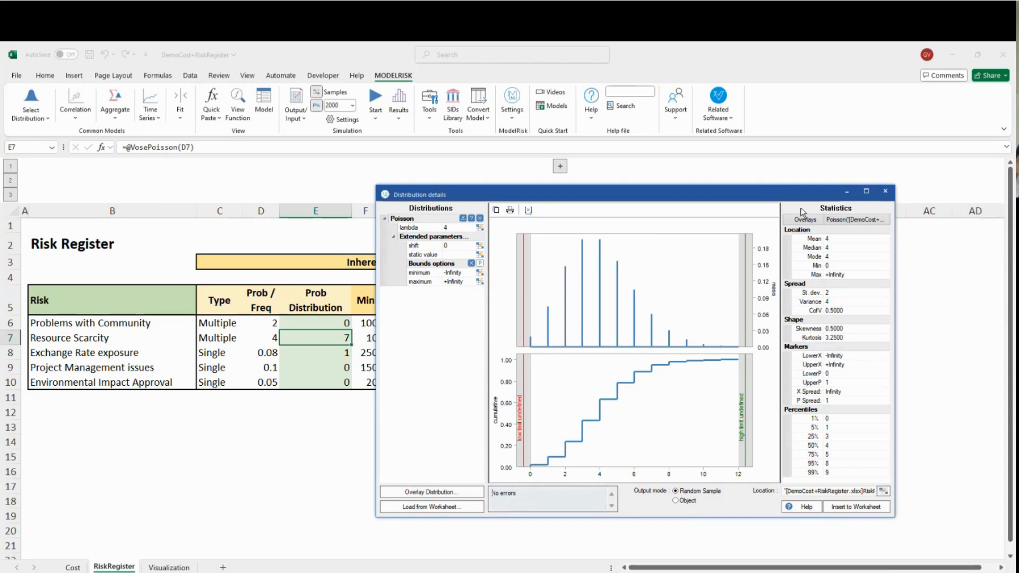
# Step: Close the distribution details and inspect the Prob Distribution formulas of the three Single risks
pyautogui.click(885, 191)
pyautogui.click(298, 353)
pyautogui.click(305, 371)
pyautogui.click(309, 382)
pyautogui.click(319, 353)
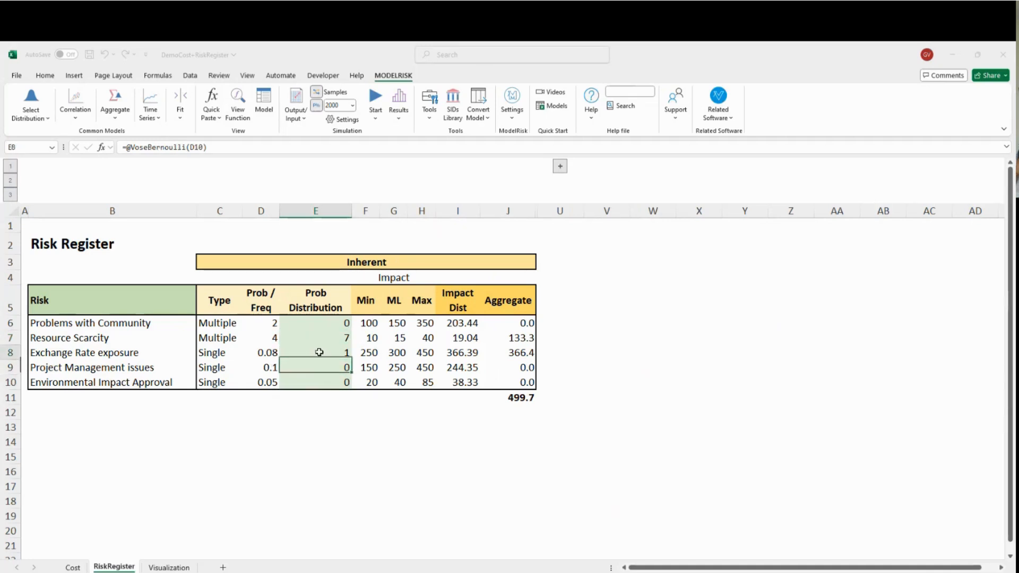
pyautogui.click(319, 379)
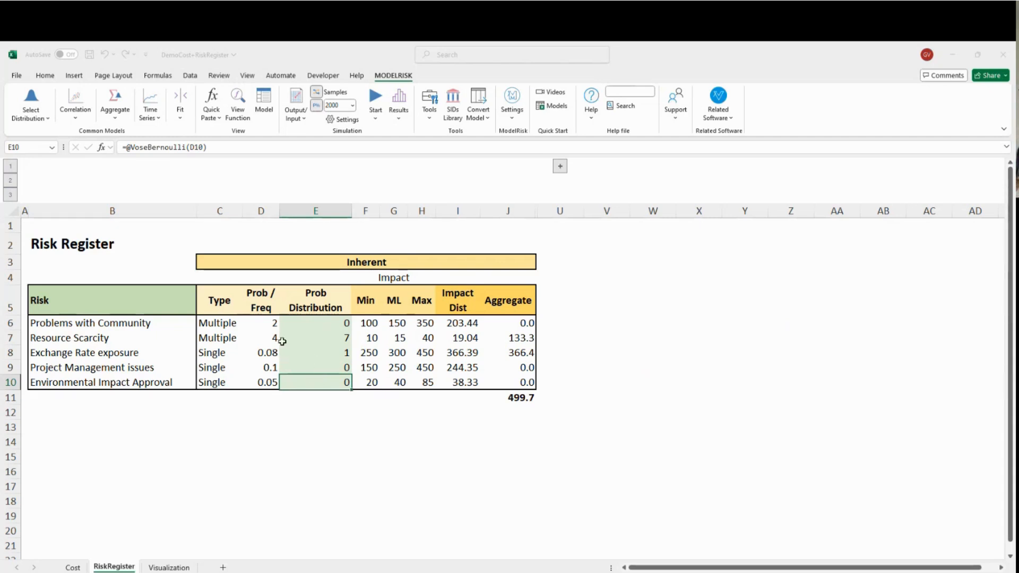
# Step: Highlight the Resource Scarcity row and its Min, ML and Max impacts, and inspect its Impact Dist formula
pyautogui.moveTo(80, 338); pyautogui.dragTo(518, 341)
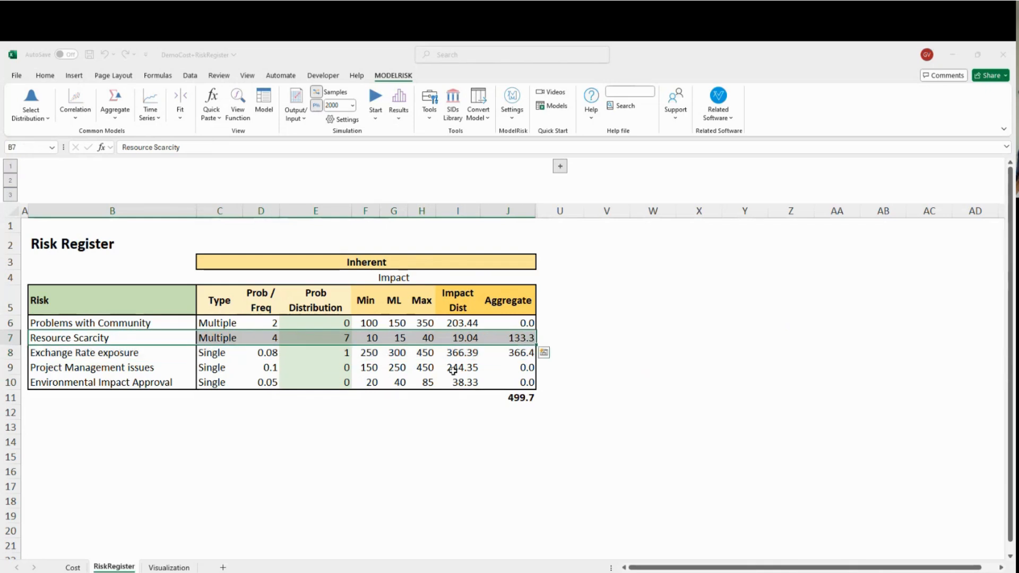
pyautogui.click(393, 412)
pyautogui.moveTo(373, 342); pyautogui.dragTo(425, 343)
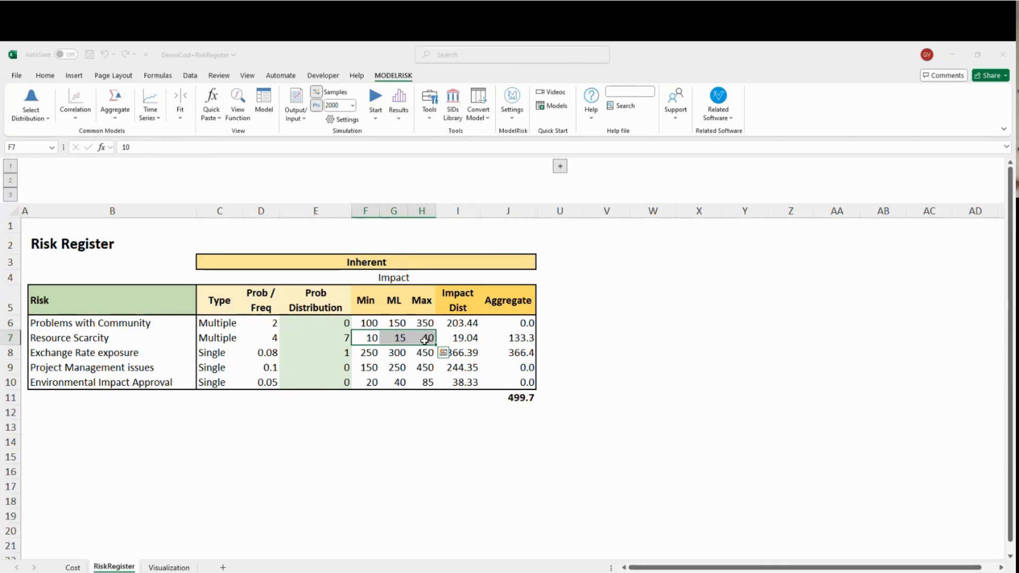
pyautogui.click(461, 339)
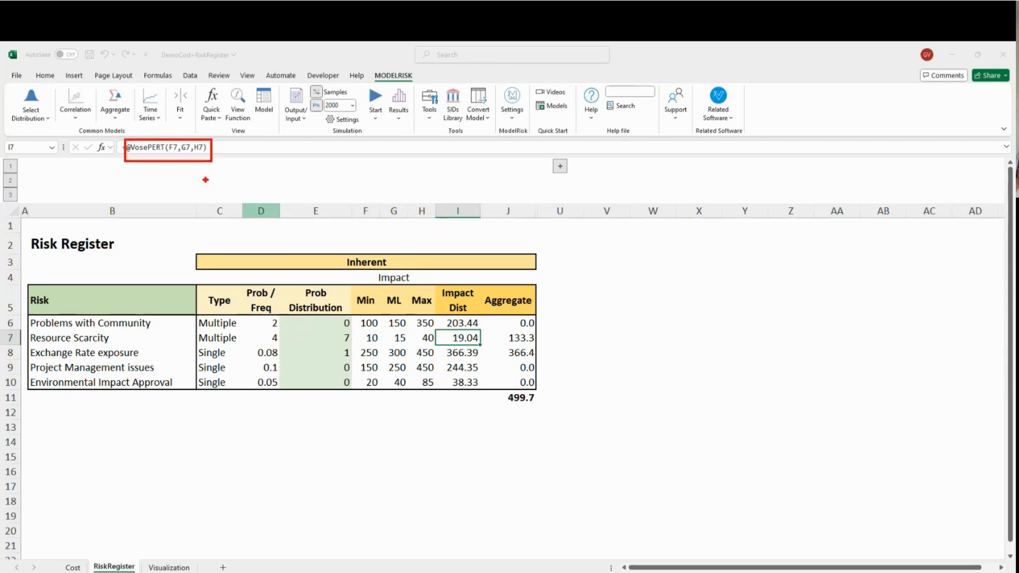
# Step: Recalculate the risk register repeatedly with the Impact Dist cells of all five risks highlighted to show new random samples
pyautogui.click(410, 421)
pyautogui.press('F9')
pyautogui.press('F9')
pyautogui.moveTo(462, 324); pyautogui.dragTo(469, 382)
pyautogui.press('F9')
pyautogui.press('F9')
pyautogui.press('F9')
pyautogui.press('F9')
pyautogui.press('F9')
pyautogui.press('F9')
pyautogui.press('F9')
pyautogui.press('F9')
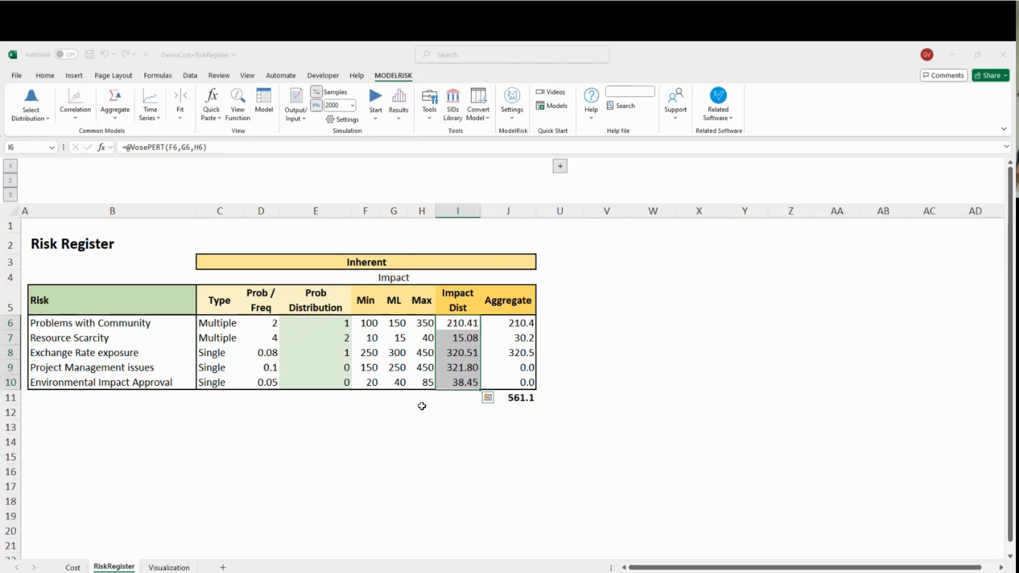
pyautogui.press('F9')
pyautogui.press('F9')
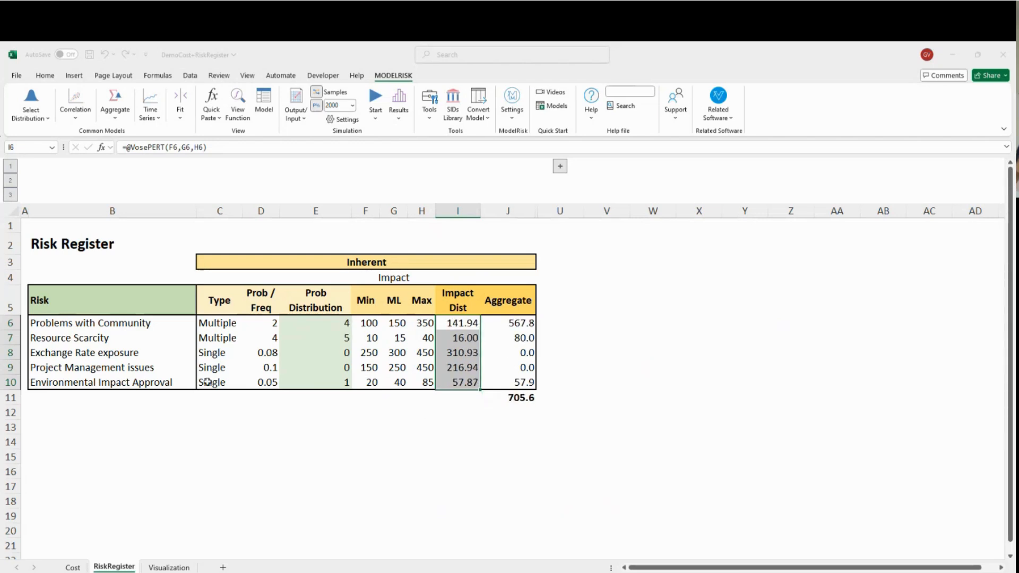
# Step: Trace the Environmental Impact Approval row from Prob Distribution through Impact Dist to its Aggregate formula, leaving the formula unedited
pyautogui.click(71, 384)
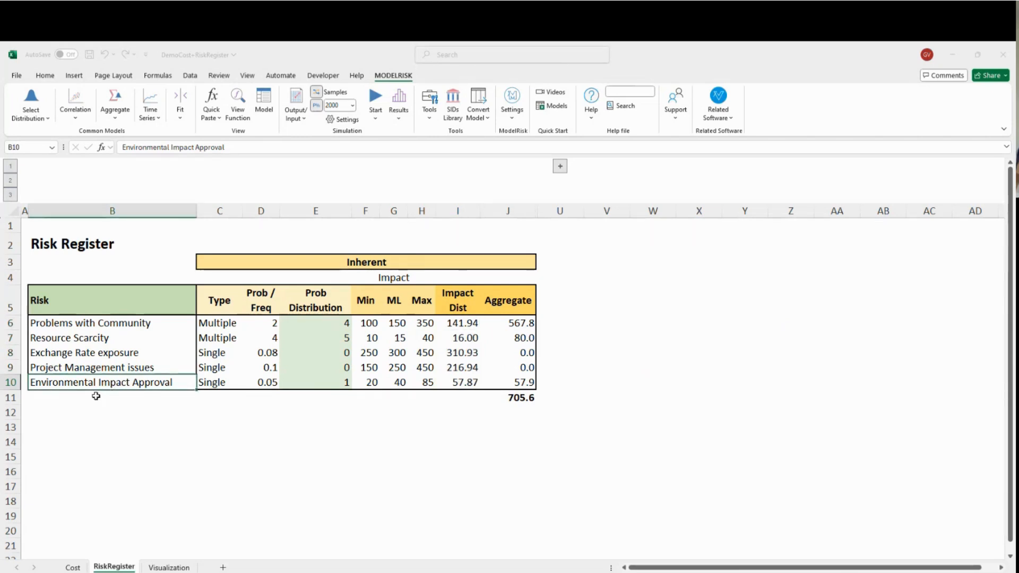
pyautogui.click(326, 384)
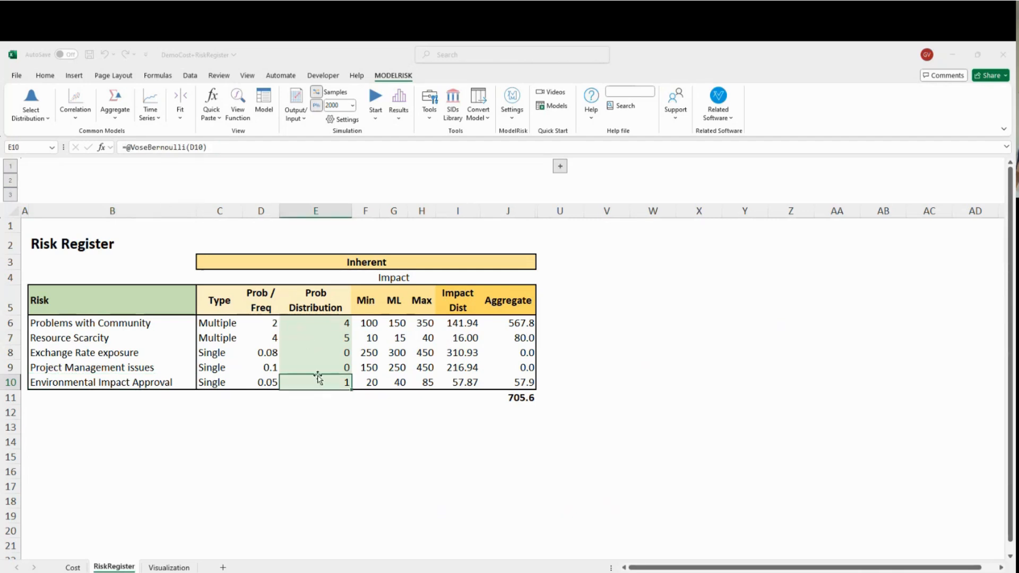
pyautogui.click(338, 402)
pyautogui.click(329, 380)
pyautogui.click(462, 383)
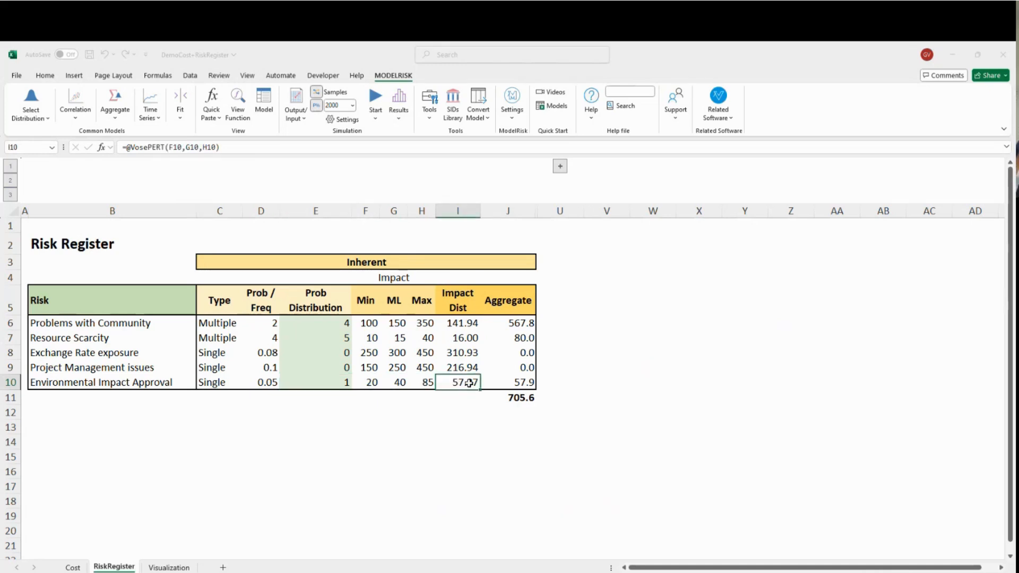
pyautogui.click(506, 383)
pyautogui.doubleClick(507, 382)
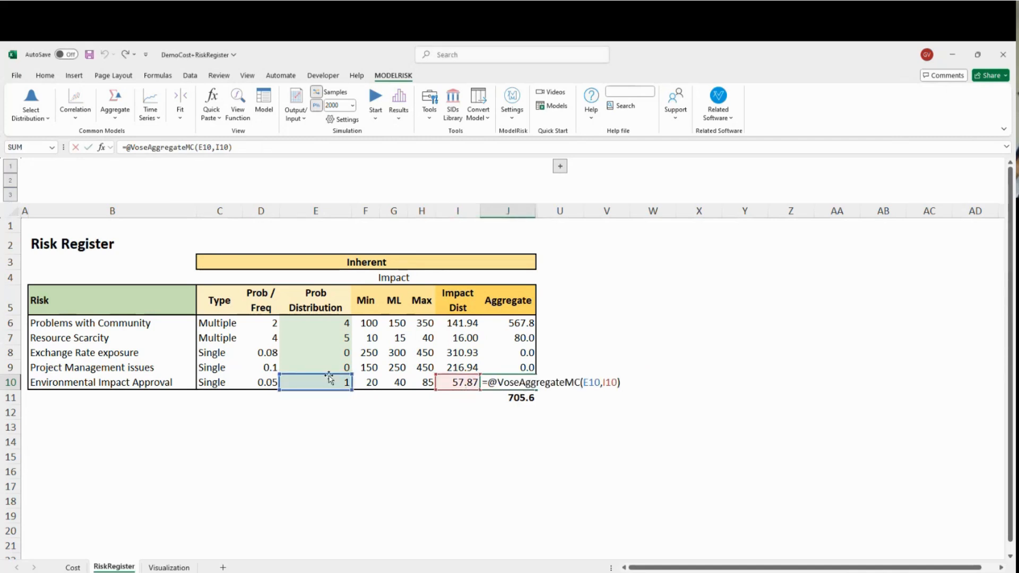
pyautogui.press('Escape')
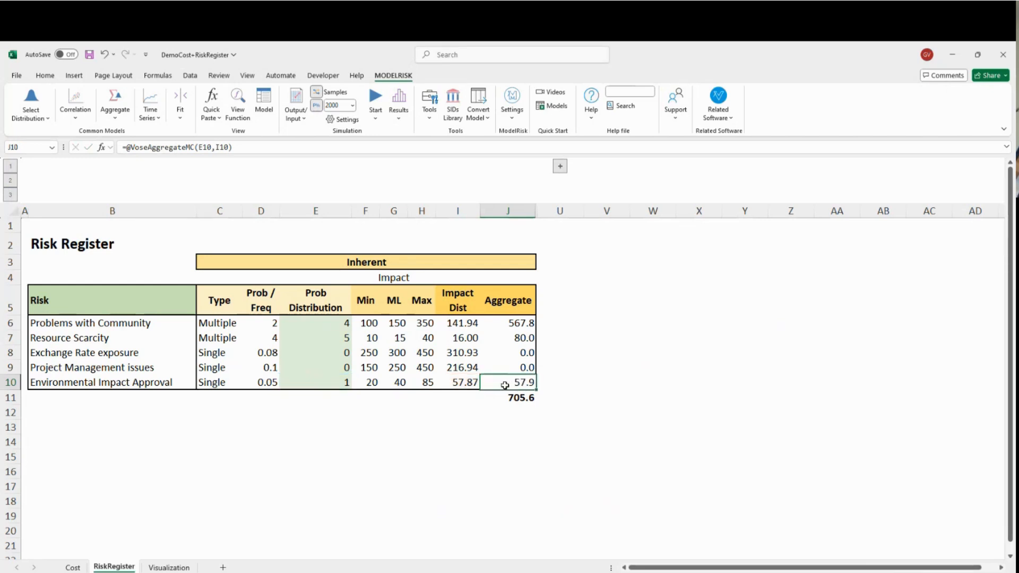
# Step: Trace how Resource Scarcity's Aggregate combines its Prob Distribution, the Min, ML and Max impacts, and Impact Dist
pyautogui.click(510, 338)
pyautogui.click(304, 338)
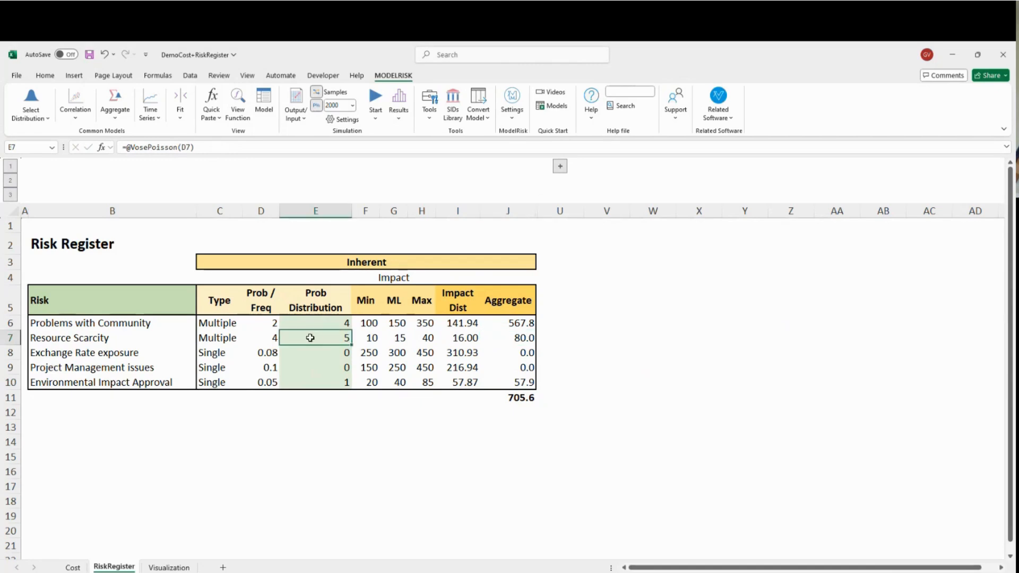
pyautogui.click(450, 342)
pyautogui.moveTo(379, 339); pyautogui.dragTo(421, 340)
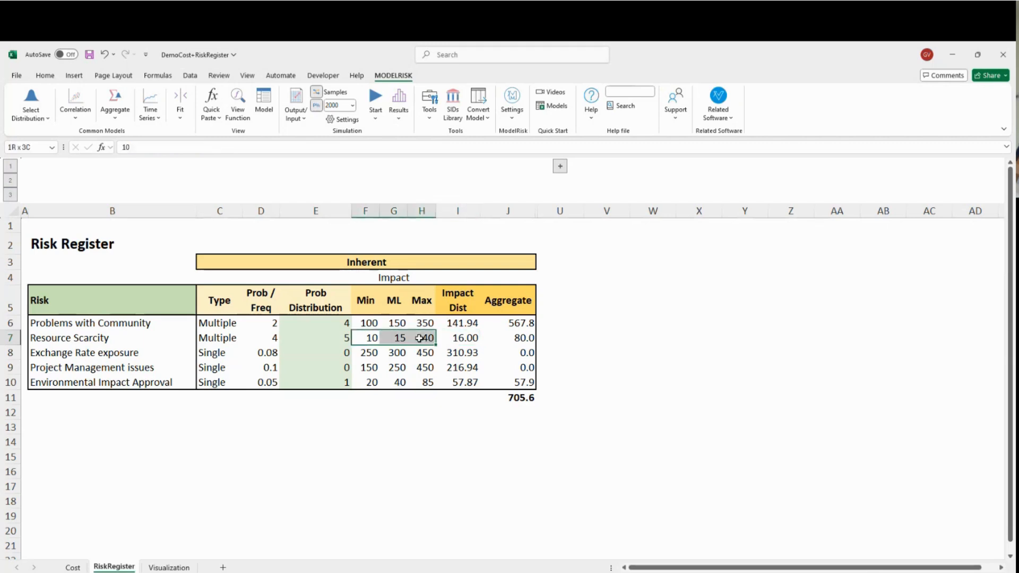
pyautogui.click(371, 341)
pyautogui.click(401, 342)
pyautogui.click(417, 342)
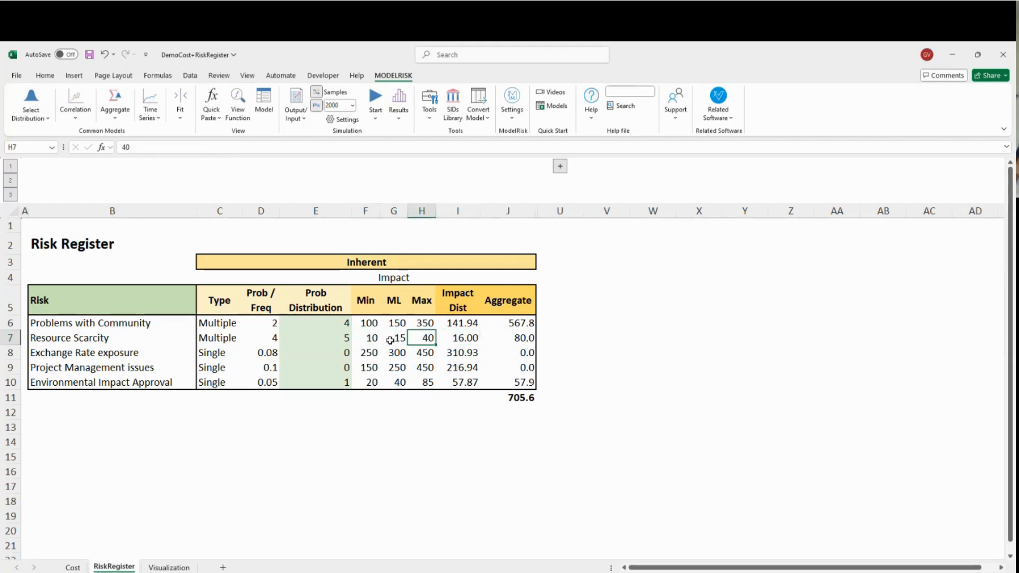
pyautogui.click(460, 339)
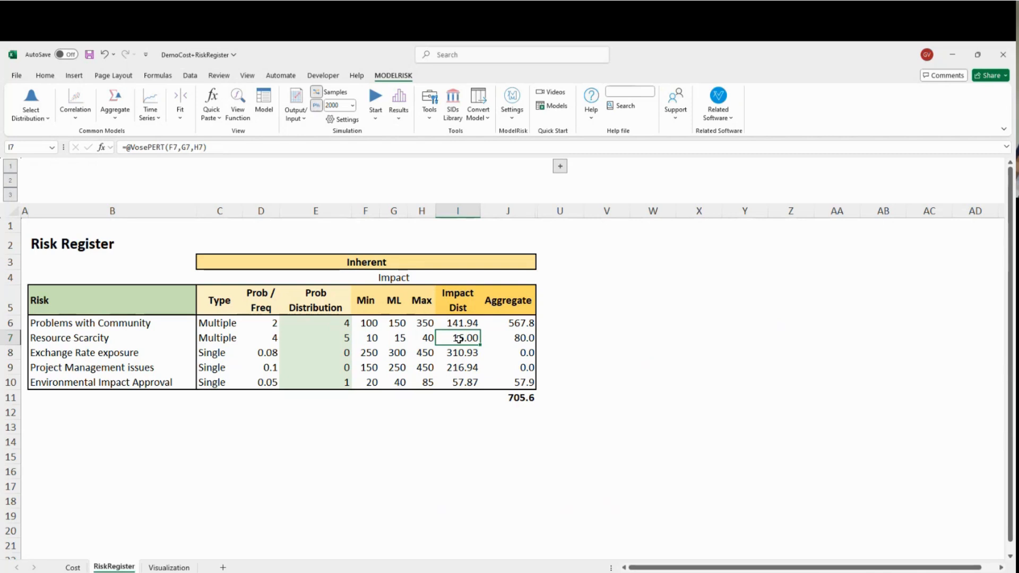
pyautogui.click(338, 341)
pyautogui.click(507, 339)
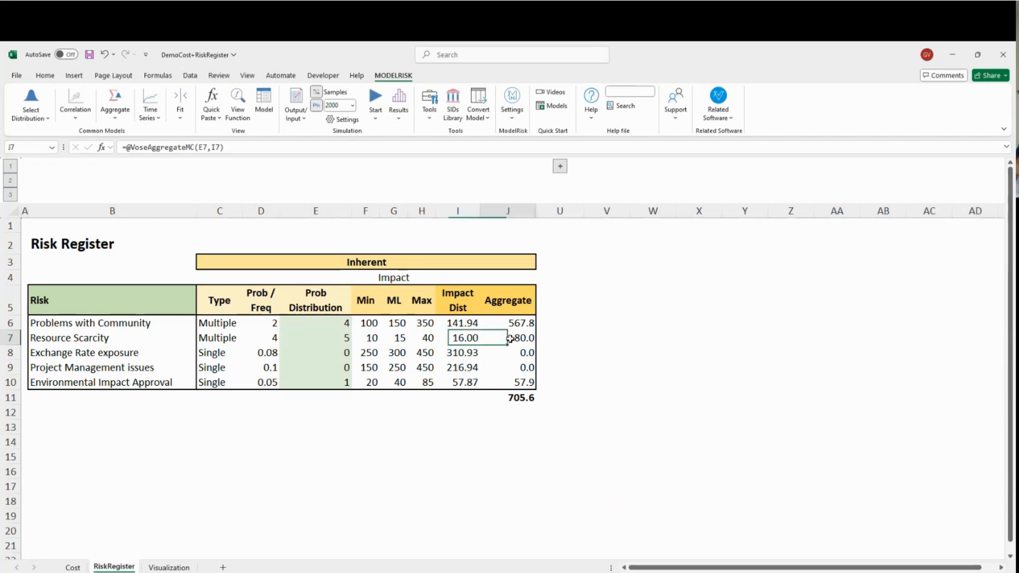
# Step: Recalculate the sheet several times to compare Resource Scarcity's Aggregate samples, and move the selection below the aggregate total
pyautogui.press('F9')
pyautogui.press('F9')
pyautogui.press('F9')
pyautogui.press('F9')
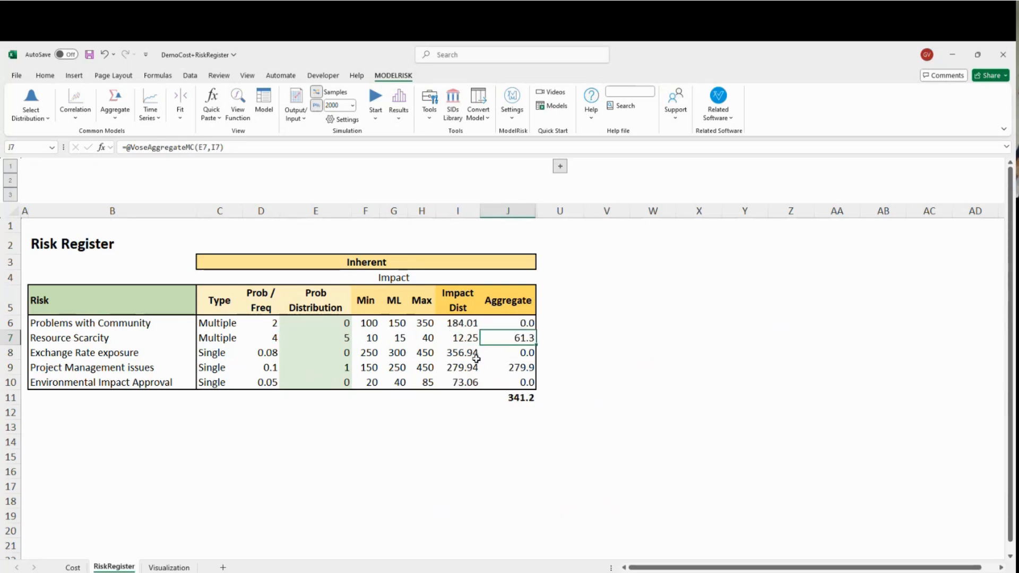
pyautogui.click(393, 456)
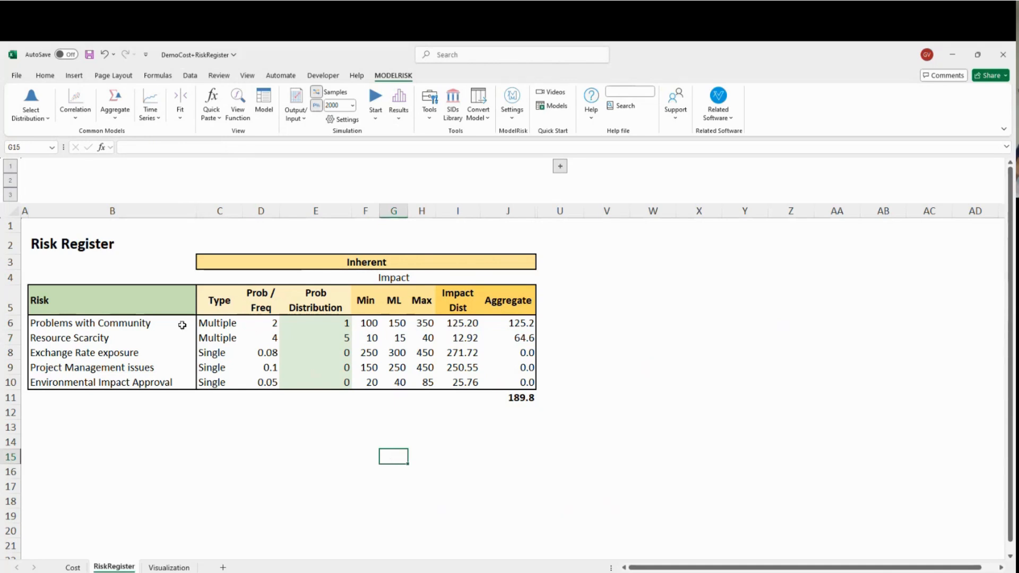
pyautogui.click(467, 424)
pyautogui.click(510, 413)
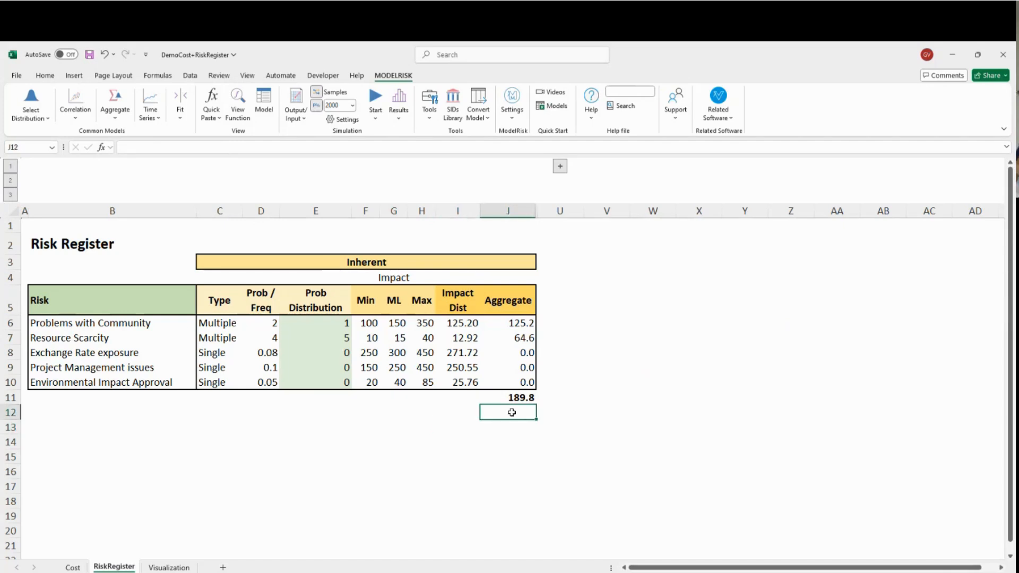
# Step: Extend the Inherent header above the risk table to read "Inherent Risks"
pyautogui.click(335, 264)
pyautogui.press('F2')
pyautogui.write('Risks')
pyautogui.press('Return')
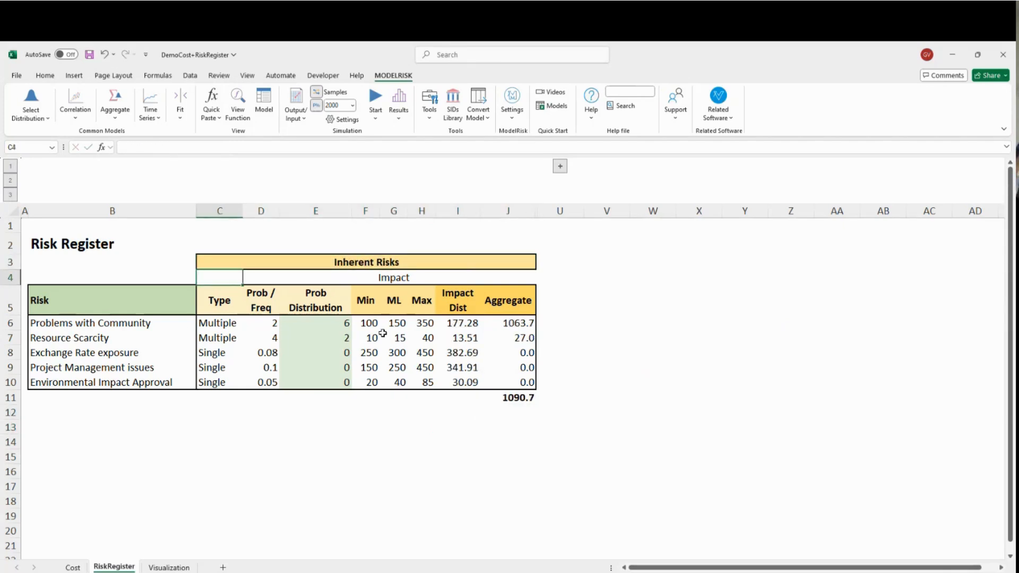
# Step: Examine the formula behind the inherent Aggregate total and the five risk rows from Type through Aggregate
pyautogui.click(527, 426)
pyautogui.click(523, 399)
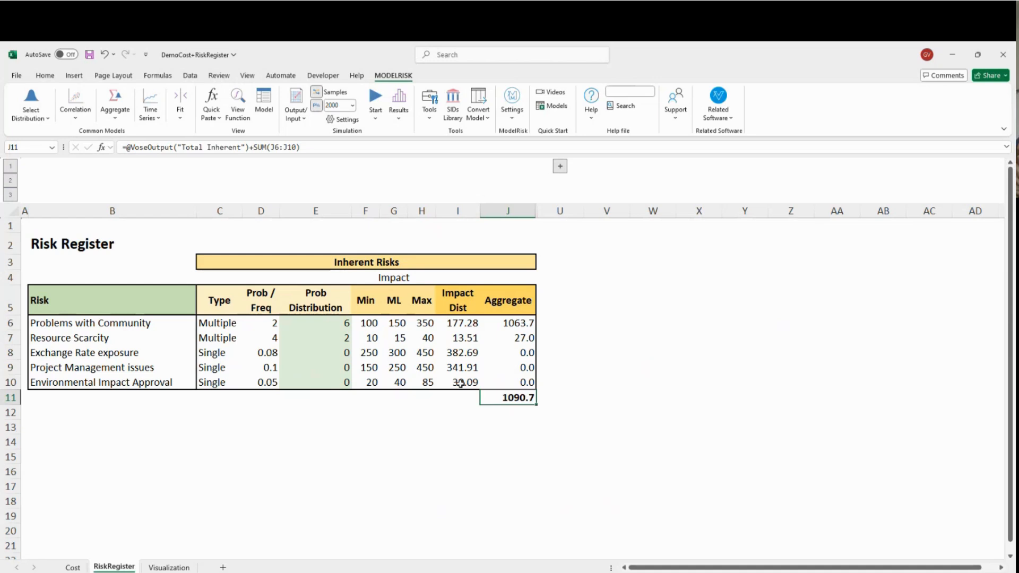
pyautogui.moveTo(231, 322); pyautogui.dragTo(509, 383)
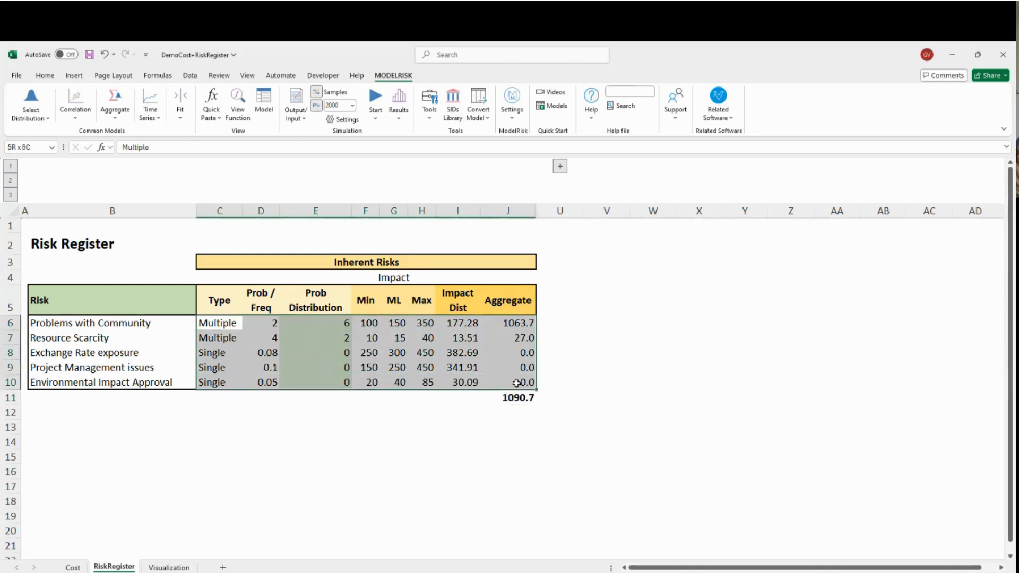
pyautogui.click(486, 429)
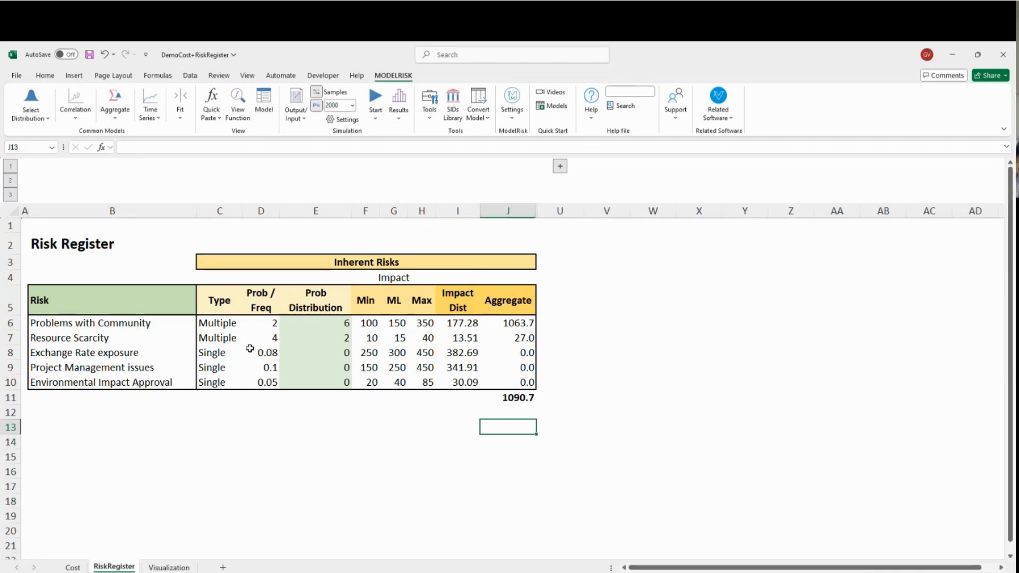
pyautogui.click(521, 398)
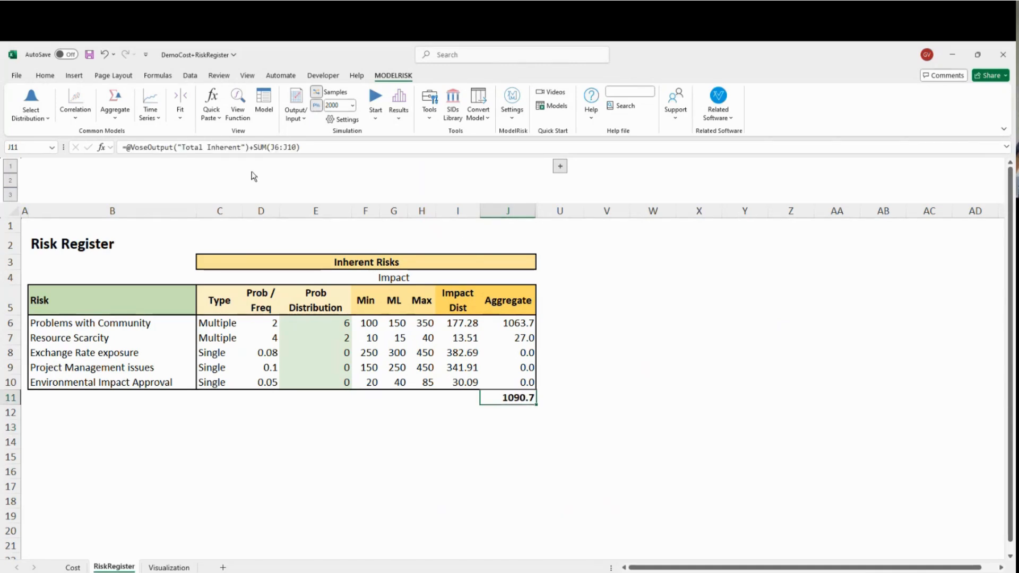
# Step: Recalculate the risk register repeatedly to compare samples of the Total Inherent output below the Aggregate column
pyautogui.click(524, 427)
pyautogui.click(512, 397)
pyautogui.press('F9')
pyautogui.press('F9')
pyautogui.press('F9')
pyautogui.press('F9')
pyautogui.press('F9')
pyautogui.press('F9')
pyautogui.press('F9')
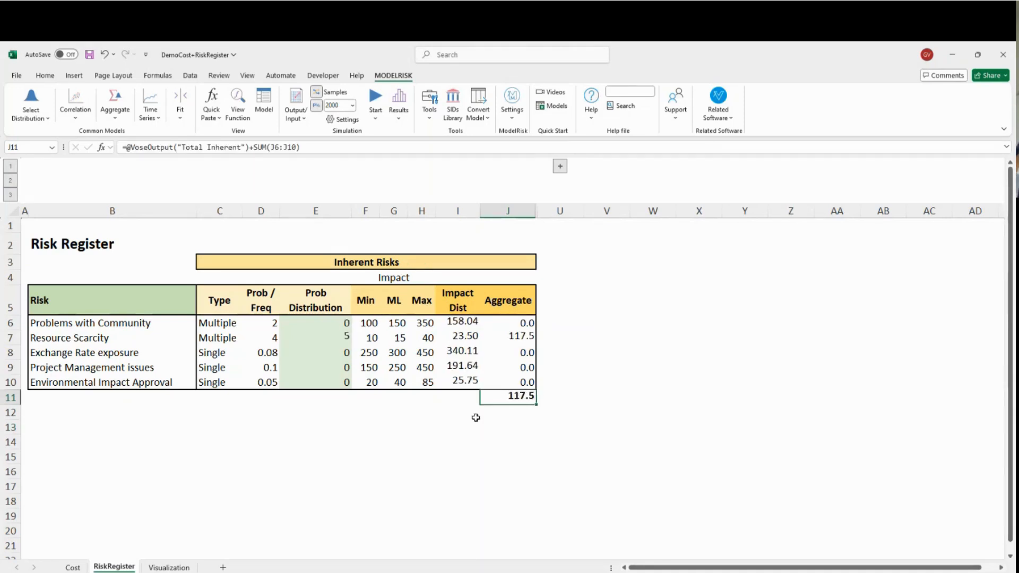
pyautogui.press('F9')
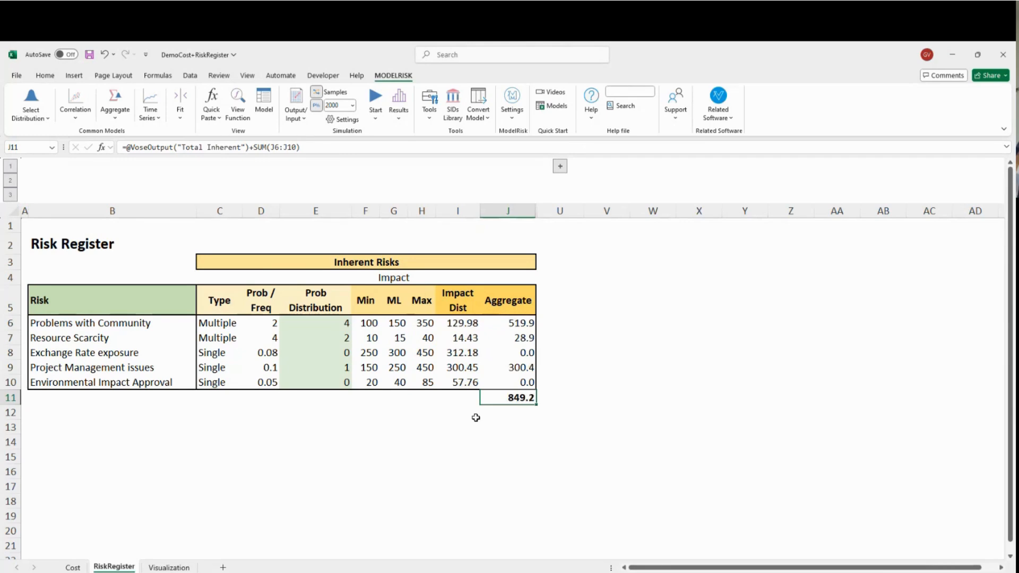
pyautogui.press('F9')
pyautogui.press('F9')
pyautogui.press('F9')
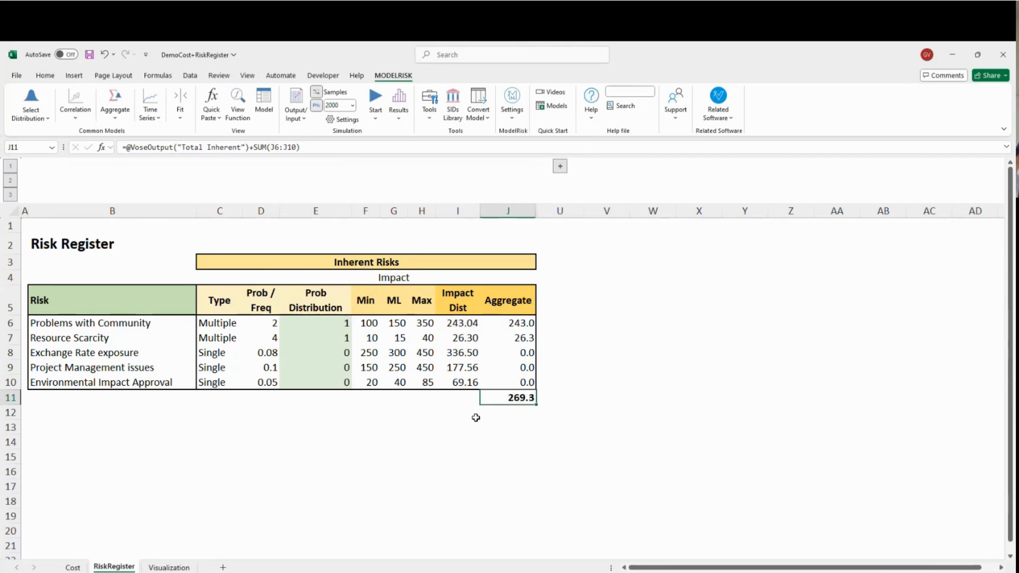
# Step: On the Cost sheet, expand the grouped columns to show the Inherent Risk and Residual Risk scenarios
pyautogui.click(73, 566)
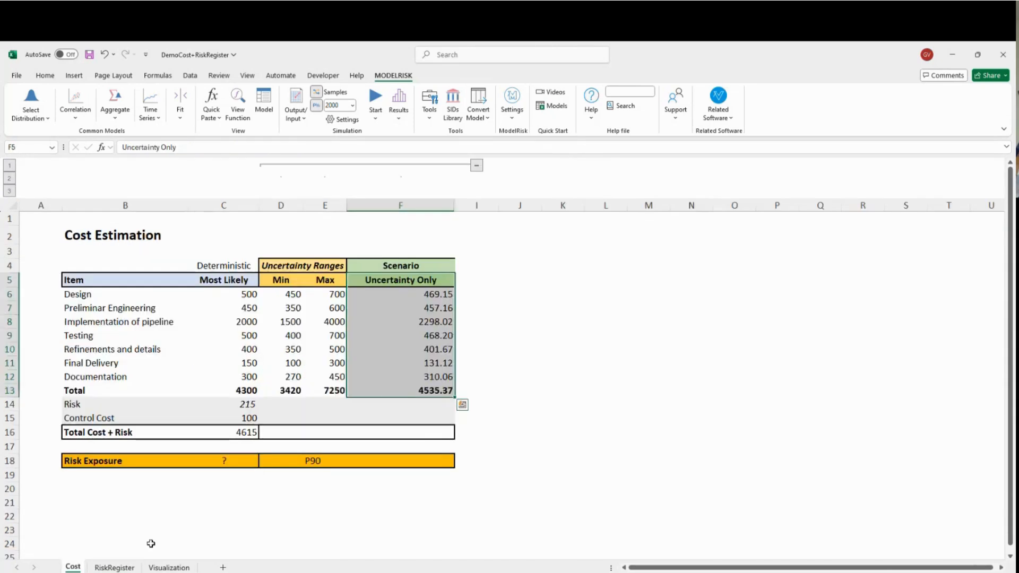
pyautogui.click(355, 518)
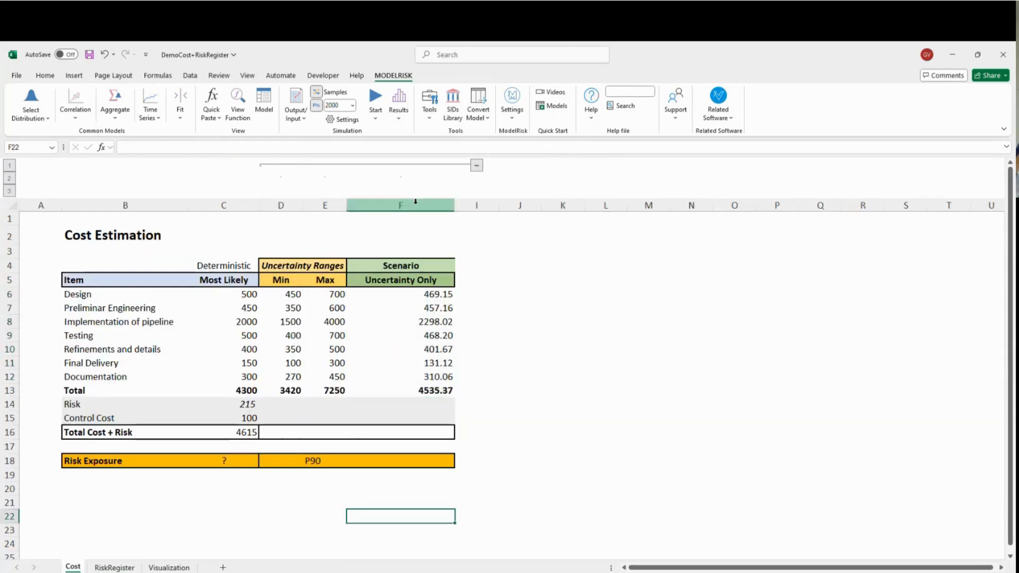
pyautogui.click(12, 193)
pyautogui.moveTo(480, 281); pyautogui.dragTo(477, 475)
pyautogui.click(515, 499)
# Step: Check which cells the Inherent Risk scenario's Total sums, leaving the formula unedited
pyautogui.click(495, 391)
pyautogui.doubleClick(494, 391)
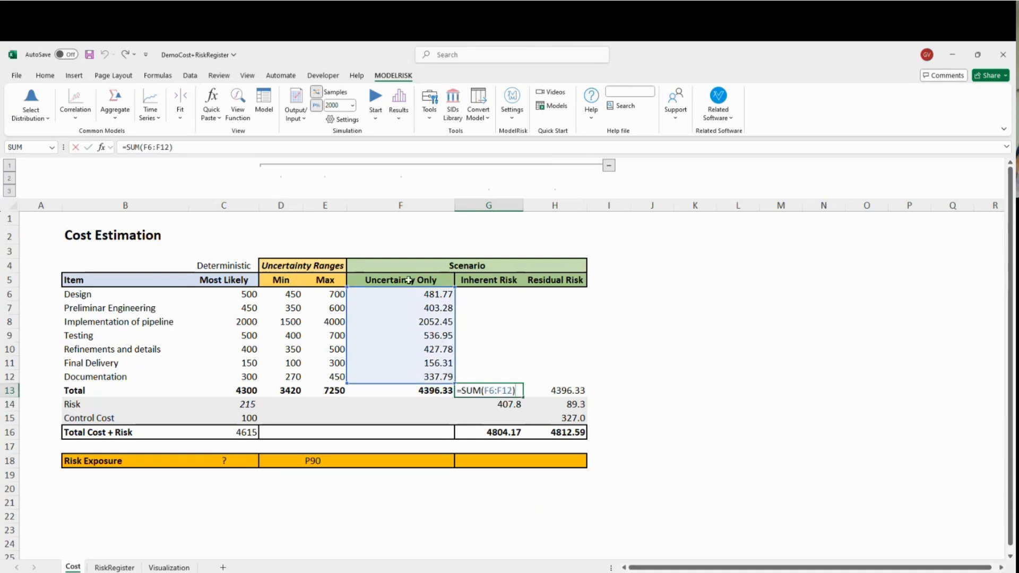
pyautogui.press('Escape')
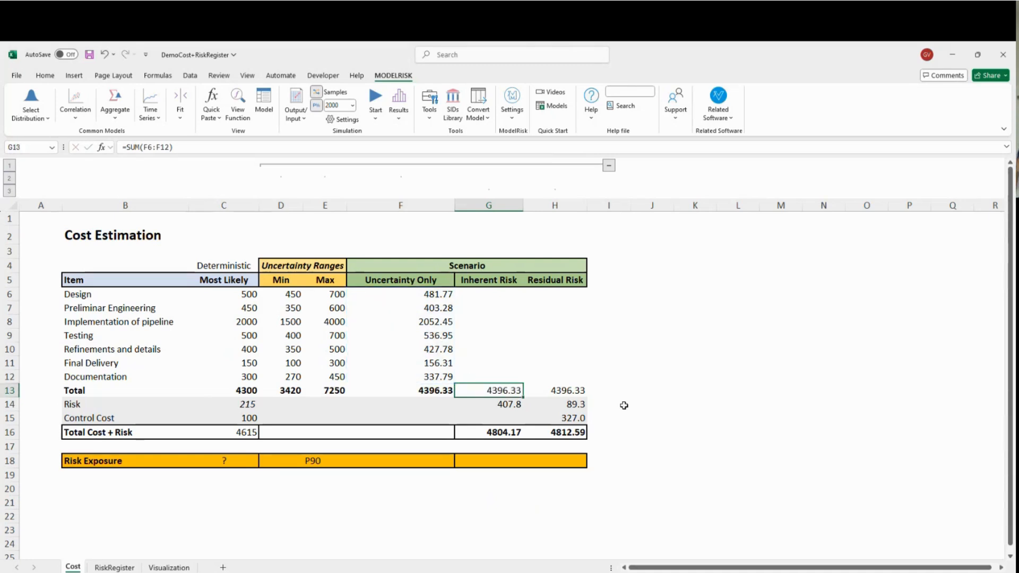
# Step: Check the Risk row's Inherent Risk link to the RiskRegister total, and recalculate several times to compare its samples
pyautogui.click(73, 409)
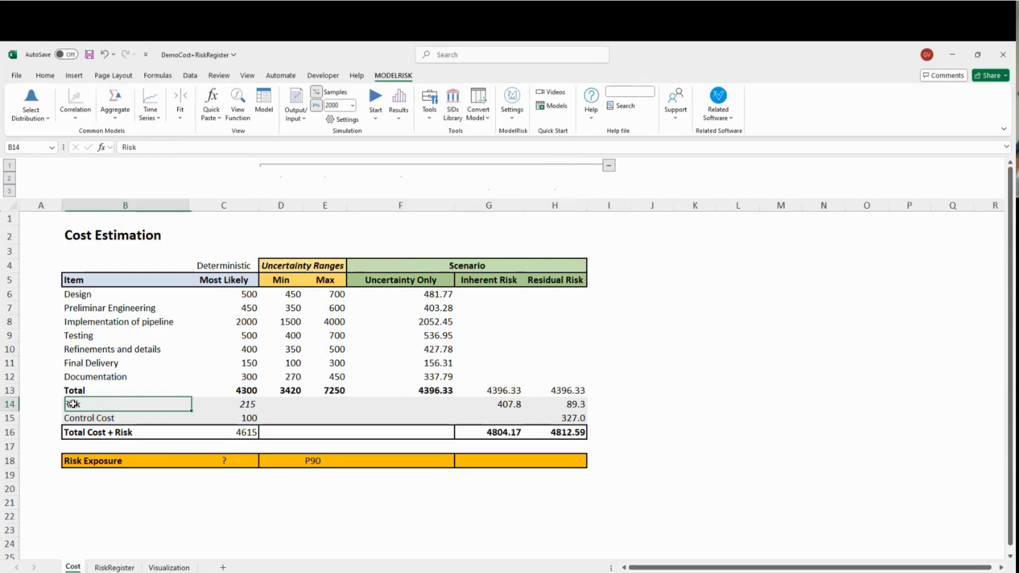
pyautogui.click(507, 405)
pyautogui.press('F9')
pyautogui.press('F9')
pyautogui.press('F9')
pyautogui.press('F9')
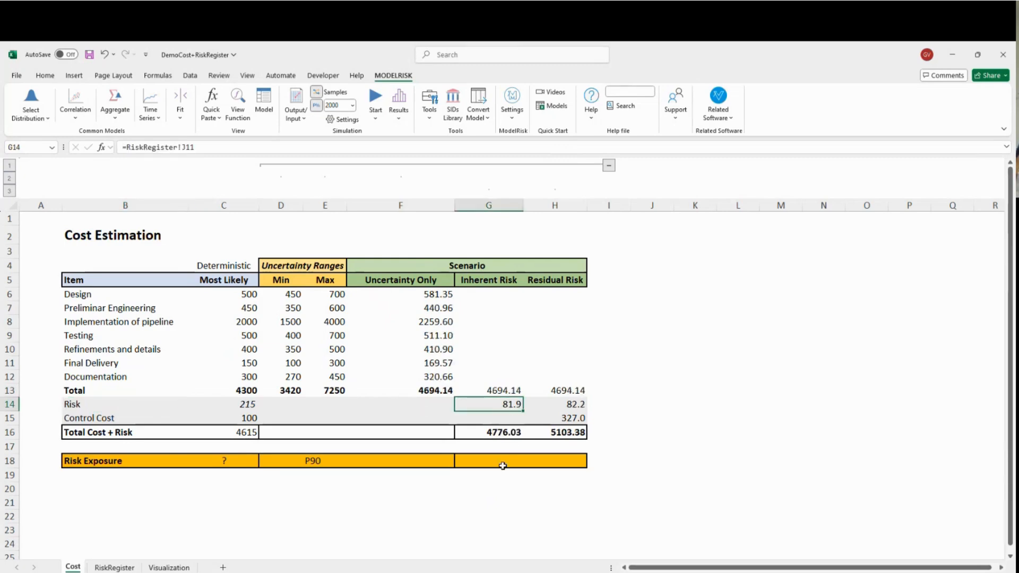
pyautogui.press('F9')
pyautogui.press('F9')
pyautogui.press('F9')
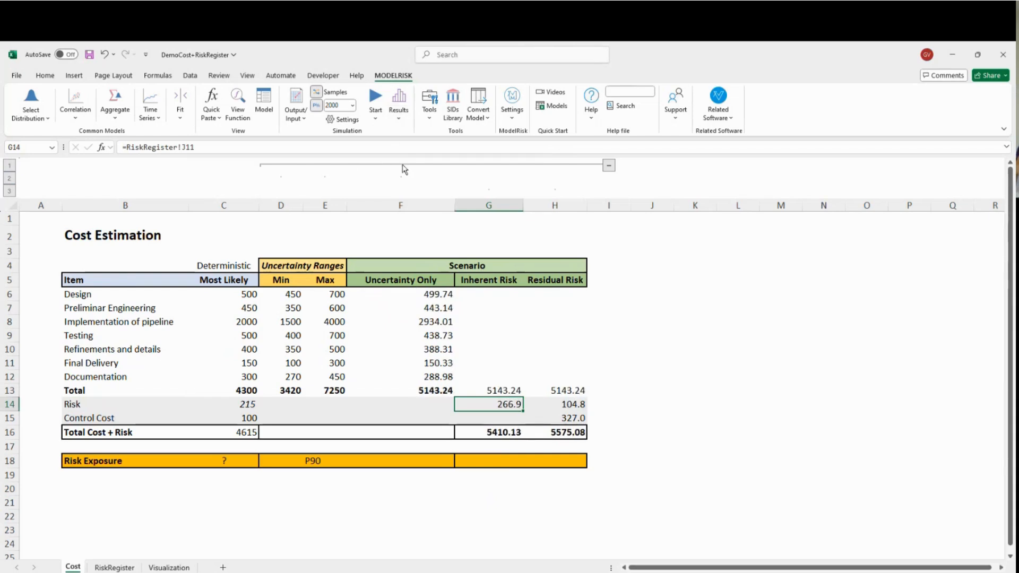
# Step: From the deterministic Total Cost + Risk, open the simulation results and overlay Inherent Total on the Total baseline cost histogram
pyautogui.click(249, 433)
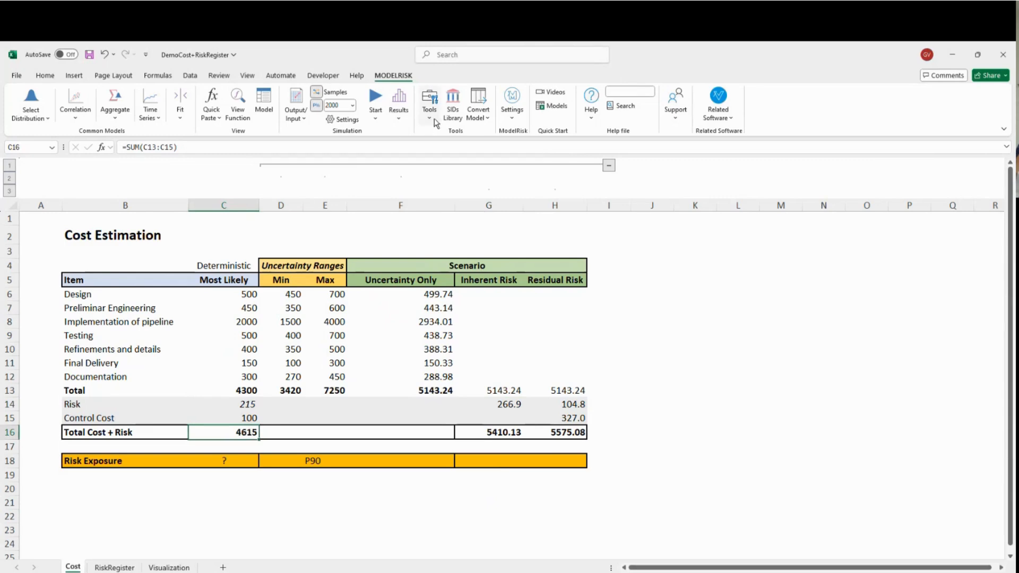
pyautogui.click(399, 98)
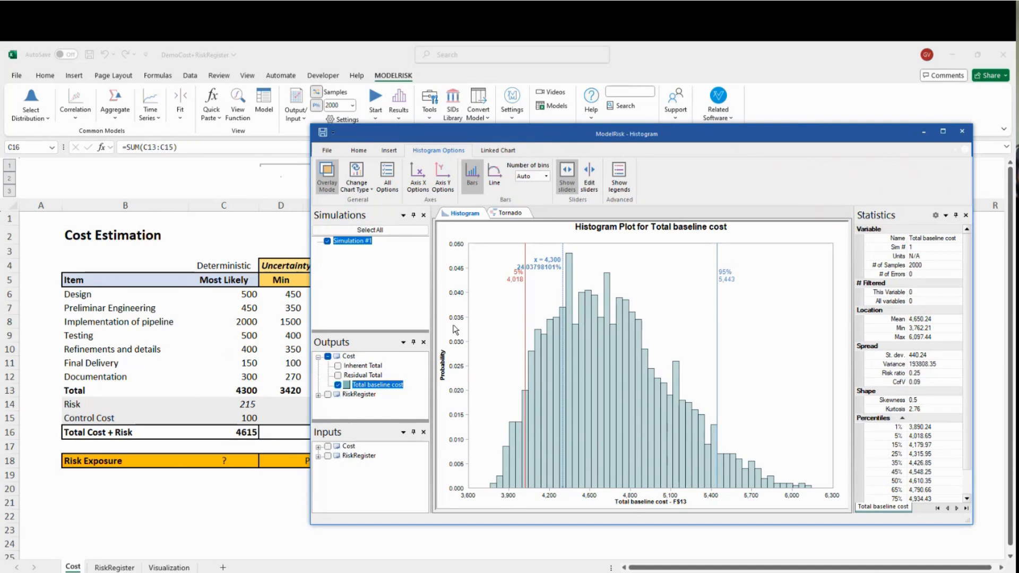
pyautogui.click(338, 366)
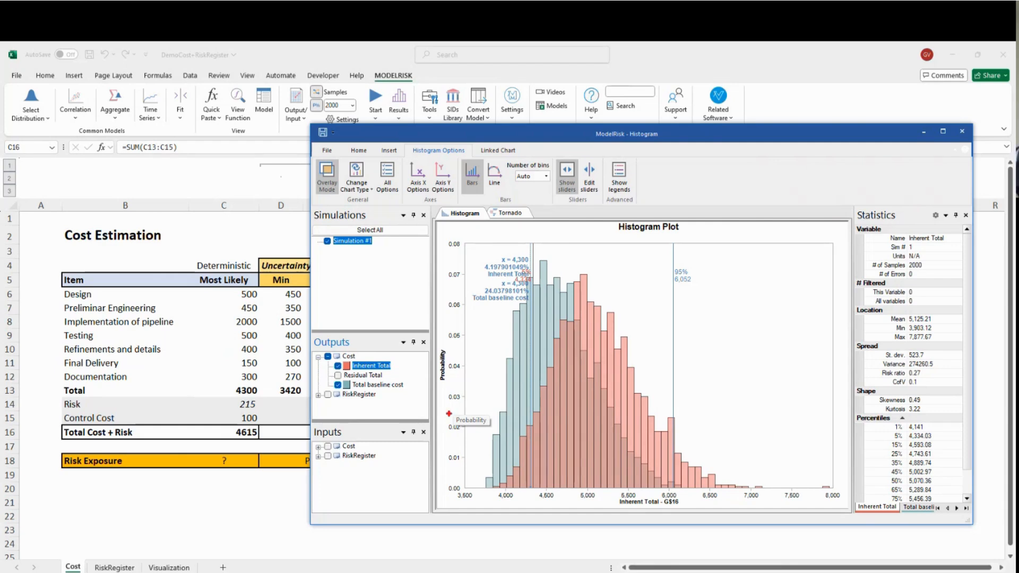
pyautogui.moveTo(509, 414)
pyautogui.mouseDown()
pyautogui.moveTo(523, 418)
pyautogui.moveTo(519, 428)
pyautogui.mouseUp()
pyautogui.moveTo(512, 369); pyautogui.dragTo(547, 362)
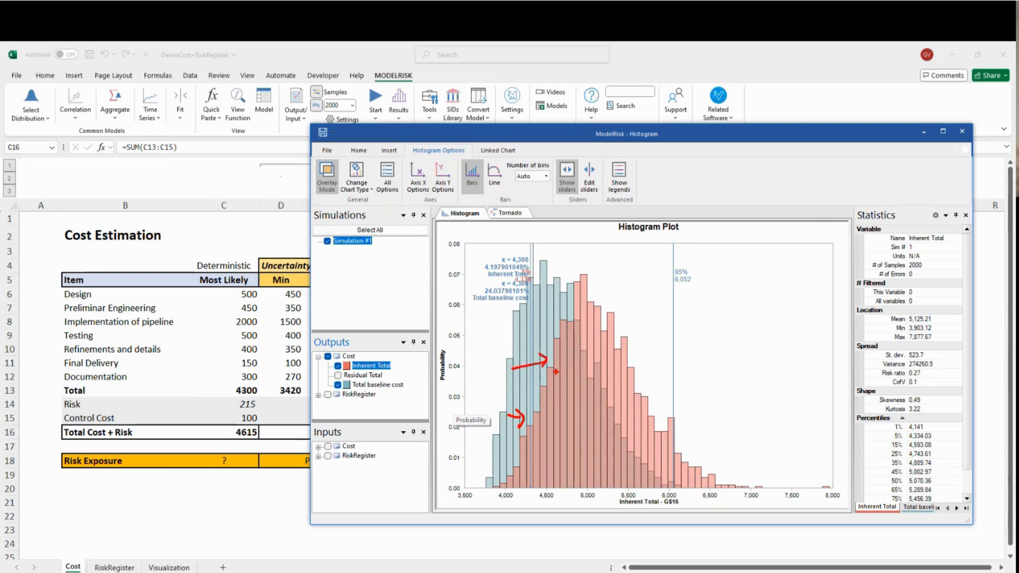
pyautogui.press('Escape')
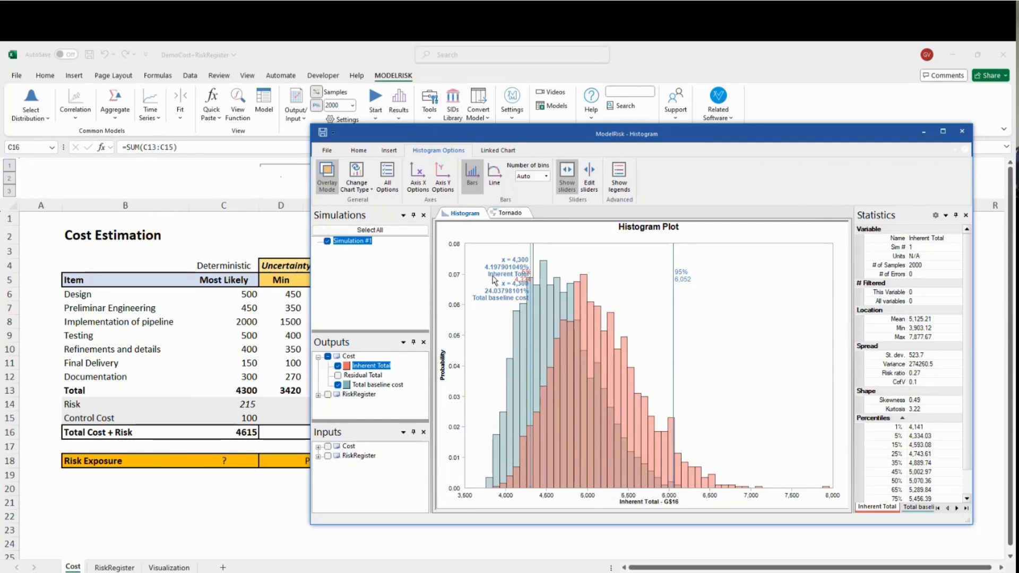
# Step: Move the histogram's 5% slider to the low end of the axis, and change the chart type to Cumulative Ascending
pyautogui.moveTo(534, 254); pyautogui.dragTo(462, 269)
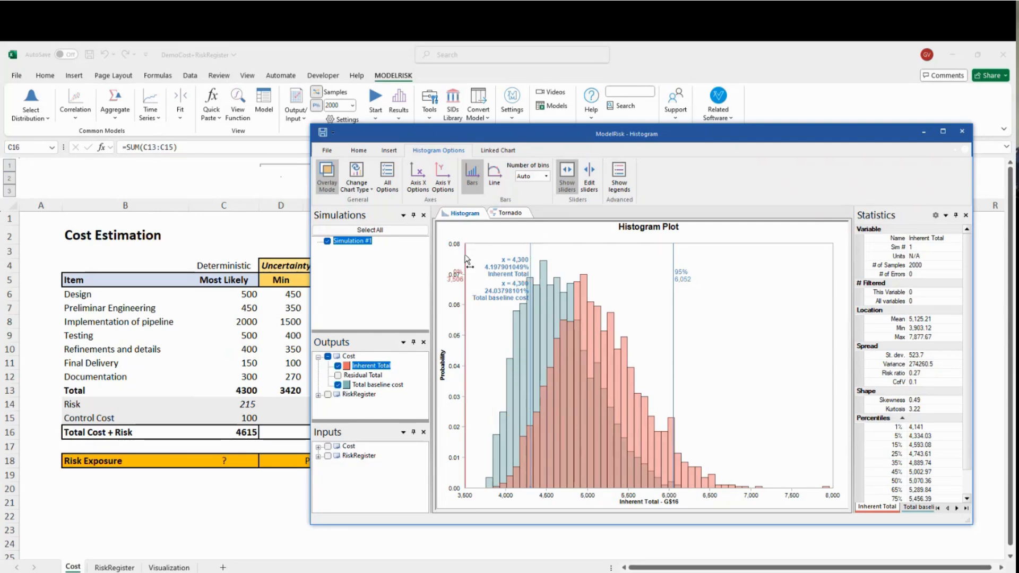
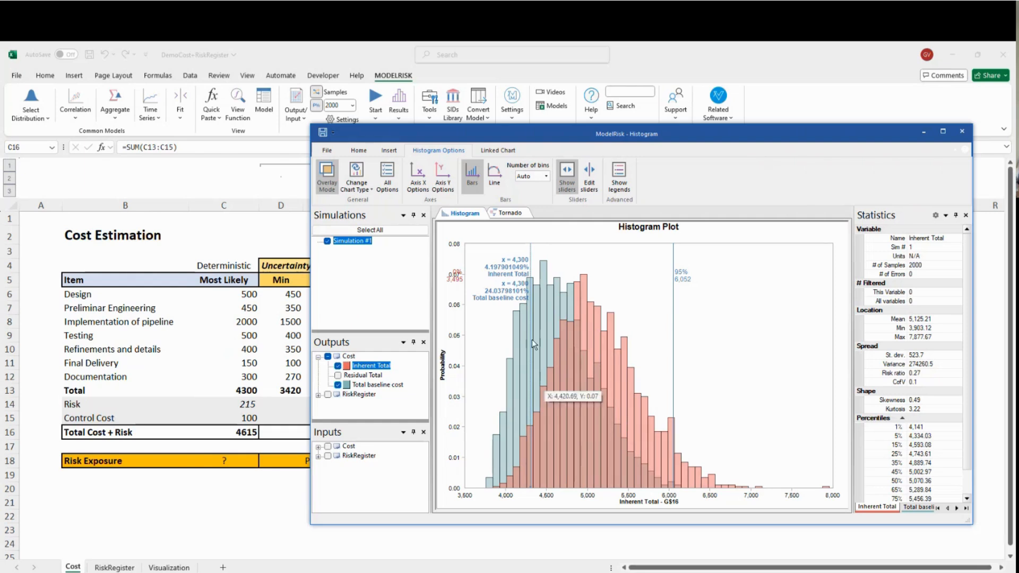
pyautogui.click(362, 189)
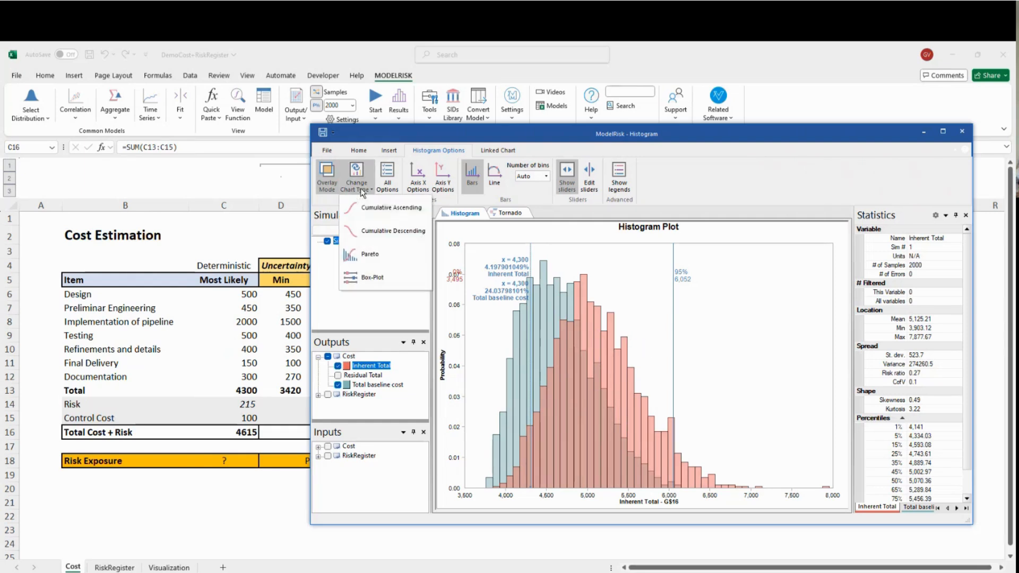
pyautogui.click(383, 208)
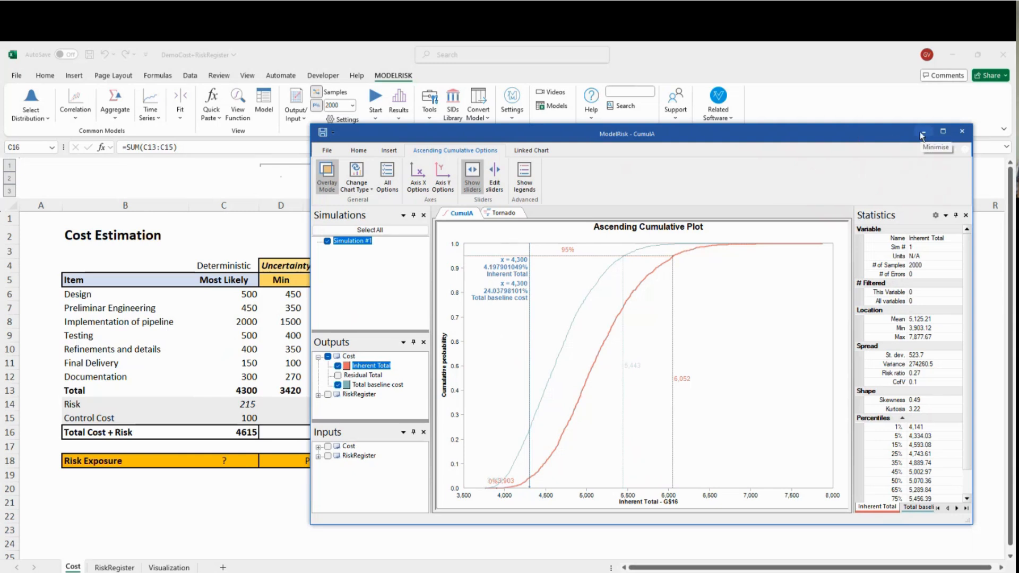
# Step: Expand the RiskRegister outputs and plot only Total Inherent, clearing Inherent Total and Total baseline cost
pyautogui.click(319, 396)
pyautogui.moveTo(361, 333); pyautogui.dragTo(366, 260)
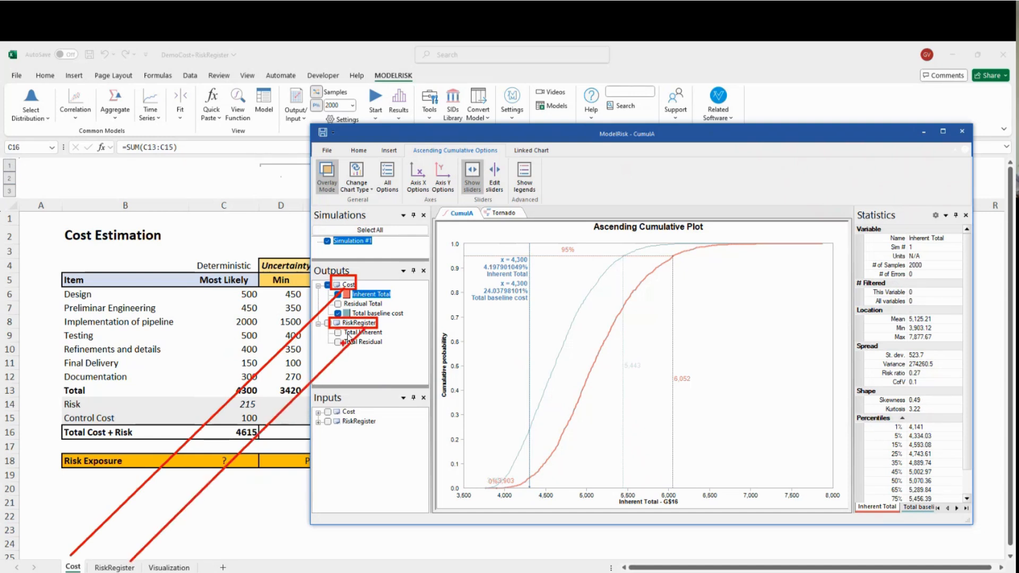
pyautogui.click(338, 294)
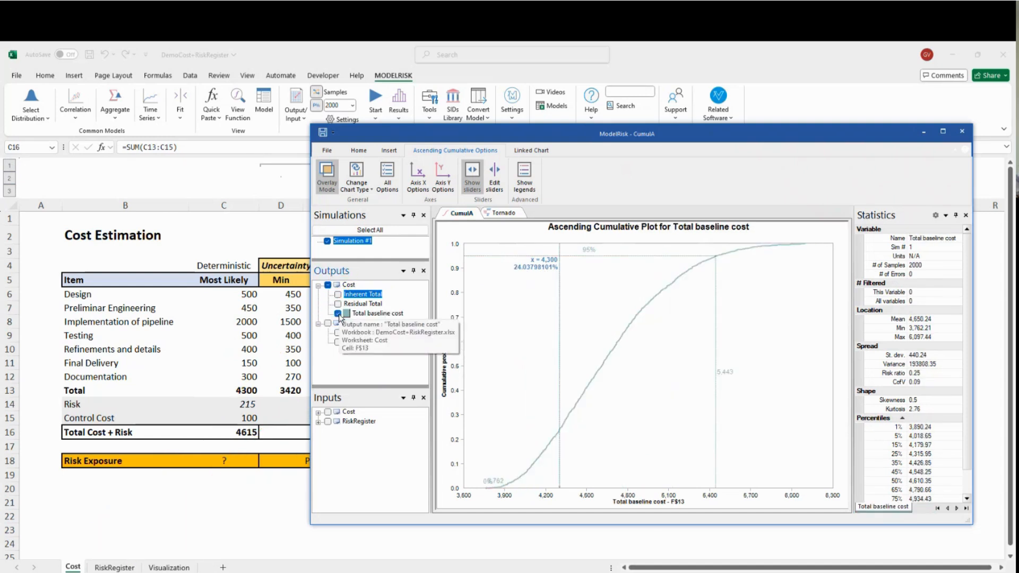
pyautogui.click(337, 313)
pyautogui.click(338, 332)
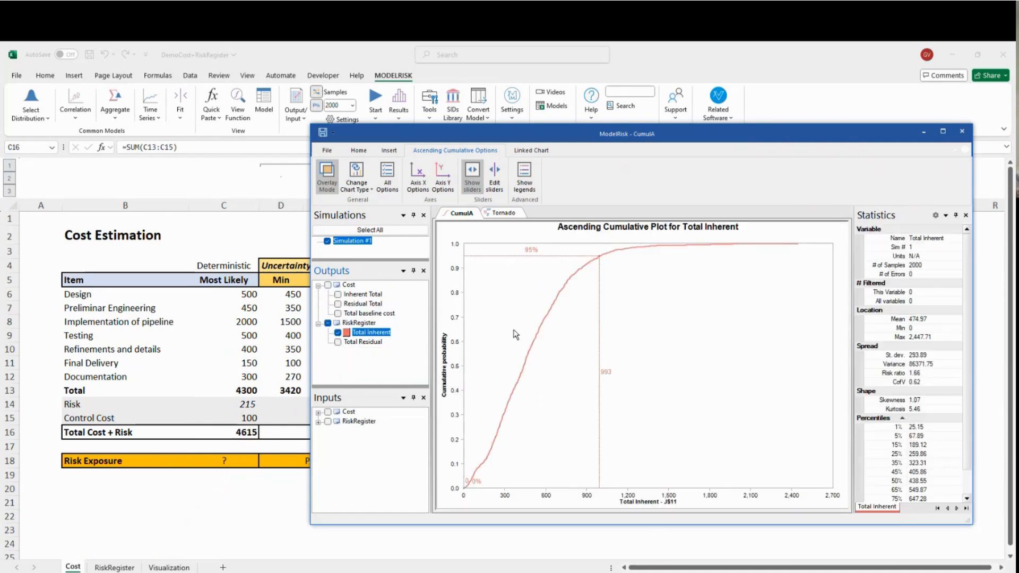
# Step: Show the Tornado plot for Total Inherent with all Cost inputs excluded, leaving only the RiskRegister inputs
pyautogui.click(503, 213)
pyautogui.click(338, 332)
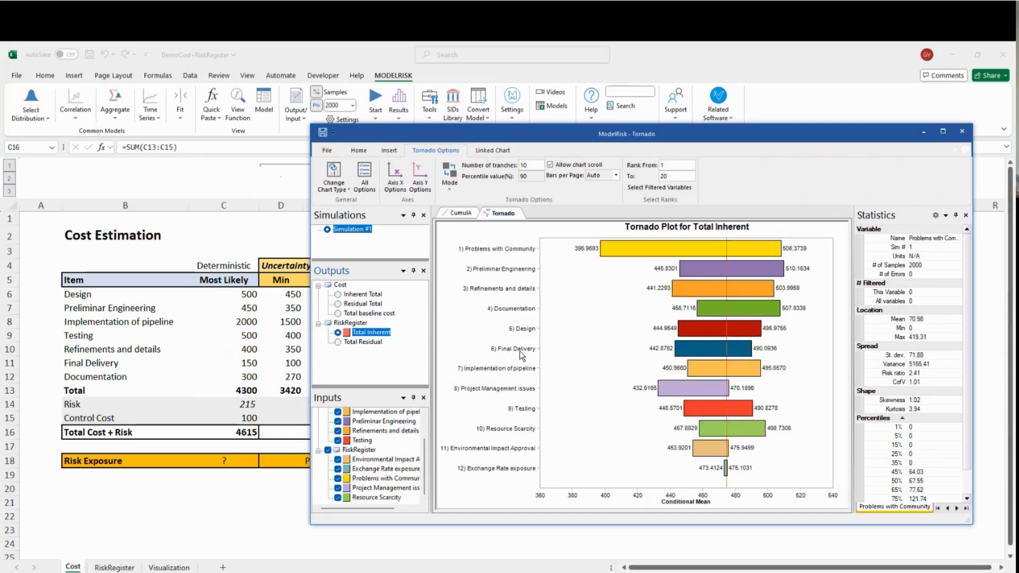
pyautogui.scroll(2, 386, 421)
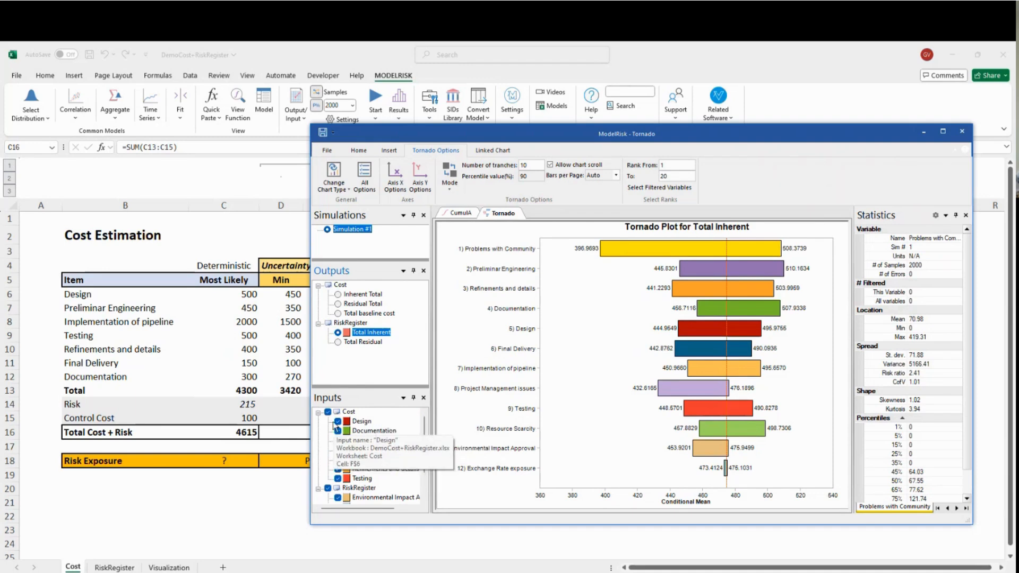
pyautogui.click(328, 412)
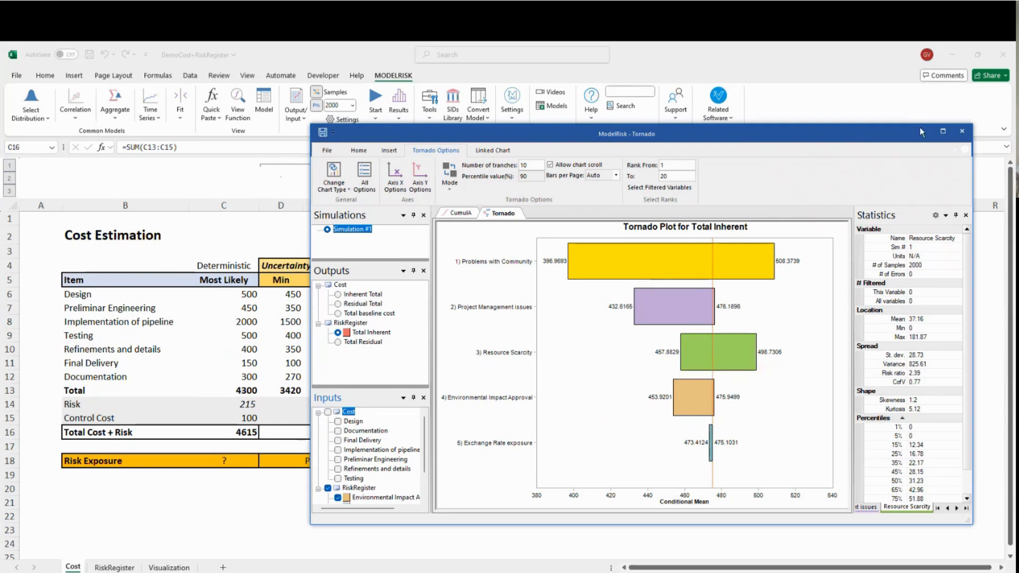
# Step: Close the simulation results and expand the RiskRegister sheet's grouped columns to show the Mitigation and Residual sections
pyautogui.click(962, 132)
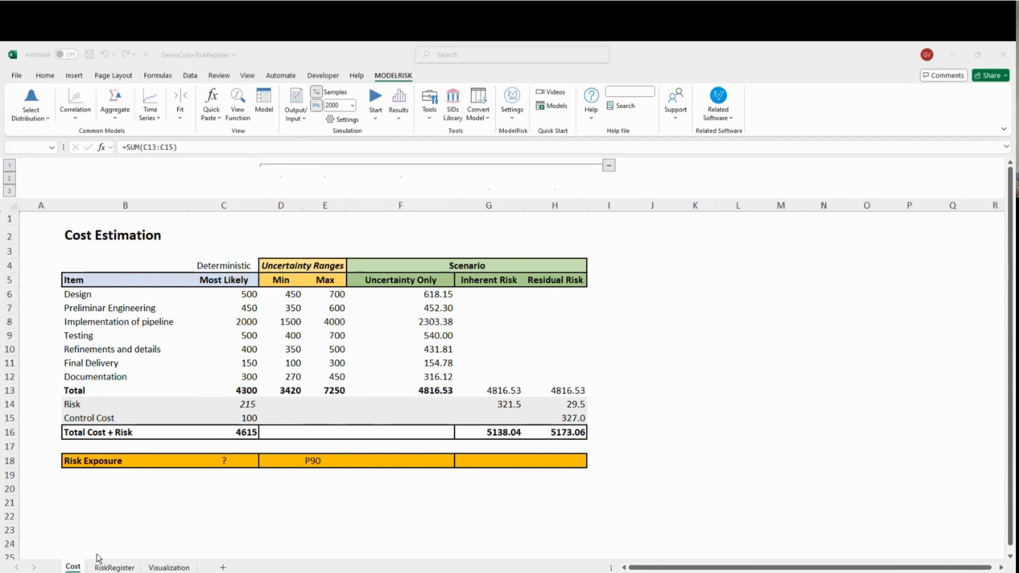
pyautogui.click(111, 567)
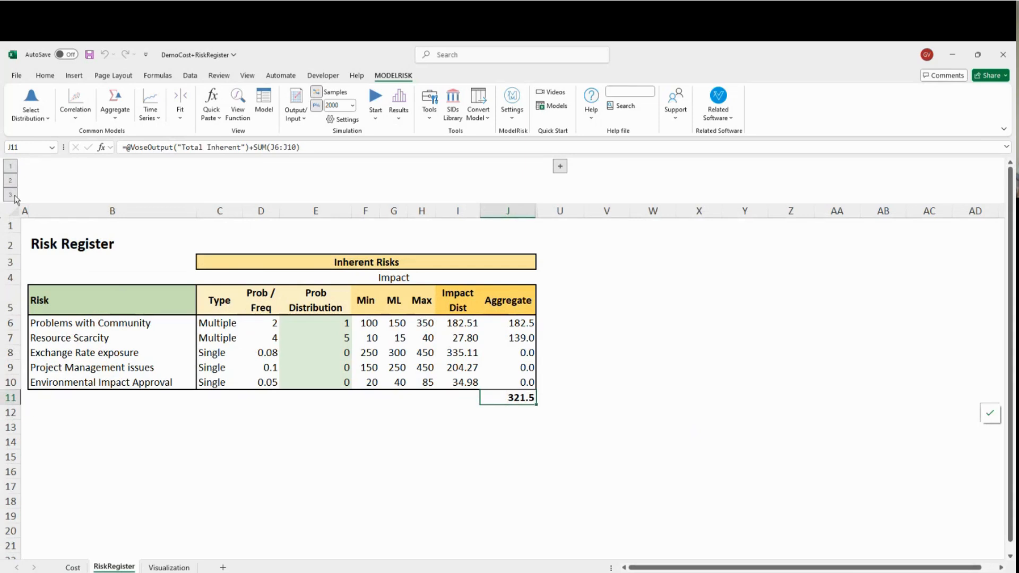
pyautogui.click(11, 195)
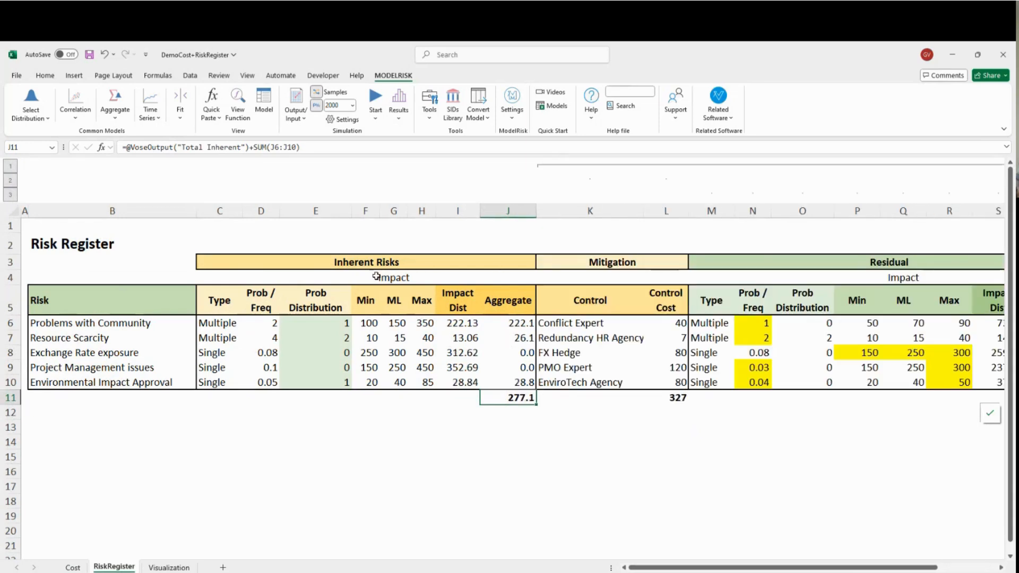
# Step: Review the mitigation control assigned to each risk, from Problems with Community down to Environmental Impact Approval
pyautogui.click(579, 322)
pyautogui.click(585, 343)
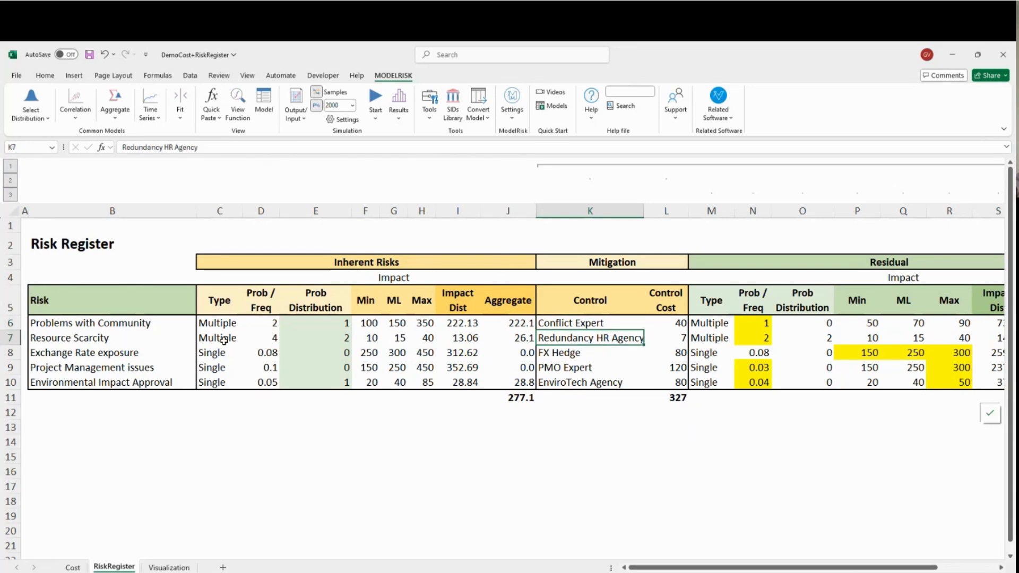
pyautogui.click(552, 357)
pyautogui.click(550, 369)
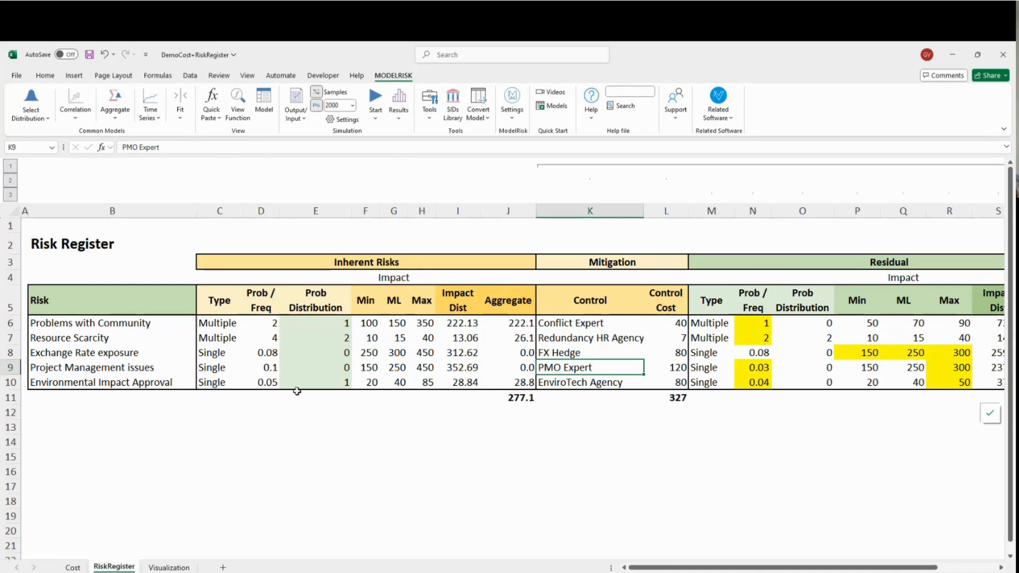
pyautogui.click(570, 385)
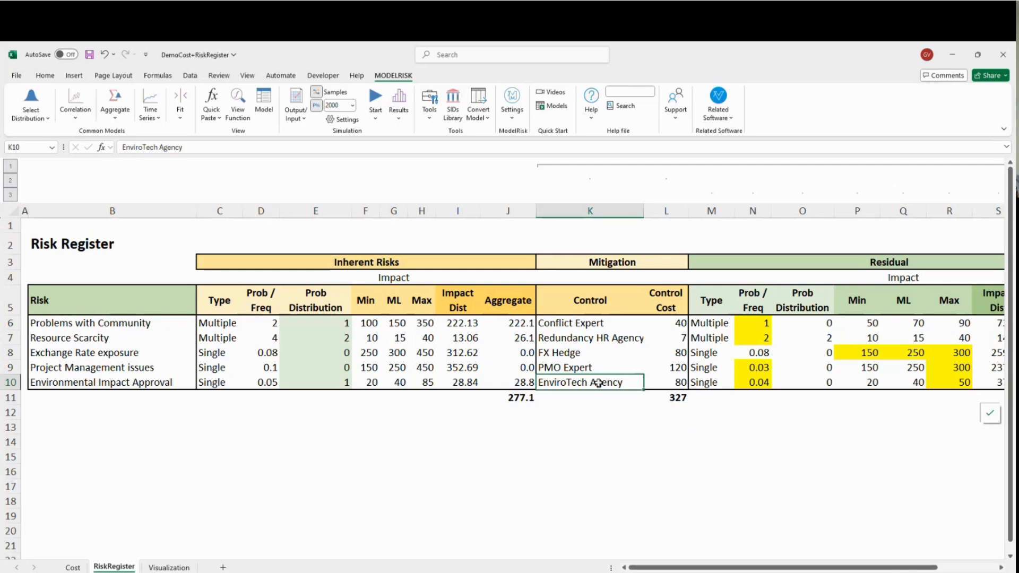
# Step: Review the control costs of all five risks in the Mitigation section
pyautogui.moveTo(667, 328); pyautogui.dragTo(672, 384)
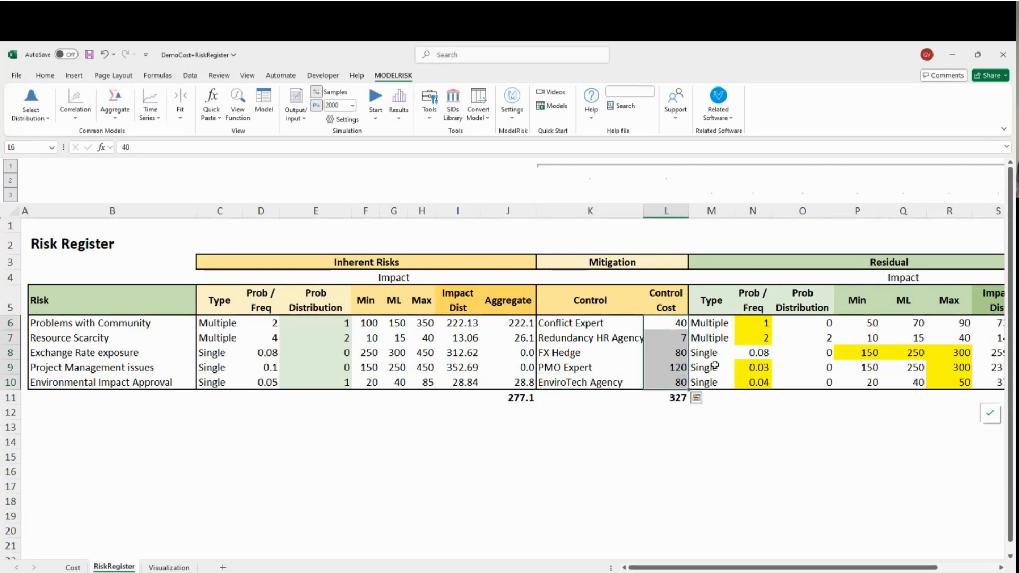
pyautogui.click(668, 426)
pyautogui.moveTo(670, 325); pyautogui.dragTo(669, 385)
pyautogui.click(670, 423)
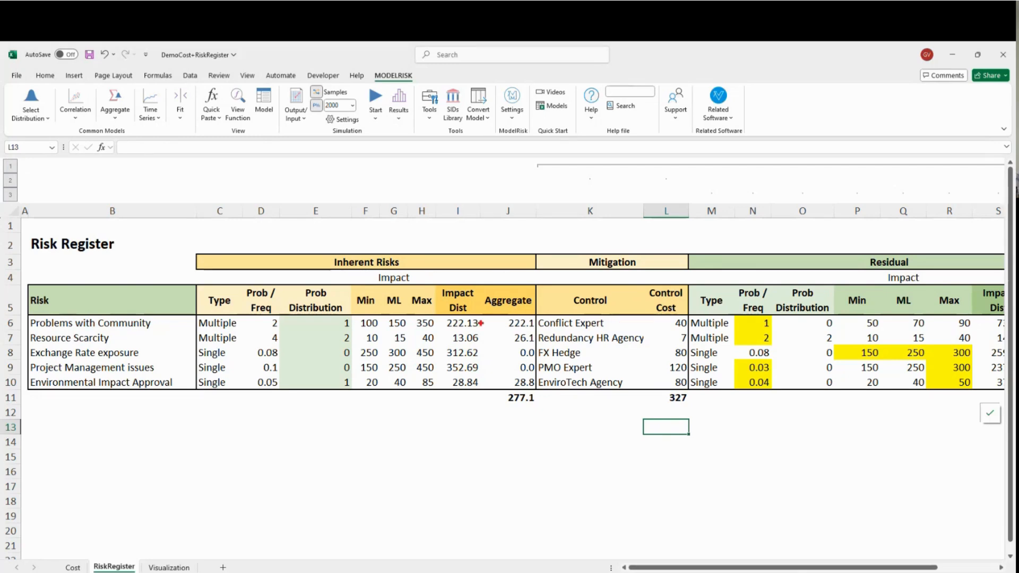
# Step: Compare the inherent and residual Prob / Freq values for Problems with Community and Resource Scarcity
pyautogui.moveTo(246, 315)
pyautogui.mouseDown()
pyautogui.moveTo(284, 333)
pyautogui.moveTo(778, 330)
pyautogui.mouseUp()
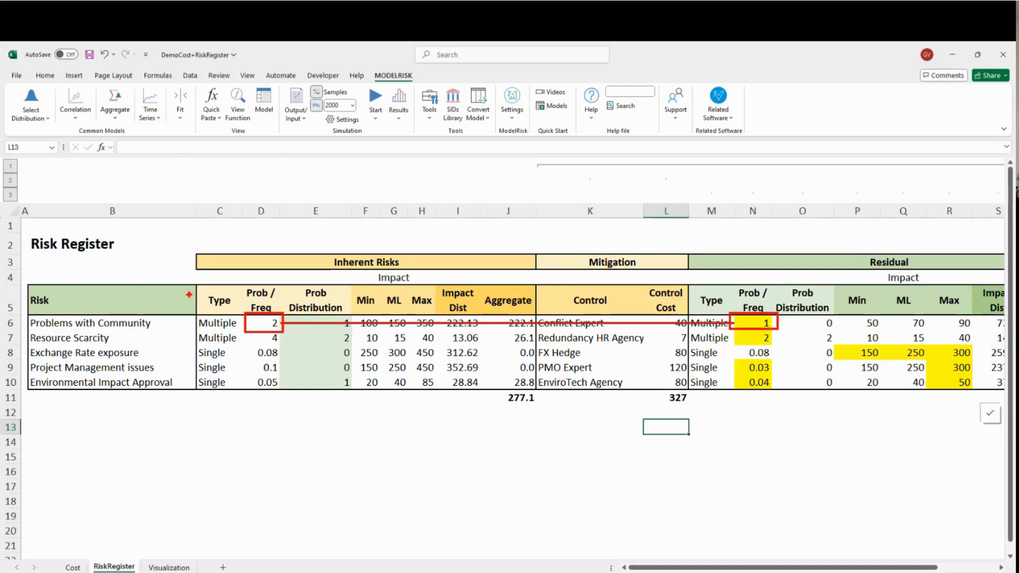
pyautogui.moveTo(290, 338); pyautogui.dragTo(756, 339)
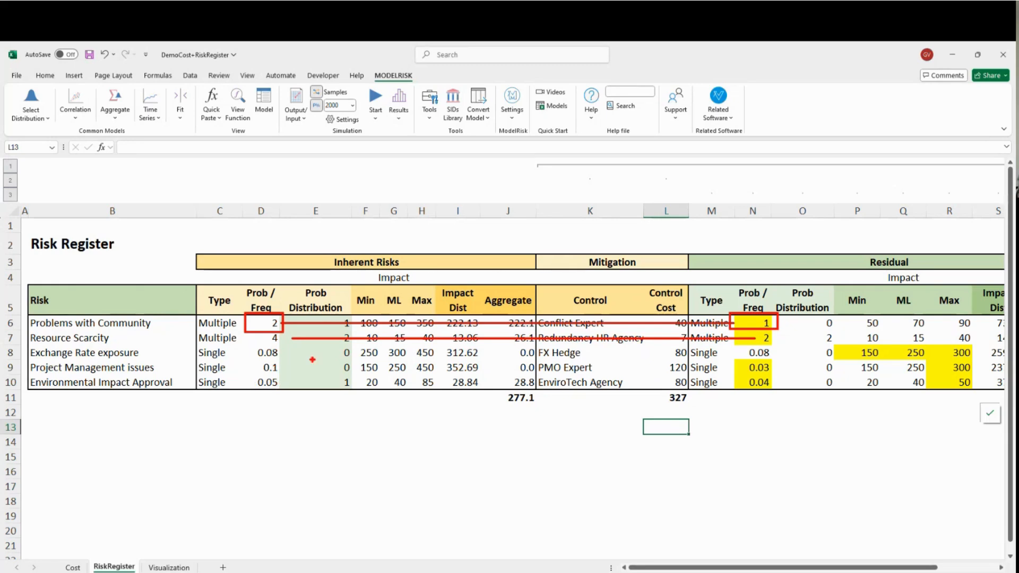
pyautogui.press('Escape')
pyautogui.click(758, 417)
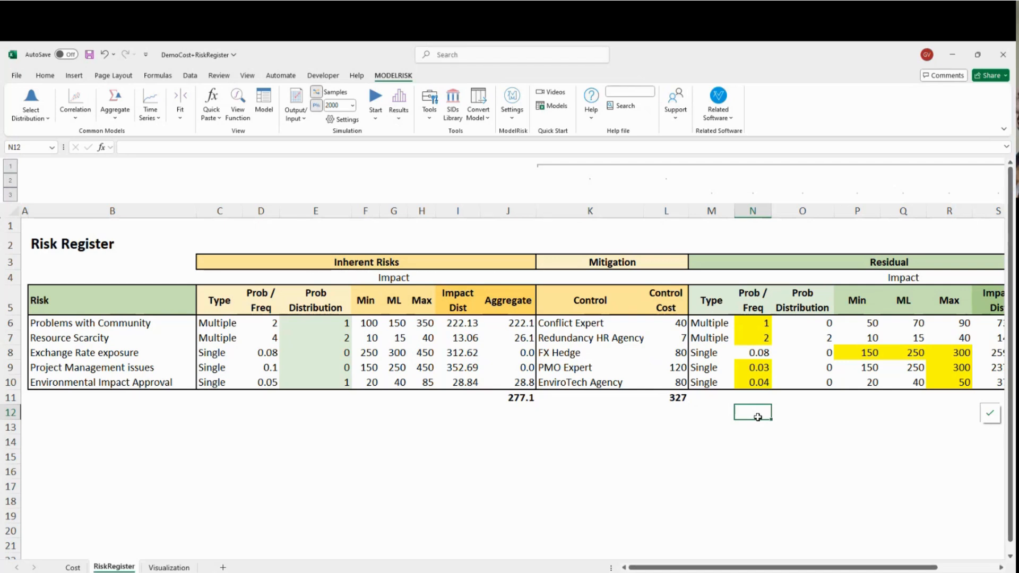
# Step: Compare the inherent and residual Min, ML and Max impacts of Exchange Rate exposure
pyautogui.click(863, 352)
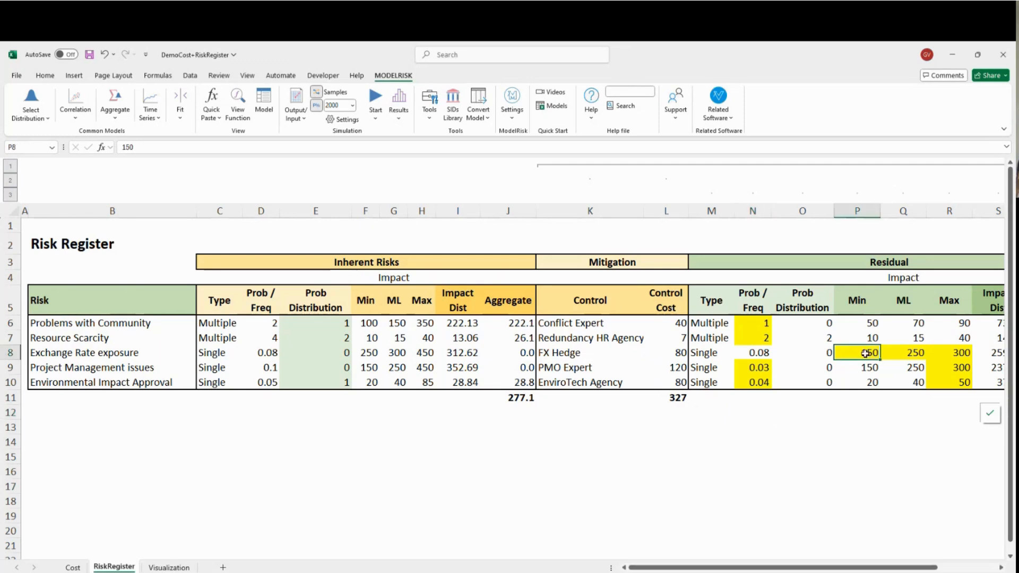
pyautogui.moveTo(371, 355); pyautogui.dragTo(420, 362)
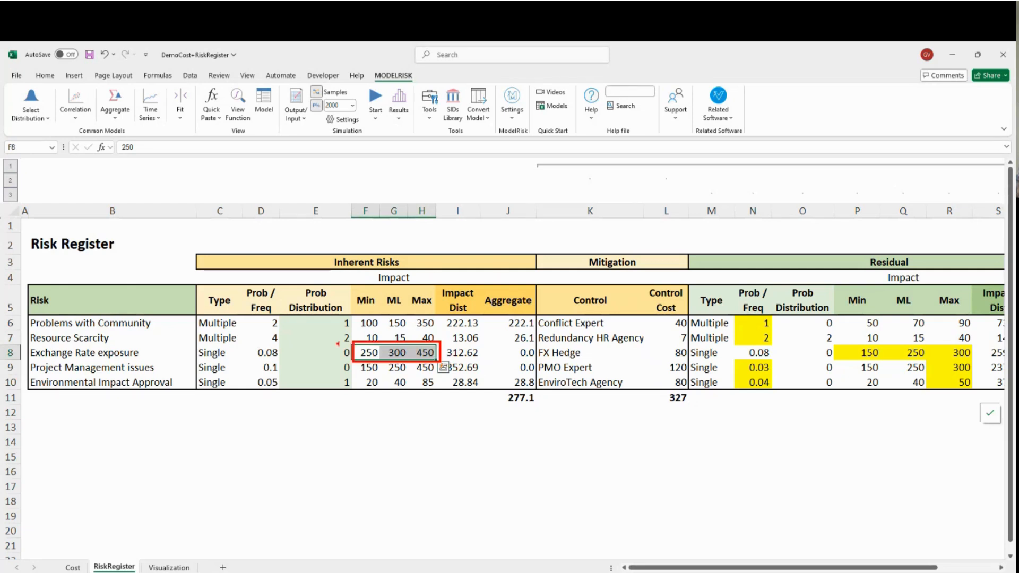
pyautogui.moveTo(441, 352); pyautogui.dragTo(979, 363)
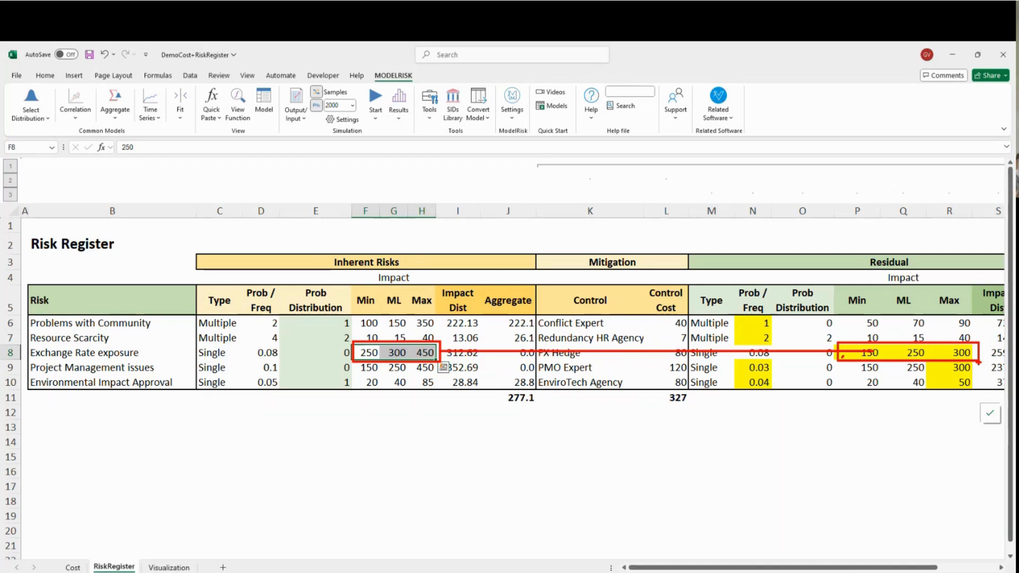
pyautogui.press('Escape')
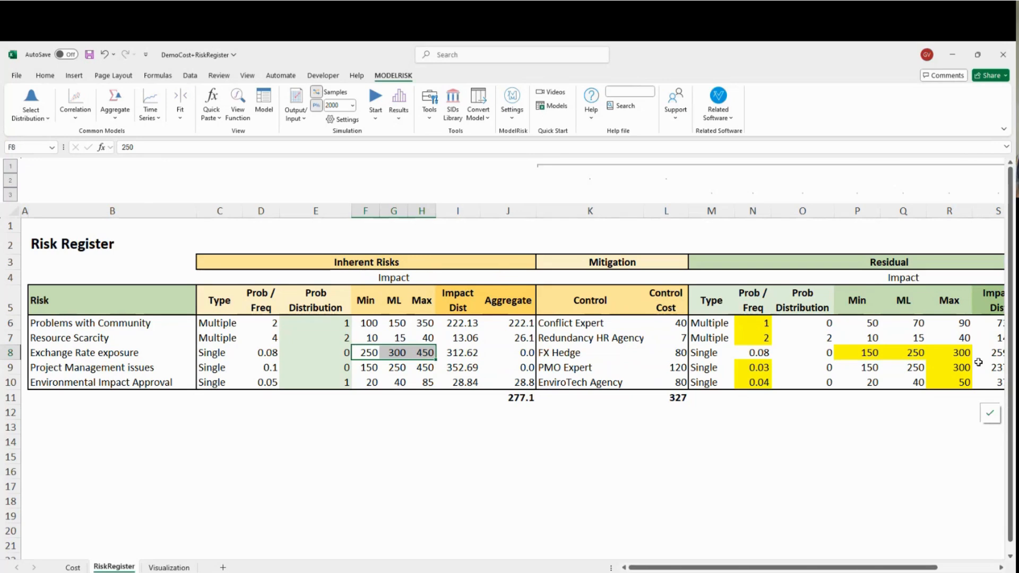
pyautogui.click(754, 468)
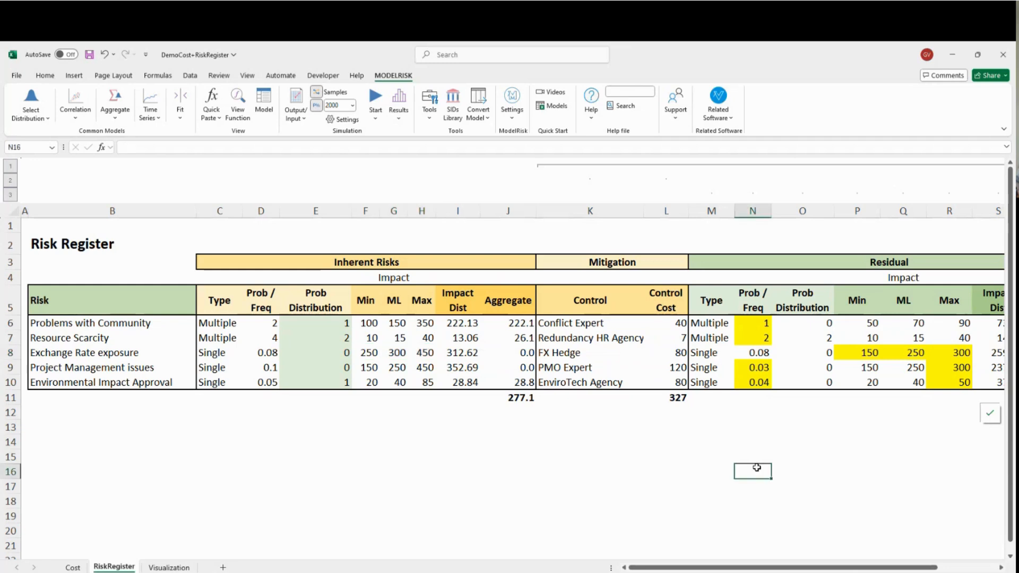
# Step: Format the Residual Aggregate values and their total to one decimal place and narrow that column to fit
pyautogui.moveTo(789, 568); pyautogui.dragTo(855, 569)
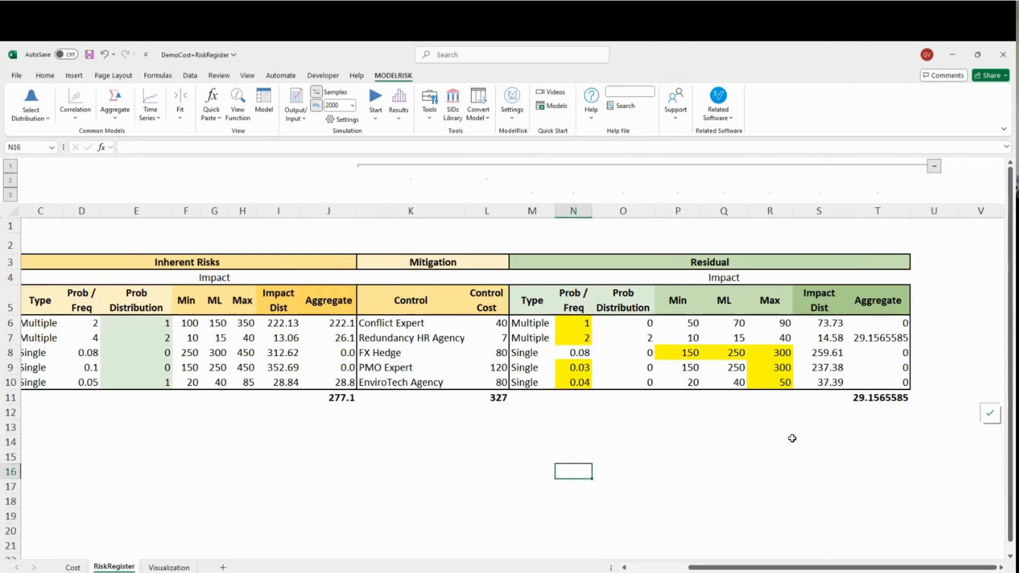
pyautogui.moveTo(877, 326)
pyautogui.mouseDown()
pyautogui.moveTo(879, 402)
pyautogui.moveTo(886, 326)
pyautogui.mouseUp()
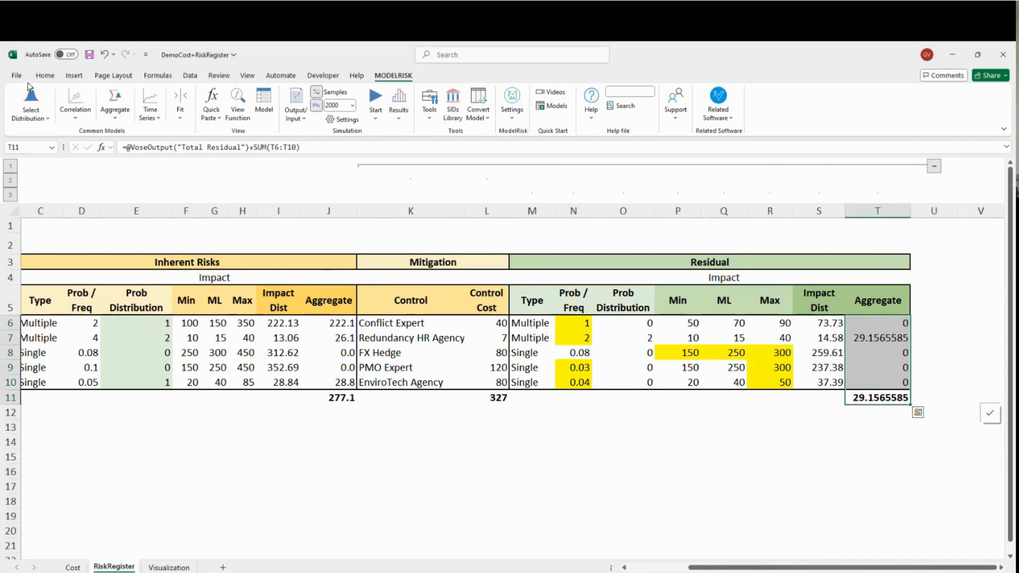
pyautogui.click(45, 76)
pyautogui.click(451, 119)
pyautogui.click(452, 119)
pyautogui.click(451, 119)
pyautogui.click(452, 119)
pyautogui.click(451, 119)
pyautogui.click(451, 119)
pyautogui.moveTo(912, 212); pyautogui.dragTo(892, 212)
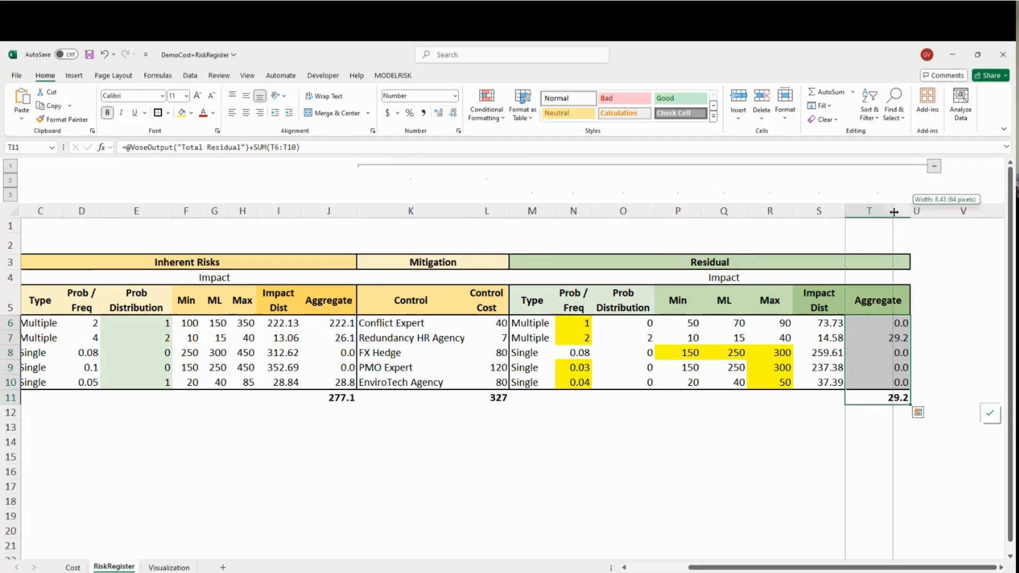
pyautogui.moveTo(819, 442); pyautogui.dragTo(819, 427)
pyautogui.moveTo(892, 212); pyautogui.dragTo(898, 213)
pyautogui.click(760, 422)
# Step: Examine the Total Residual output alongside the total control cost
pyautogui.click(864, 399)
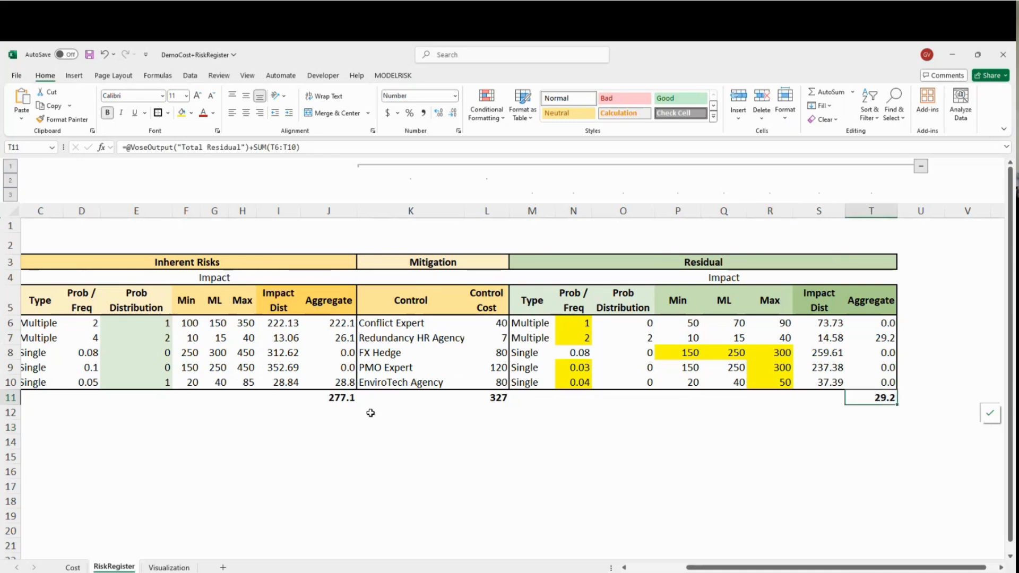
pyautogui.hotkey('ctrl', '2')
pyautogui.moveTo(848, 387)
pyautogui.mouseDown()
pyautogui.moveTo(849, 410)
pyautogui.moveTo(902, 407)
pyautogui.mouseUp()
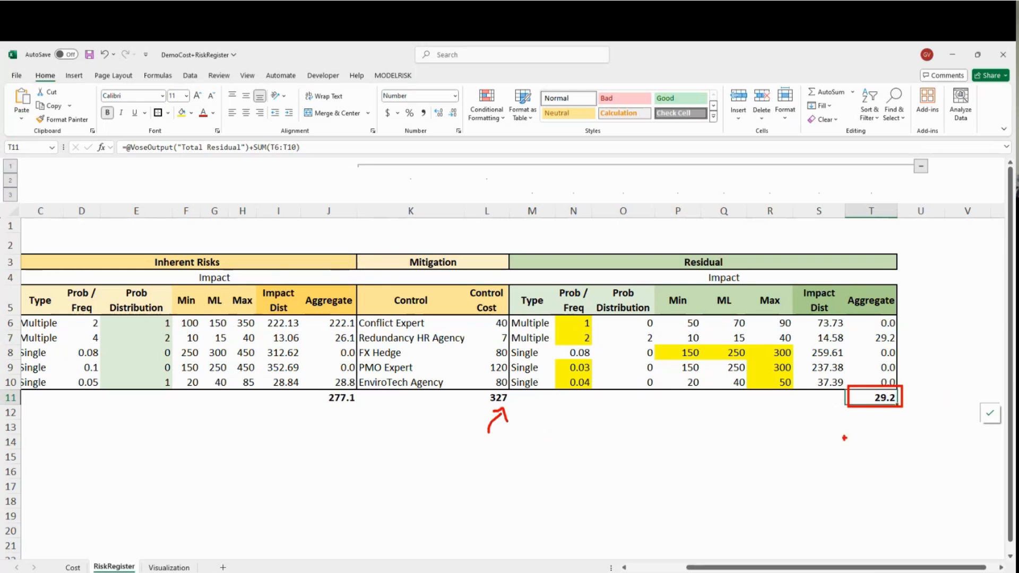
pyautogui.press('Escape')
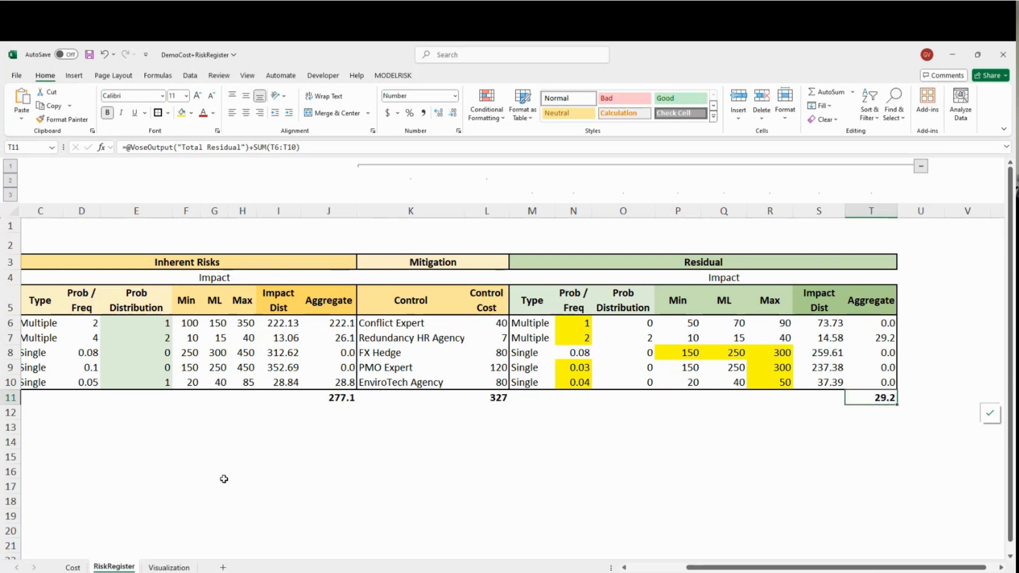
# Step: On the Cost sheet, examine the Residual Risk scenario's risk link and its Total Cost + Risk formula
pyautogui.click(73, 567)
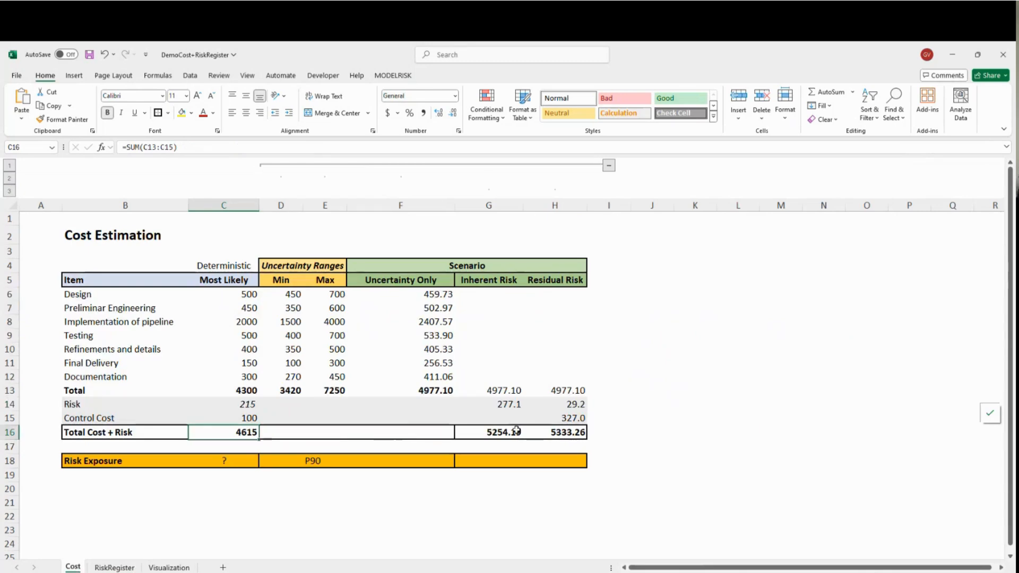
pyautogui.click(492, 432)
pyautogui.click(573, 404)
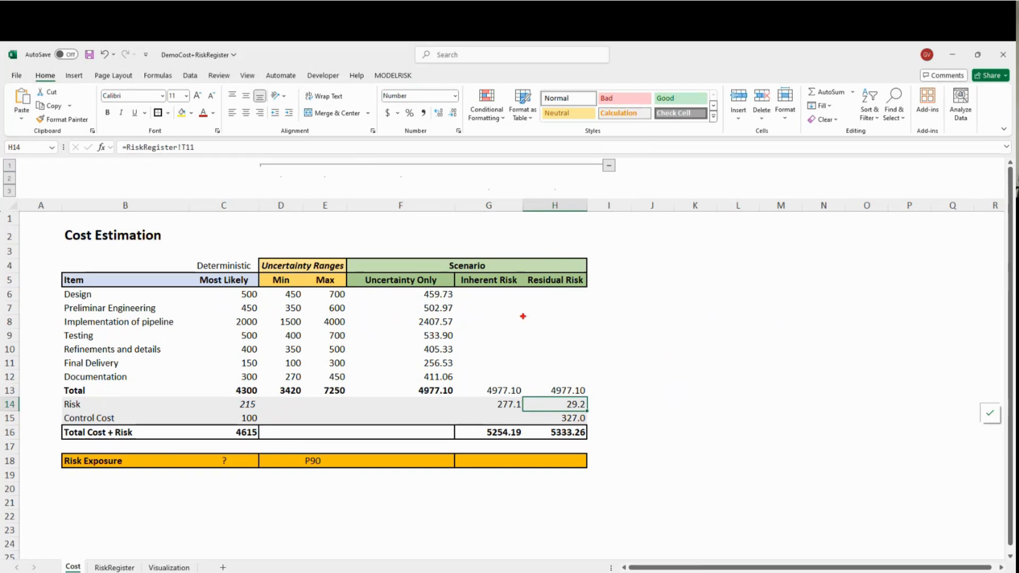
pyautogui.moveTo(520, 268)
pyautogui.mouseDown()
pyautogui.moveTo(595, 296)
pyautogui.moveTo(613, 381)
pyautogui.moveTo(594, 425)
pyautogui.moveTo(603, 433)
pyautogui.mouseUp()
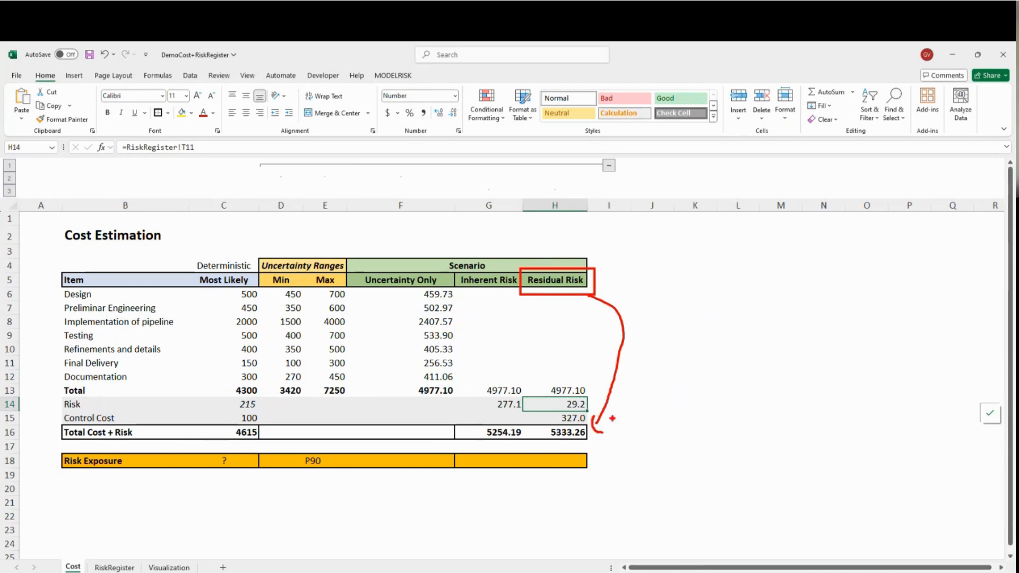
pyautogui.click(563, 435)
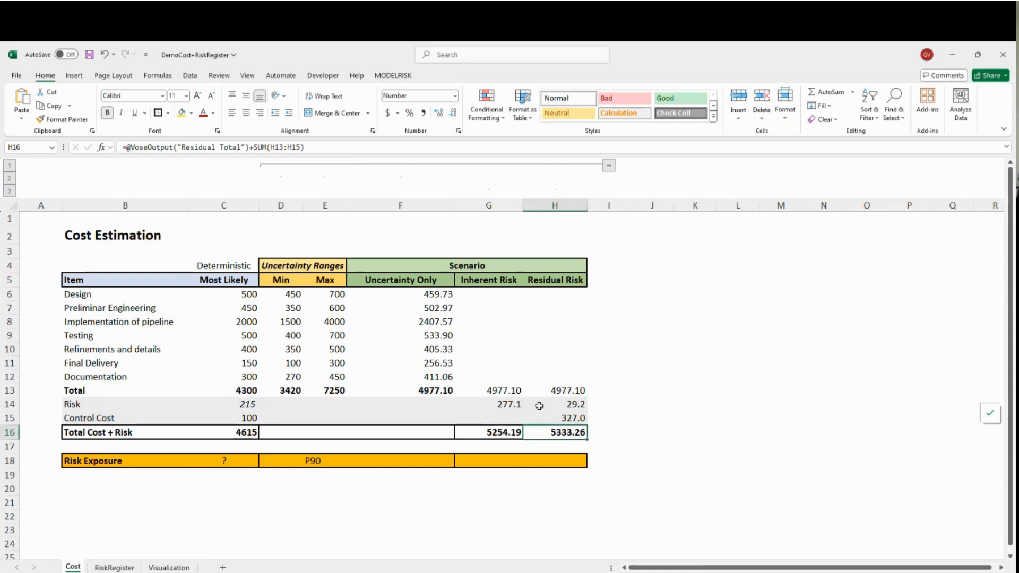
# Step: Run a new ModelRisk simulation without saving the current results
pyautogui.click(408, 77)
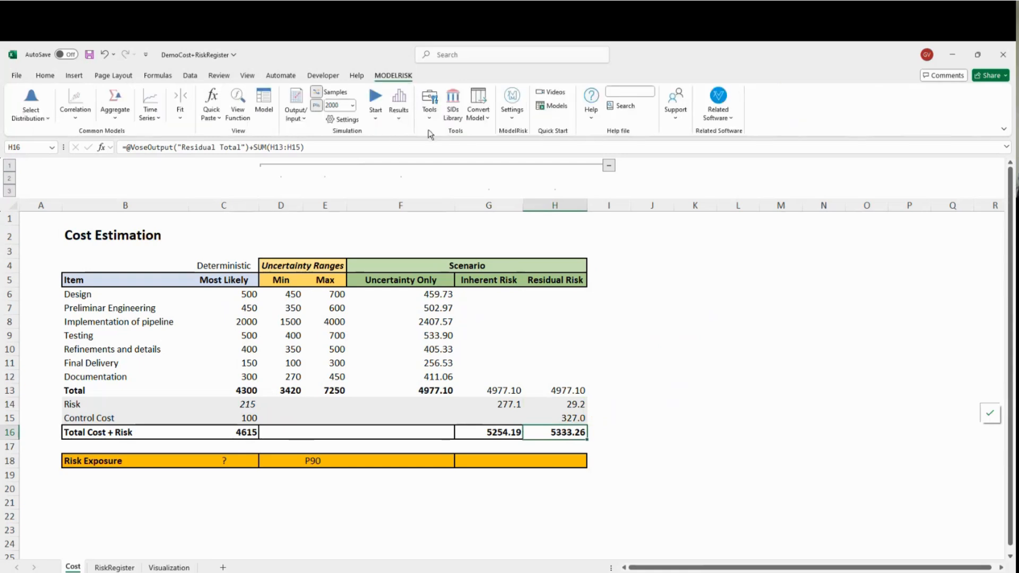
pyautogui.click(377, 102)
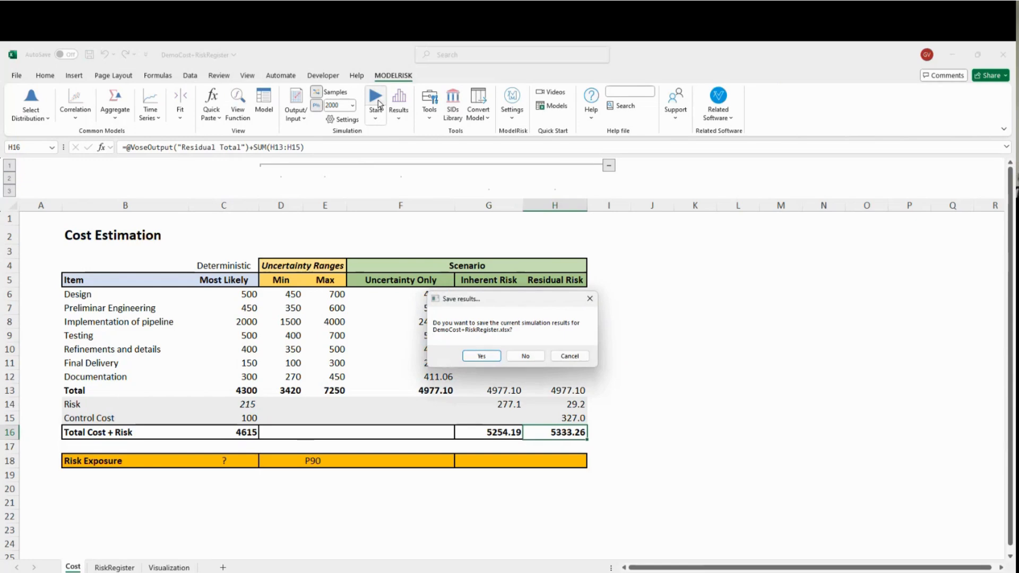
pyautogui.click(535, 358)
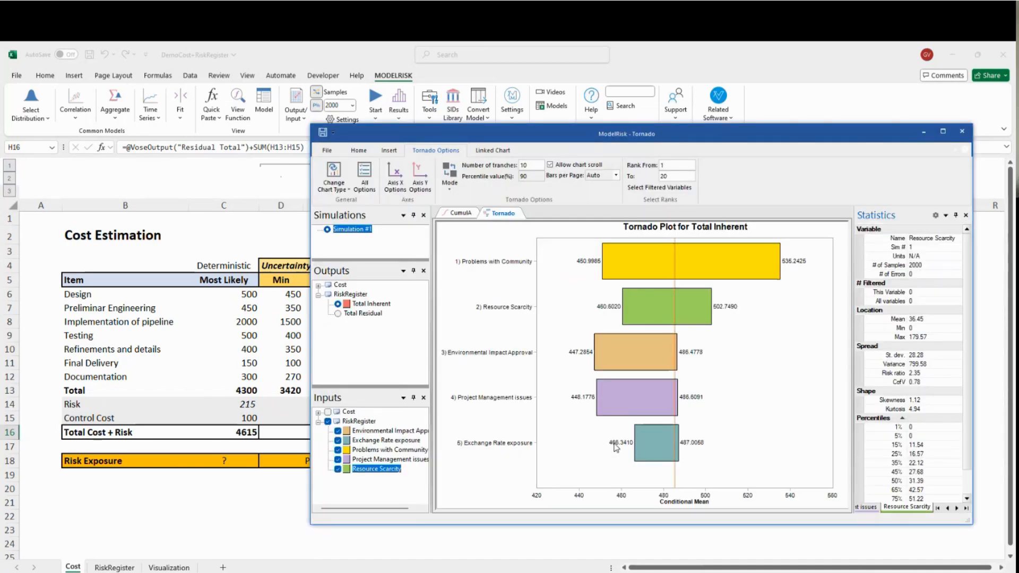
# Step: Replace Total Inherent with the Cost sheet's Total baseline cost and show it as a histogram
pyautogui.click(339, 304)
pyautogui.click(457, 214)
pyautogui.click(357, 176)
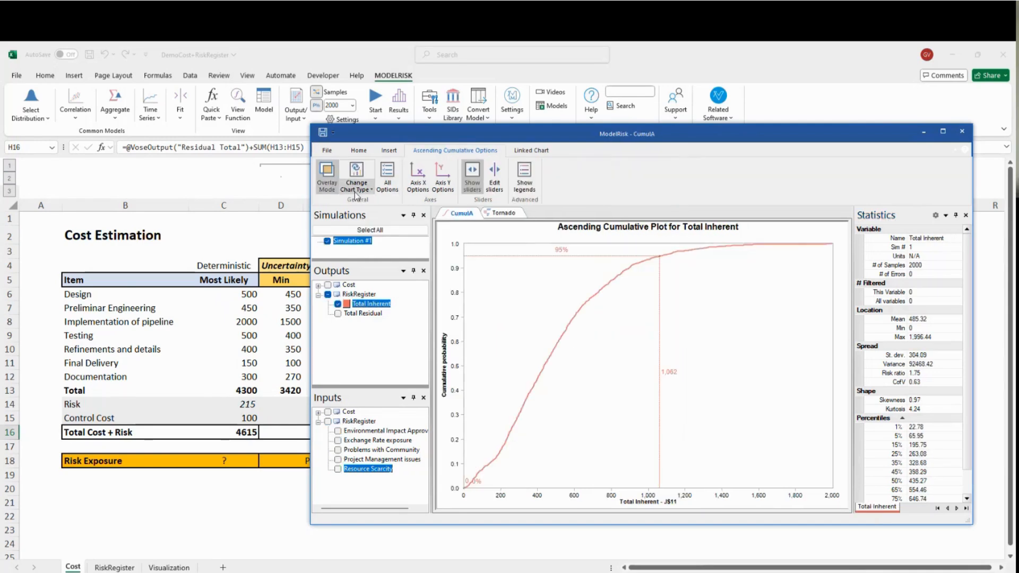
pyautogui.click(377, 222)
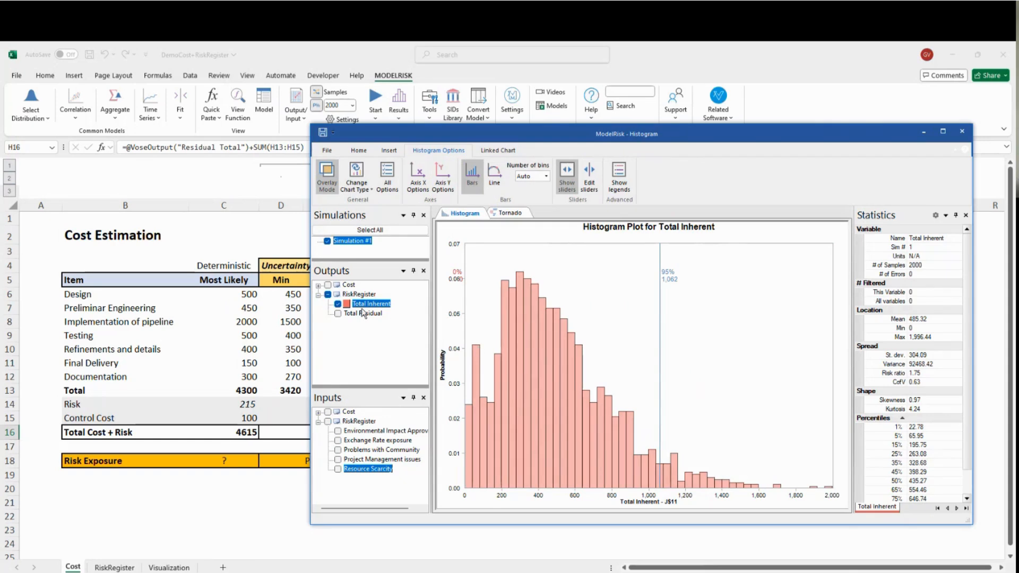
pyautogui.click(338, 305)
pyautogui.click(318, 286)
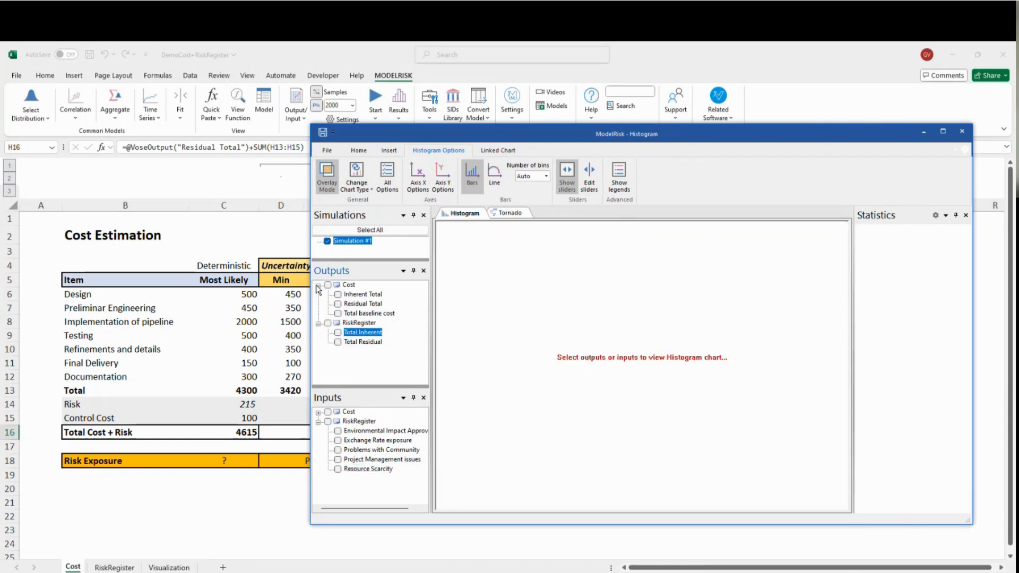
pyautogui.click(338, 314)
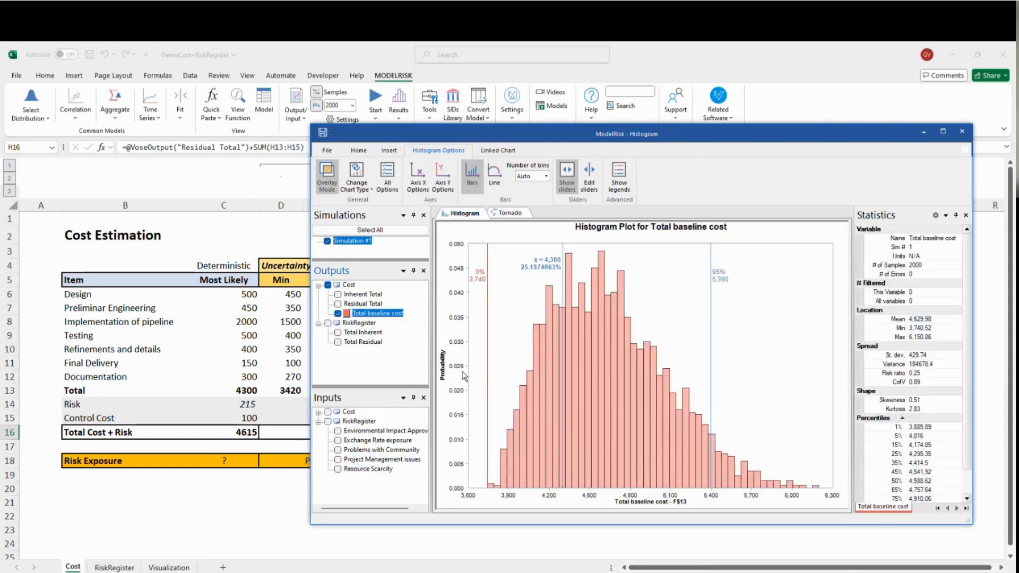
# Step: Change the chart to Cumulative Ascending and overlay Inherent Total and Residual Total on Total baseline cost
pyautogui.click(359, 190)
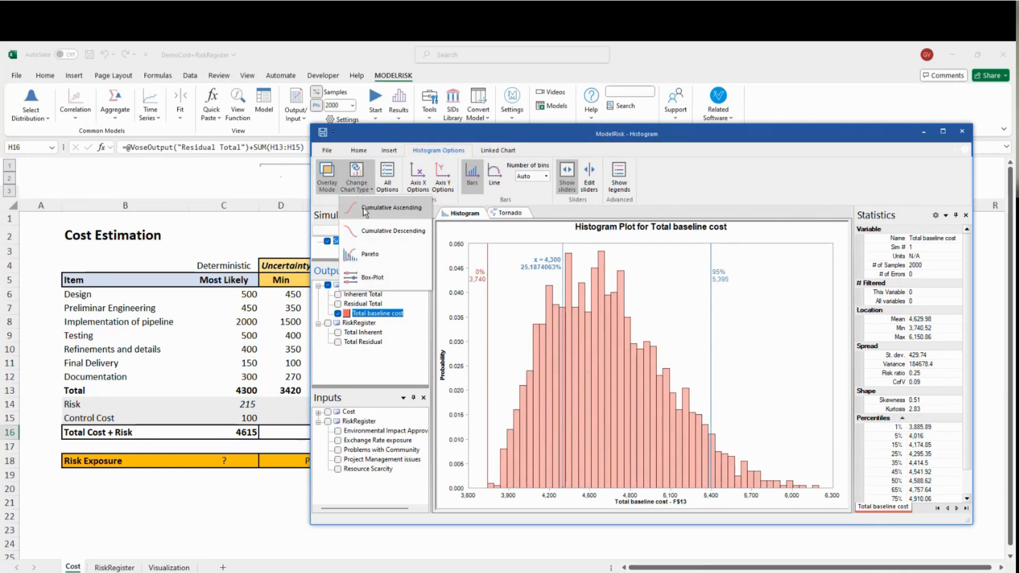
pyautogui.click(367, 209)
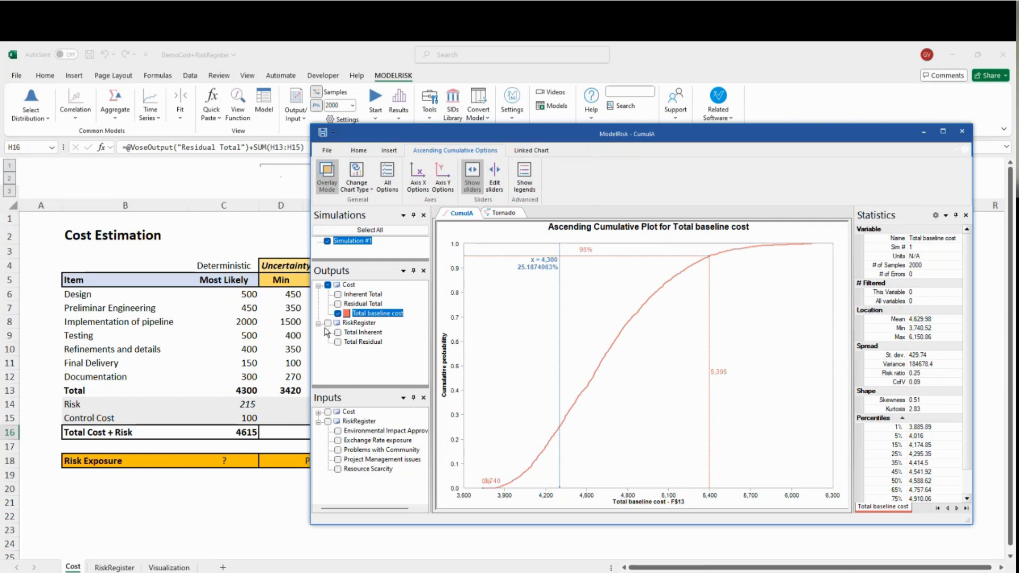
pyautogui.click(338, 295)
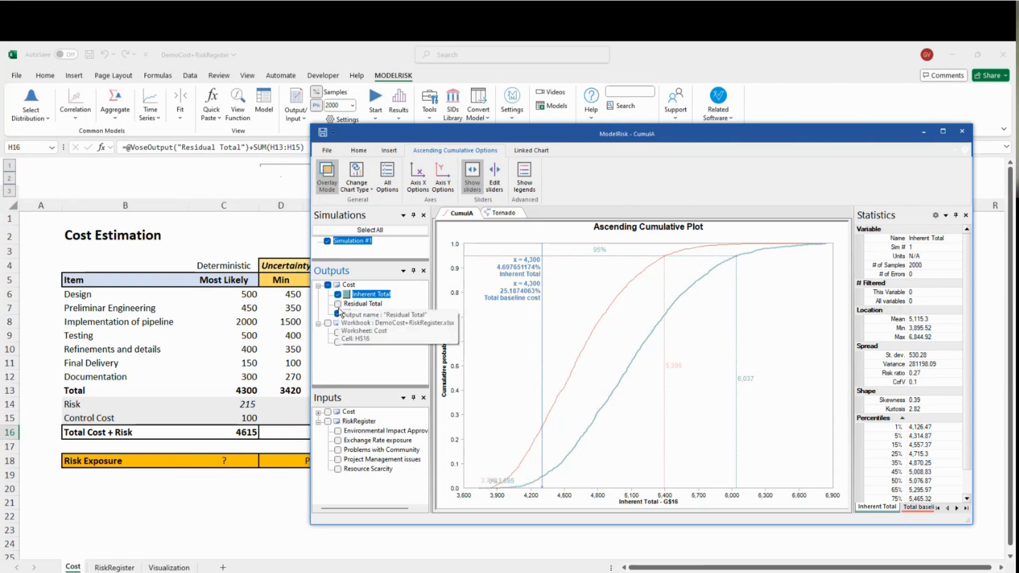
pyautogui.click(338, 304)
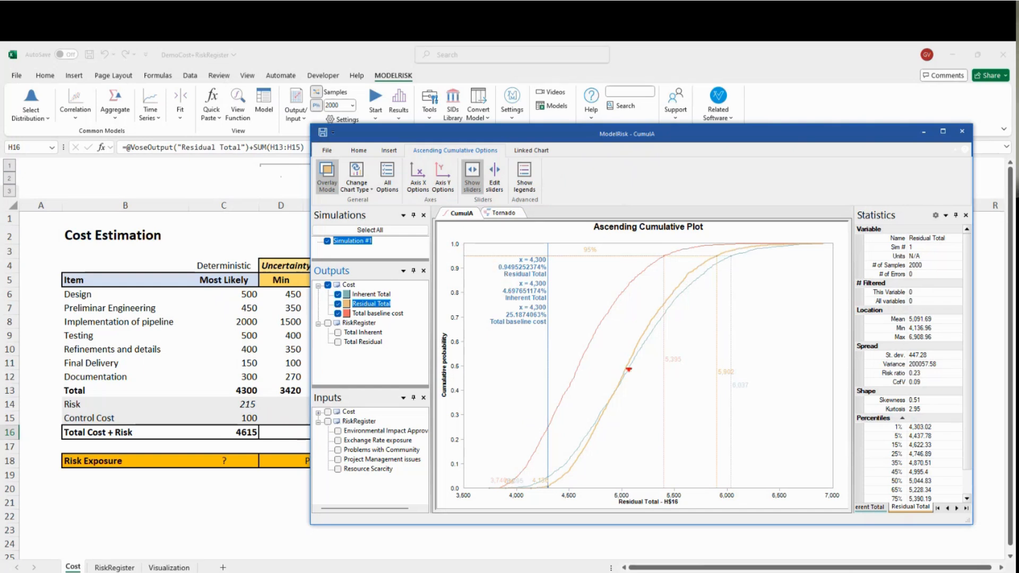
# Step: Compare the three outputs' probabilities at x = 4,300 and close the simulation results
pyautogui.moveTo(476, 249)
pyautogui.mouseDown()
pyautogui.moveTo(507, 332)
pyautogui.moveTo(574, 335)
pyautogui.mouseUp()
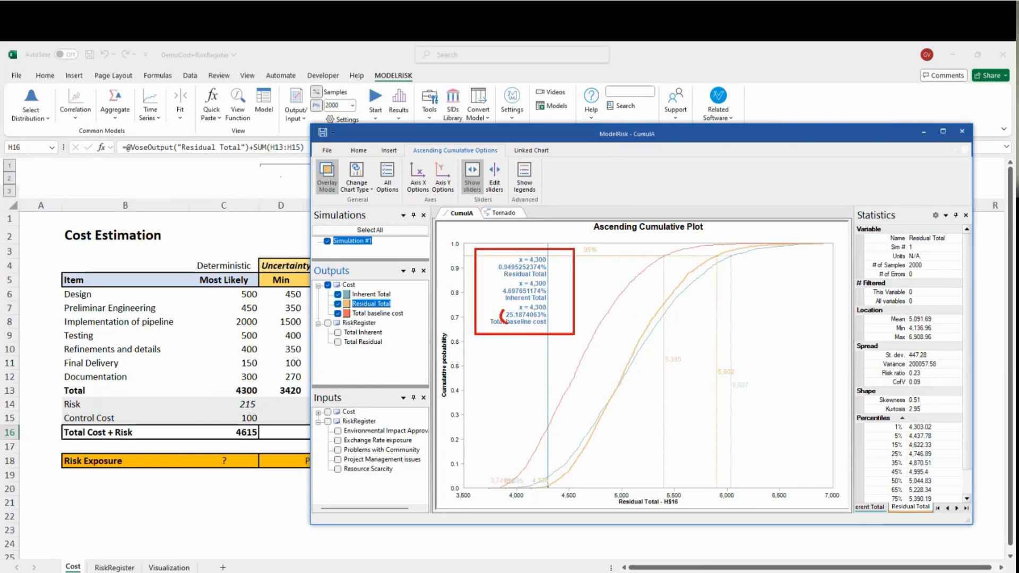
pyautogui.moveTo(502, 285)
pyautogui.mouseDown()
pyautogui.moveTo(501, 301)
pyautogui.moveTo(519, 287)
pyautogui.moveTo(498, 258)
pyautogui.mouseUp()
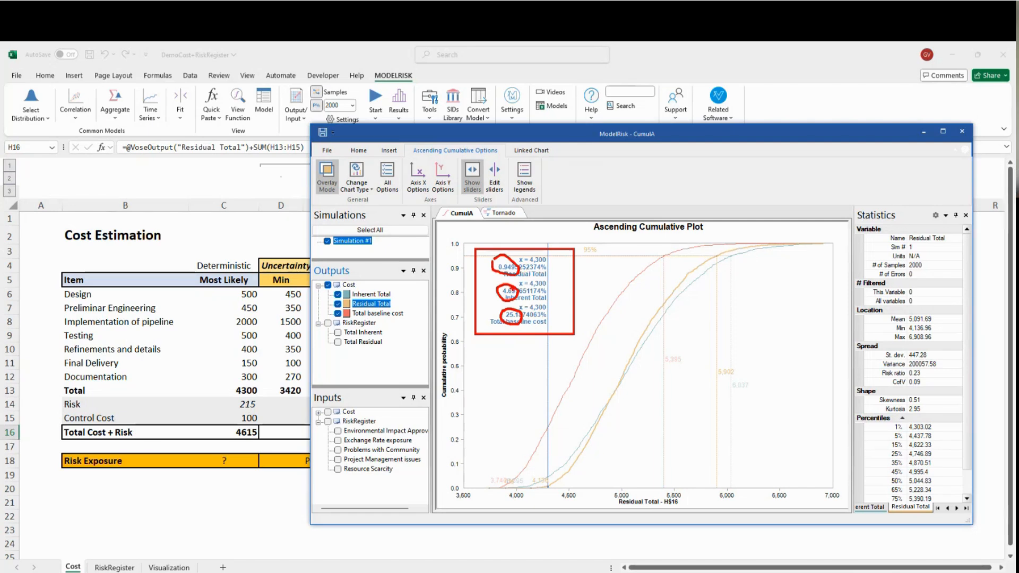
pyautogui.press('Escape')
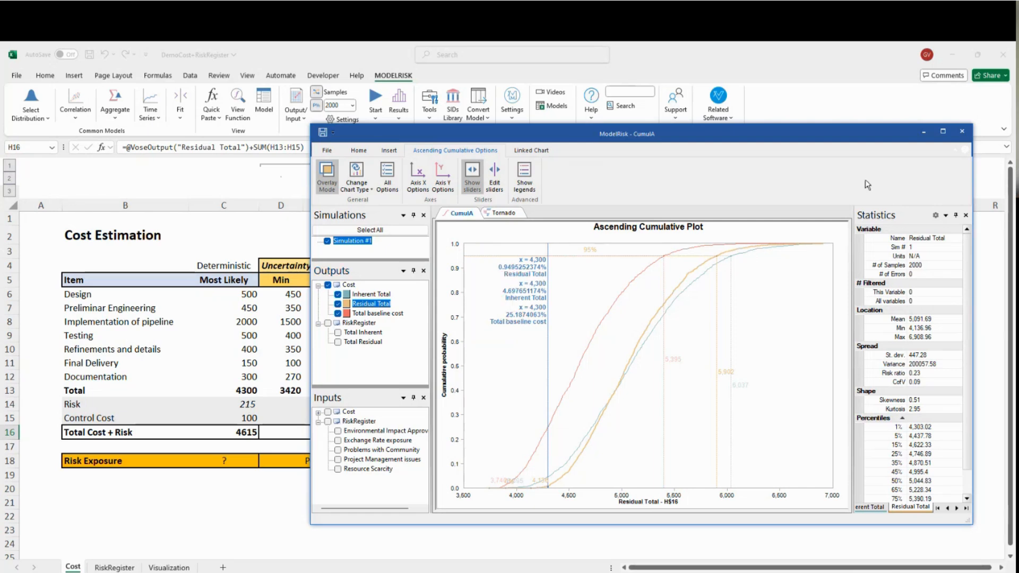
pyautogui.click(961, 132)
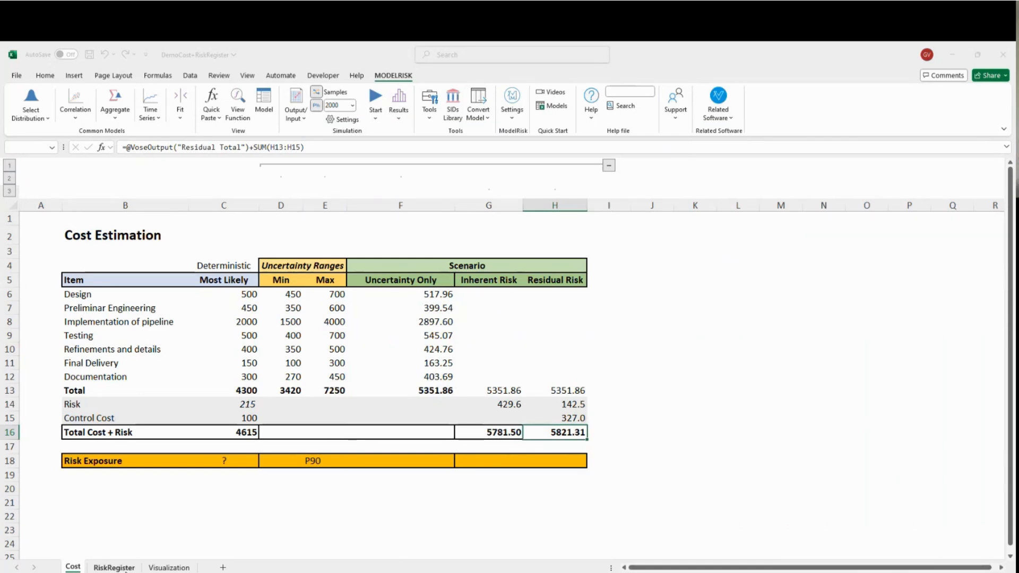
# Step: On the RiskRegister sheet, set the control cost to 50 for PMO Expert and 40 for EnviroTech Agency
pyautogui.click(114, 567)
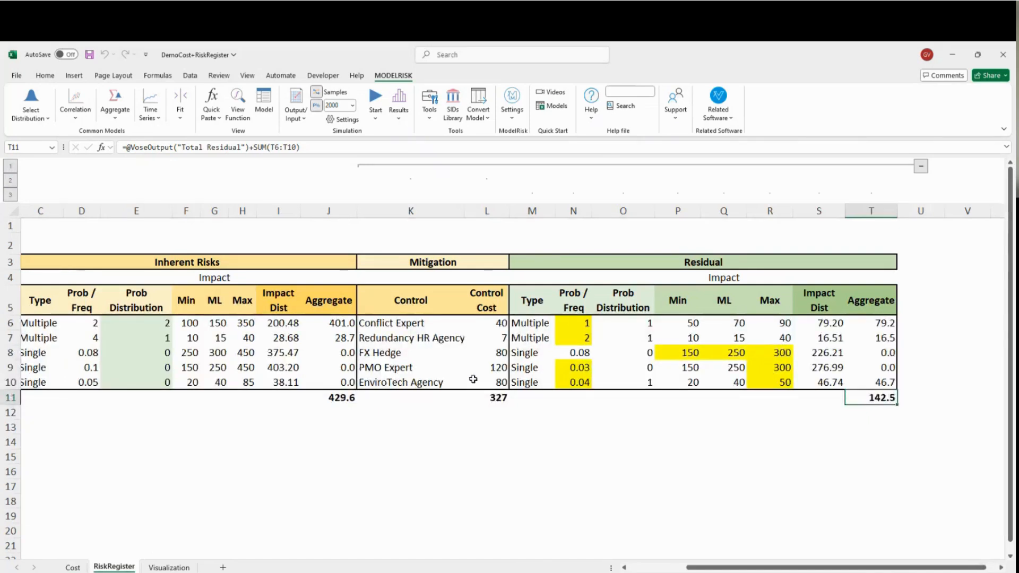
pyautogui.click(494, 368)
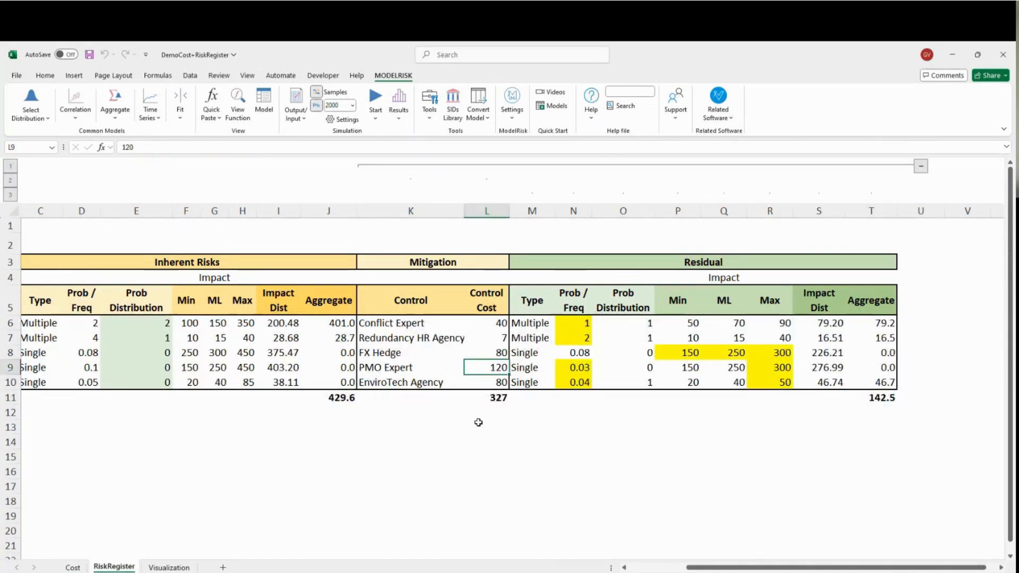
pyautogui.write('50')
pyautogui.press('Return')
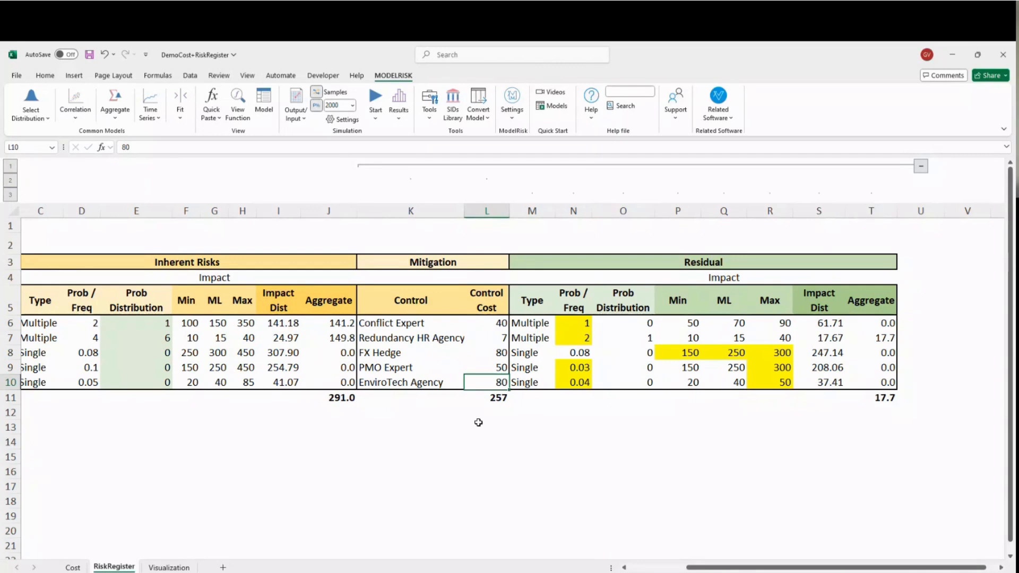
pyautogui.write('40')
pyautogui.press('Return')
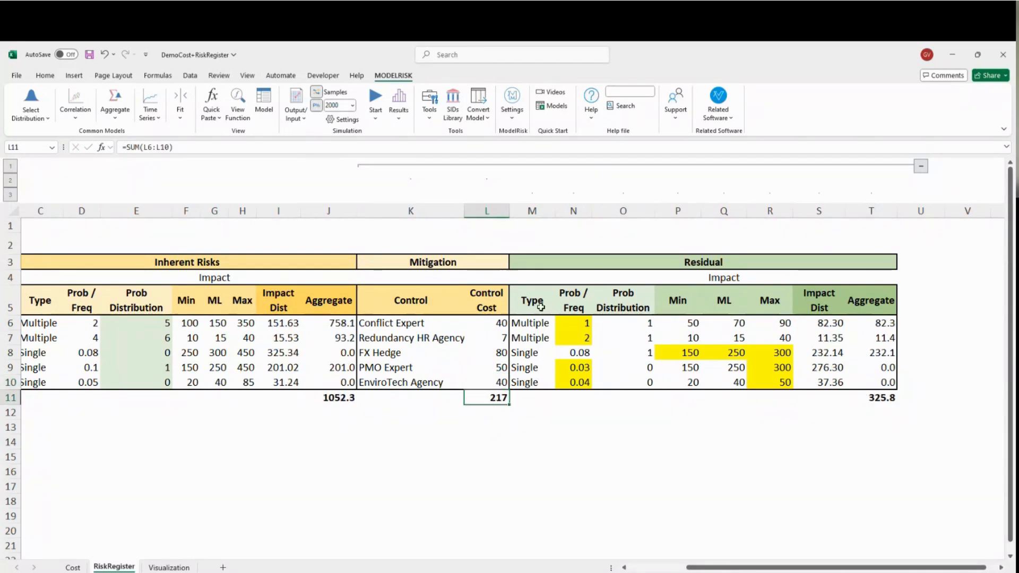
# Step: Set the residual frequency in the Redundancy HR Agency row to 1 and review the revised control costs
pyautogui.click(573, 339)
pyautogui.write('1')
pyautogui.press('Return')
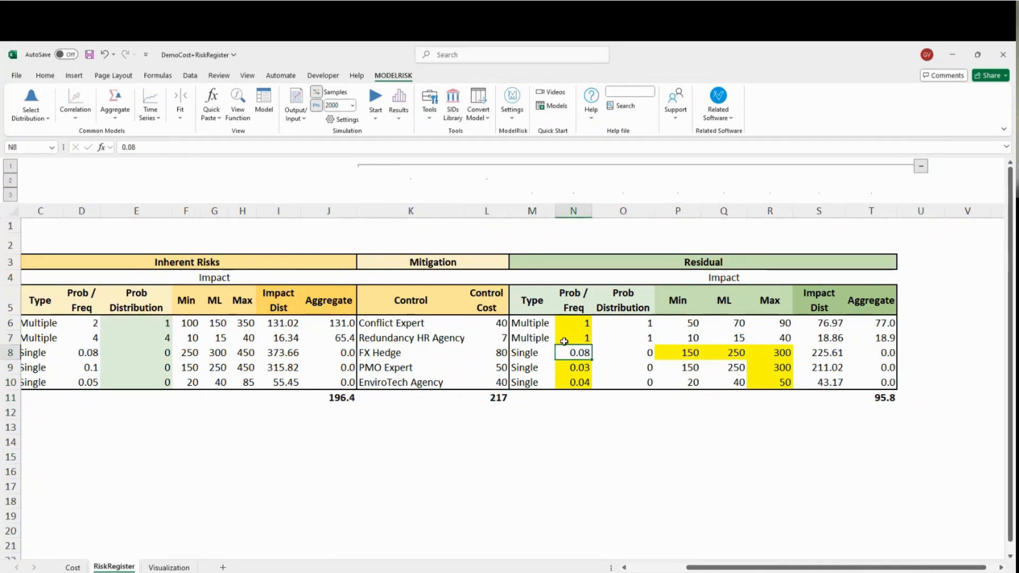
pyautogui.moveTo(494, 326); pyautogui.dragTo(583, 407)
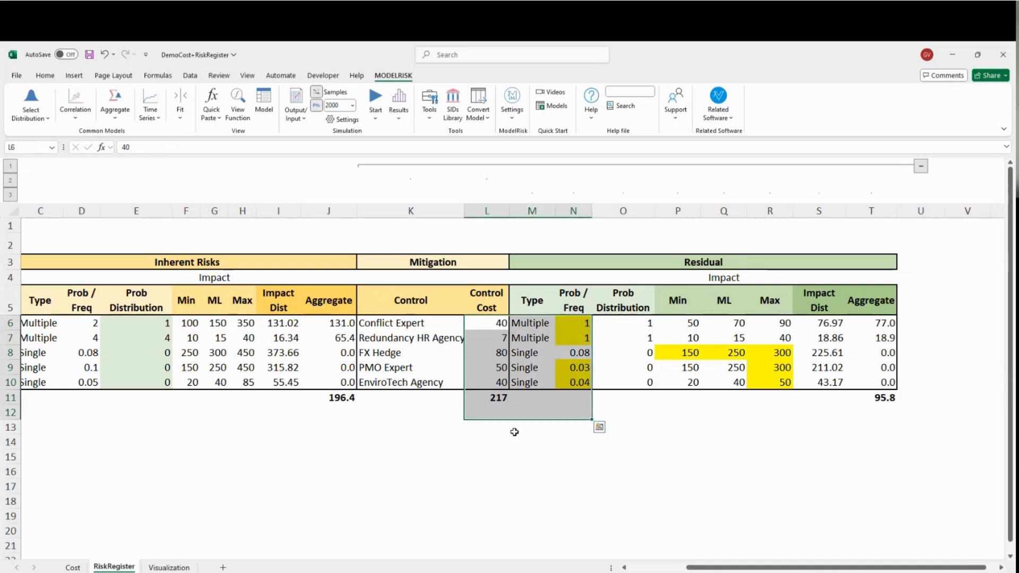
pyautogui.click(501, 439)
pyautogui.moveTo(499, 367)
pyautogui.mouseDown()
pyautogui.moveTo(500, 397)
pyautogui.moveTo(500, 387)
pyautogui.mouseUp()
pyautogui.click(575, 339)
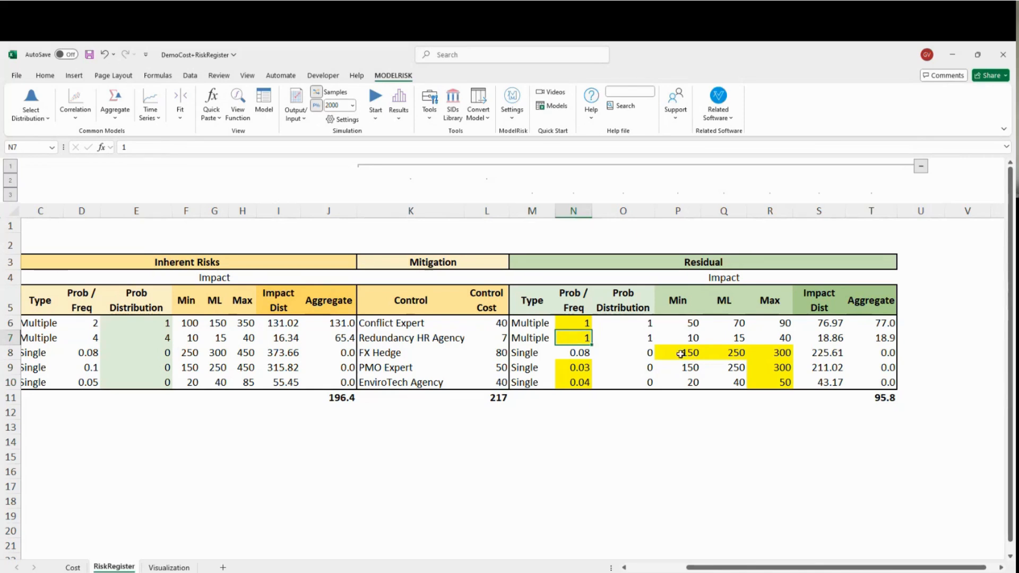
# Step: Set the FX Hedge row's residual impact to a minimum of 100, most likely 200 and maximum 250
pyautogui.click(501, 355)
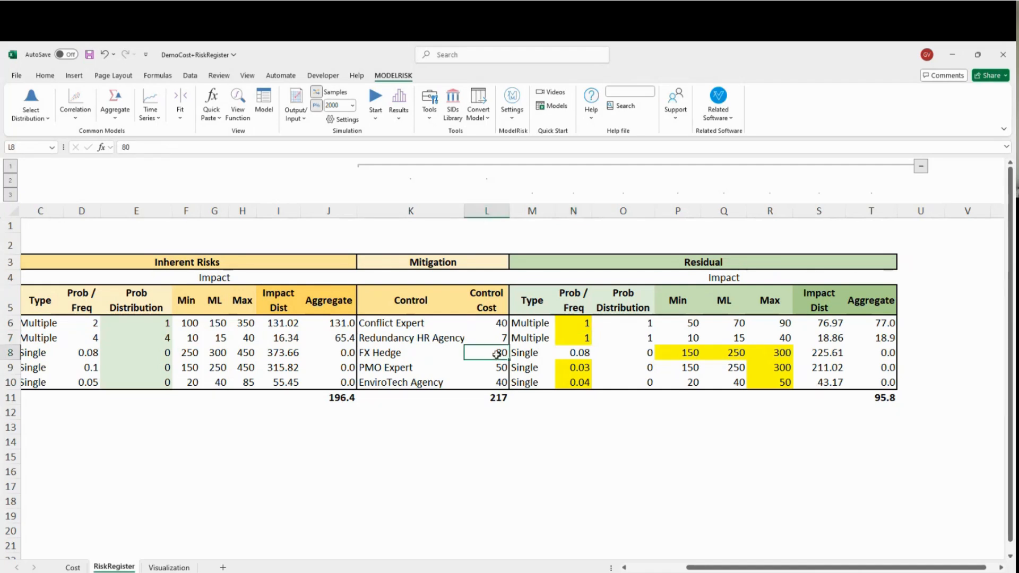
pyautogui.click(689, 353)
pyautogui.write('100')
pyautogui.press('Return')
pyautogui.press('Up')
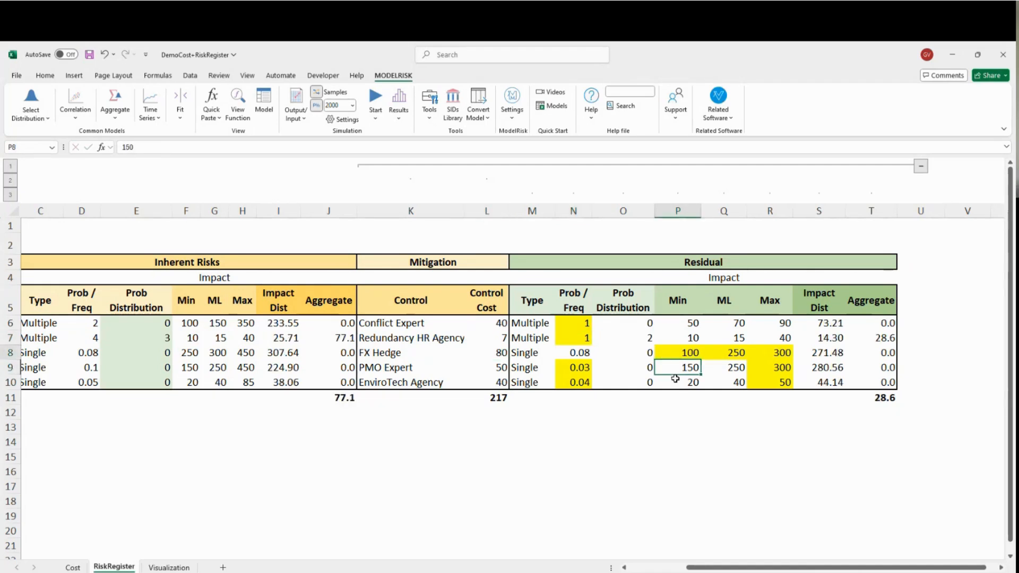
pyautogui.press('Right')
pyautogui.write('200')
pyautogui.press('Return')
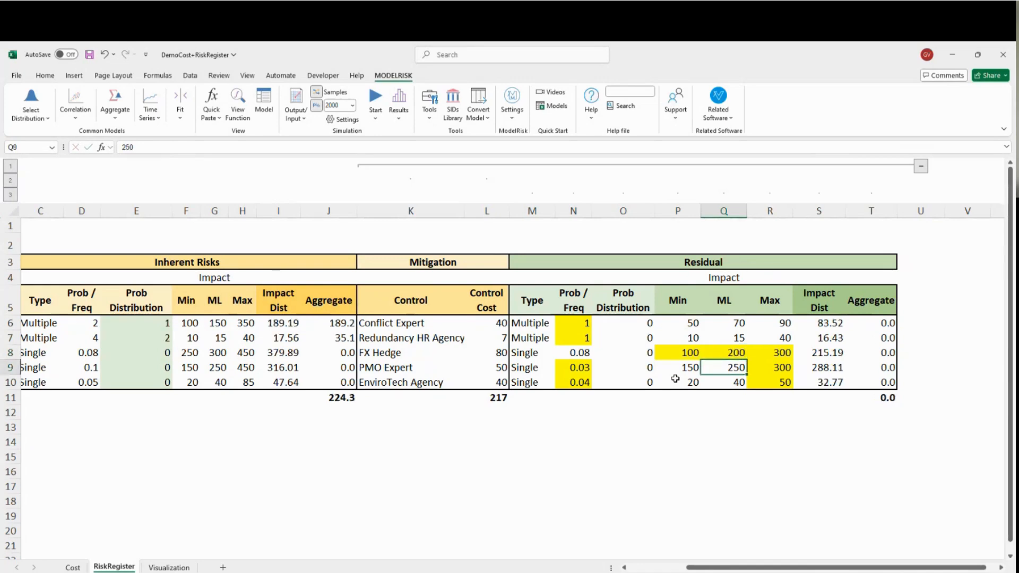
pyautogui.press('Right')
pyautogui.press('Up')
pyautogui.write('250')
pyautogui.press('Return')
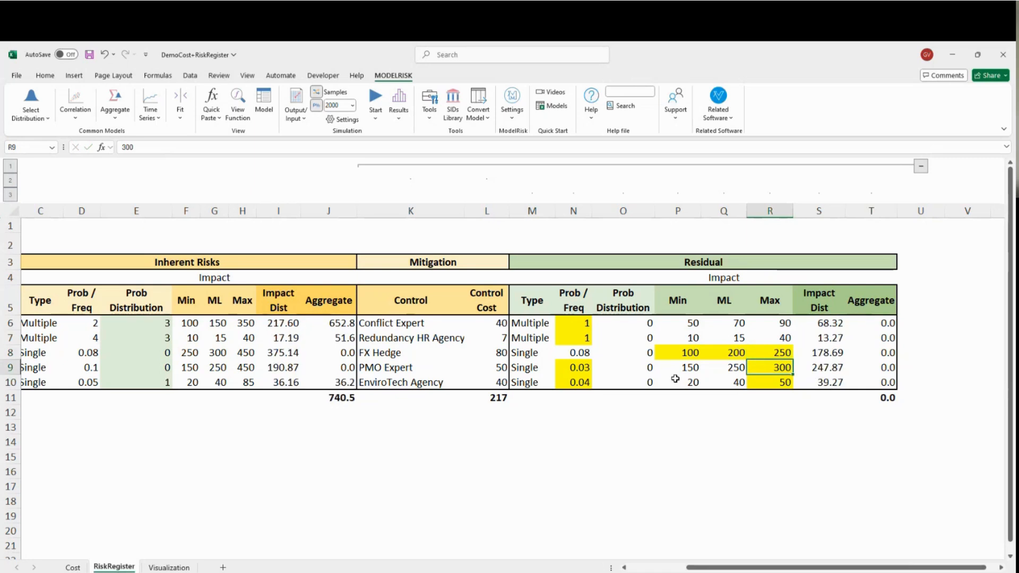
# Step: Run a new ModelRisk simulation with the revised risk register and close its results after reviewing the cumulative plot
pyautogui.click(486, 501)
pyautogui.moveTo(725, 567); pyautogui.dragTo(661, 566)
pyautogui.click(376, 98)
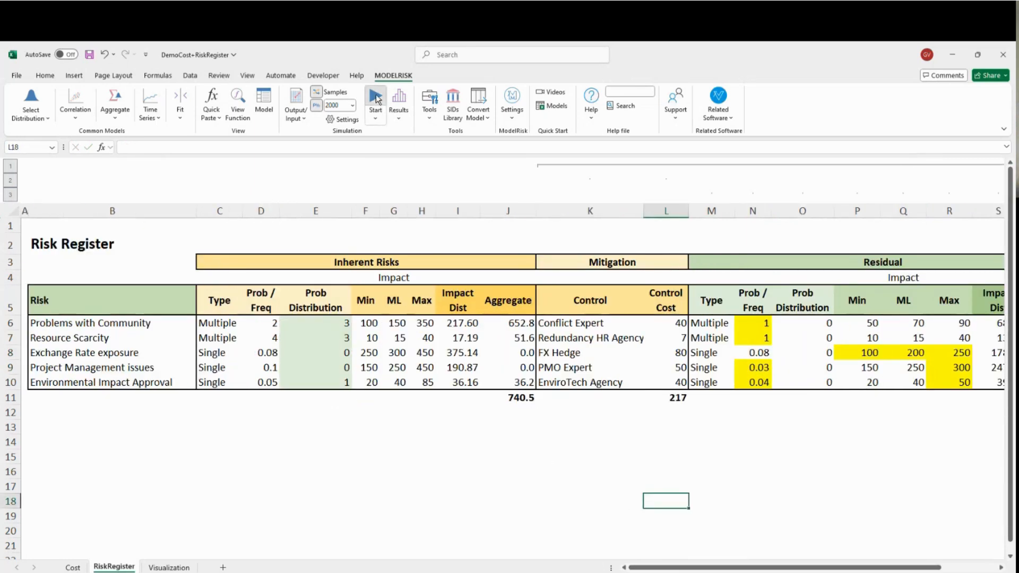
pyautogui.click(525, 356)
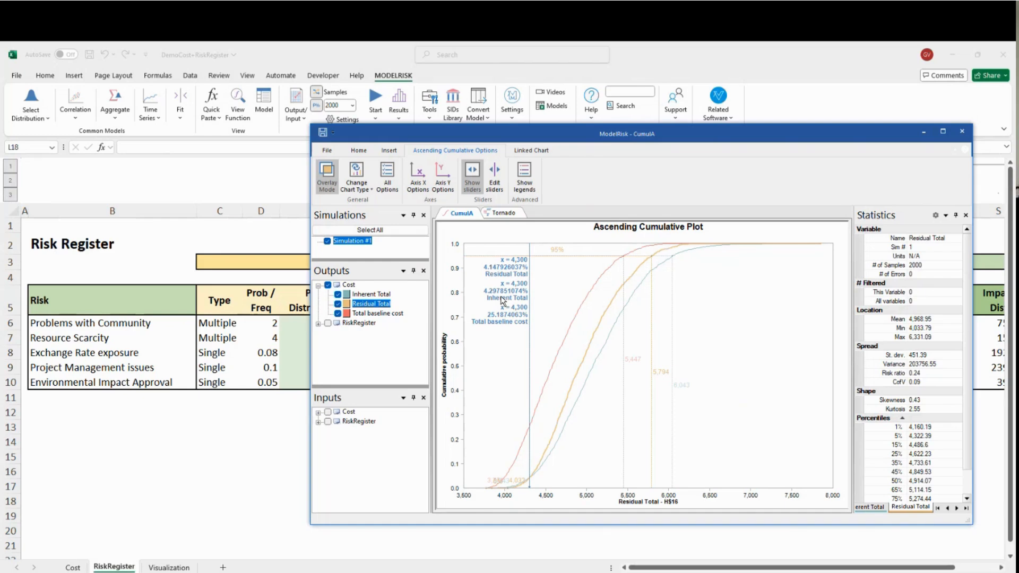
pyautogui.click(961, 133)
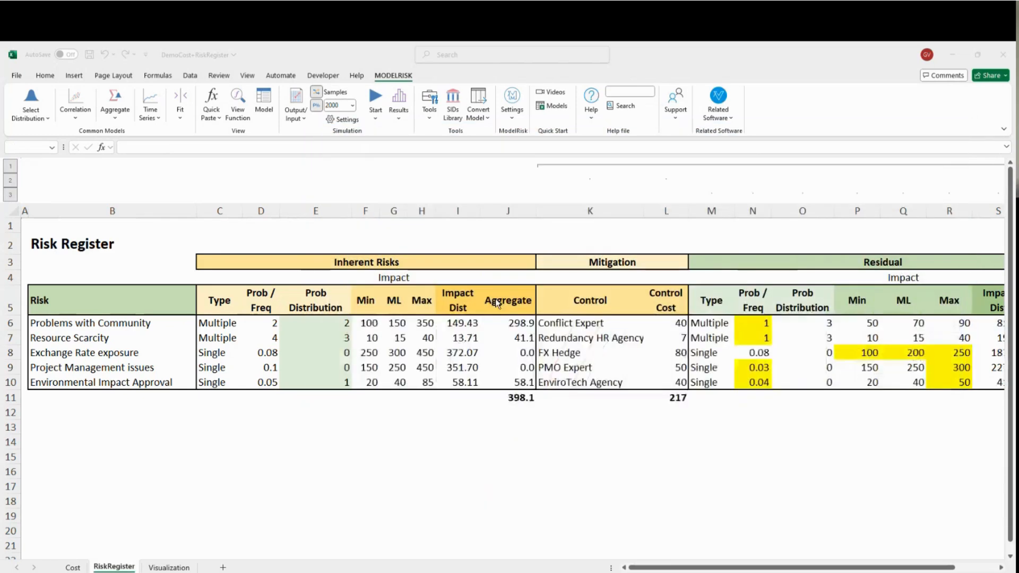
# Step: Review the residual-risk control cost and the Risk Exposure row on the Cost sheet
pyautogui.click(72, 568)
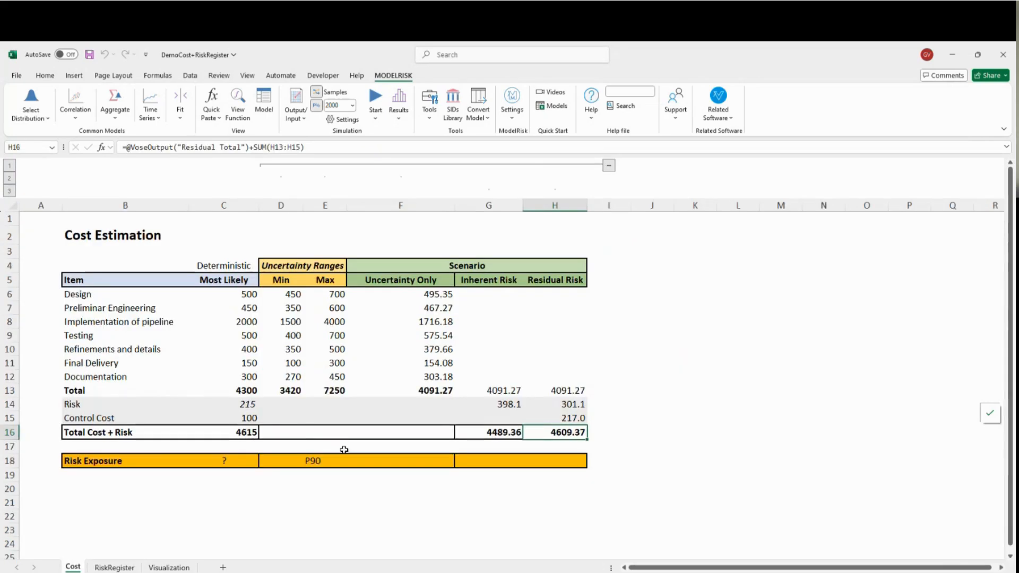
pyautogui.click(578, 421)
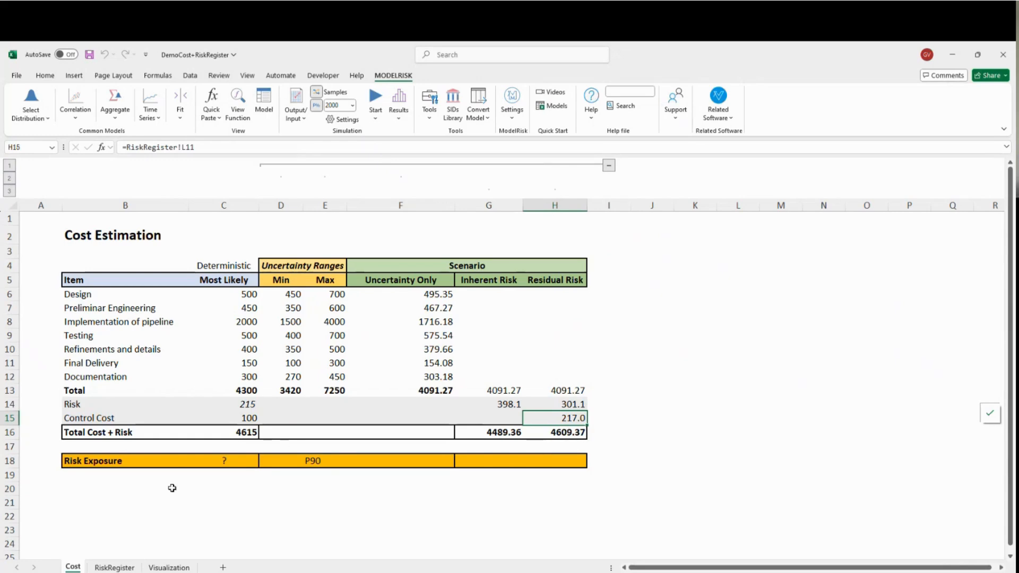
pyautogui.click(223, 461)
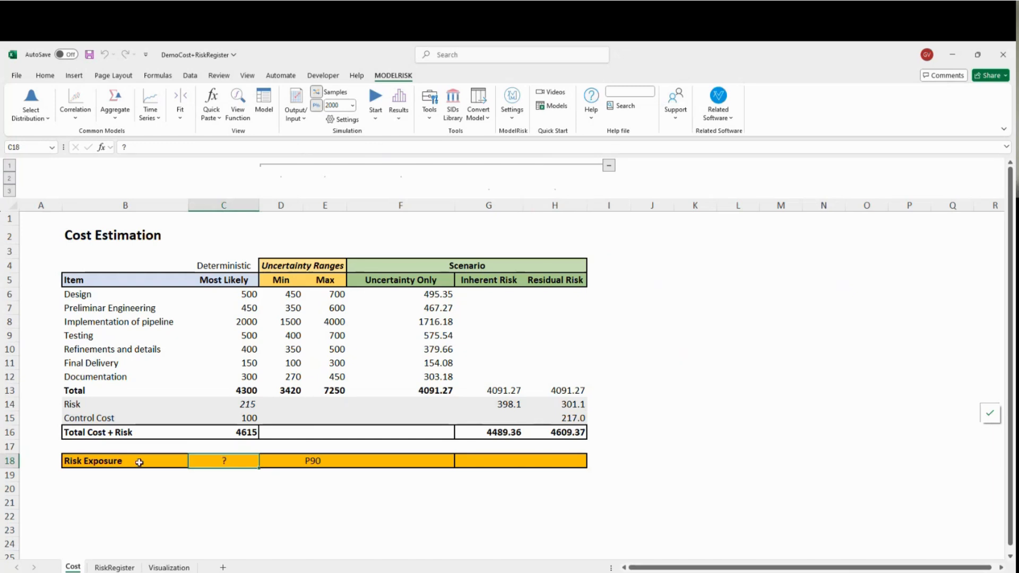
pyautogui.click(115, 464)
pyautogui.click(234, 461)
pyautogui.click(416, 461)
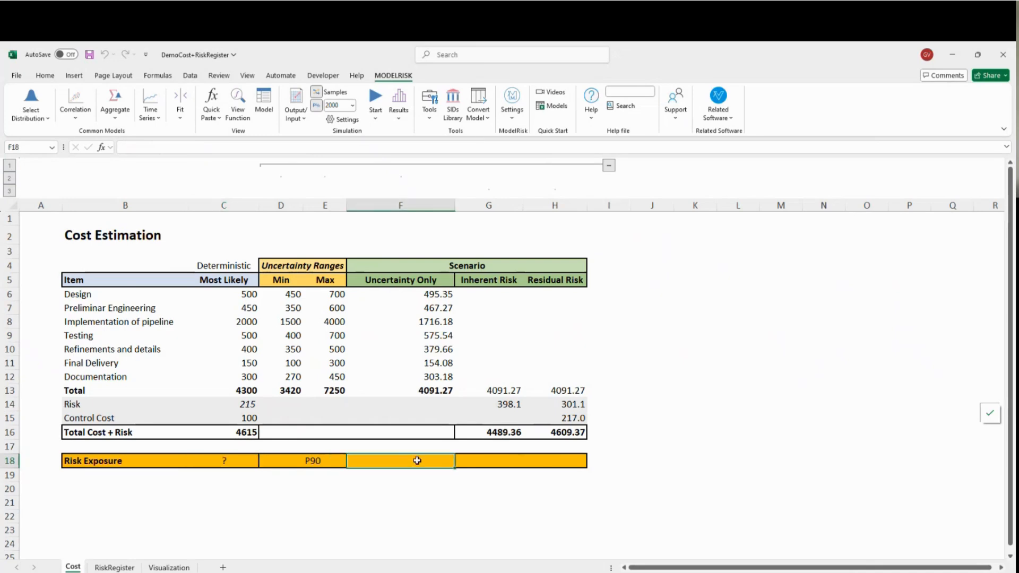
# Step: Reopen the simulation results, widen the statistics area to examine each output's percentiles, and close the results
pyautogui.click(398, 98)
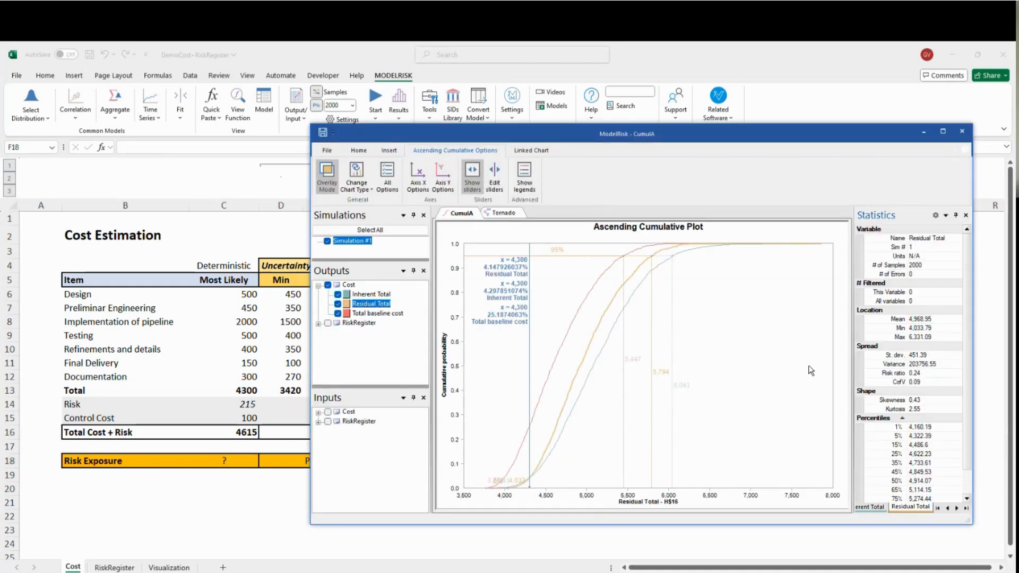
pyautogui.scroll(-1, 902, 494)
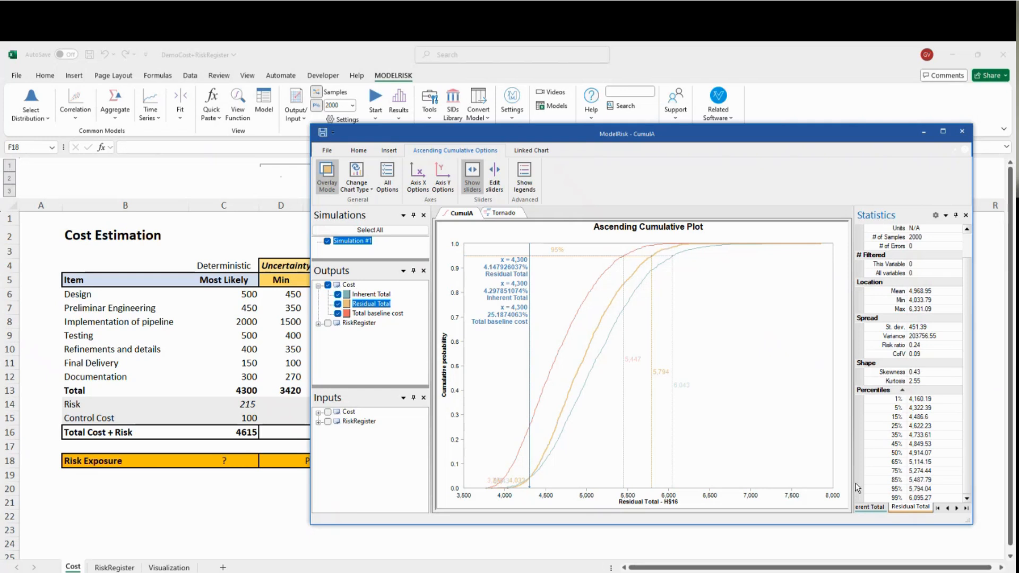
pyautogui.moveTo(856, 486); pyautogui.dragTo(768, 486)
pyautogui.click(795, 508)
pyautogui.click(880, 507)
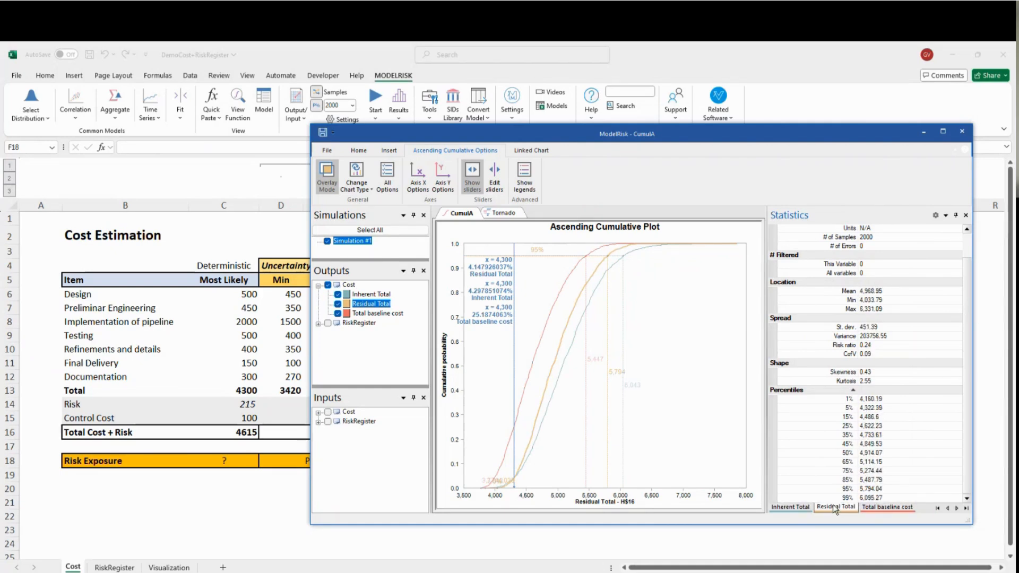
pyautogui.click(962, 133)
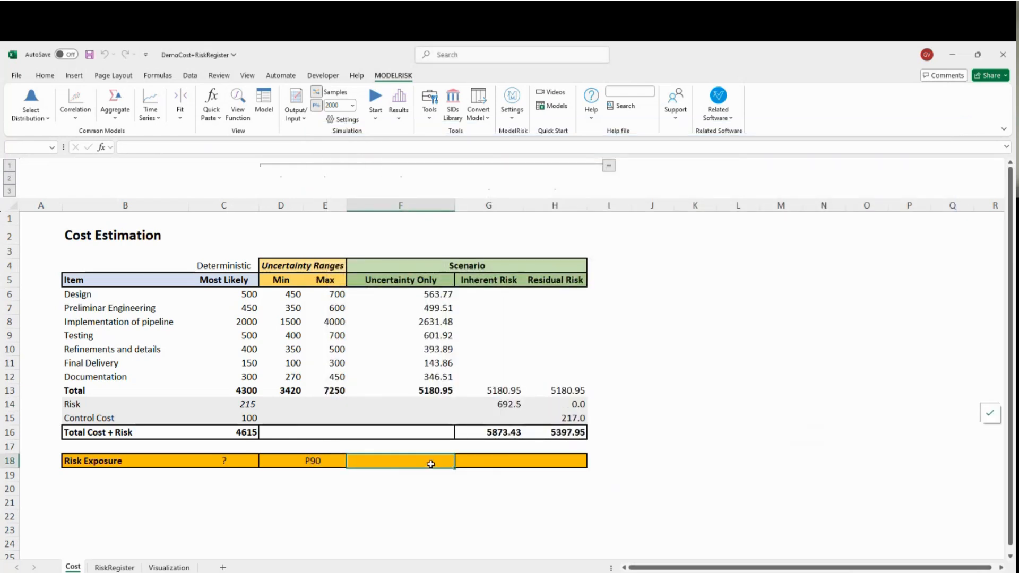
# Step: Enter =VoseSimPercentile(F13,.9) as the Uncertainty Only risk exposure in F18
pyautogui.write(')')
pyautogui.press('BackSpace')
pyautogui.write('=VoseSimPercentile(')
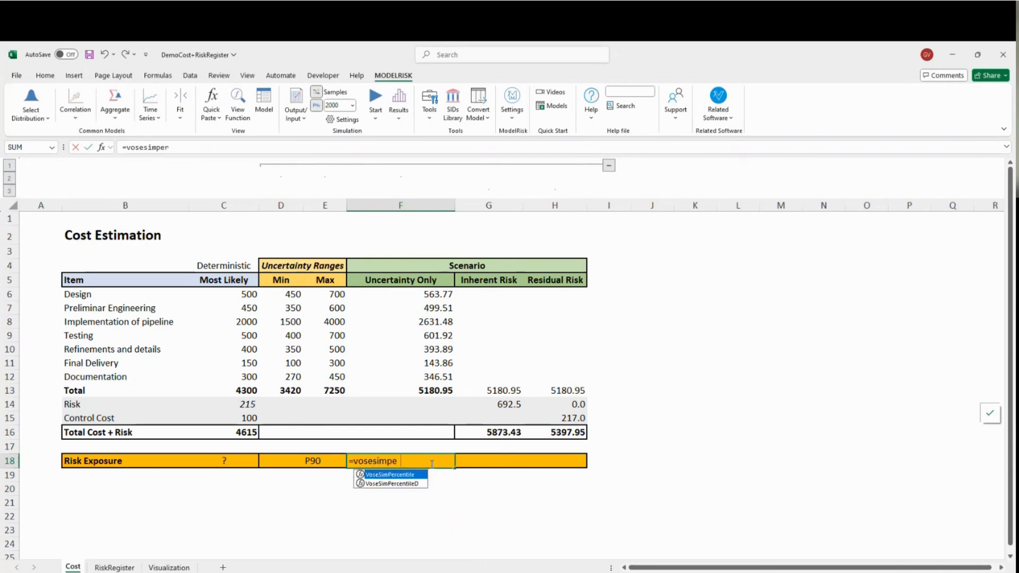
pyautogui.click(413, 391)
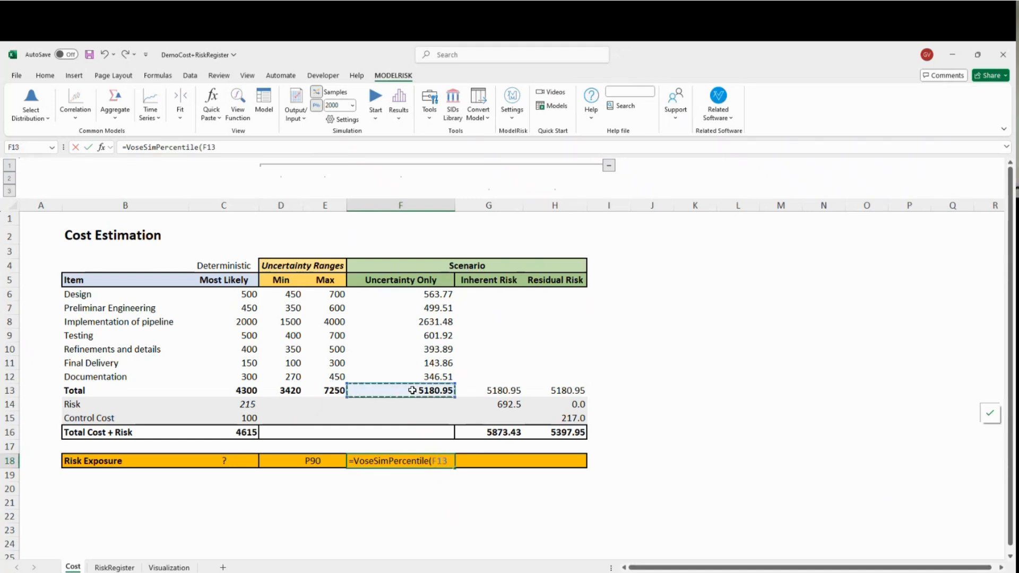
pyautogui.write(',.')
pyautogui.write('9)')
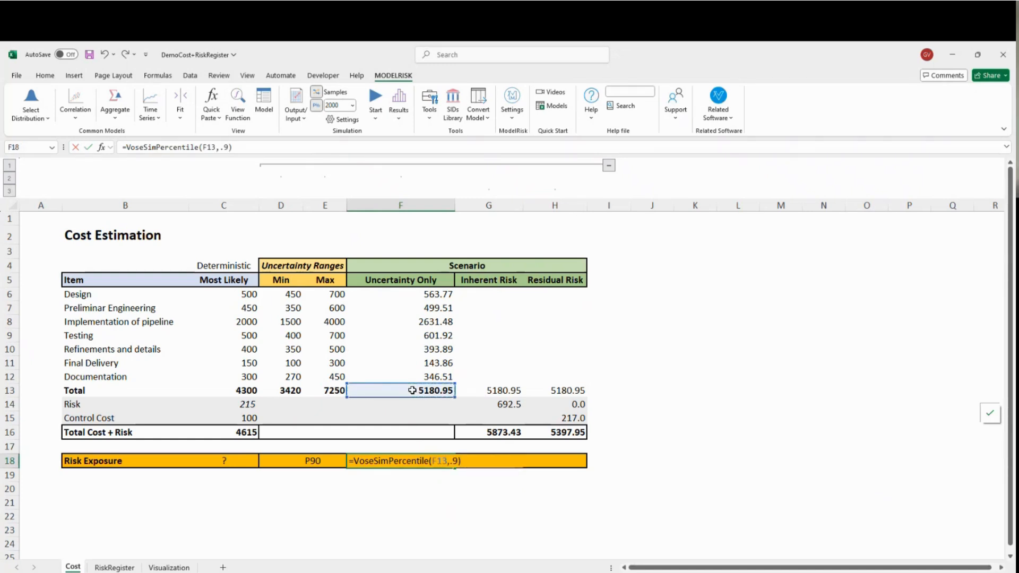
pyautogui.hotkey('ctrl', 'Return')
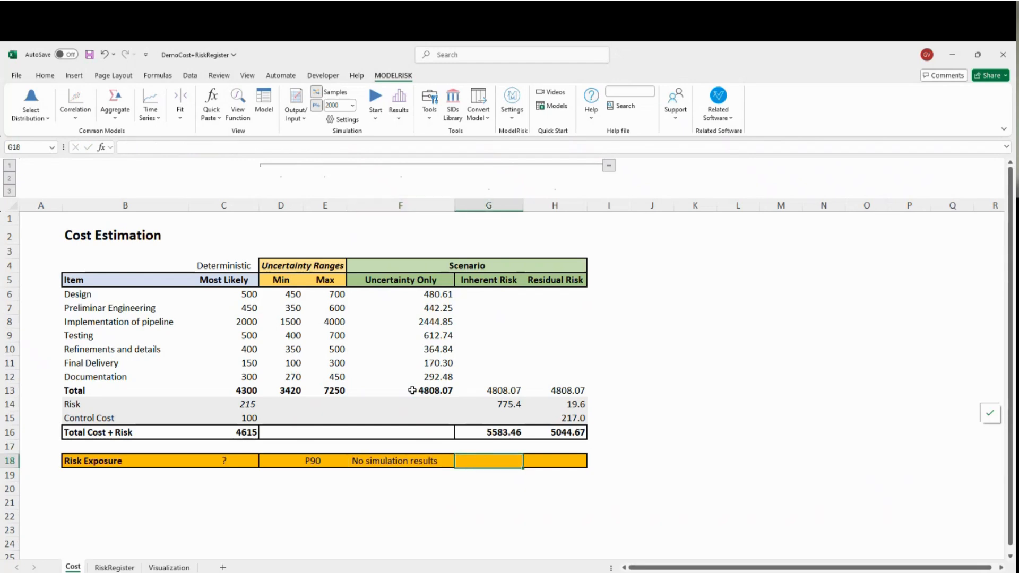
# Step: Enter =VoseSimPercentile(G16,.9) as the Inherent Risk exposure in G18
pyautogui.press('Tab')
pyautogui.write(')')
pyautogui.press('BackSpace')
pyautogui.write('=vos')
pyautogui.write('sim')
pyautogui.press('BackSpace')
pyautogui.press('BackSpace')
pyautogui.write('eSimPercentile(')
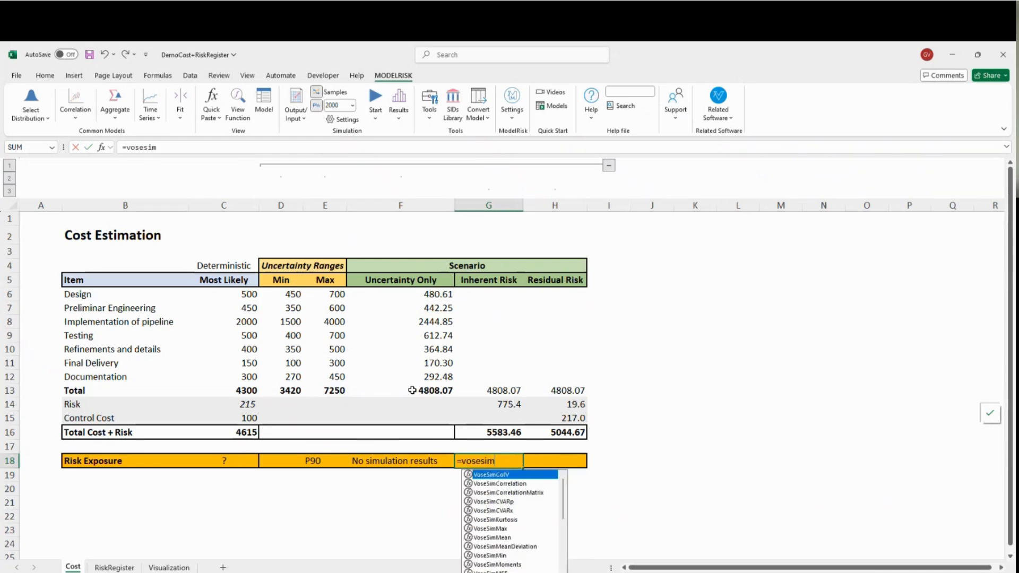
pyautogui.press('Tab')
pyautogui.press('Up')
pyautogui.press('Up')
pyautogui.write(',.9)')
pyautogui.press('Tab')
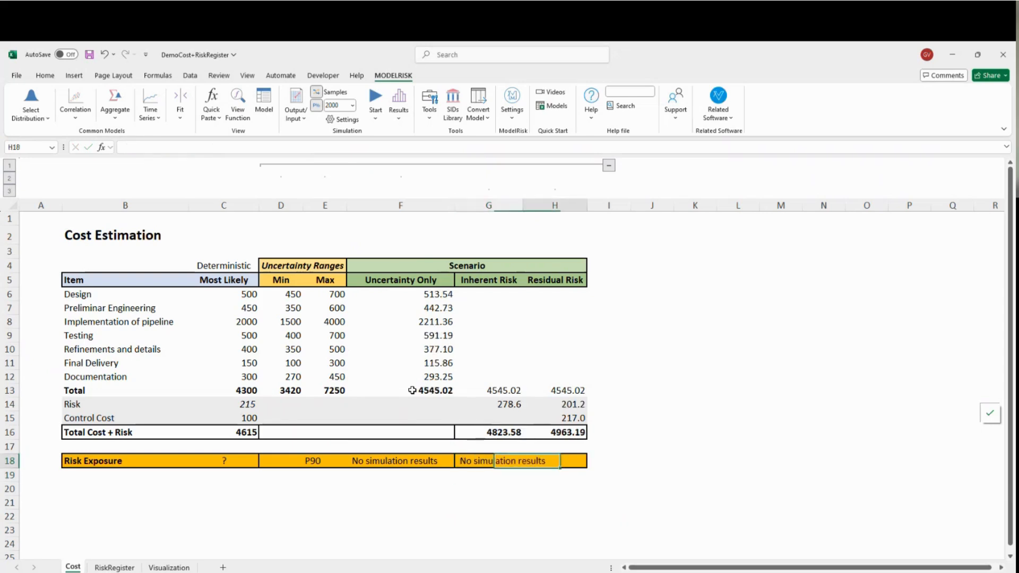
# Step: Enter =VoseSimPercentile(H16,.9) as the Residual Risk exposure in H18
pyautogui.press('F2')
pyautogui.write('=VoseSimPercentile(')
pyautogui.press('Up')
pyautogui.press('Up')
pyautogui.write(',.9)')
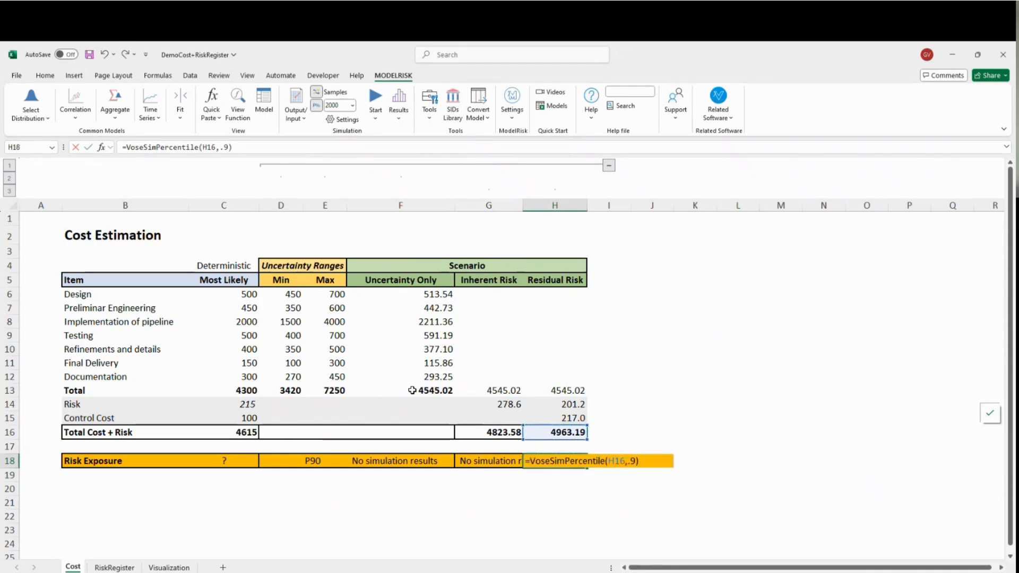
pyautogui.hotkey('ctrl', 'Return')
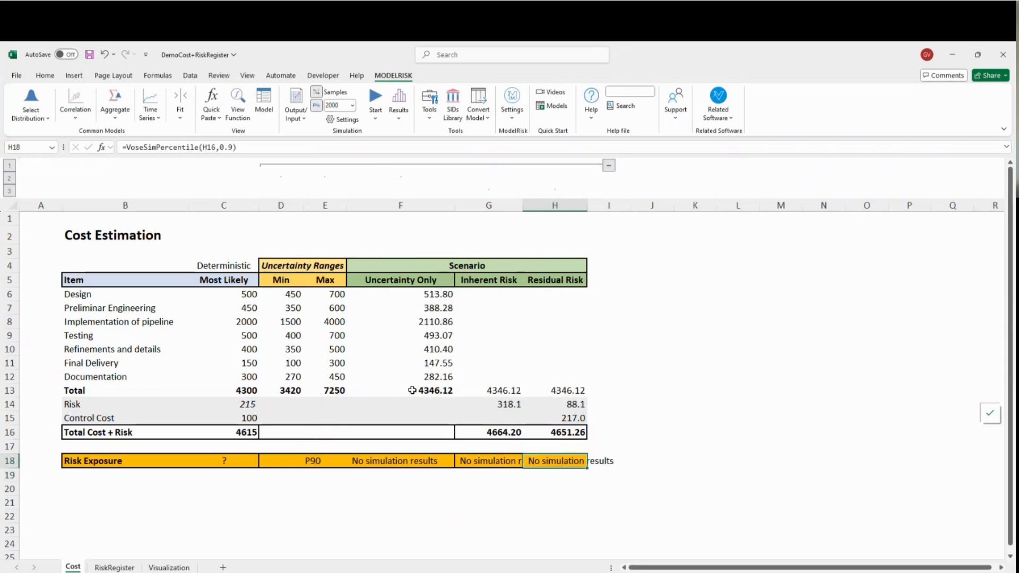
# Step: Rerun the simulation to calculate the P90 risk exposures and close the results window
pyautogui.click(428, 492)
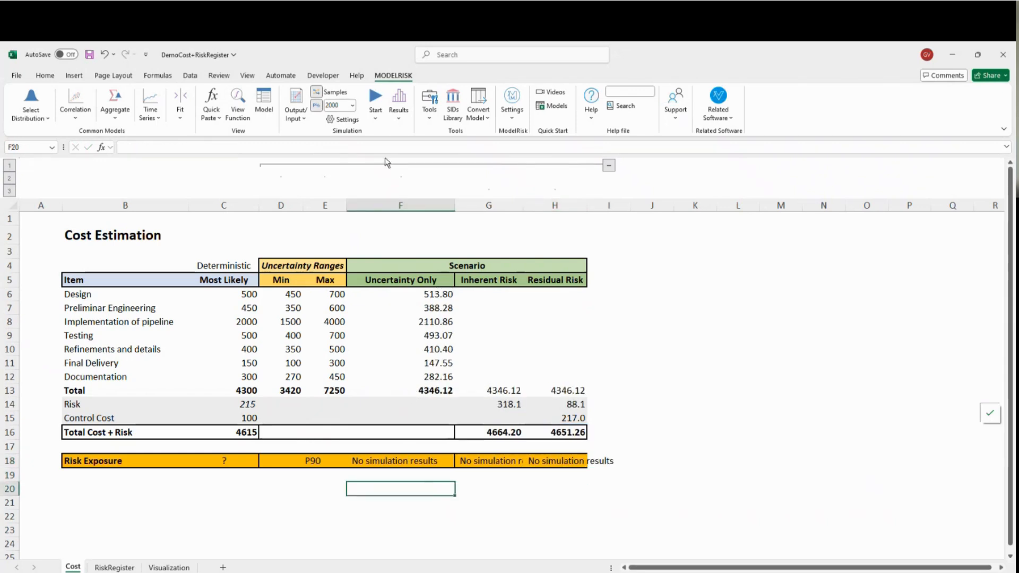
pyautogui.click(403, 460)
pyautogui.click(374, 104)
pyautogui.click(529, 357)
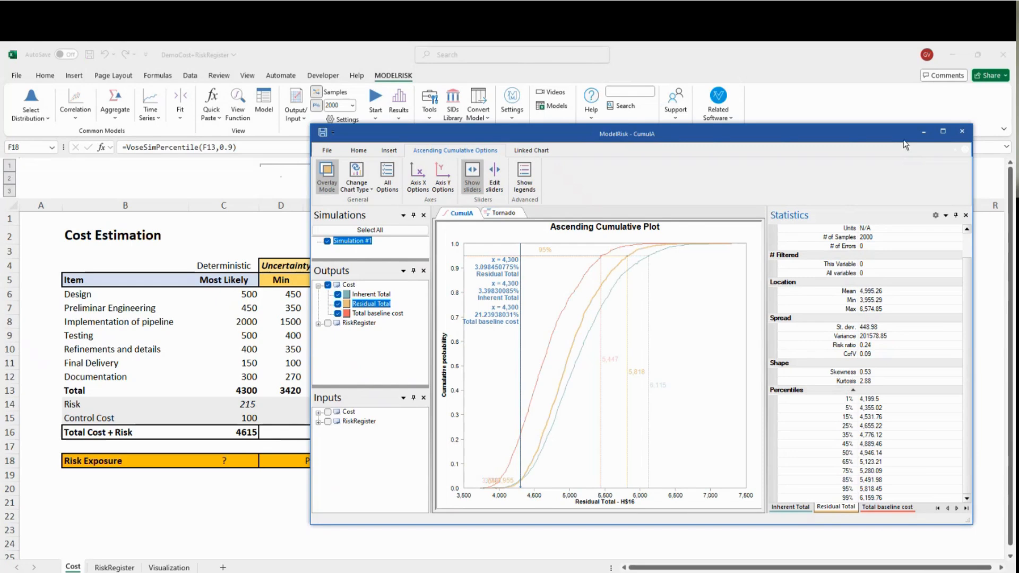
pyautogui.click(962, 132)
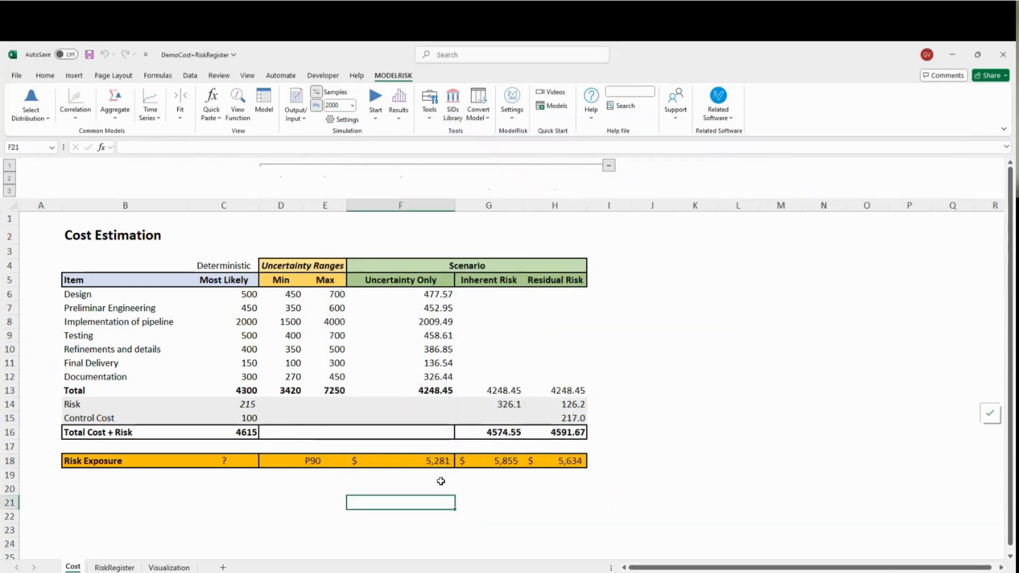
# Step: Compare the P90 risk exposures of the Inherent Risk and Residual Risk scenarios
pyautogui.click(497, 461)
pyautogui.click(558, 462)
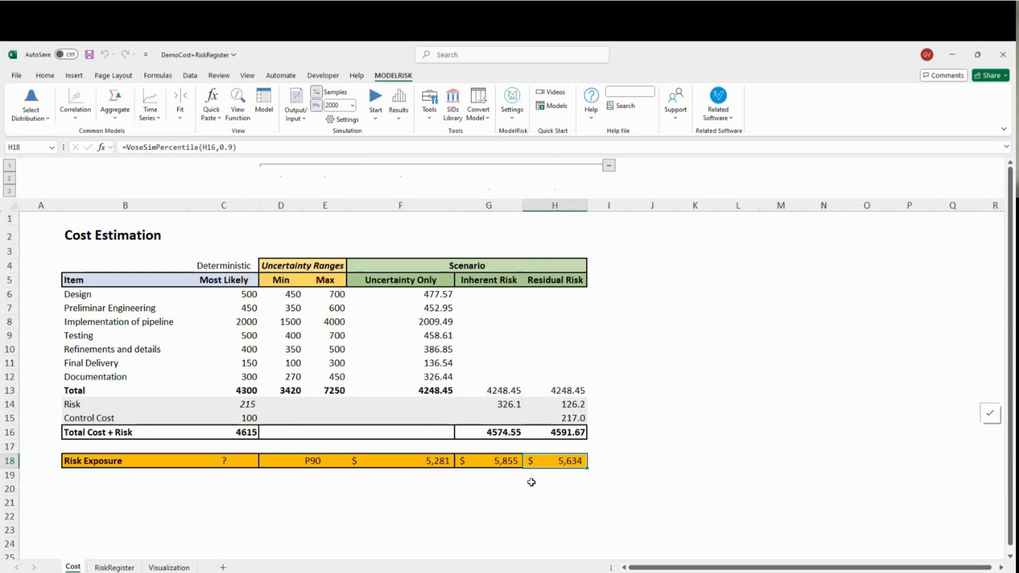
pyautogui.click(442, 488)
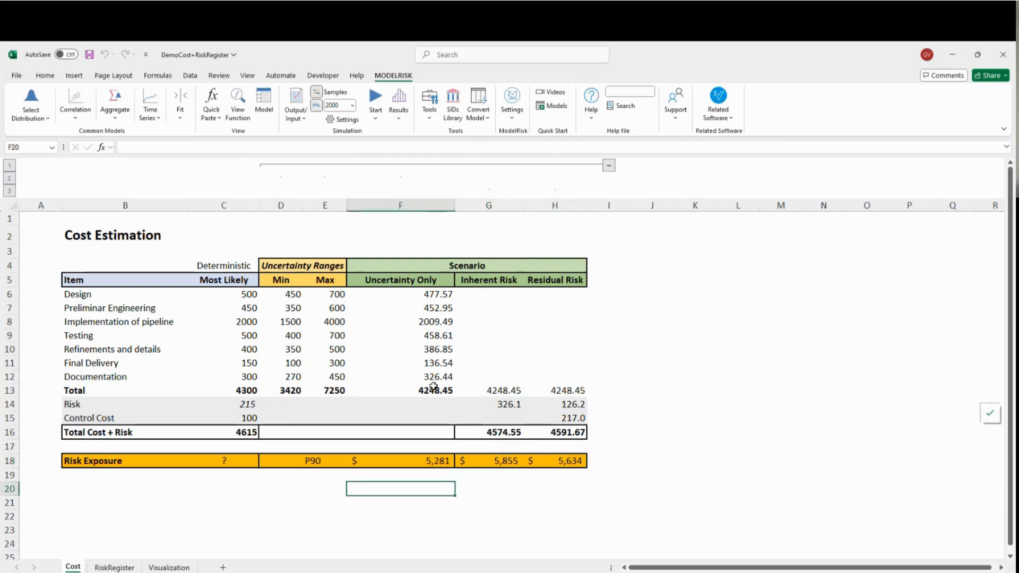
# Step: Compare the P90 risk exposure formulas of the three scenarios with the deterministic Most Likely total
pyautogui.click(431, 462)
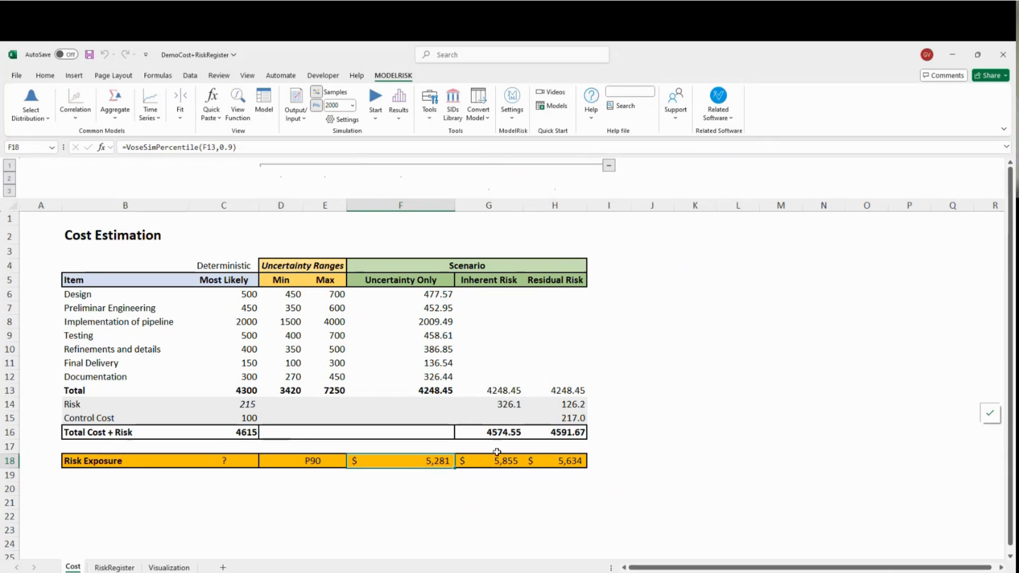
pyautogui.click(472, 463)
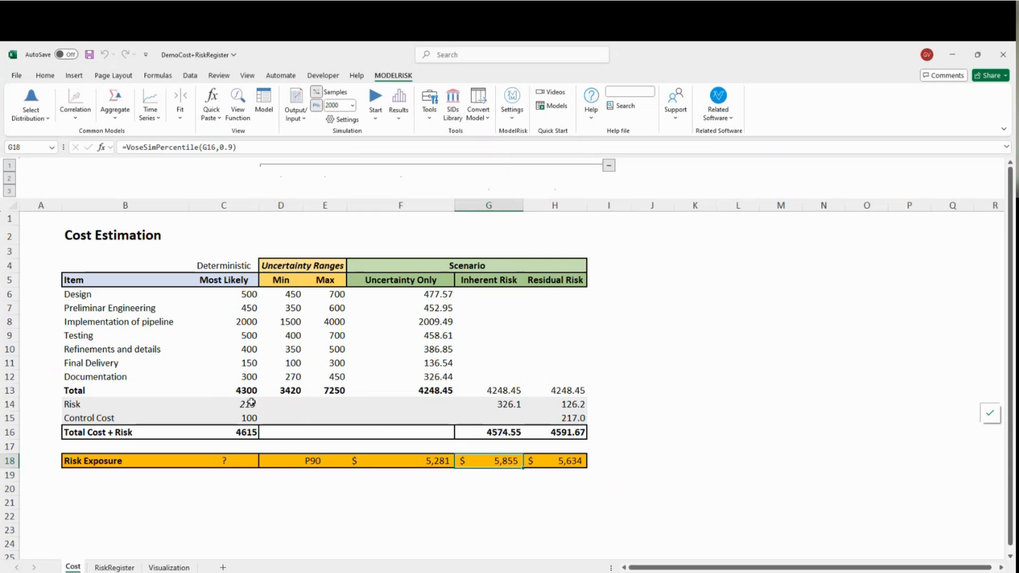
pyautogui.click(233, 394)
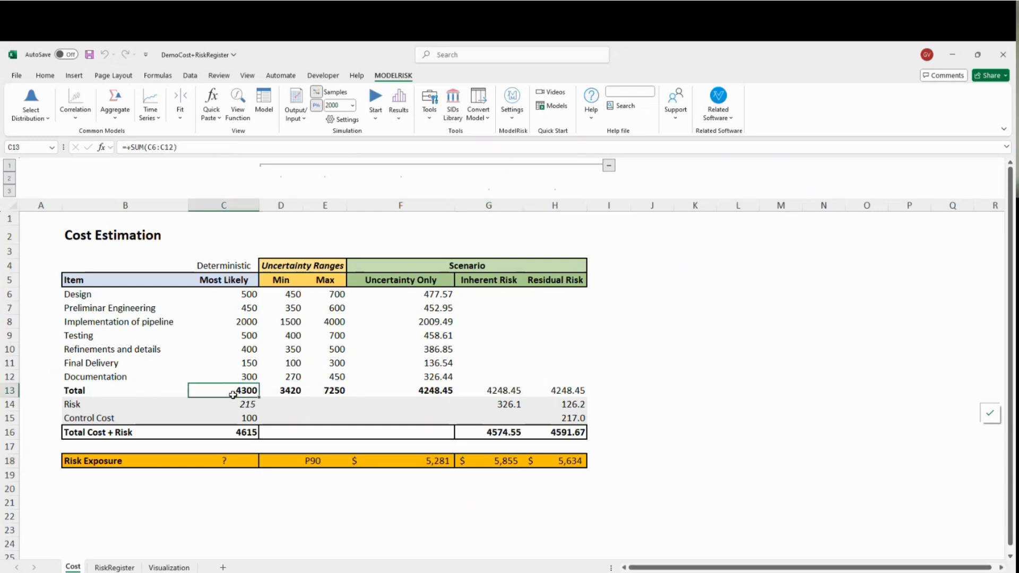
pyautogui.click(573, 459)
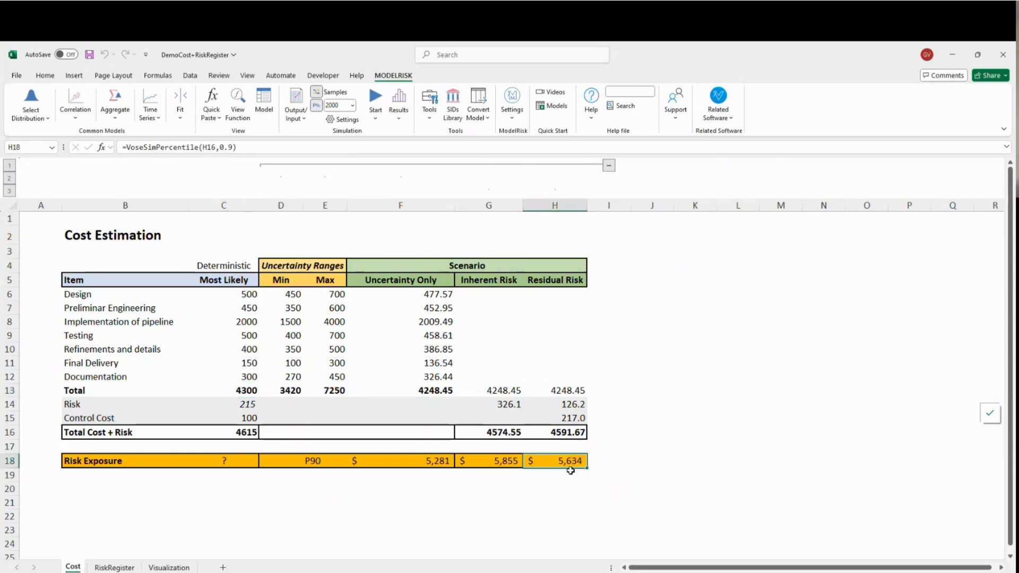
# Step: Examine the Residual Risk exposure against the Inherent Risk exposure, taking the control cost and scenario headings into account
pyautogui.click(484, 462)
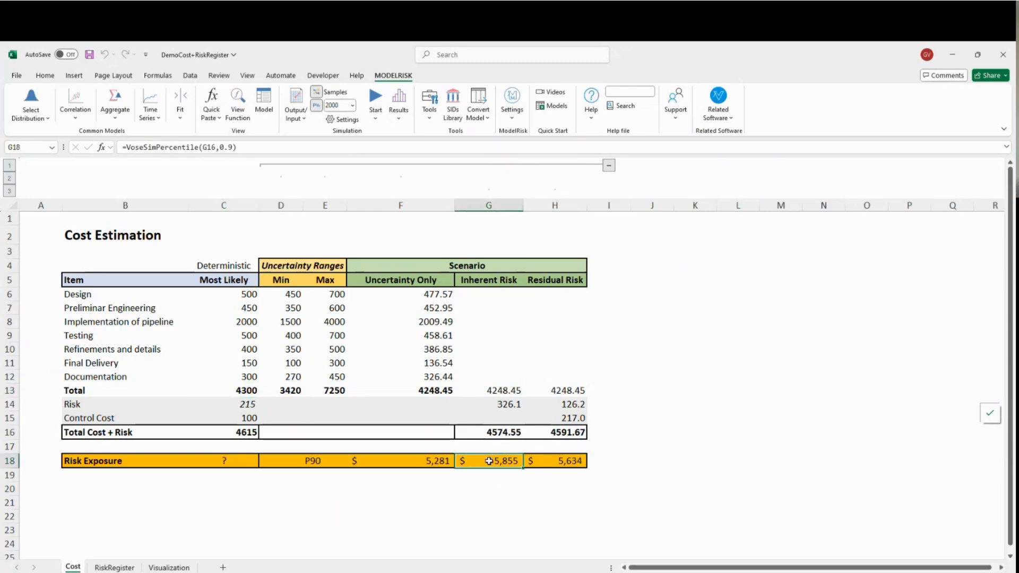
pyautogui.click(561, 417)
pyautogui.click(499, 467)
pyautogui.click(566, 468)
pyautogui.click(490, 463)
pyautogui.click(560, 462)
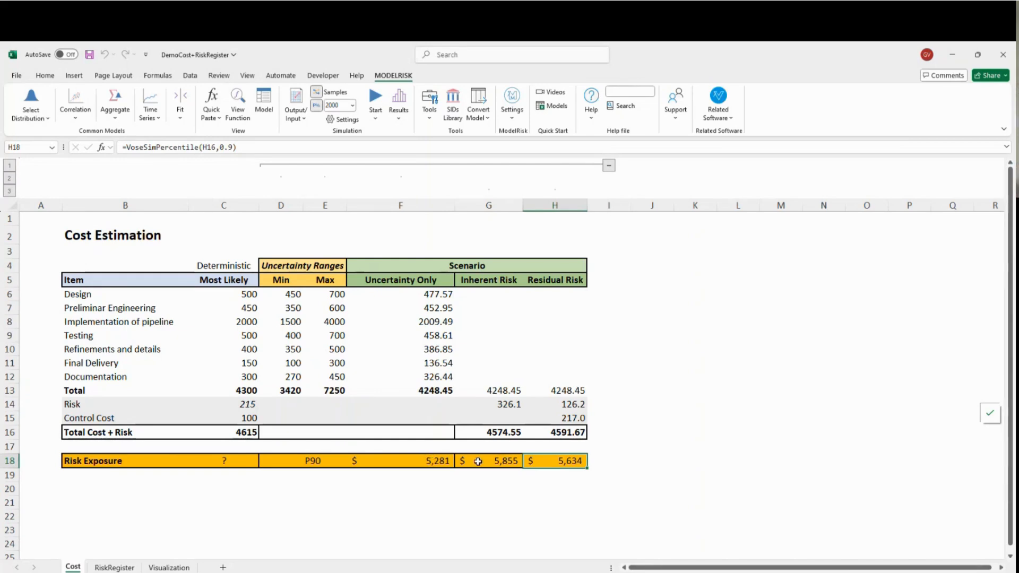
pyautogui.click(495, 462)
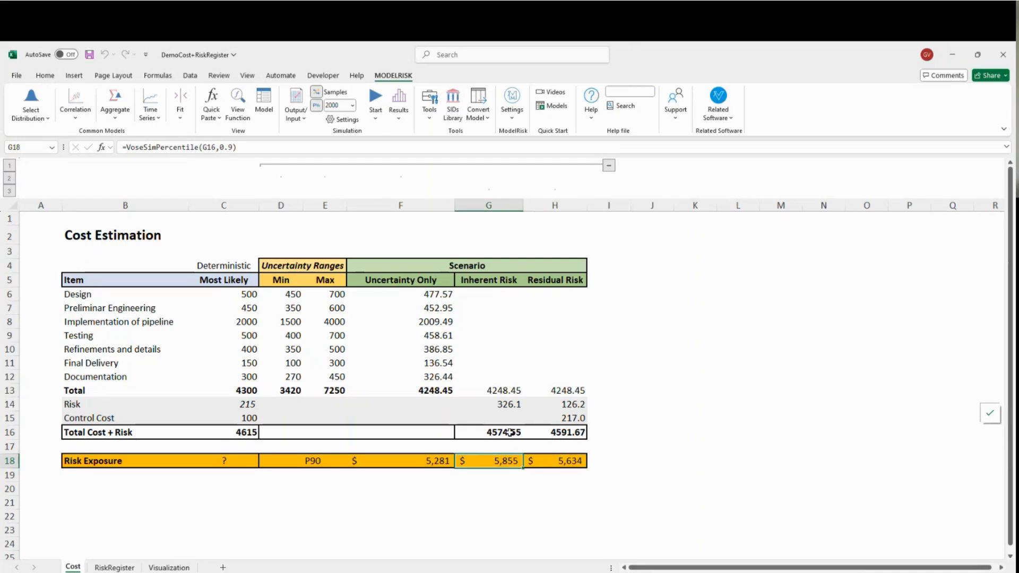
pyautogui.click(547, 461)
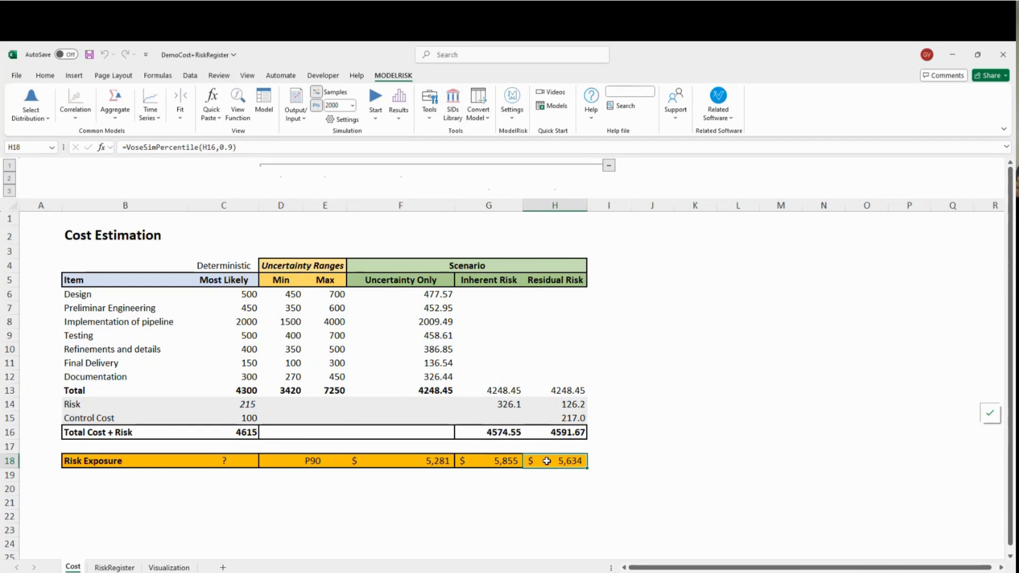
pyautogui.moveTo(404, 268); pyautogui.dragTo(571, 289)
pyautogui.click(655, 346)
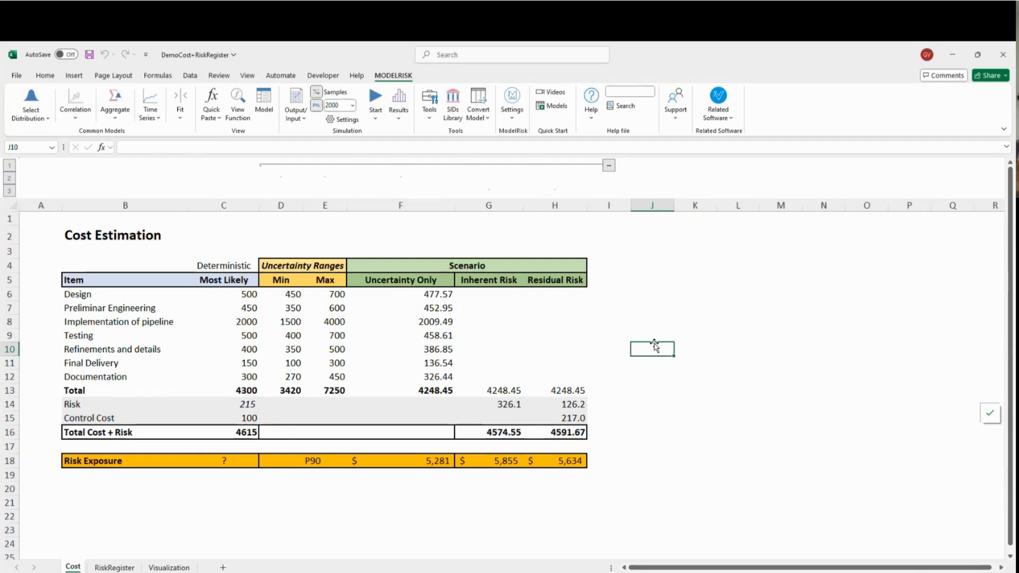
# Step: Bring up the simulation results and limit the cumulative plot to the Total baseline cost output
pyautogui.click(415, 347)
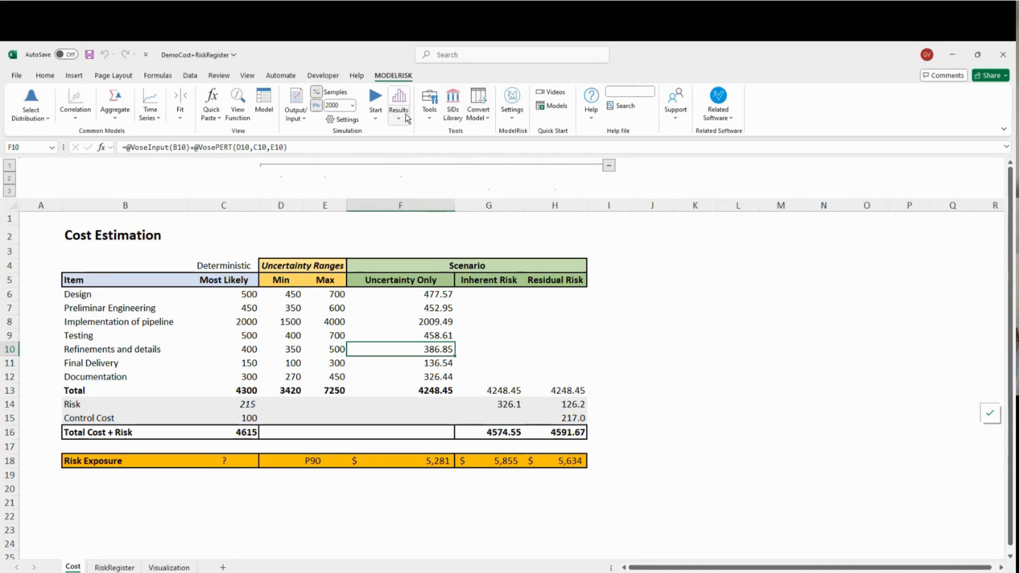
pyautogui.click(400, 99)
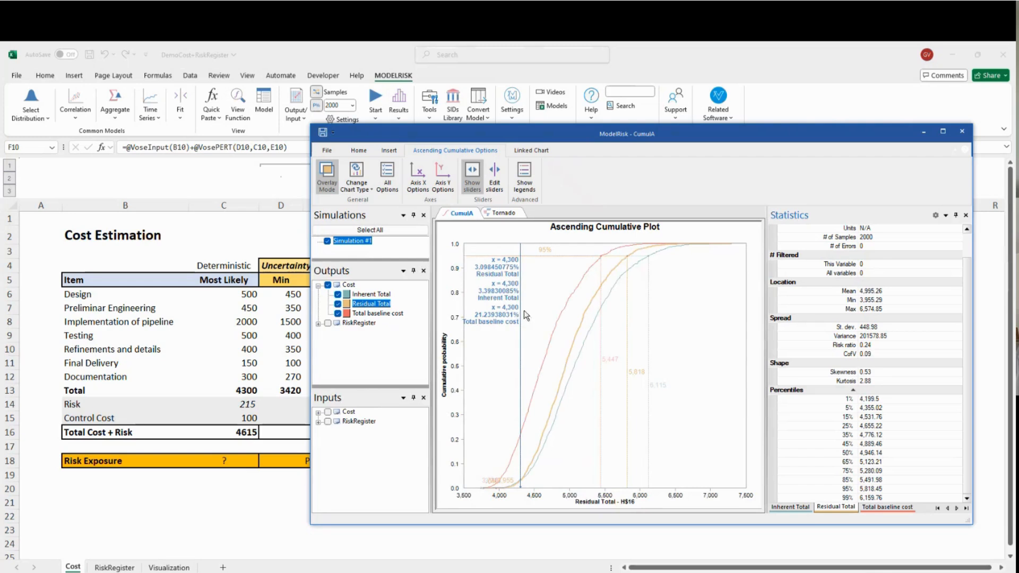
pyautogui.click(338, 304)
pyautogui.click(338, 294)
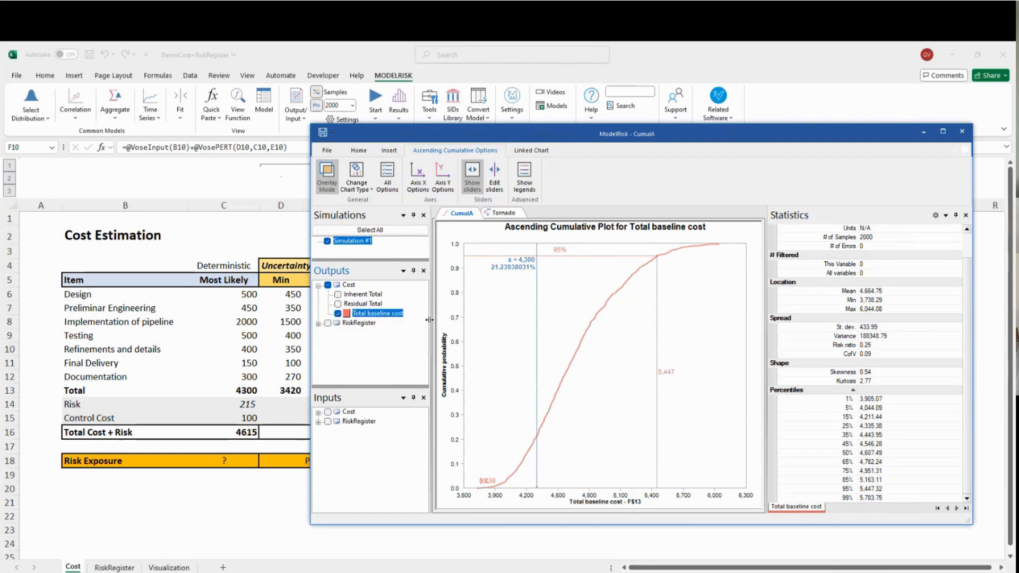
# Step: Display the tornado plot for Total baseline cost and examine the Implementation of pipeline bar
pyautogui.click(510, 214)
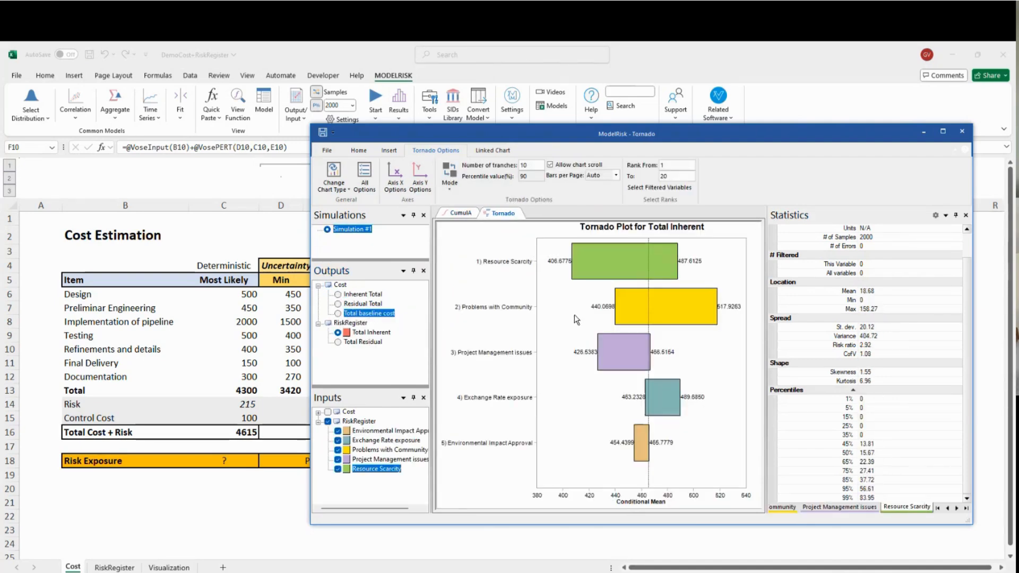
pyautogui.click(345, 313)
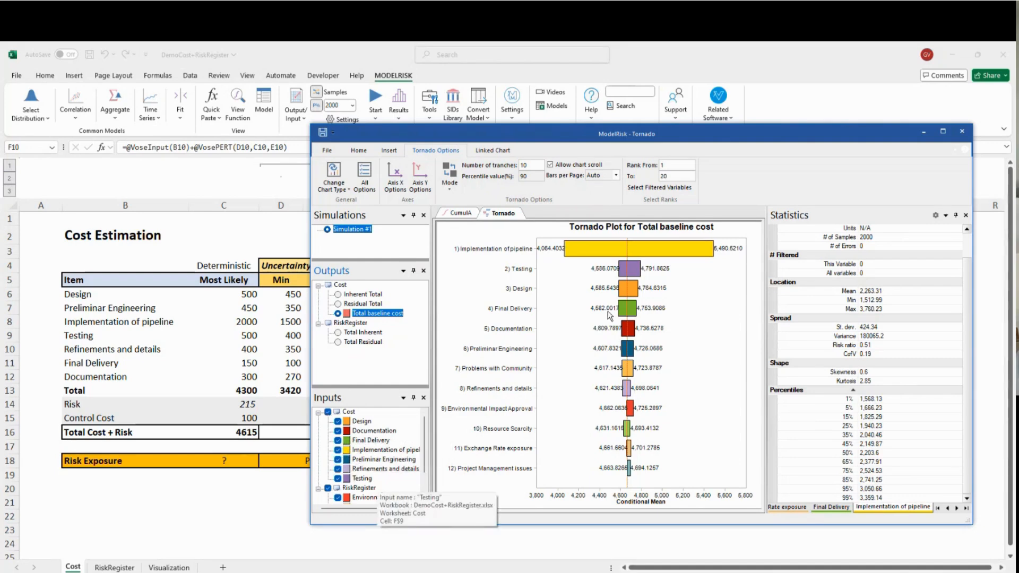
pyautogui.moveTo(540, 132); pyautogui.dragTo(550, 158)
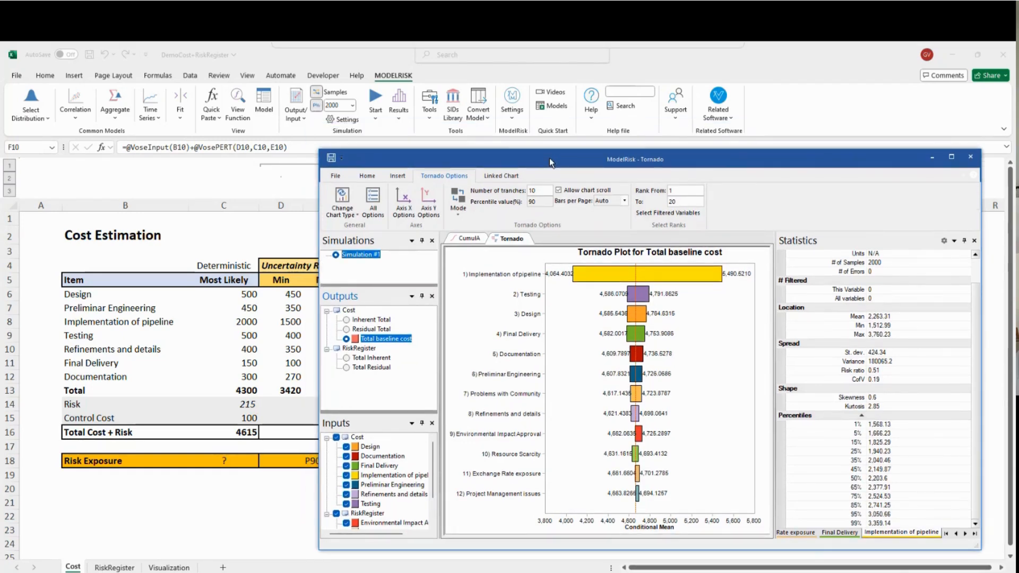
pyautogui.moveTo(550, 157); pyautogui.dragTo(552, 152)
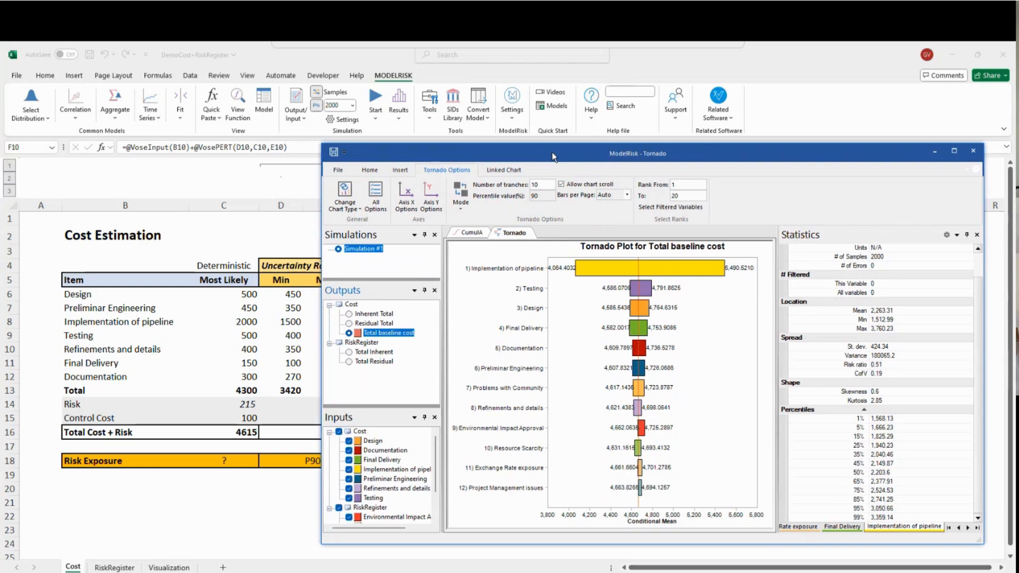
pyautogui.moveTo(552, 152); pyautogui.dragTo(544, 152)
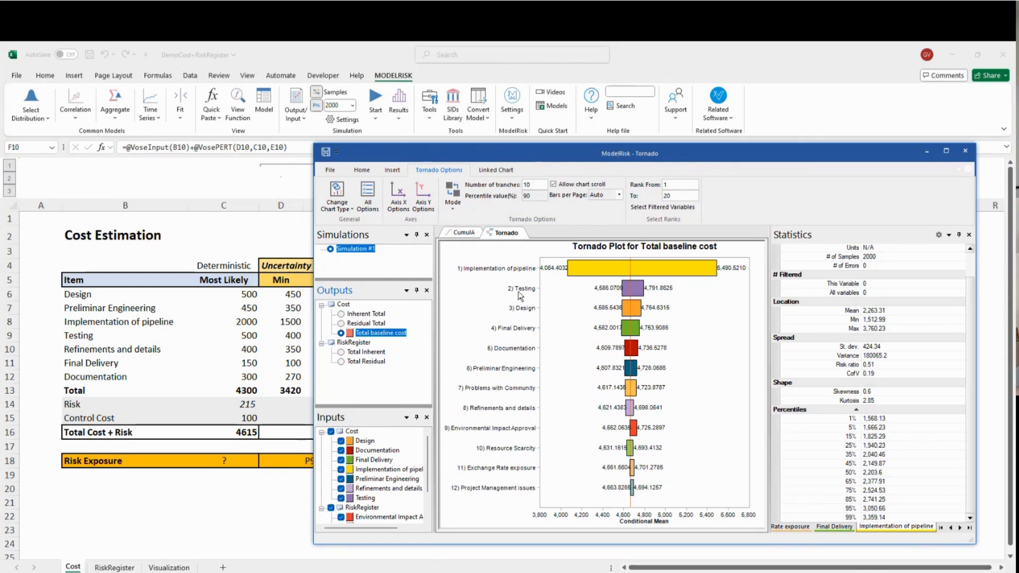
pyautogui.moveTo(616, 267)
pyautogui.hotkey('ctrl', '2')
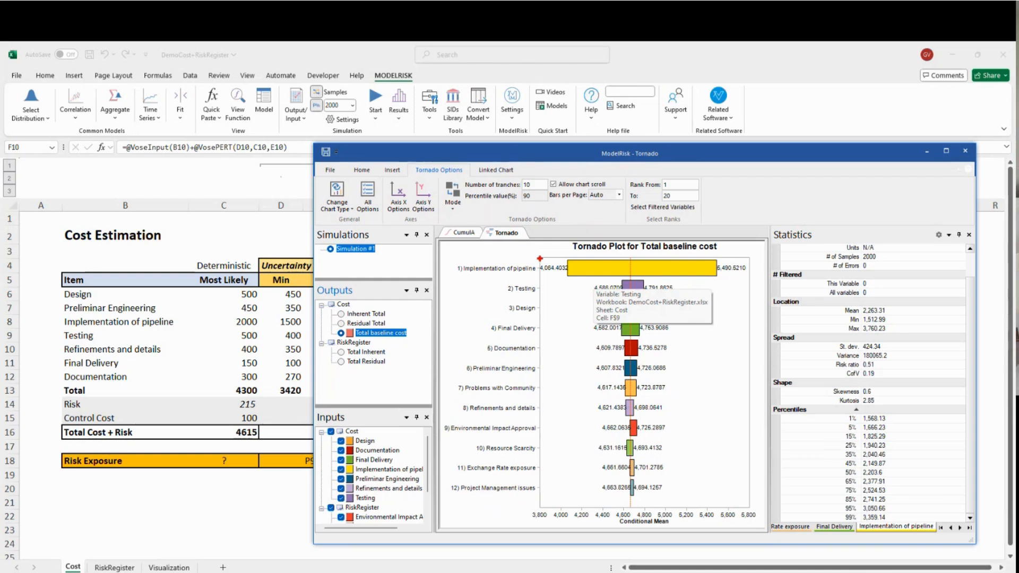
pyautogui.moveTo(532, 258)
pyautogui.mouseDown()
pyautogui.moveTo(605, 276)
pyautogui.moveTo(761, 282)
pyautogui.mouseUp()
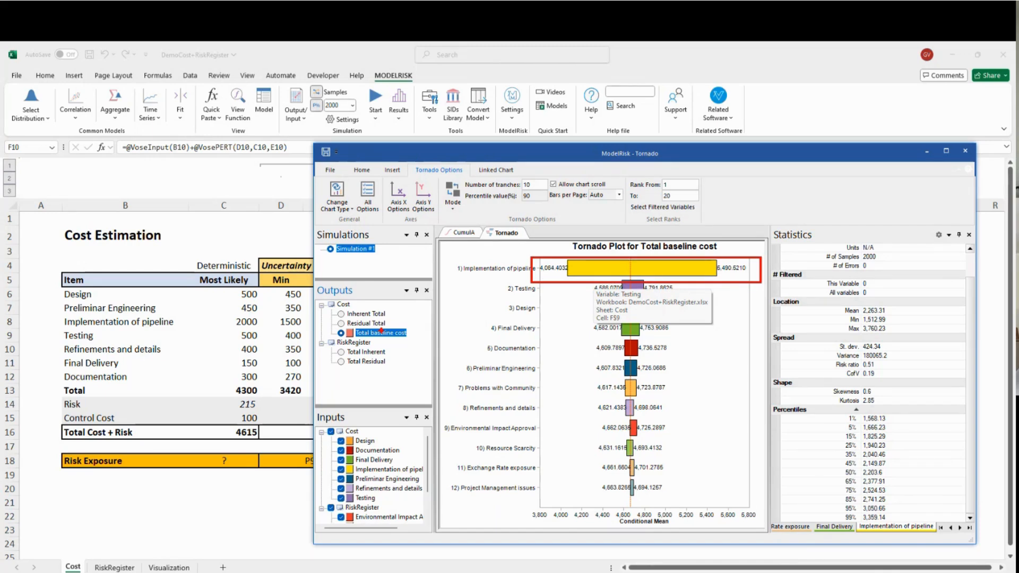
pyautogui.press('Escape')
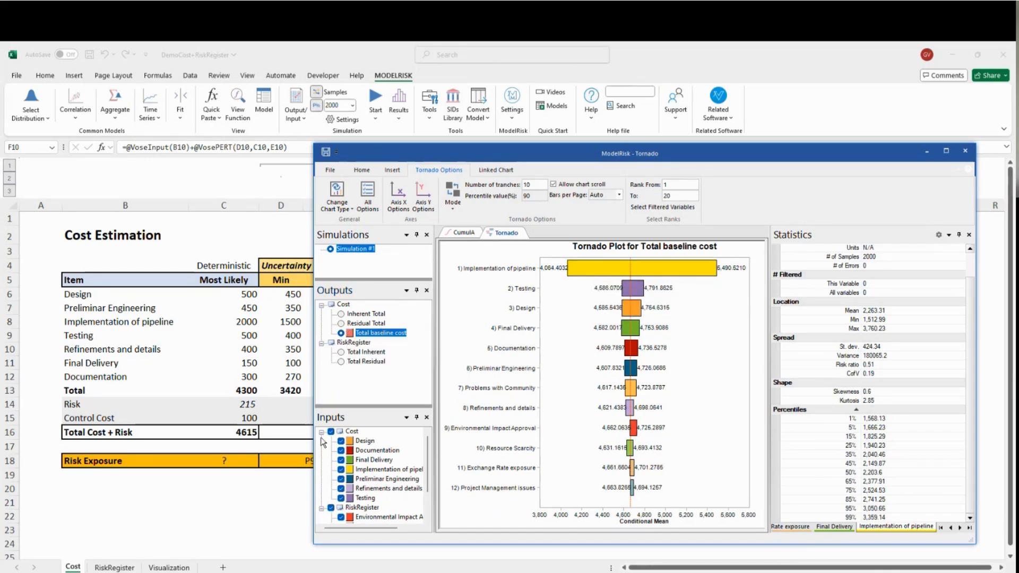
# Step: Compare the tornado plots of Residual Total, Total baseline cost and Inherent Total, looking at the largest cost driver
pyautogui.click(341, 324)
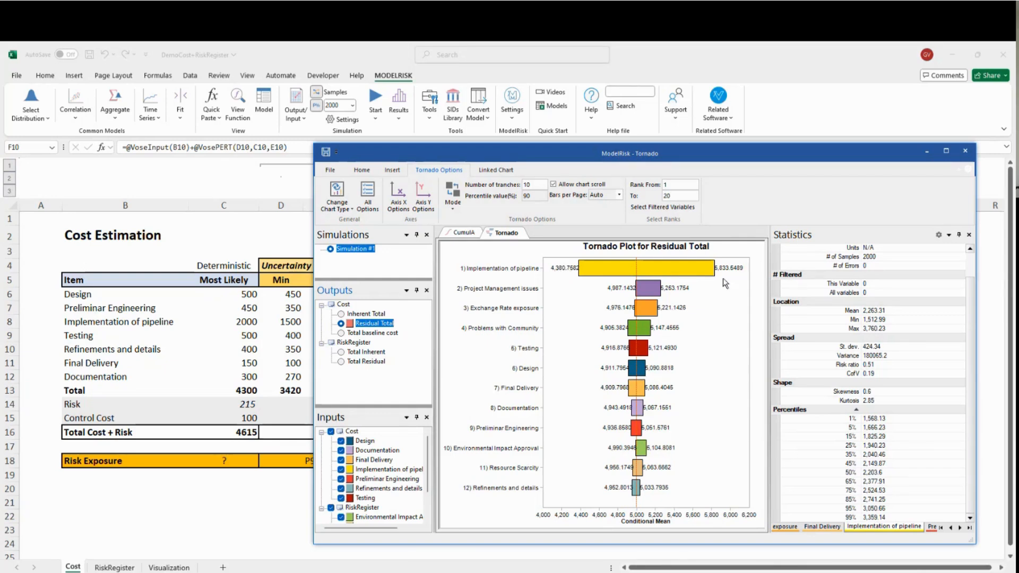
pyautogui.click(372, 333)
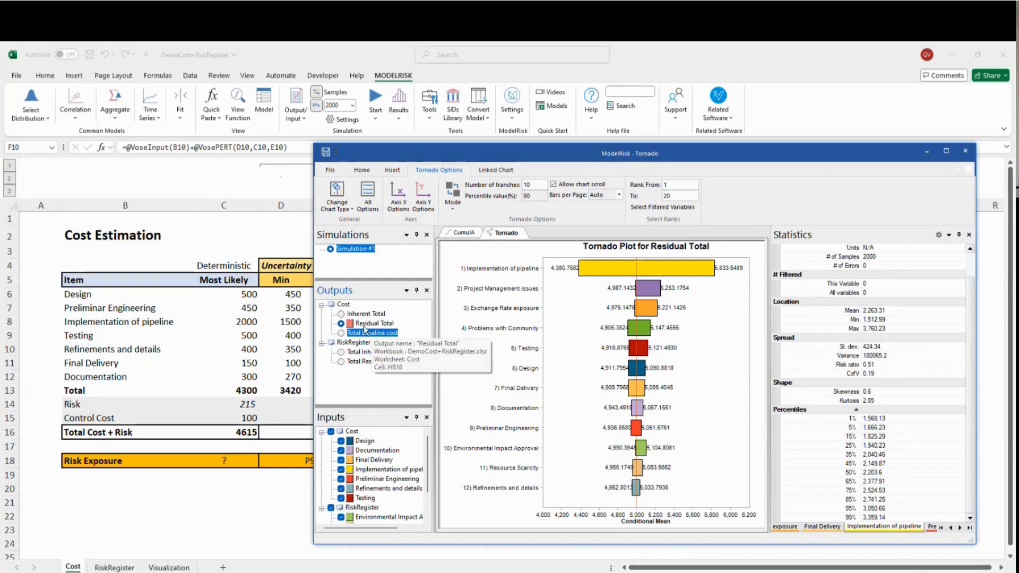
pyautogui.click(341, 333)
pyautogui.click(343, 323)
pyautogui.click(341, 313)
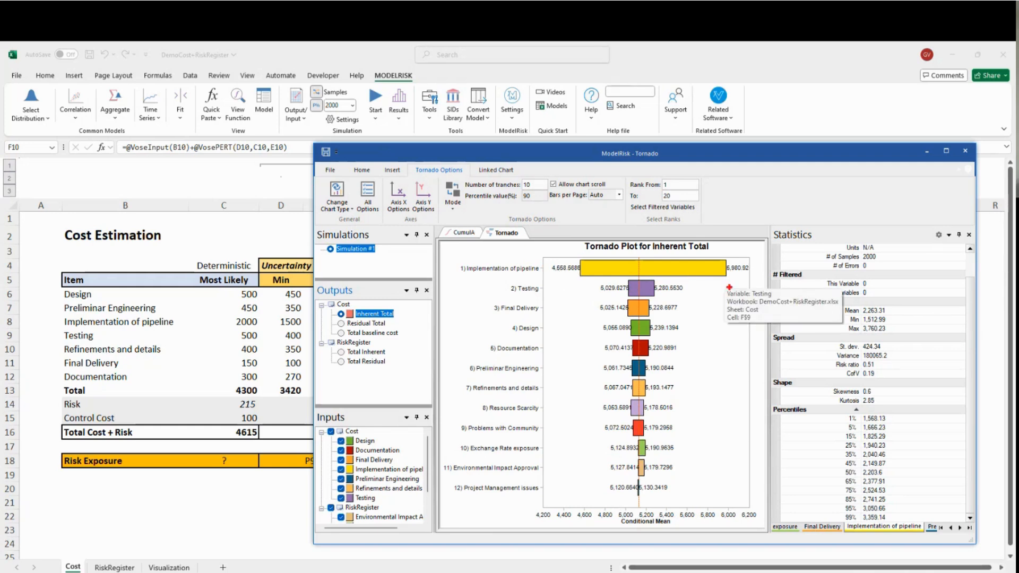
pyautogui.moveTo(719, 260); pyautogui.dragTo(759, 277)
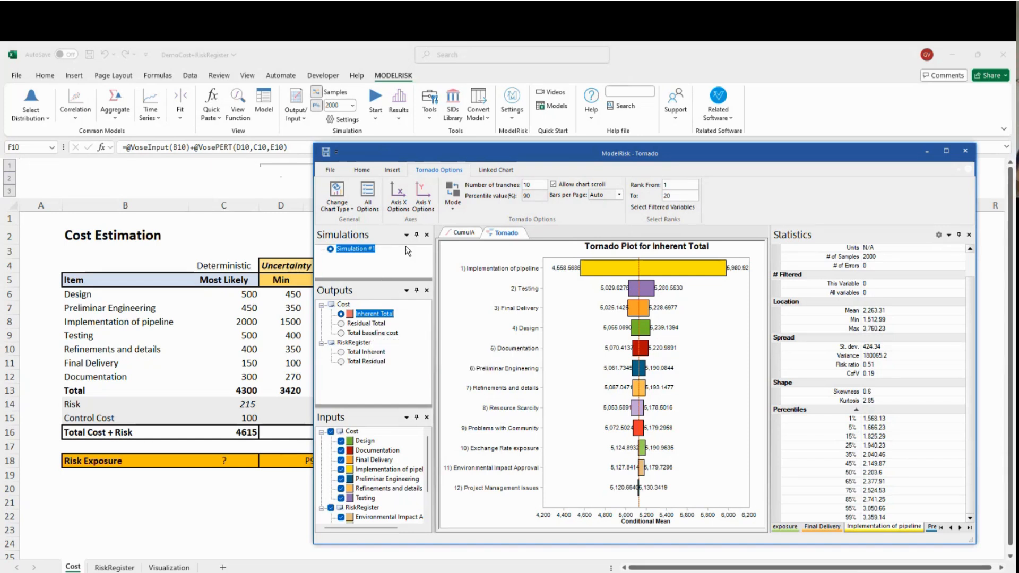
# Step: Close the results window and examine the most likely, minimum and maximum costs of Implementation of pipeline
pyautogui.moveTo(555, 164)
pyautogui.mouseDown()
pyautogui.moveTo(549, 215)
pyautogui.moveTo(540, 162)
pyautogui.mouseUp()
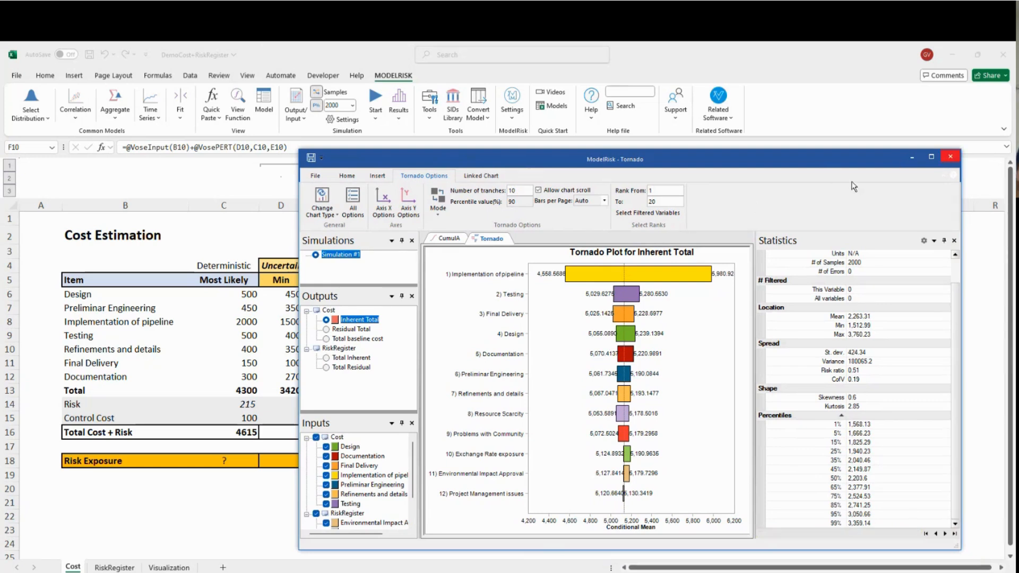
pyautogui.click(950, 156)
pyautogui.click(239, 322)
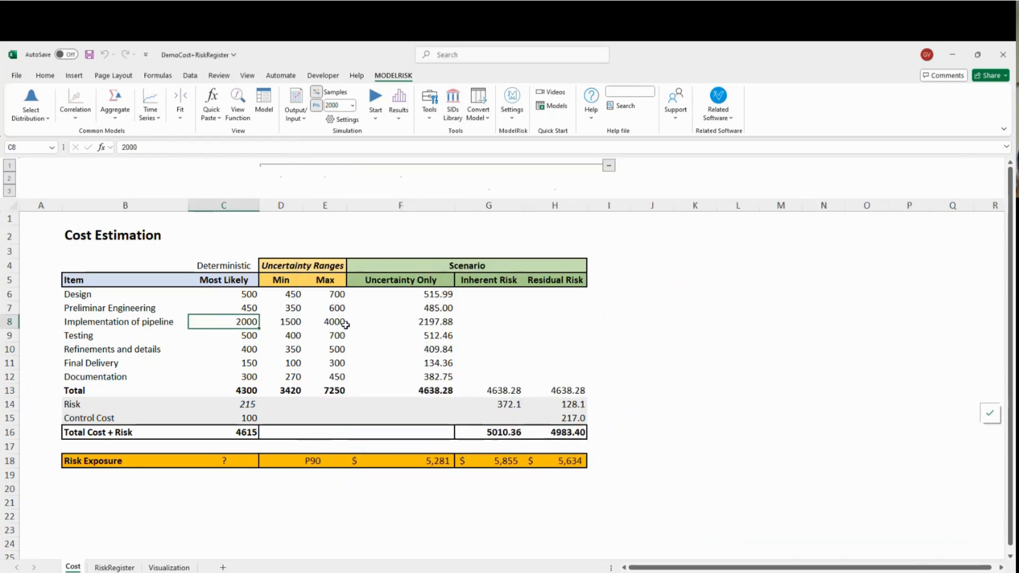
pyautogui.moveTo(337, 323); pyautogui.dragTo(246, 322)
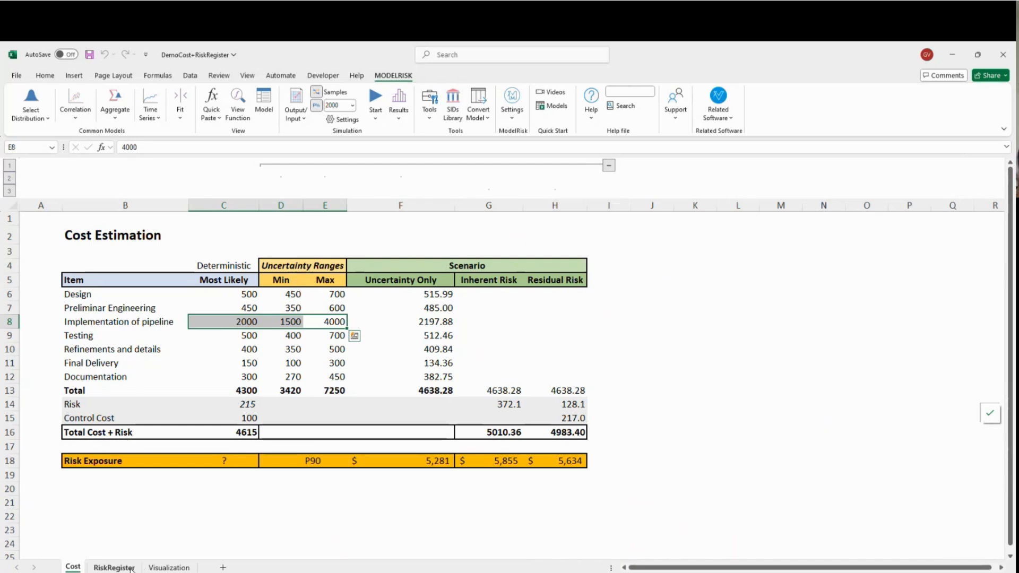
# Step: Review the five risks listed on the RiskRegister sheet, from Problems with Community to Environmental Impact Approval
pyautogui.click(114, 567)
pyautogui.click(89, 325)
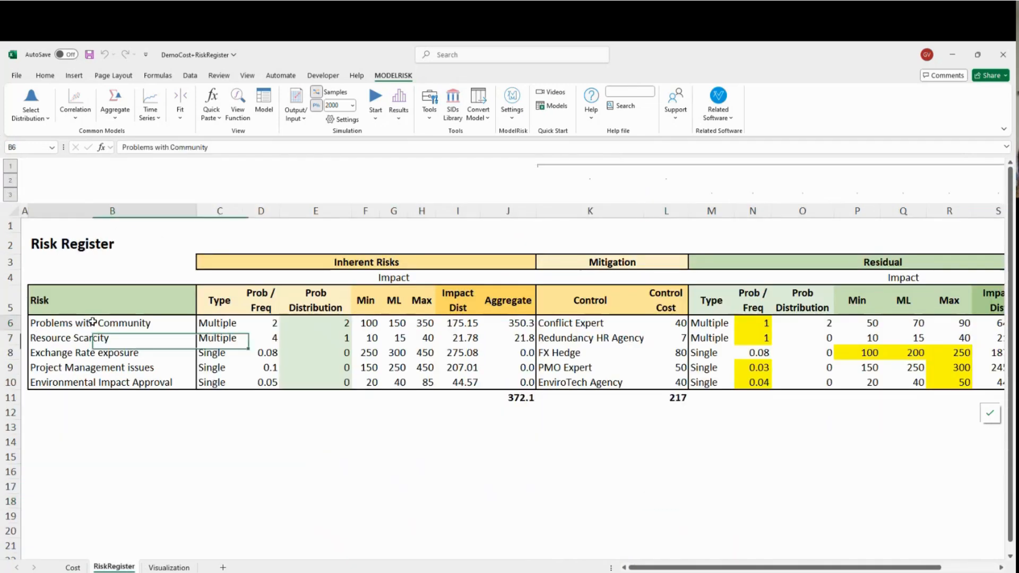
pyautogui.click(92, 338)
pyautogui.click(106, 367)
pyautogui.click(145, 325)
pyautogui.click(125, 339)
pyautogui.click(120, 352)
pyautogui.click(116, 379)
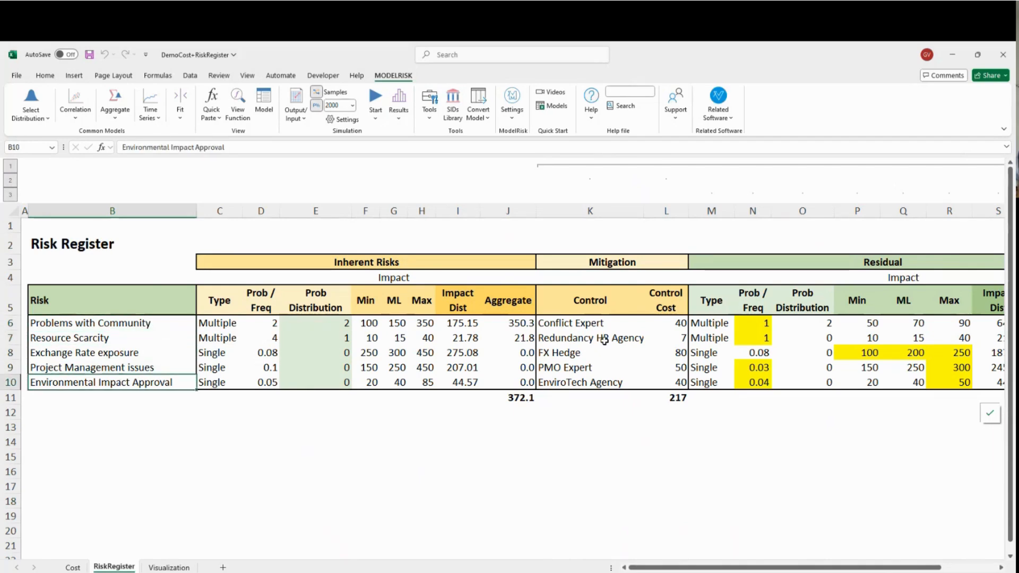
# Step: Select the mitigation controls with their costs, and the residual Min, ML and Max impact values in P6:R10
pyautogui.click(631, 324)
pyautogui.moveTo(631, 323); pyautogui.dragTo(669, 382)
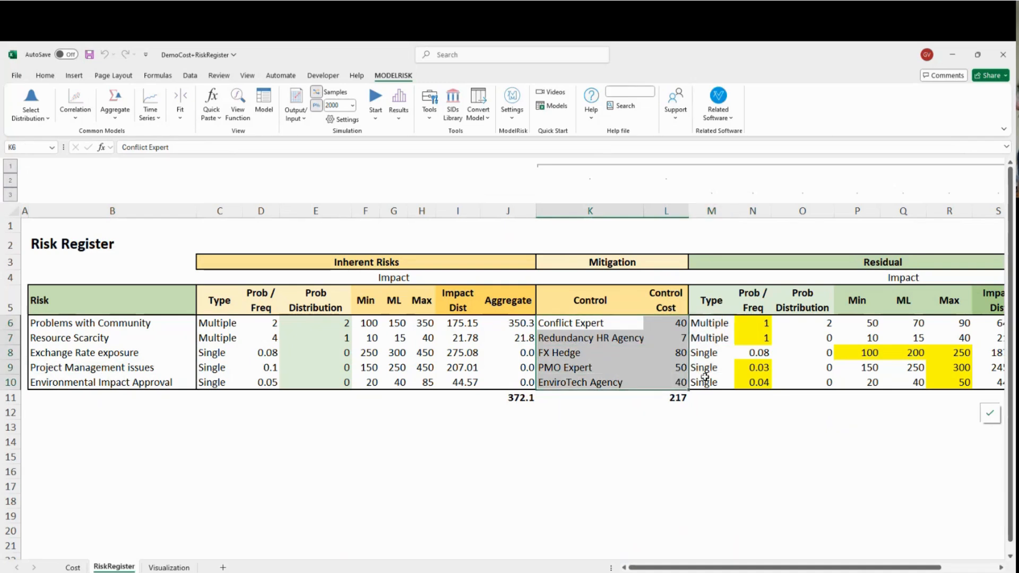
pyautogui.click(856, 321)
pyautogui.moveTo(855, 322); pyautogui.dragTo(950, 380)
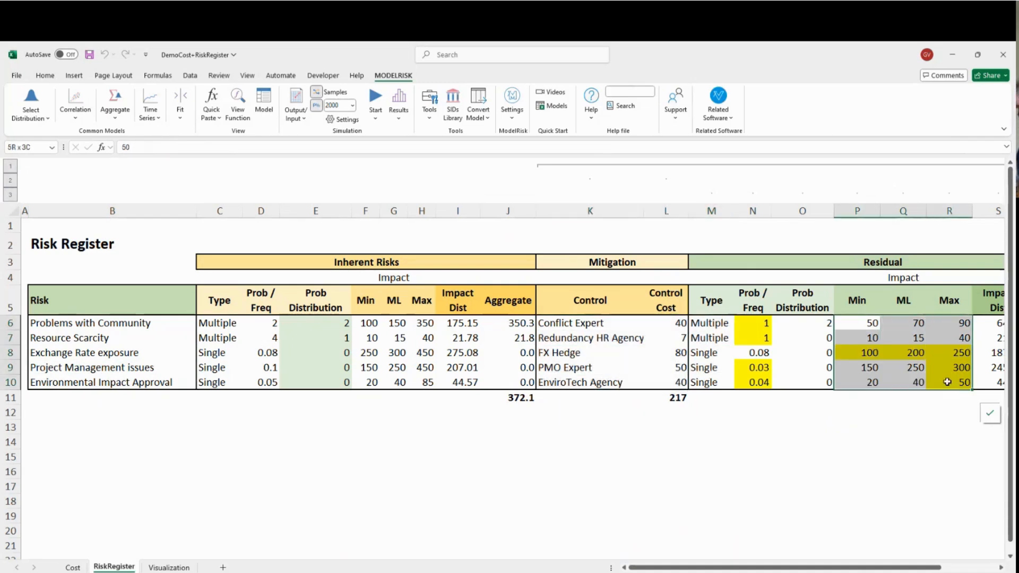
# Step: Reopen the simulation results and exclude all Cost inputs from the Inherent Total tornado plot, leaving the RiskRegister inputs
pyautogui.click(399, 101)
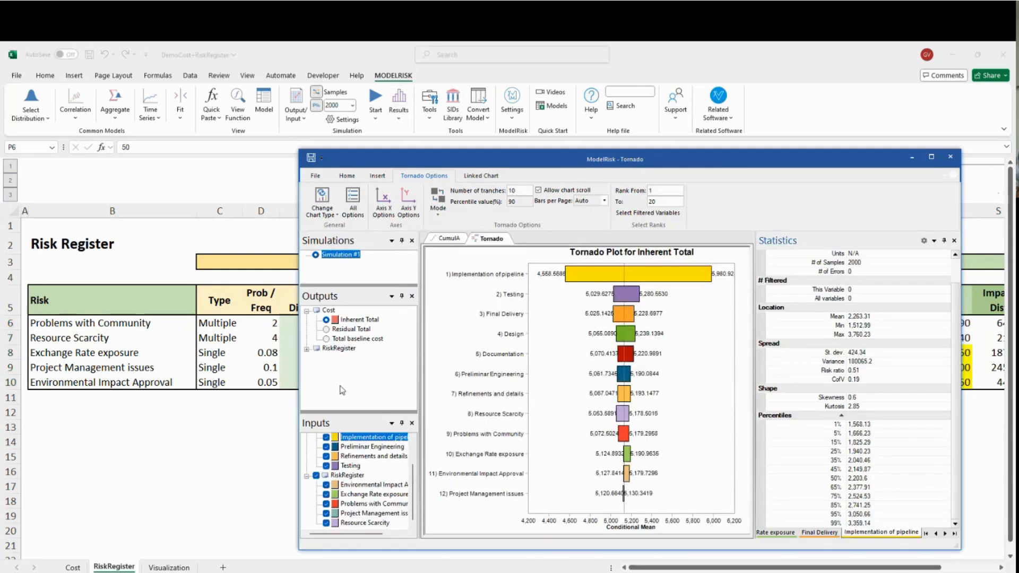
pyautogui.hotkey('ctrl', '2')
pyautogui.moveTo(302, 471)
pyautogui.mouseDown()
pyautogui.moveTo(338, 507)
pyautogui.moveTo(370, 516)
pyautogui.mouseUp()
pyautogui.press('Escape')
pyautogui.scroll(2, 345, 457)
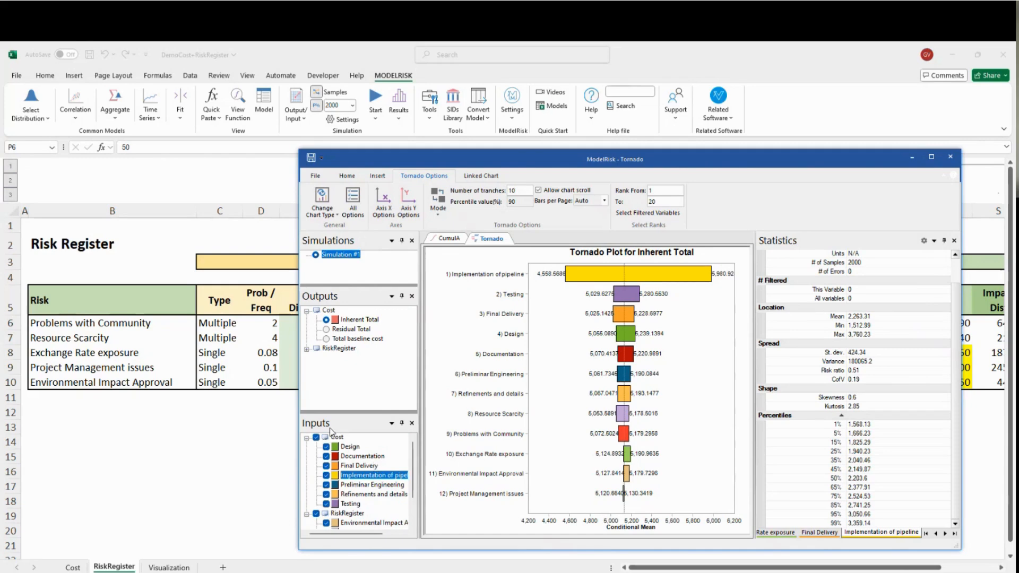
pyautogui.click(316, 438)
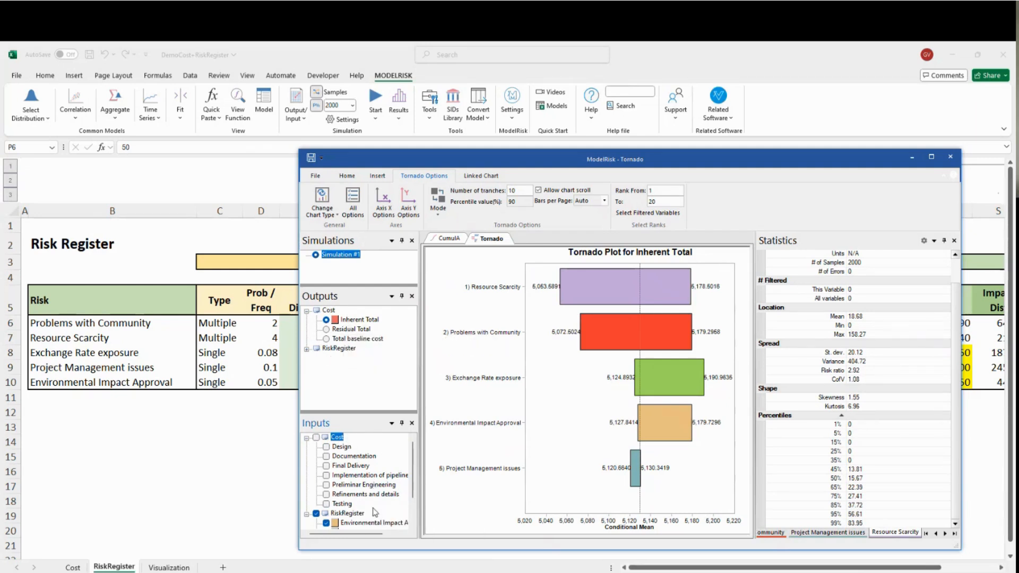
pyautogui.scroll(-2, 374, 509)
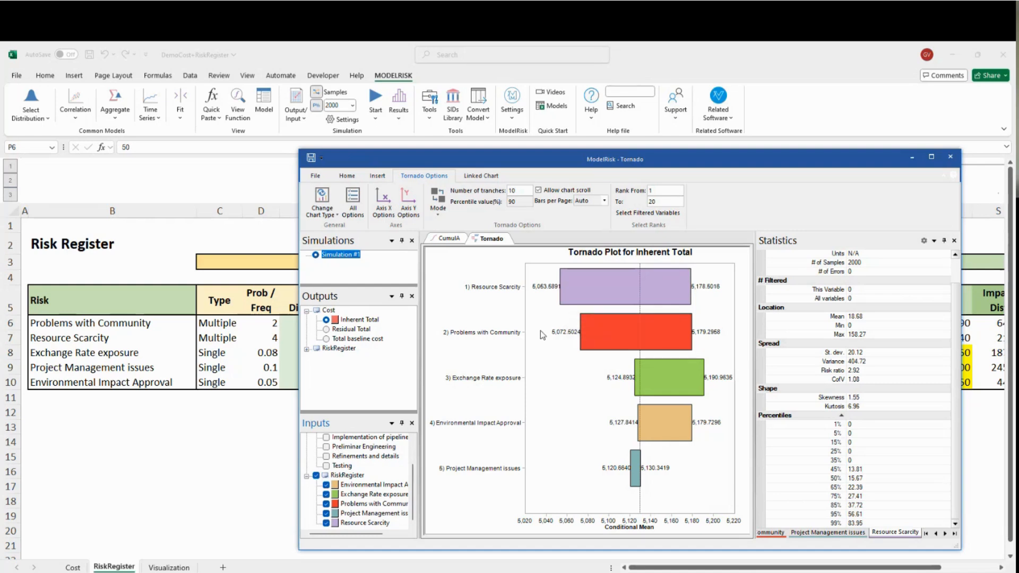
# Step: Show the tornado plot for Residual Total with the Cost inputs excluded and examine the Project Management issues bar
pyautogui.click(327, 329)
pyautogui.scroll(2, 320, 442)
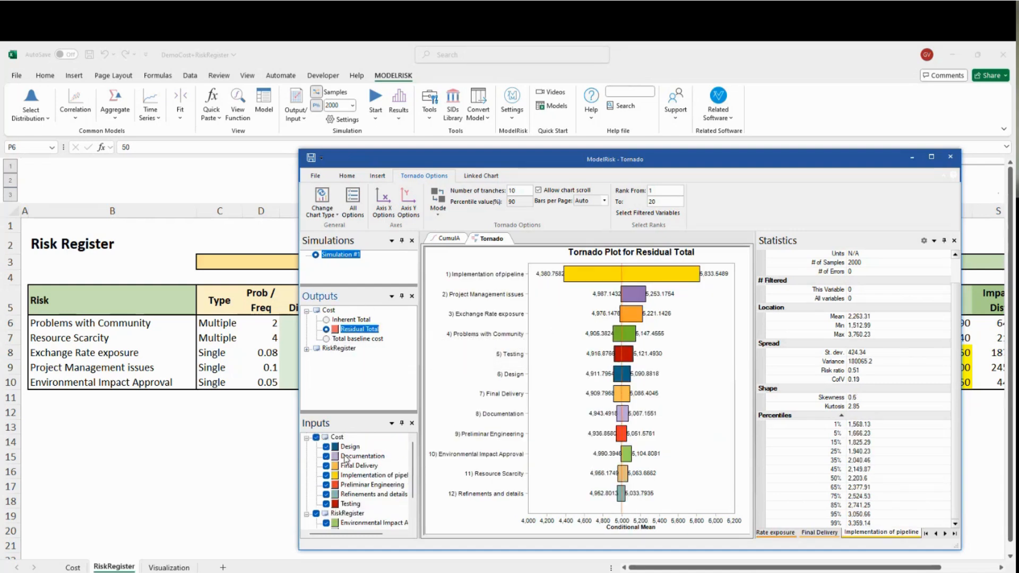
pyautogui.click(316, 438)
pyautogui.moveTo(596, 282)
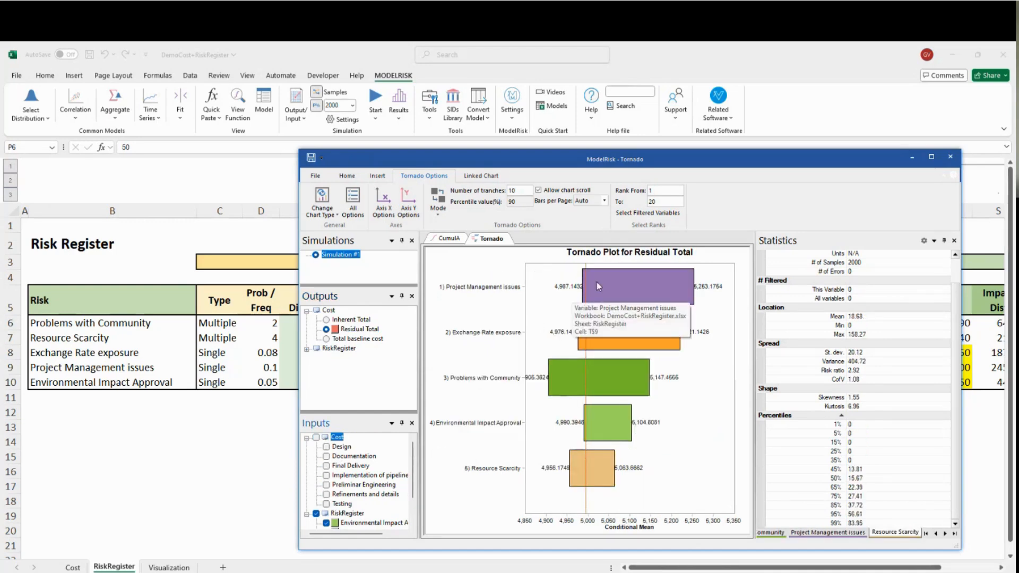